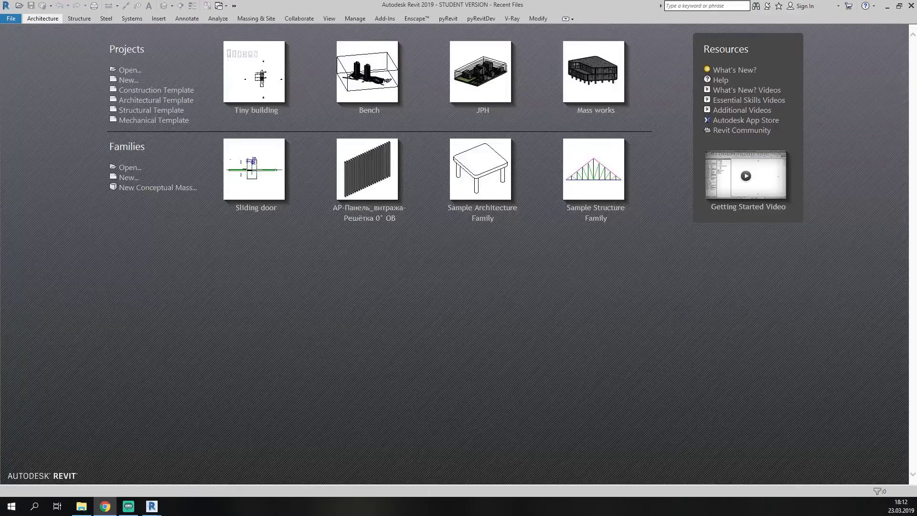
Open the recent project Tiny building and centre its basement plan in view.
left_click(244, 89)
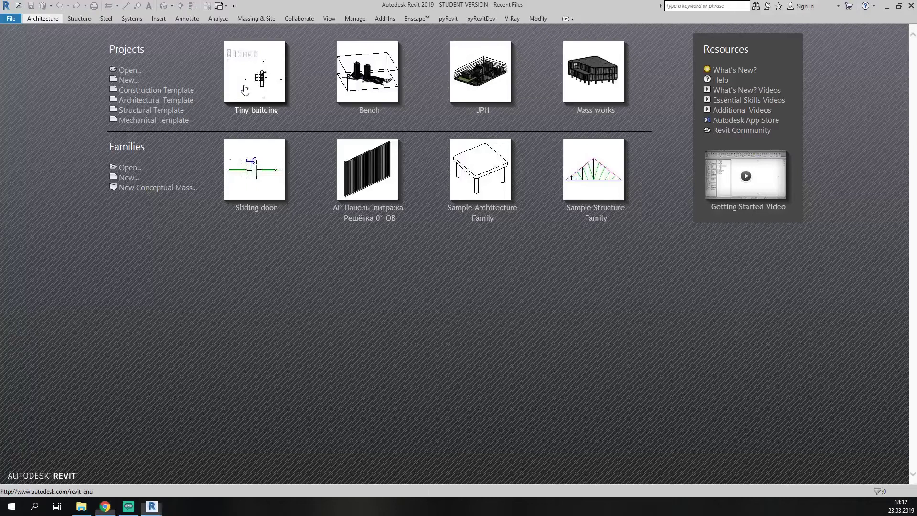
left_click(244, 90)
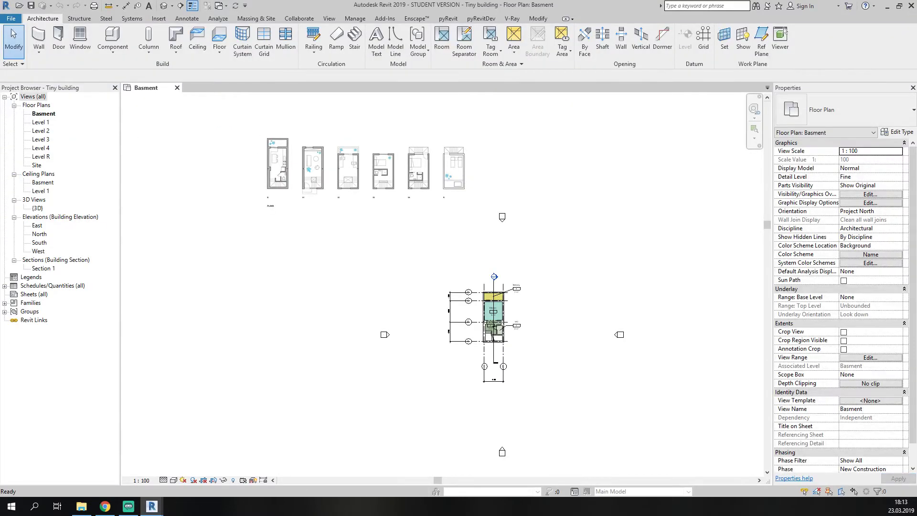
middle_click_drag(317, 291, 336, 242)
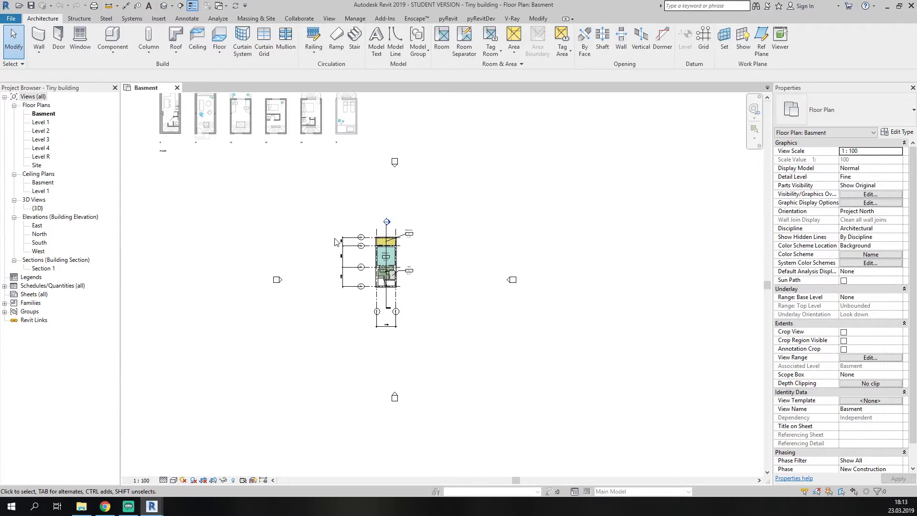
scroll(336, 241, "up", 3)
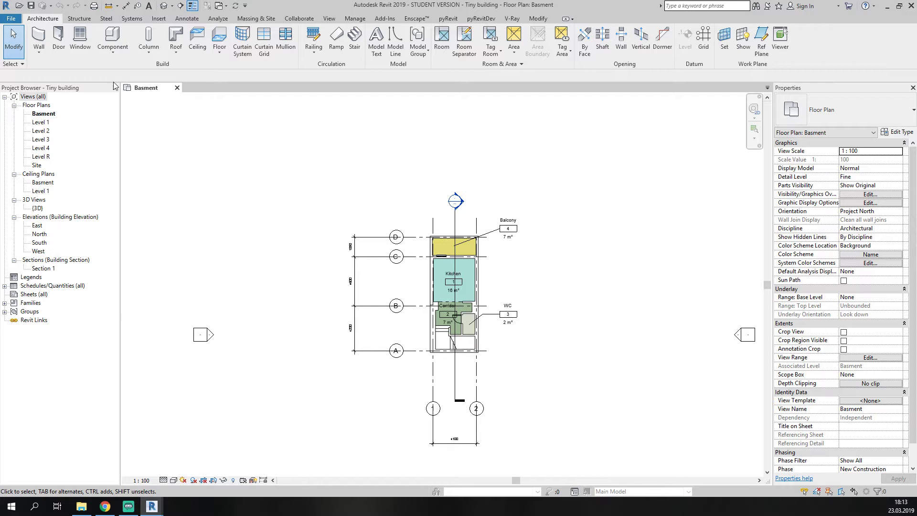
Create a new family from the Metric Generic Model template.
left_click(14, 20)
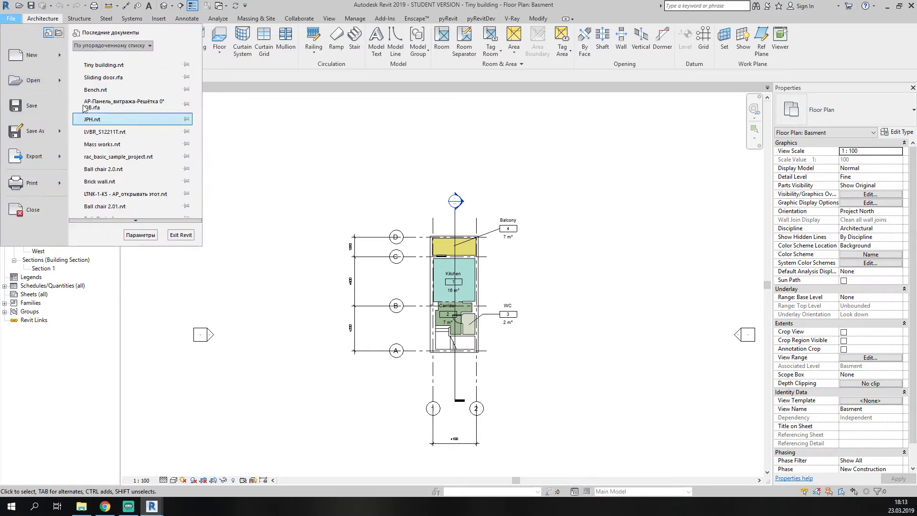
mouse_move(65, 58)
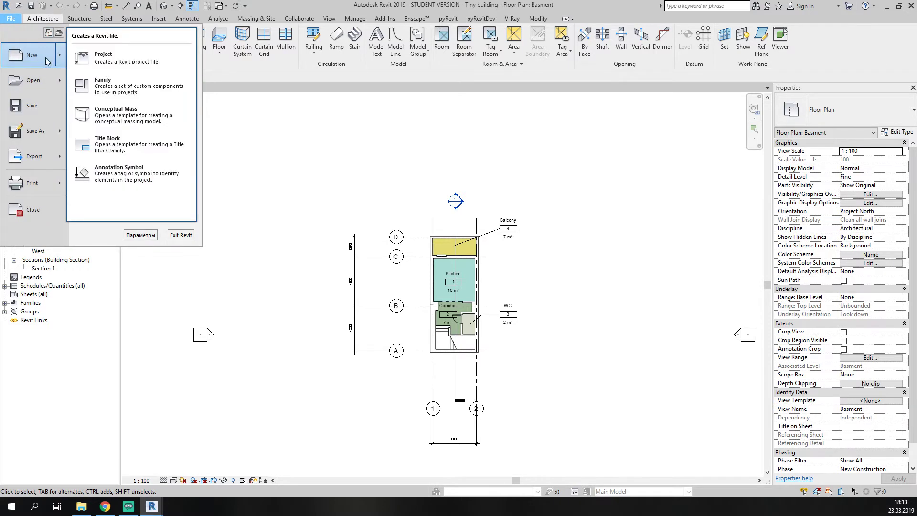
left_click(116, 93)
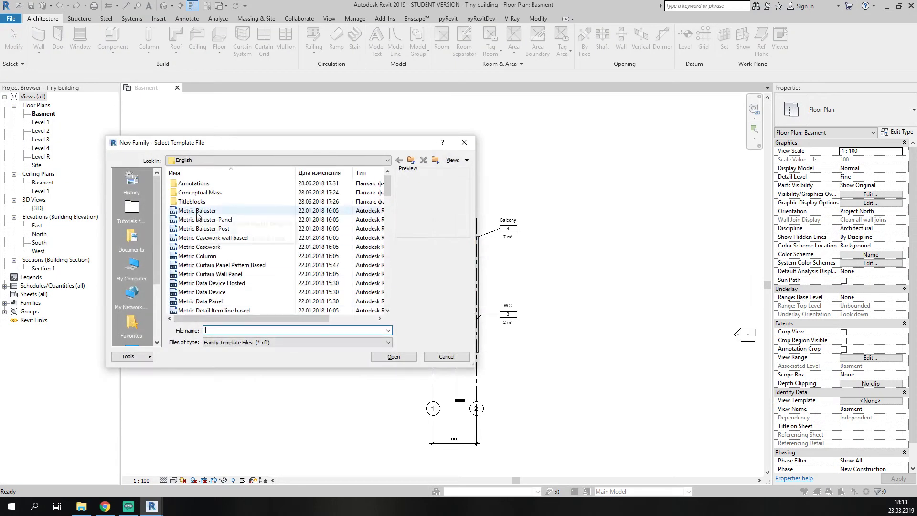
left_click_drag(211, 144, 196, 71)
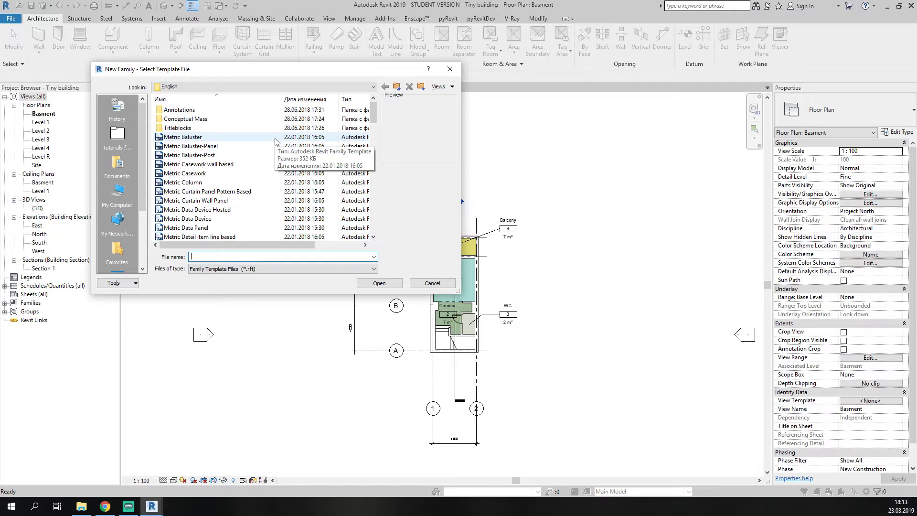
scroll(214, 169, "down", 6)
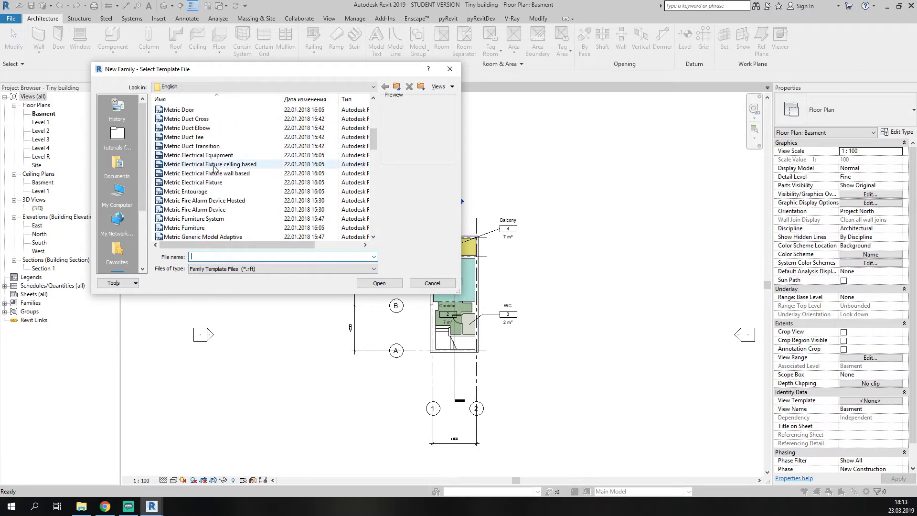
scroll(215, 169, "down", 2)
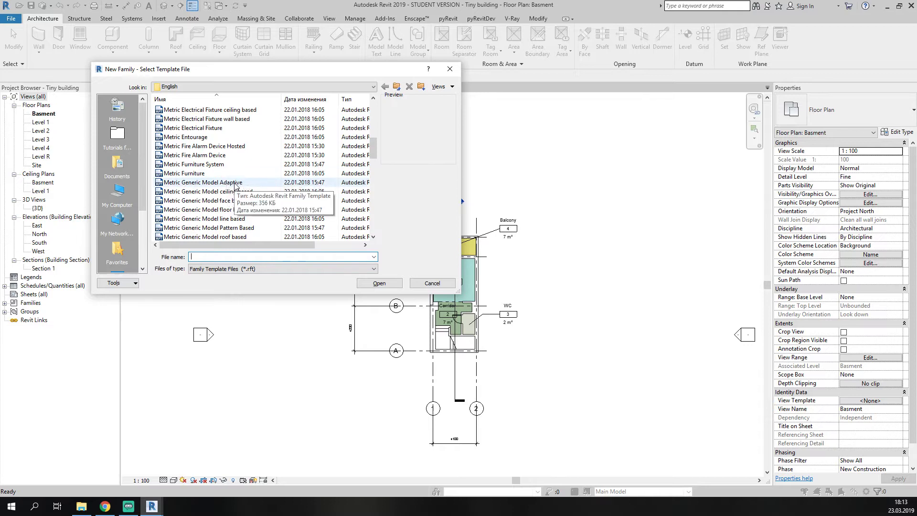
scroll(235, 185, "down", 2)
left_click(185, 210)
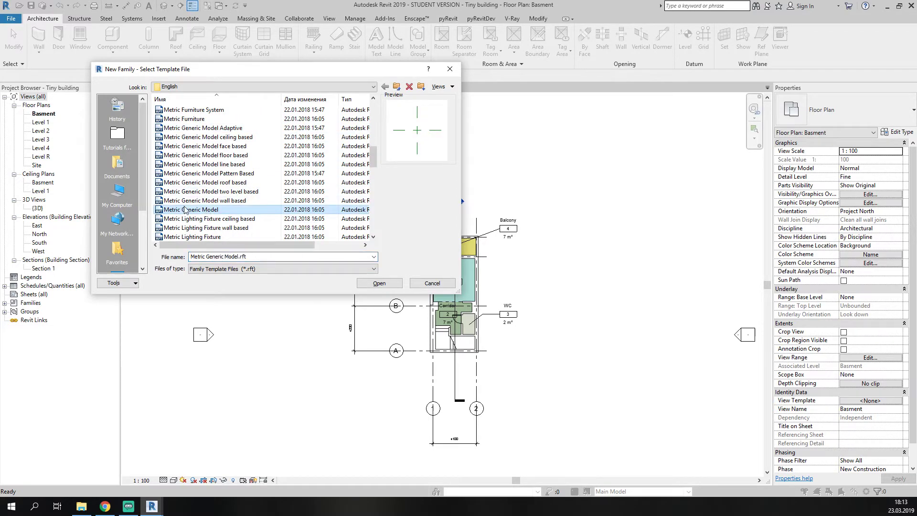
left_click(369, 284)
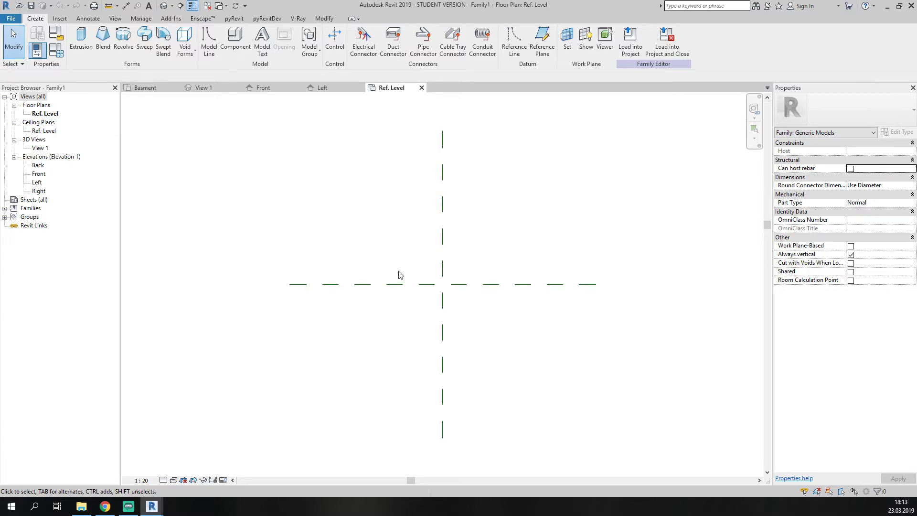
Draw two vertical reference lines about 1800 mm long, one on each side of the vertical centre plane.
middle_click_drag(393, 260, 334, 283)
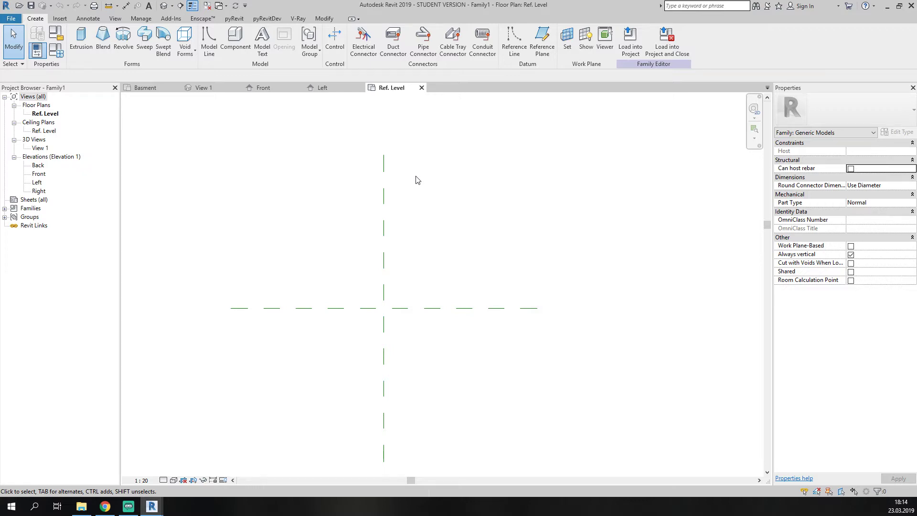
left_click(514, 41)
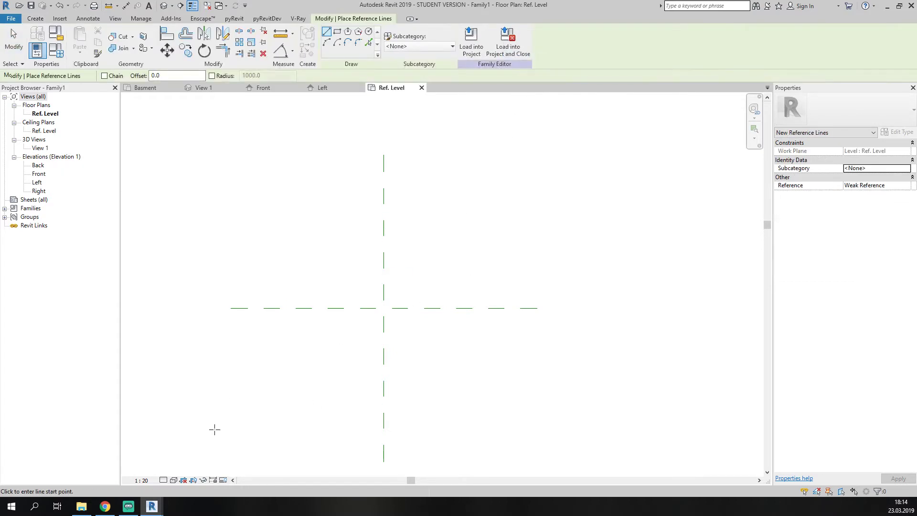
left_click(291, 252)
left_click(291, 389)
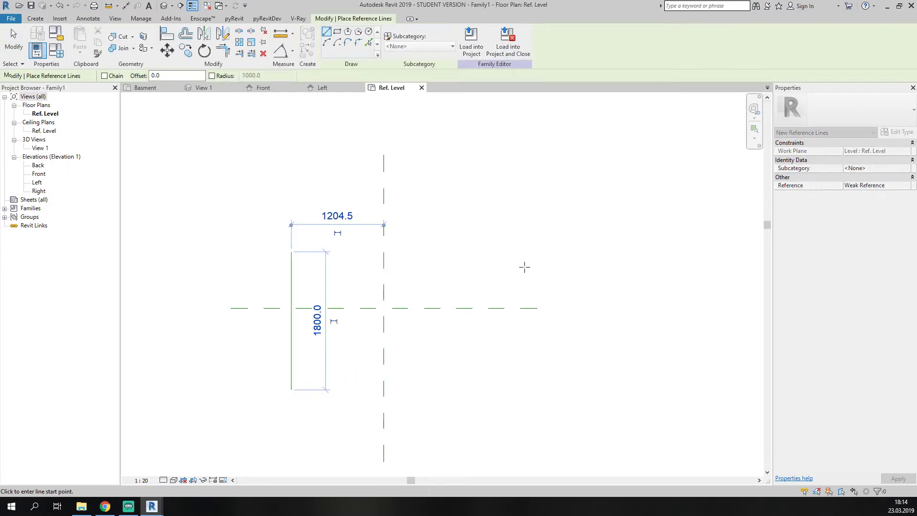
left_click(452, 252)
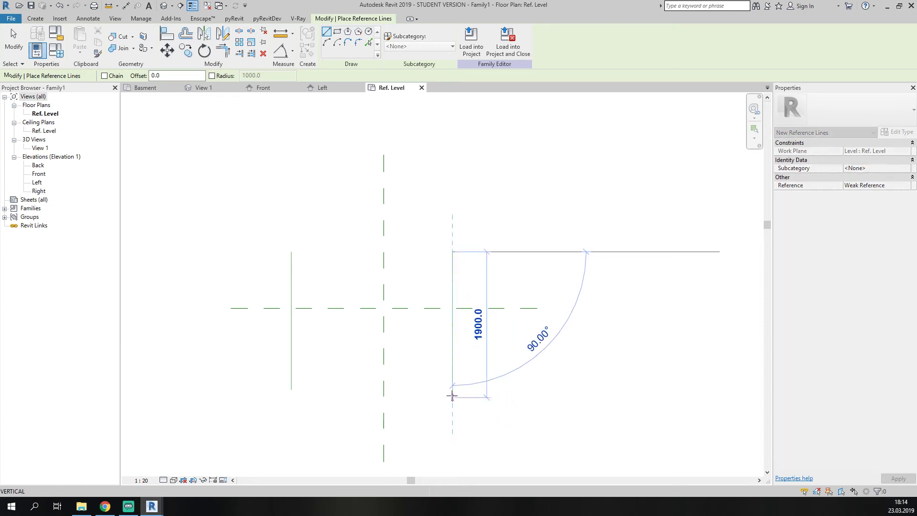
left_click(453, 390)
key("Escape")
key("Escape")
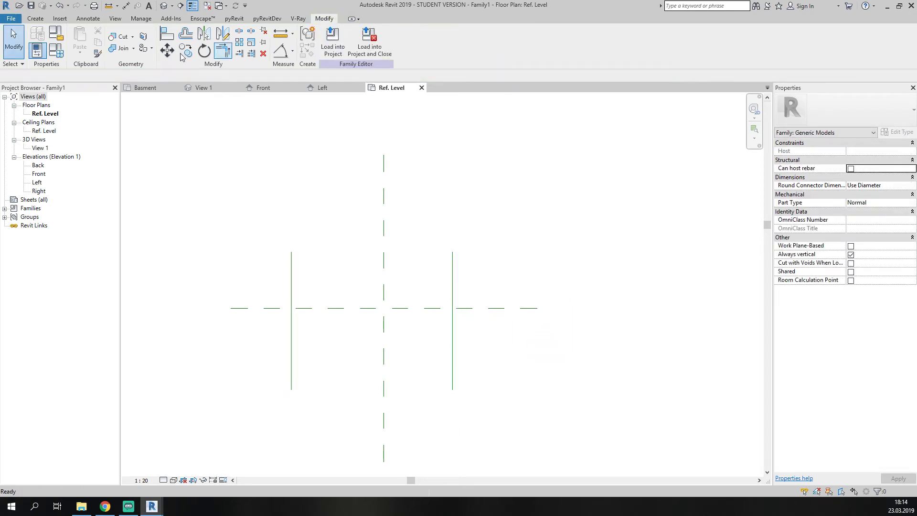
Place two vertical reference planes, one outside each of the two reference lines.
left_click(539, 39)
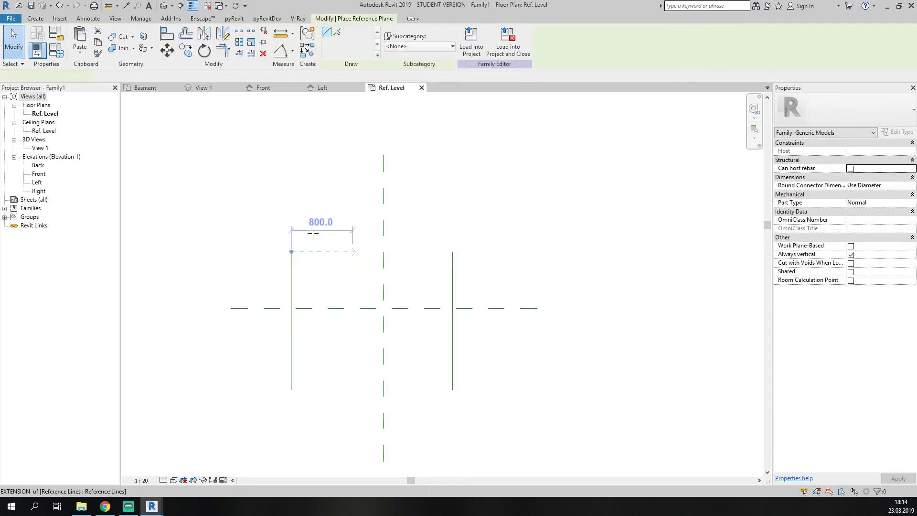
left_click(261, 201)
left_click(264, 442)
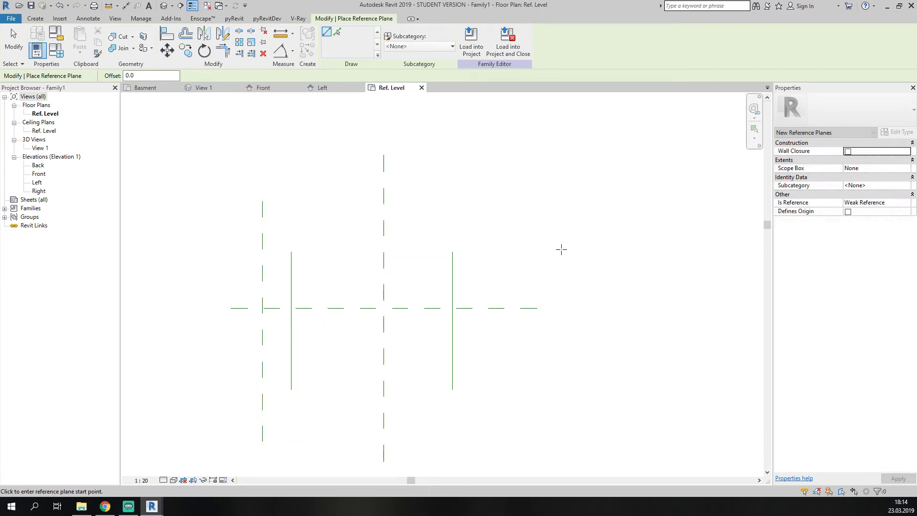
left_click(490, 201)
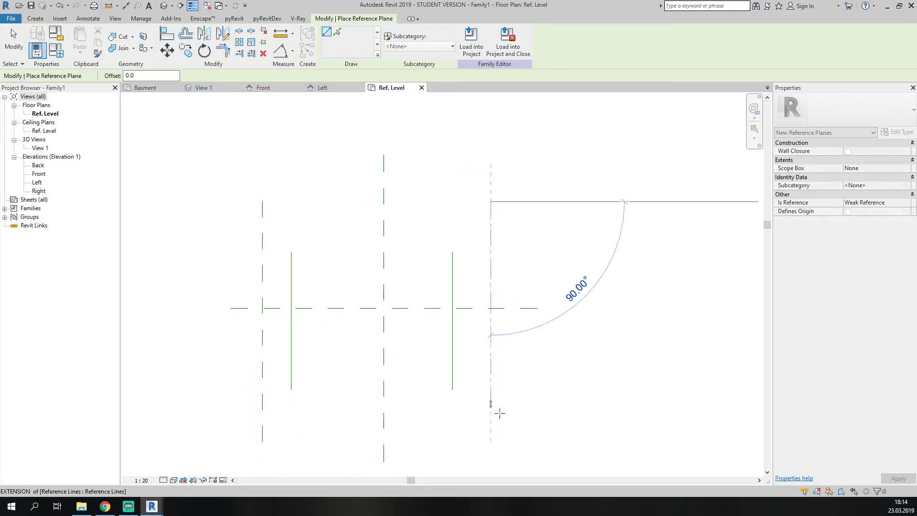
left_click(490, 442)
Place two horizontal reference planes, one below and one above the horizontal centre plane.
left_click(218, 412)
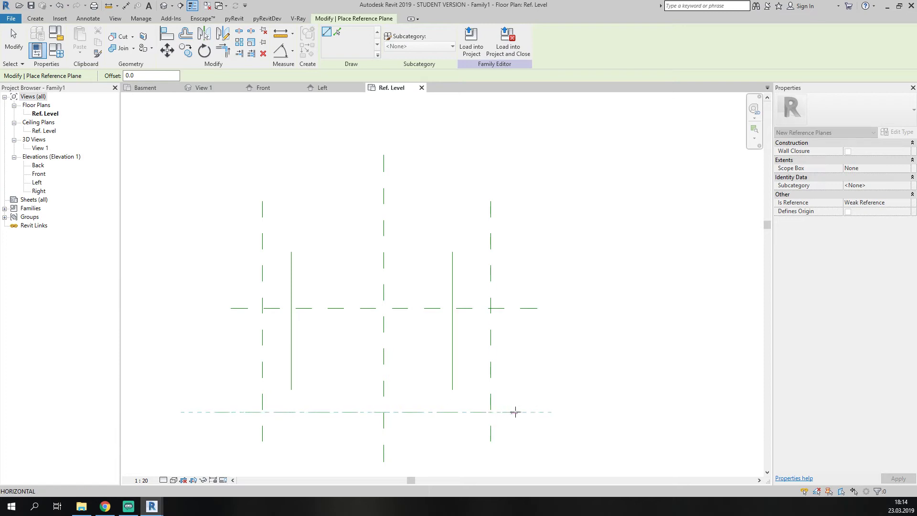
left_click(531, 411)
left_click(208, 223)
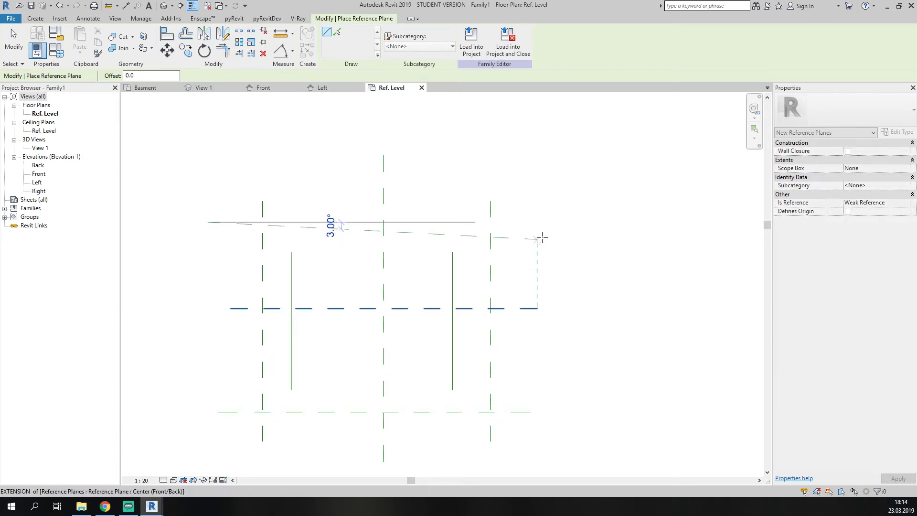
left_click(524, 222)
key("Escape")
key("Escape")
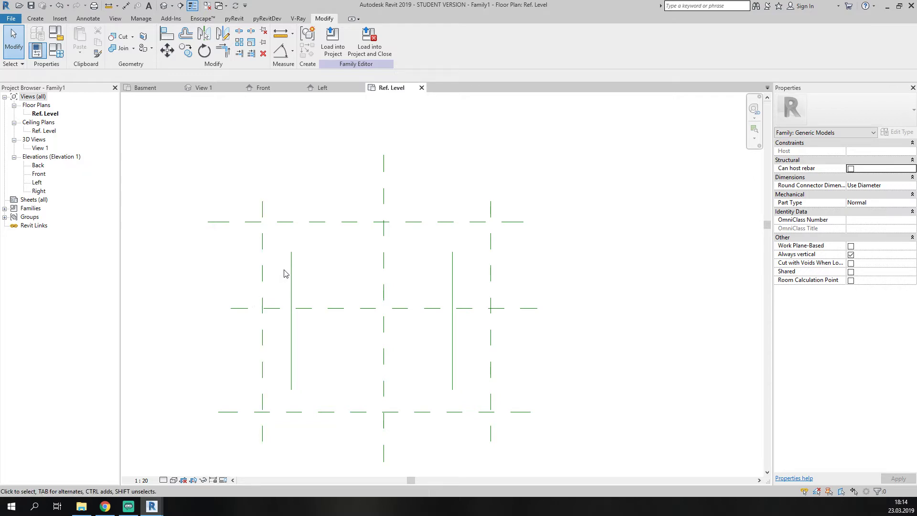
Add a continuous aligned dimension across the upper, centre and lower horizontal reference planes.
key("d")
key("i")
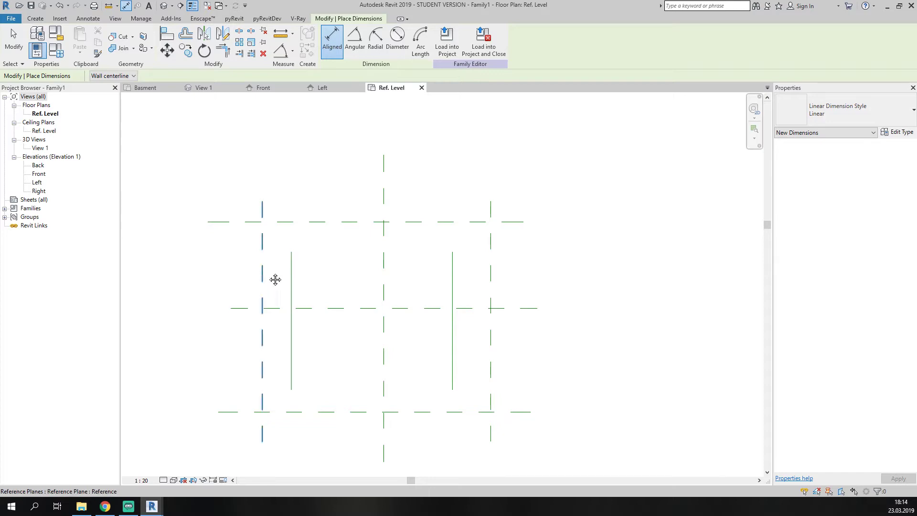
middle_click_drag(276, 279, 308, 272)
left_click(267, 214)
left_click(273, 301)
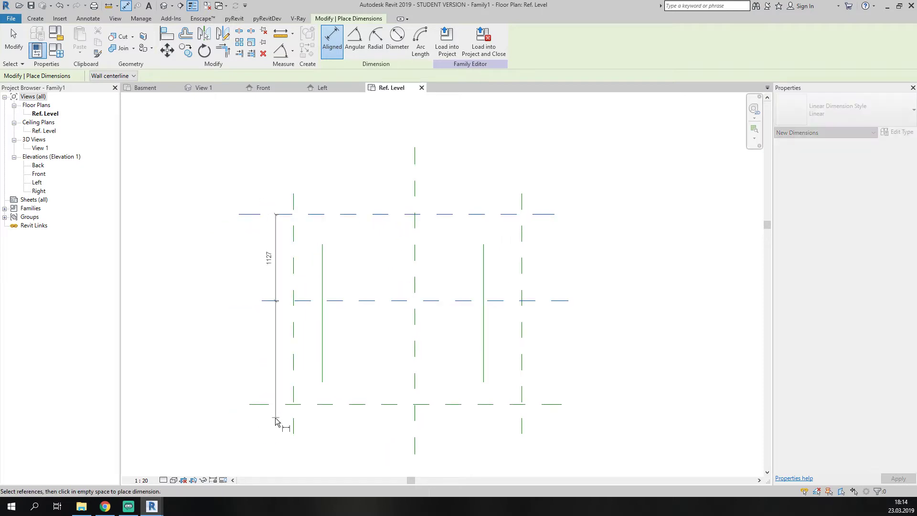
left_click(268, 405)
left_click(208, 420)
Add a separate aligned dimension between the upper and centre horizontal reference planes.
middle_click_drag(267, 368, 290, 369)
left_click(303, 216)
left_click(291, 303)
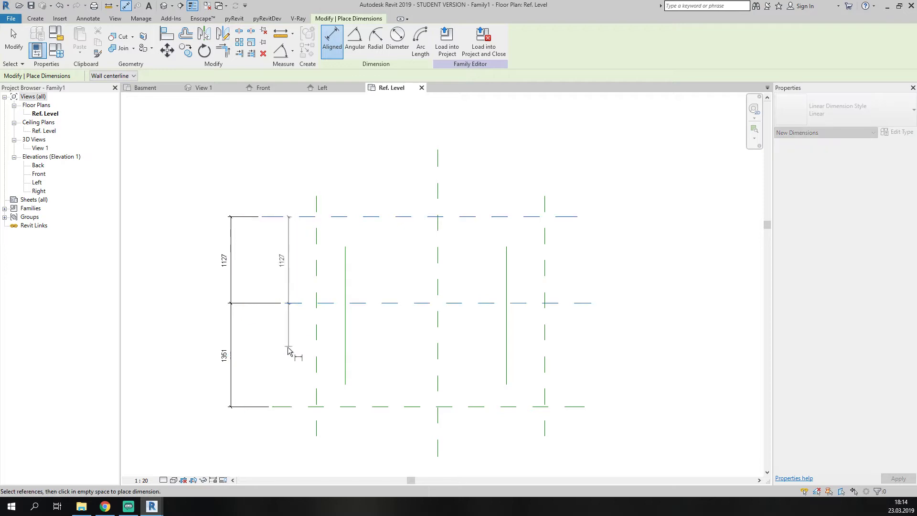
left_click(280, 354)
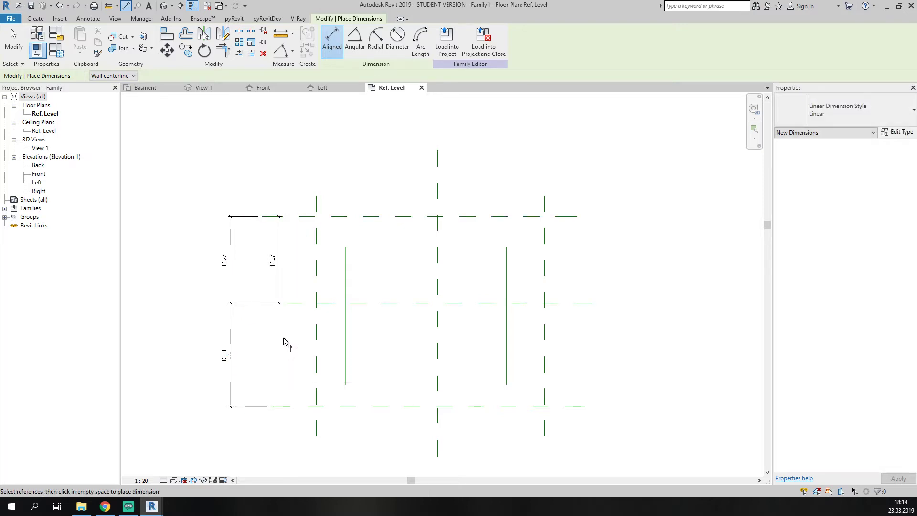
key("Escape")
key("Escape")
Lock the separate upper dimension and try to apply the EQ constraint to the continuous dimension.
left_click(280, 277)
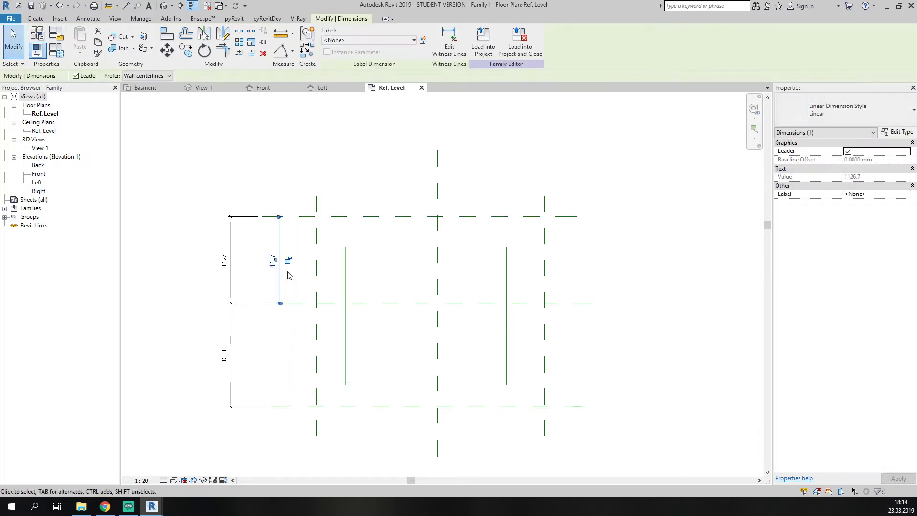
left_click(226, 314)
left_click(227, 314)
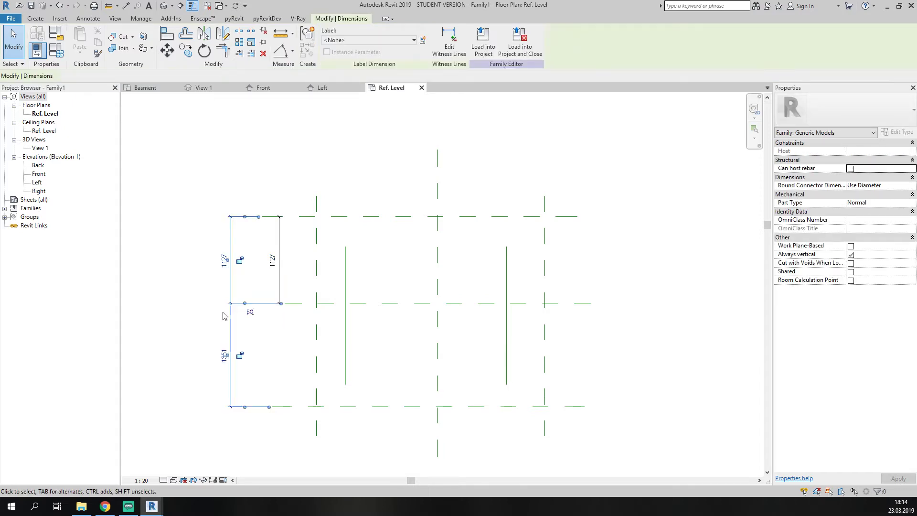
left_click(250, 312)
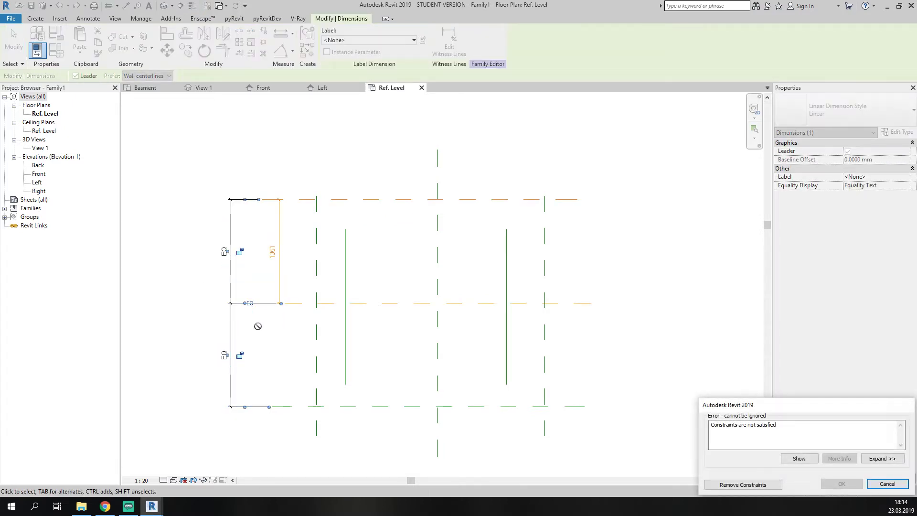
left_click(888, 484)
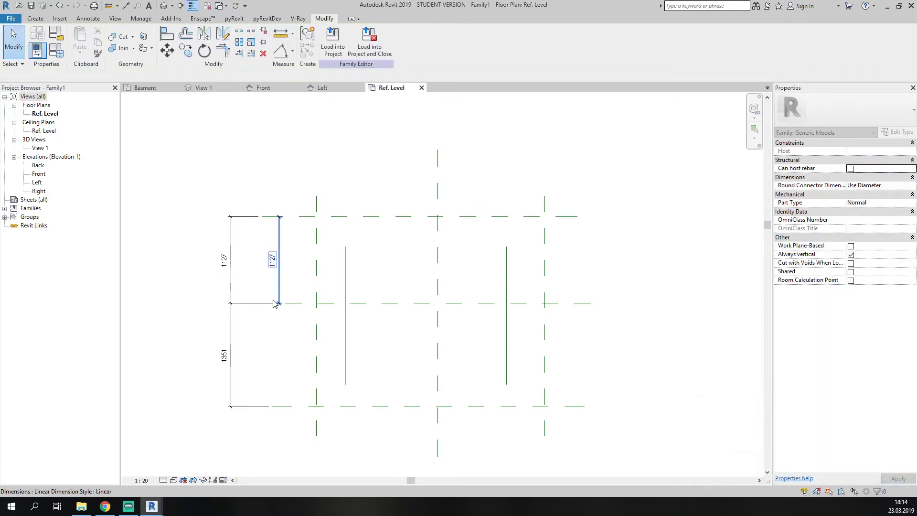
Delete the separate locked dimension and apply the EQ constraint to the continuous horizontal-plane dimension.
left_click(283, 300)
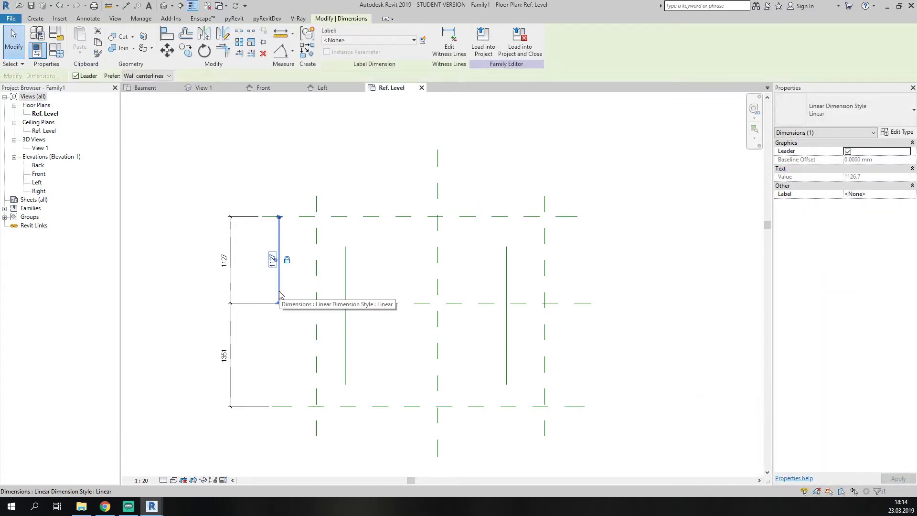
left_click(232, 318)
left_click(249, 311)
left_click(260, 342)
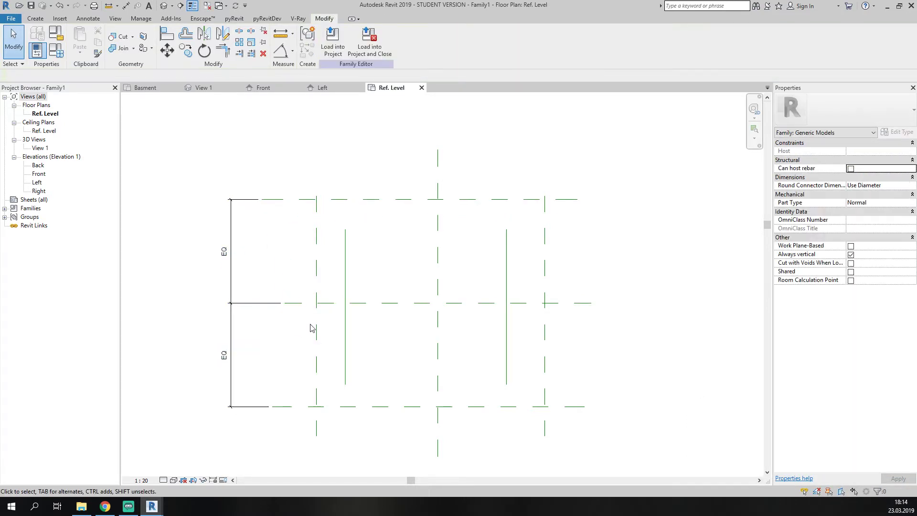
middle_click_drag(327, 321, 241, 363)
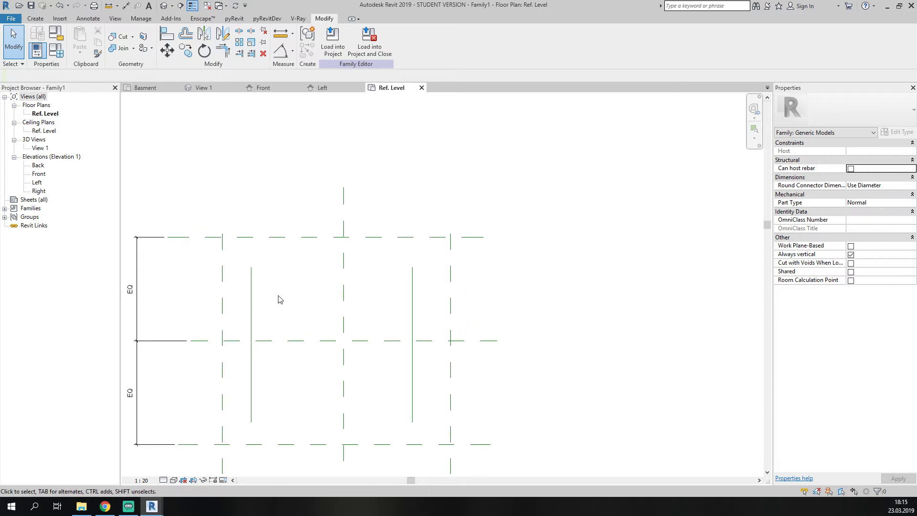
middle_click_drag(185, 322, 234, 304)
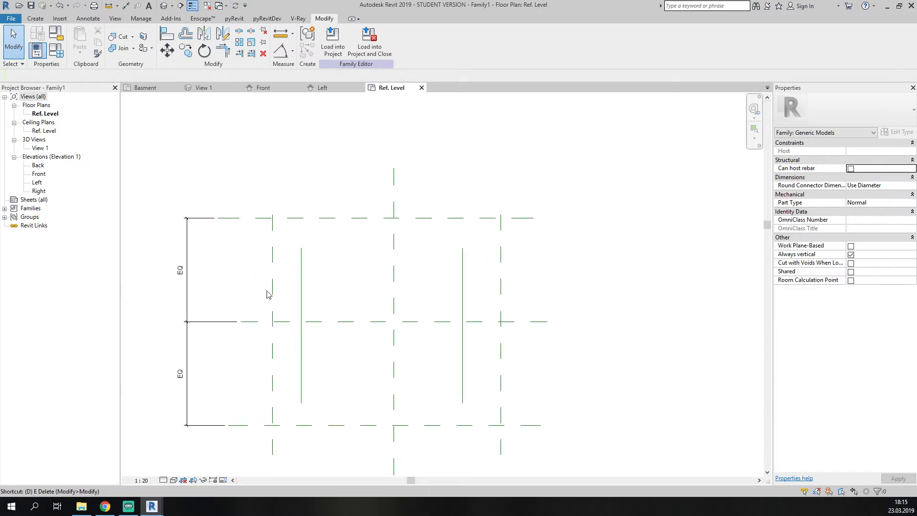
Add a continuous aligned dimension across the three vertical reference planes above the layout and apply the EQ constraint to it.
key("d")
key("i")
left_click(272, 248)
left_click(394, 249)
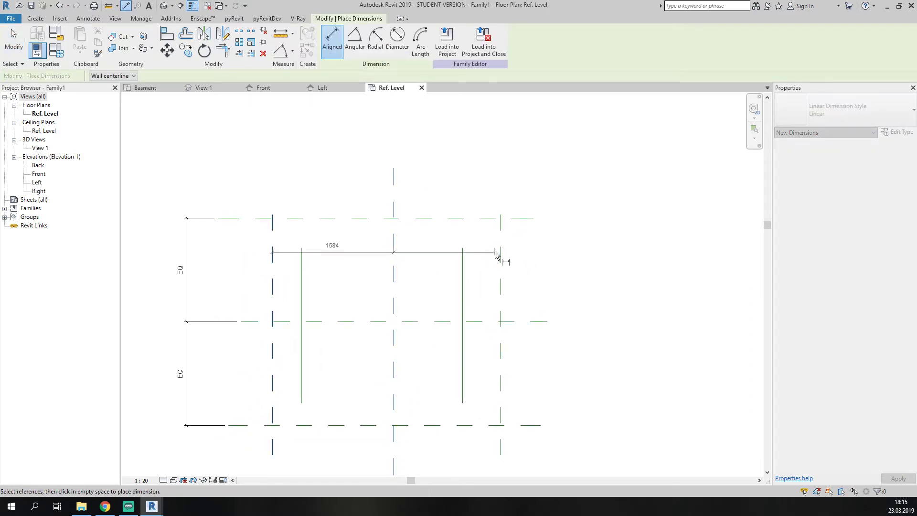
left_click(501, 250)
left_click(468, 149)
left_click(386, 125)
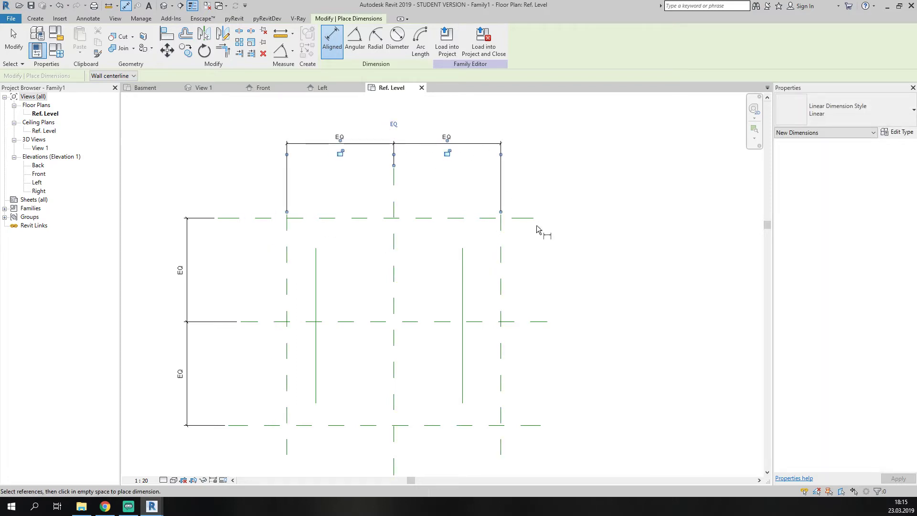
key("Escape")
key("Escape")
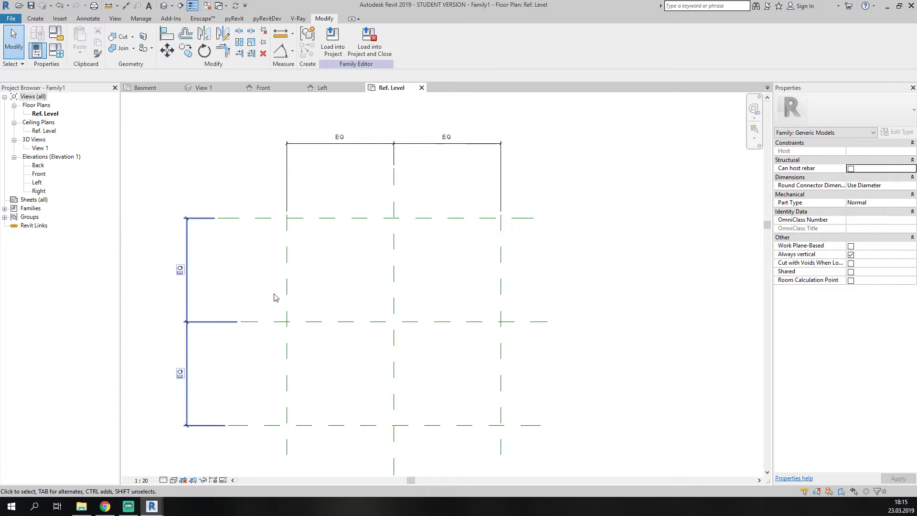
Add an overall aligned dimension between the two outer vertical reference planes, above the equalized dimension.
middle_click_drag(356, 250, 319, 205)
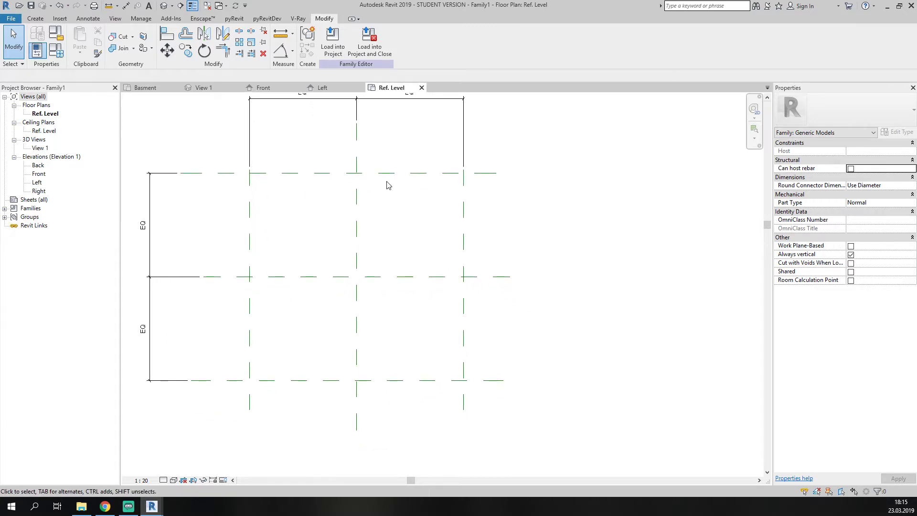
left_click(353, 174)
left_click(270, 312)
scroll(365, 211, "down", 3)
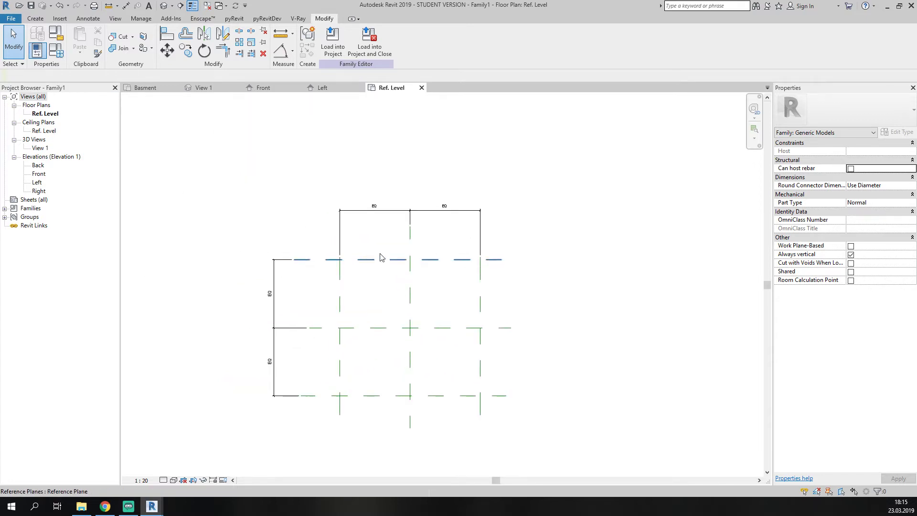
key("d")
key("i")
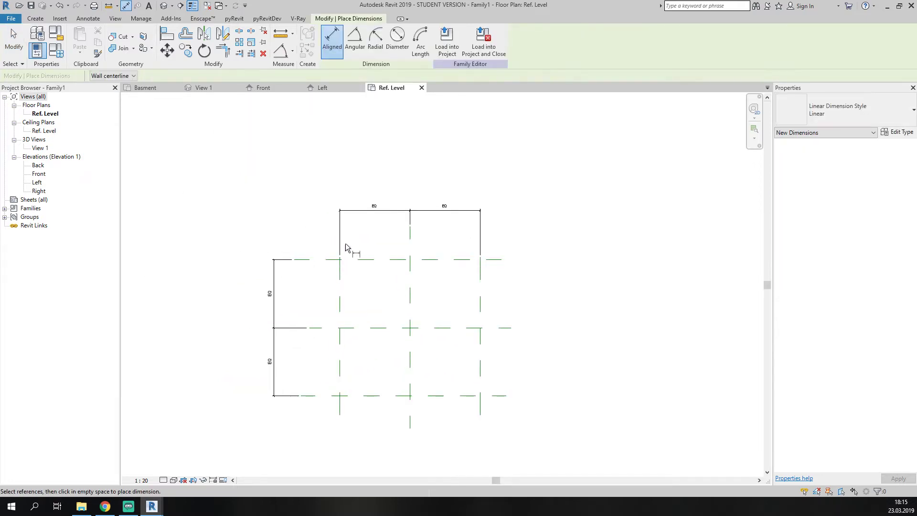
left_click(341, 260)
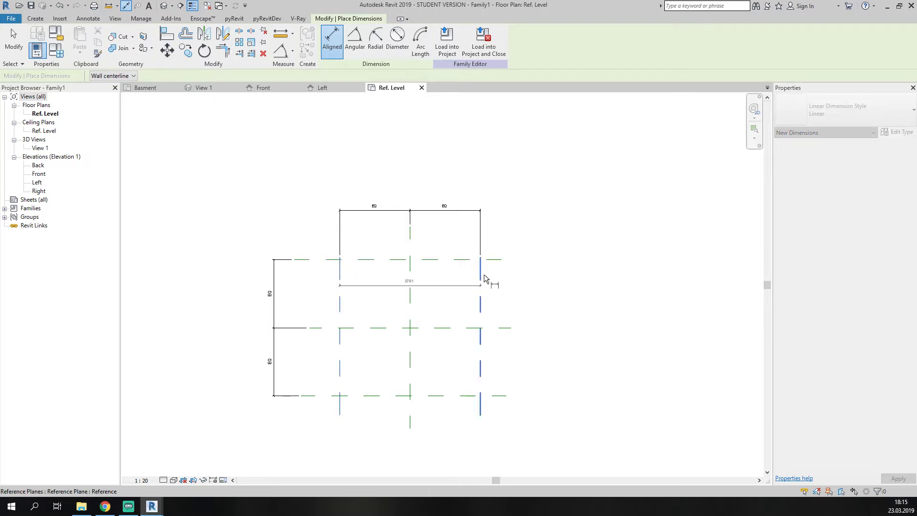
left_click(483, 276)
left_click(496, 174)
Add an overall aligned dimension between the upper and lower horizontal reference planes, outside the equalized dimension.
left_click(358, 261)
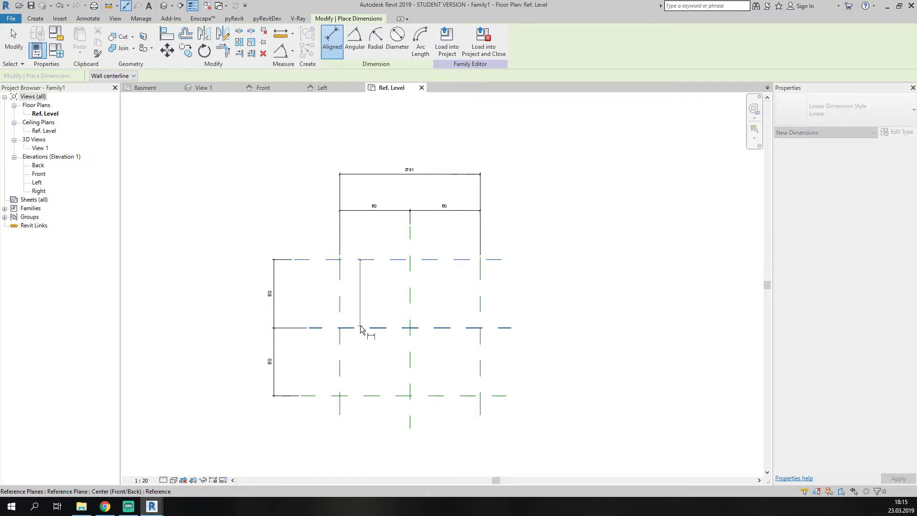
key("Escape")
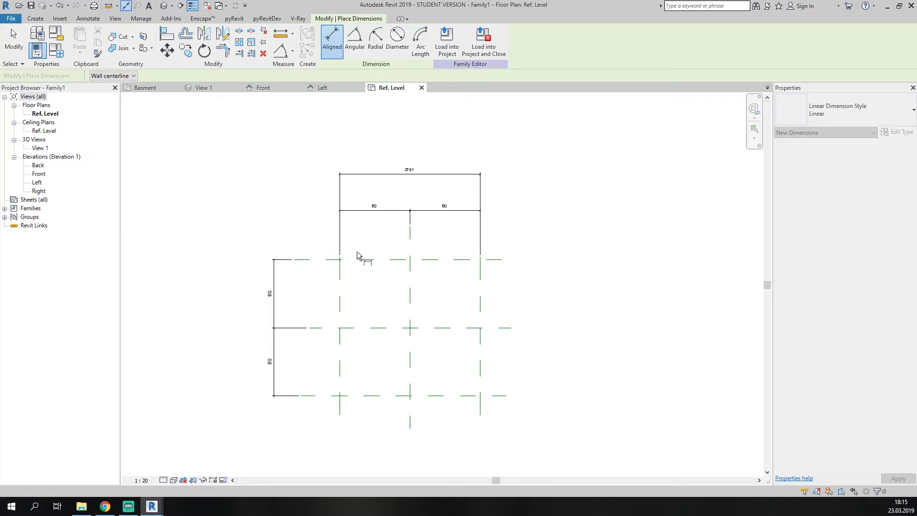
left_click(358, 259)
left_click(351, 396)
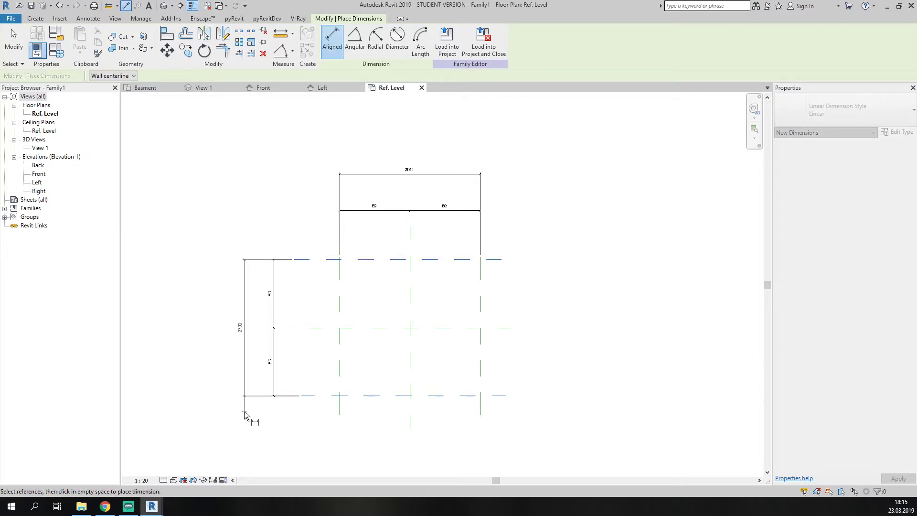
left_click(239, 412)
key("Escape")
key("Escape")
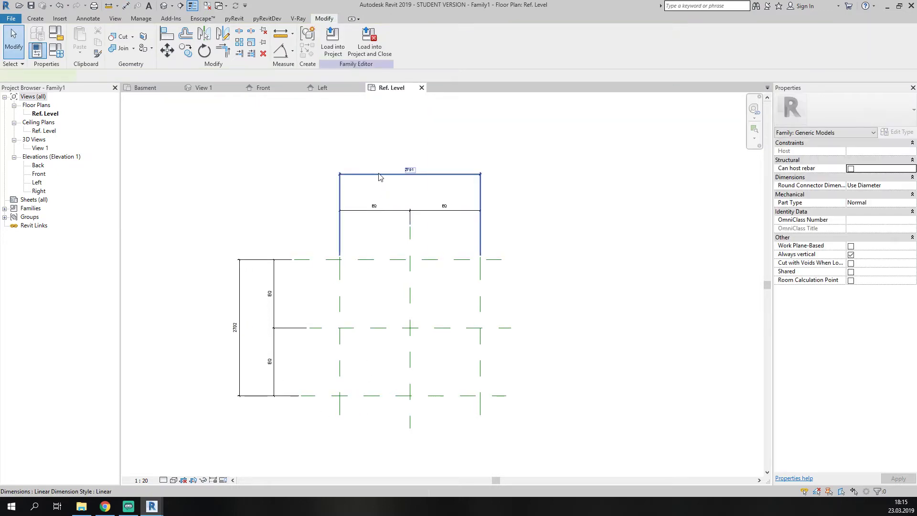
Label the overall horizontal dimension with a new family type parameter named W_S.
left_click(379, 176)
left_click(423, 40)
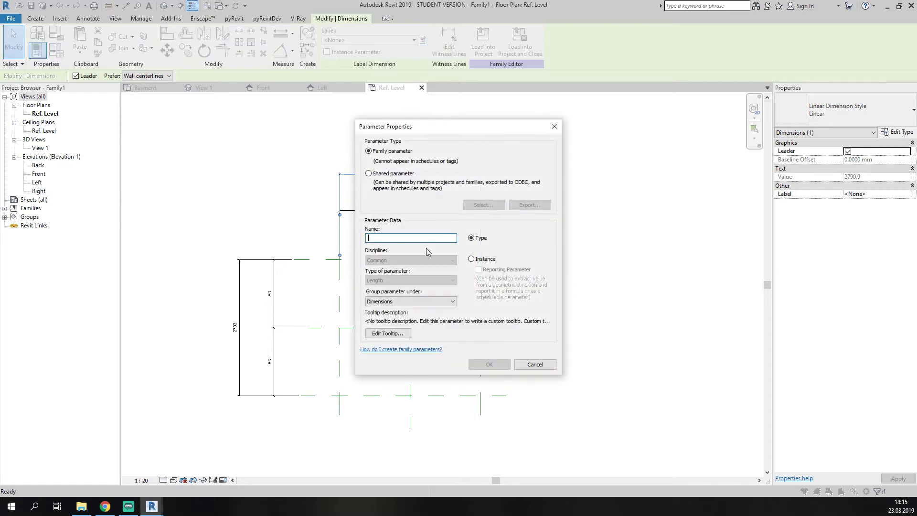
type("W_S")
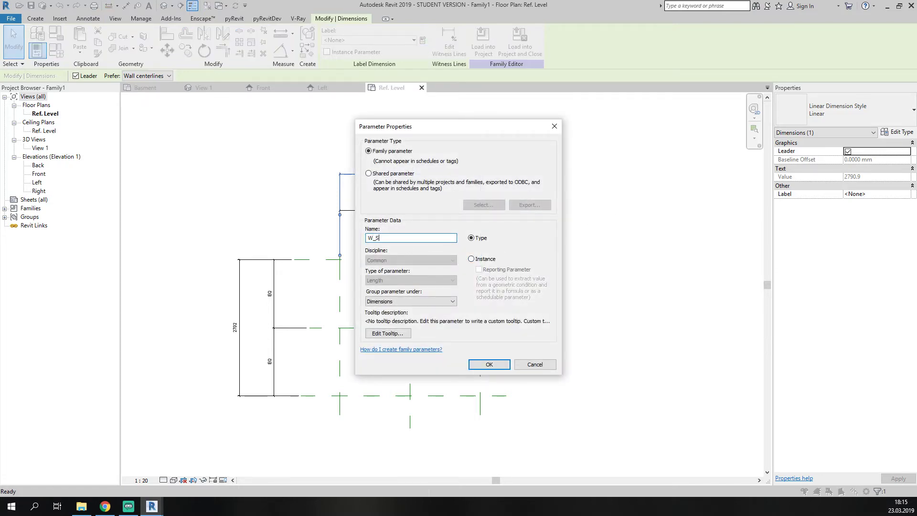
left_click(498, 367)
Label the overall vertical dimension with a new family type parameter named L_S.
left_click(239, 328)
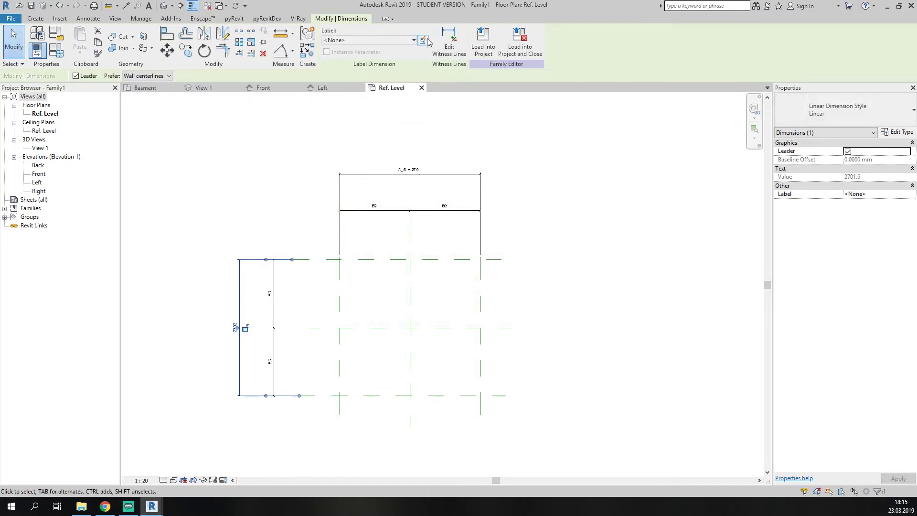
left_click(424, 40)
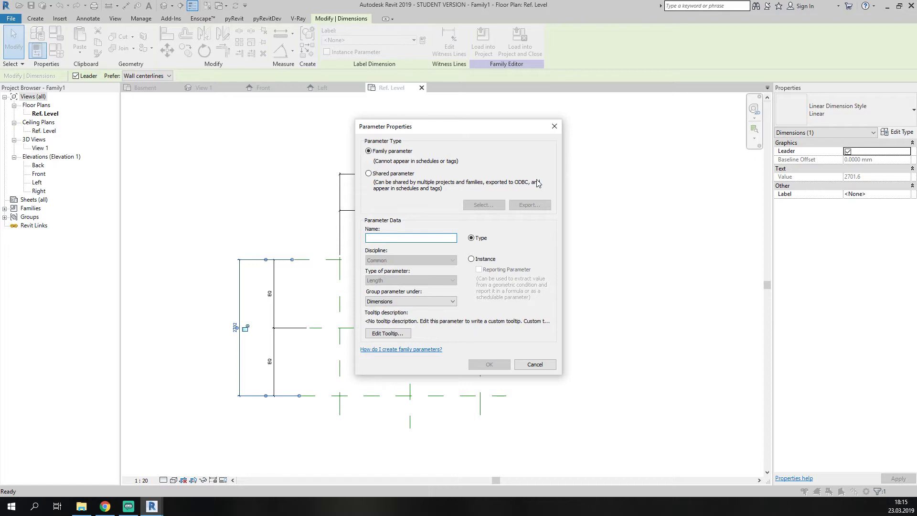
type("L_S")
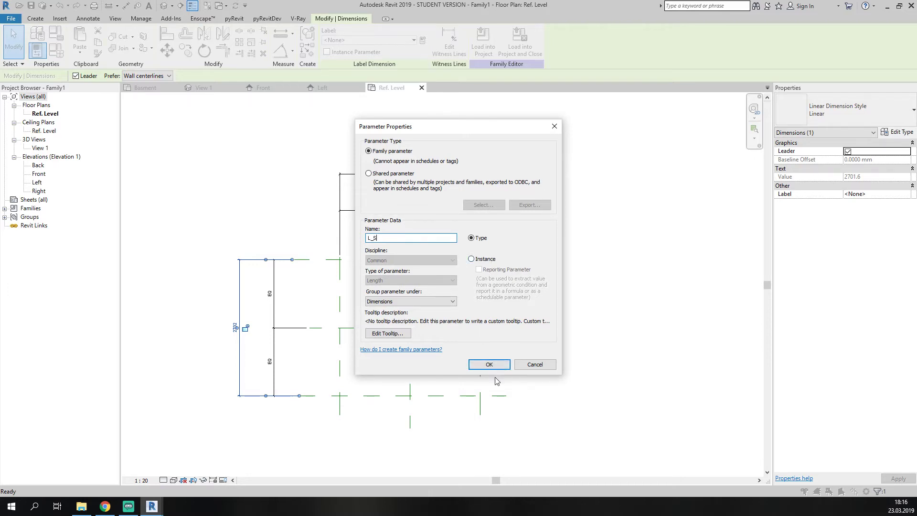
left_click(491, 365)
left_click(564, 314)
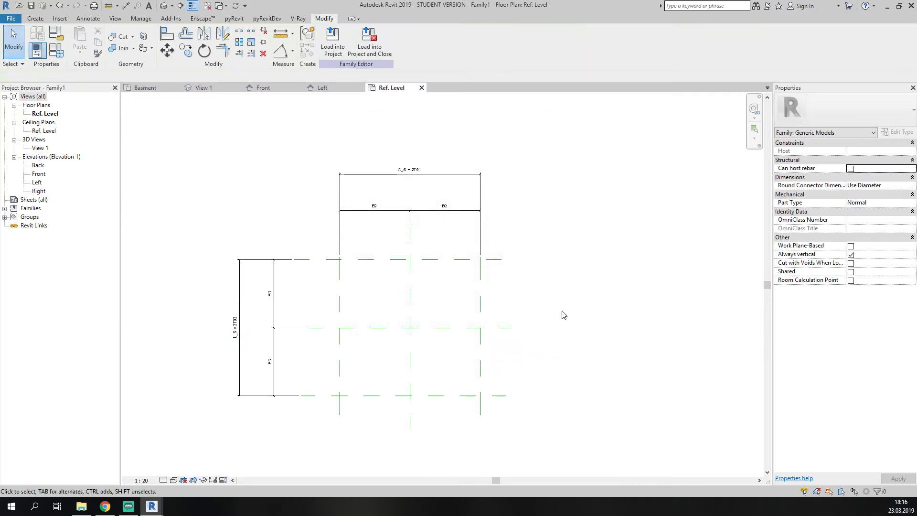
Set both the L_S and W_S parameter values to 1500 in Family Types.
middle_click_drag(563, 314, 289, 196)
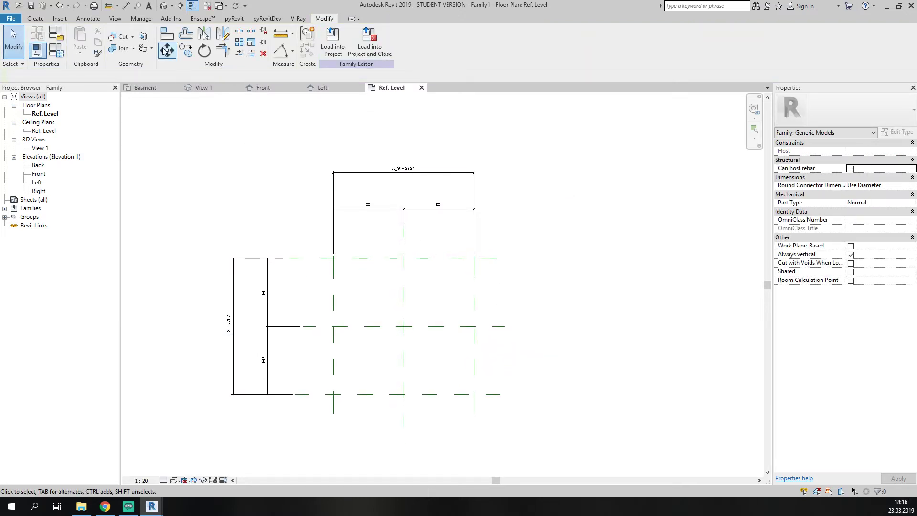
left_click(55, 56)
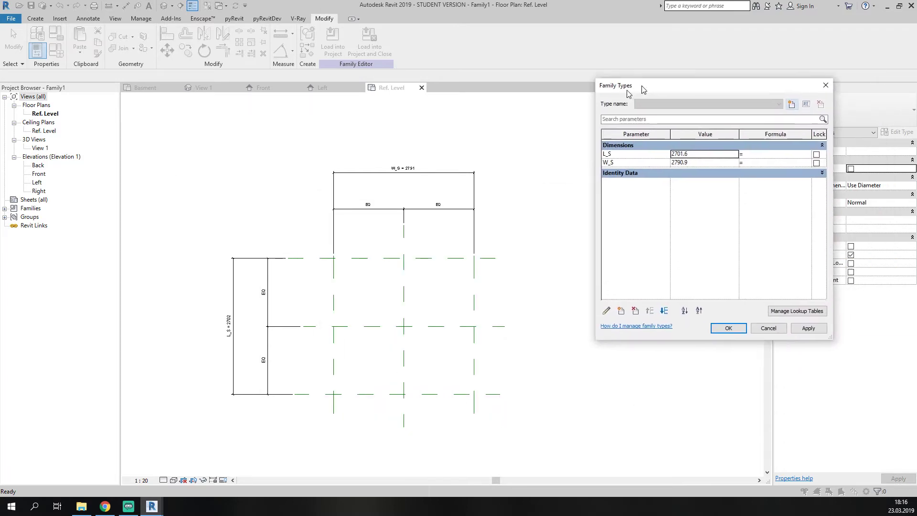
left_click(678, 142)
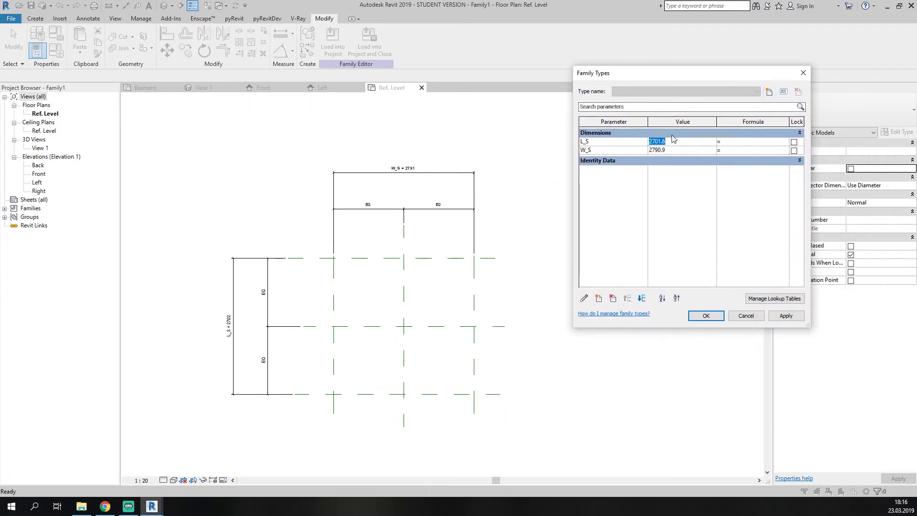
type("1500")
left_click(670, 151)
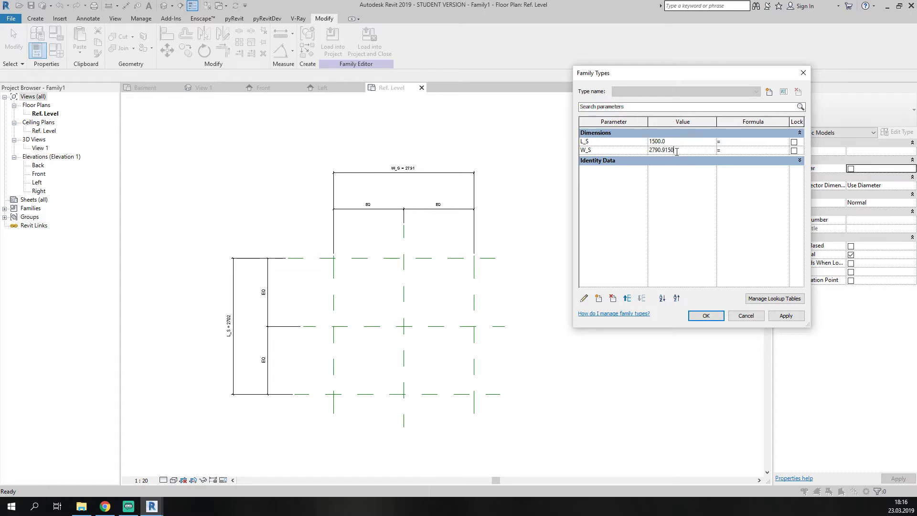
double_click(676, 152)
type("1500")
left_click(706, 315)
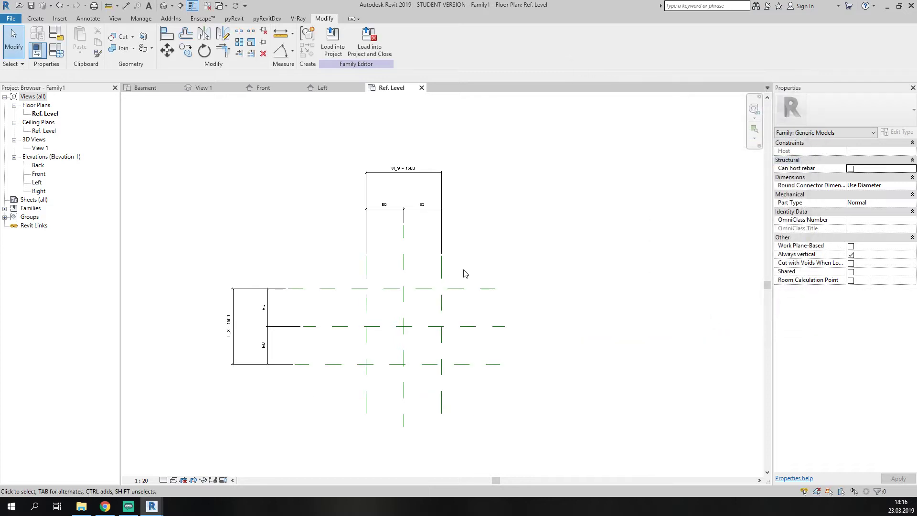
Start a void extrusion and sketch a rectangle about 1100 mm wide inside the outer reference planes.
scroll(473, 287, "up", 3)
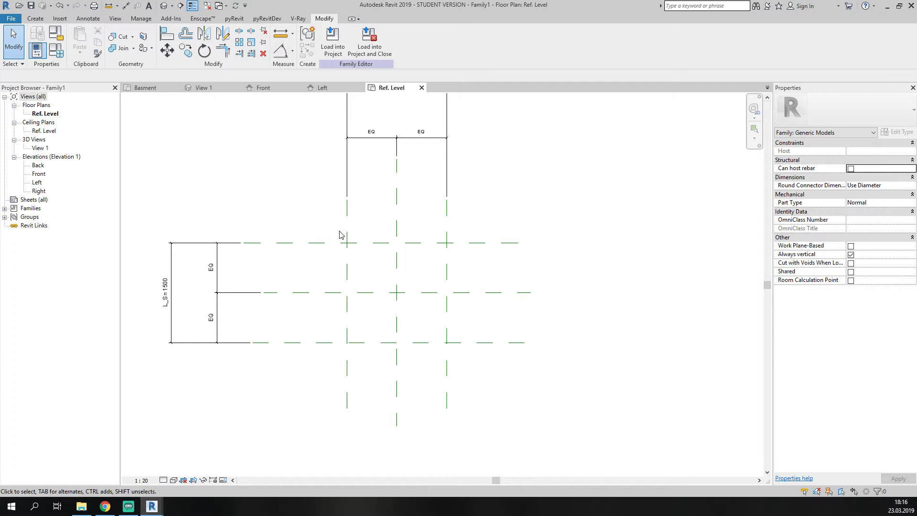
left_click(35, 18)
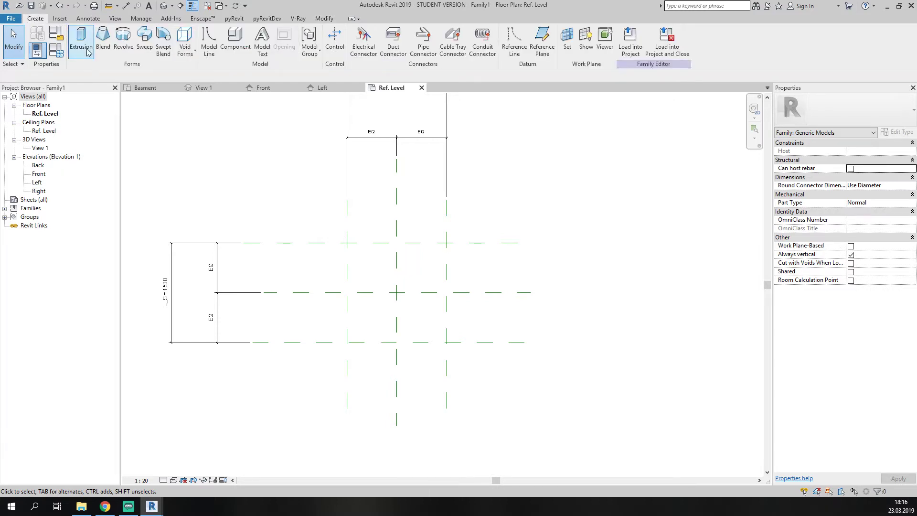
middle_click_drag(257, 171, 172, 124)
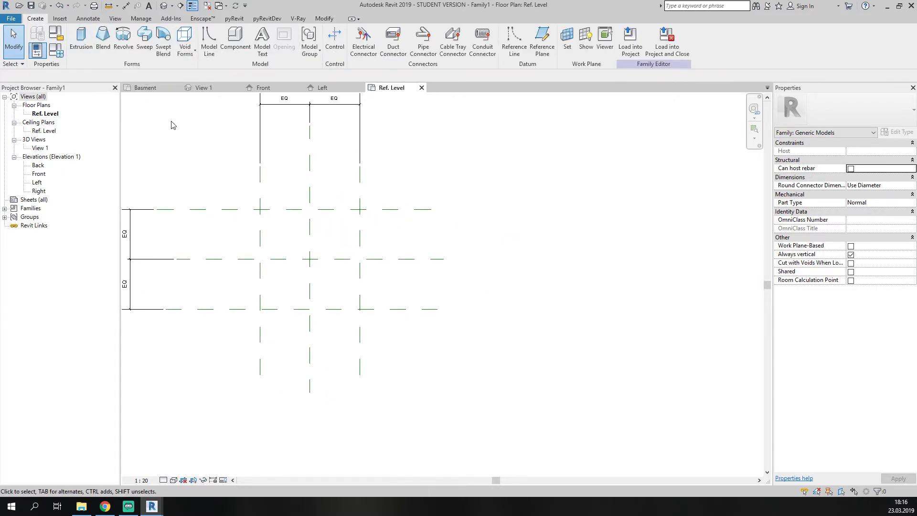
left_click(187, 40)
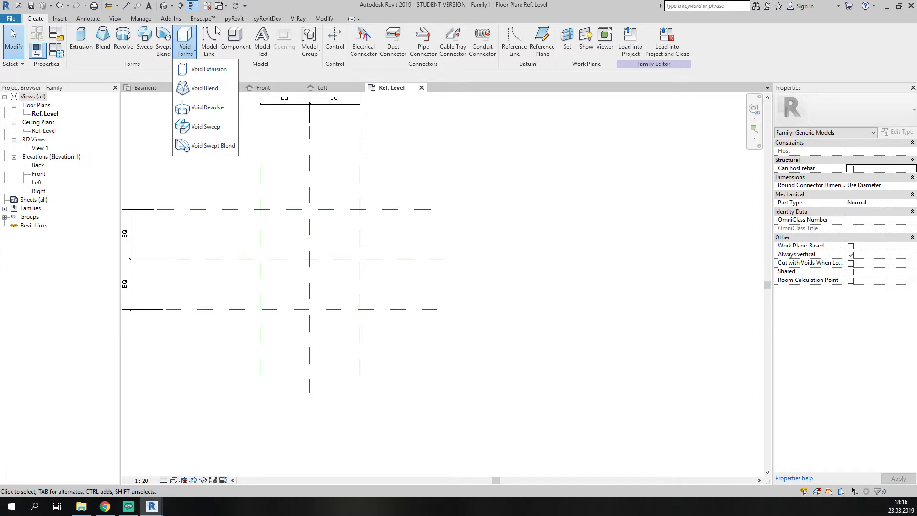
left_click(205, 75)
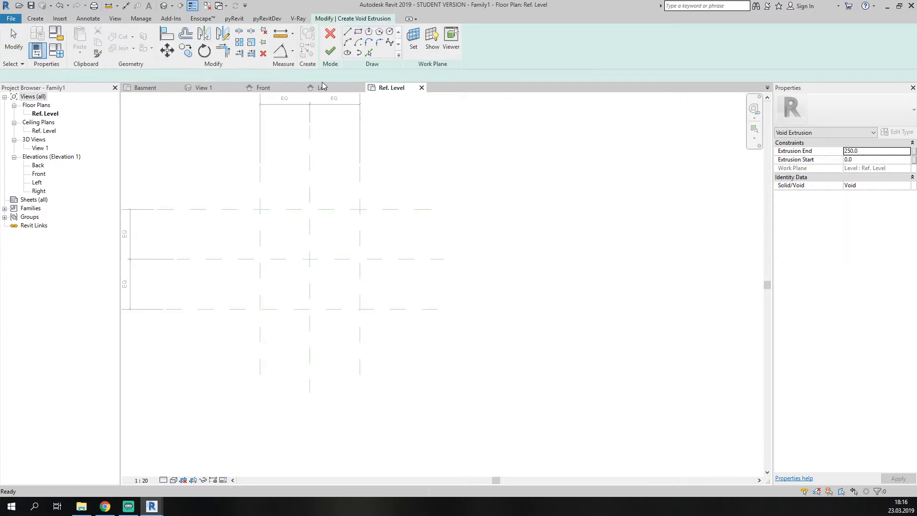
left_click(359, 31)
left_click(271, 225)
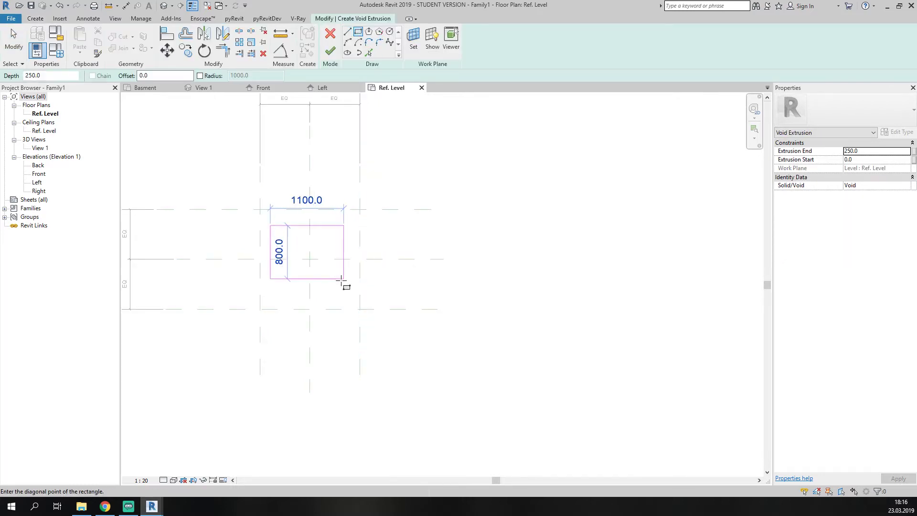
left_click(343, 285)
key("Escape")
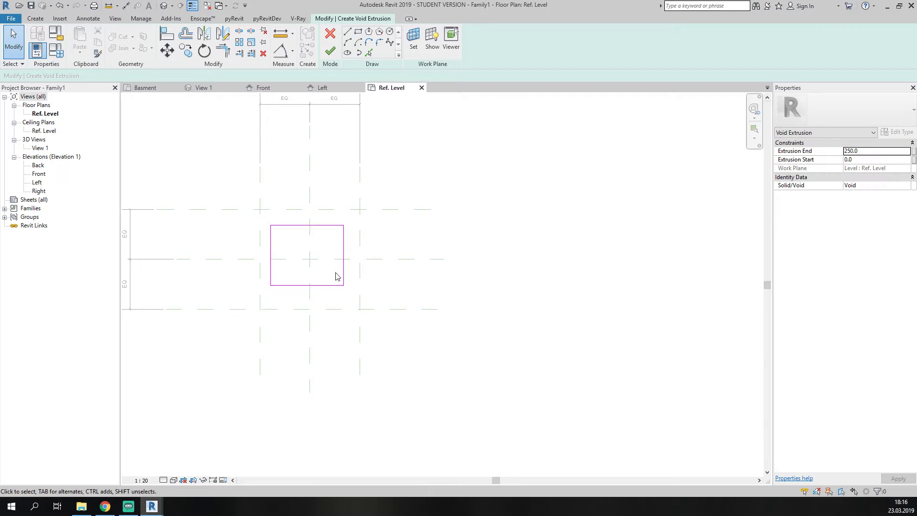
Align the four edges of the void sketch rectangle to the outer reference planes and lock each alignment.
key("a")
key("l")
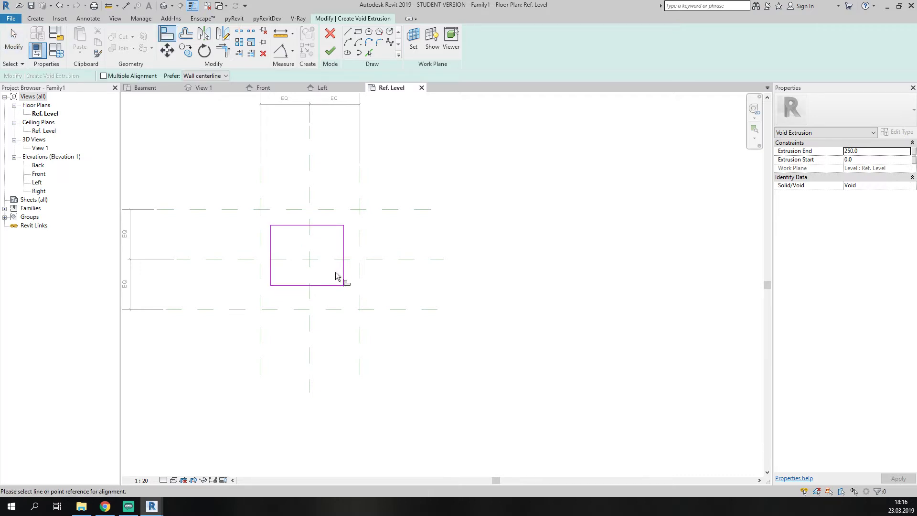
left_click(260, 248)
left_click(270, 258)
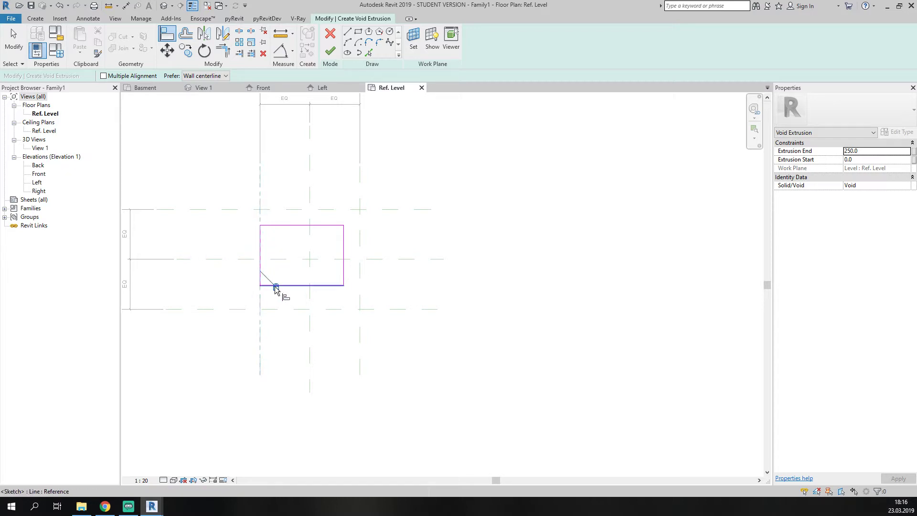
left_click(288, 209)
left_click(288, 225)
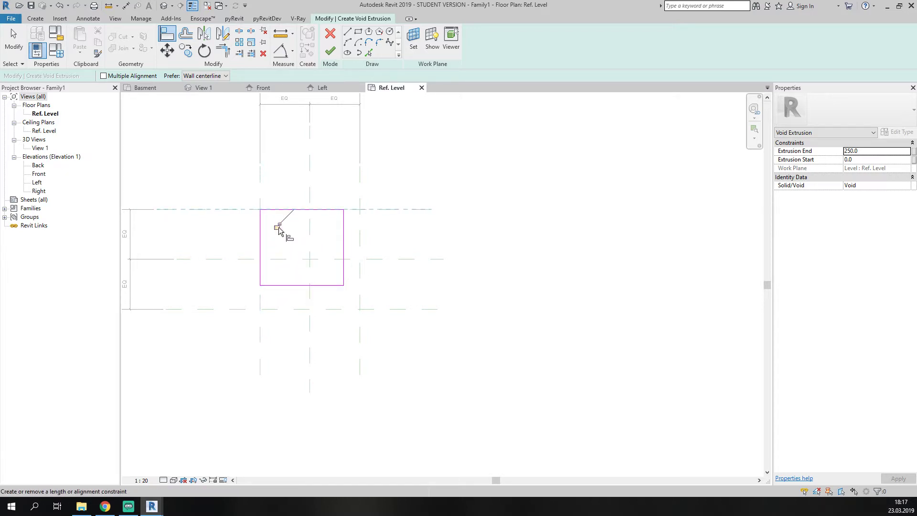
left_click(361, 251)
left_click(343, 256)
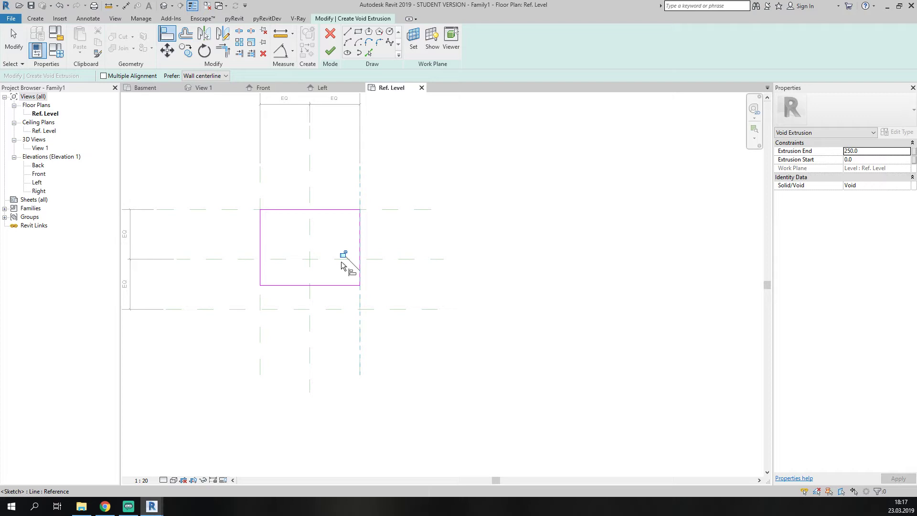
left_click(338, 309)
left_click(334, 286)
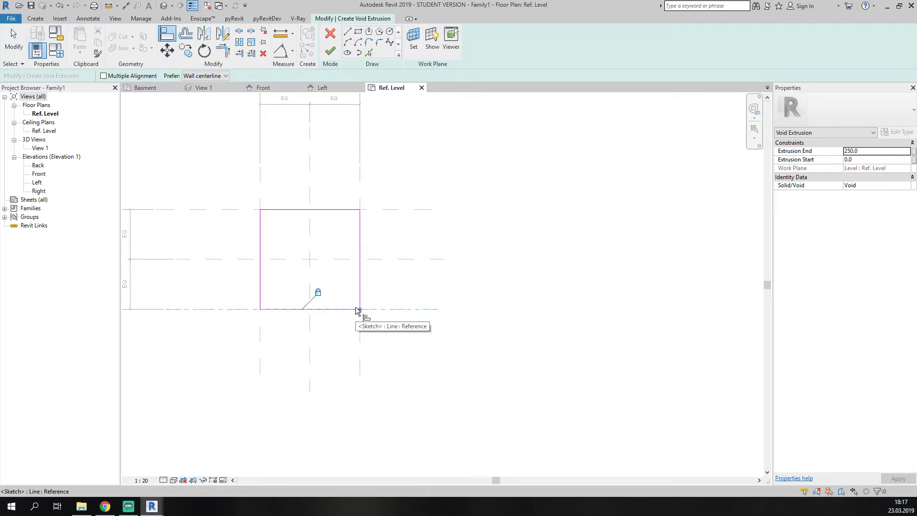
Finish the void extrusion sketch and close the inactive views.
left_click(328, 53)
key("Escape")
middle_click_drag(407, 189, 440, 209)
left_click(207, 5)
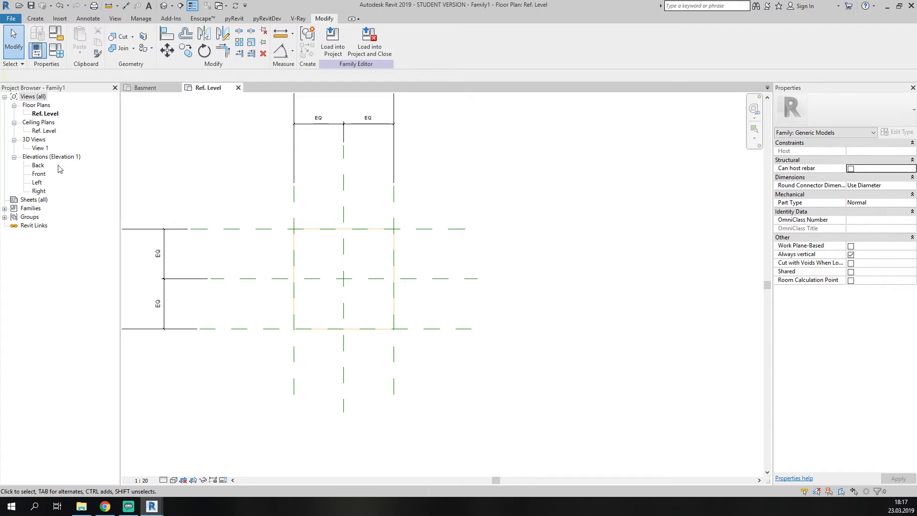
In the Back elevation, stretch the void extrusion's top to about 2350 mm above Ref. Level and its bottom below that level.
double_click(38, 165)
middle_click_drag(352, 314, 362, 272)
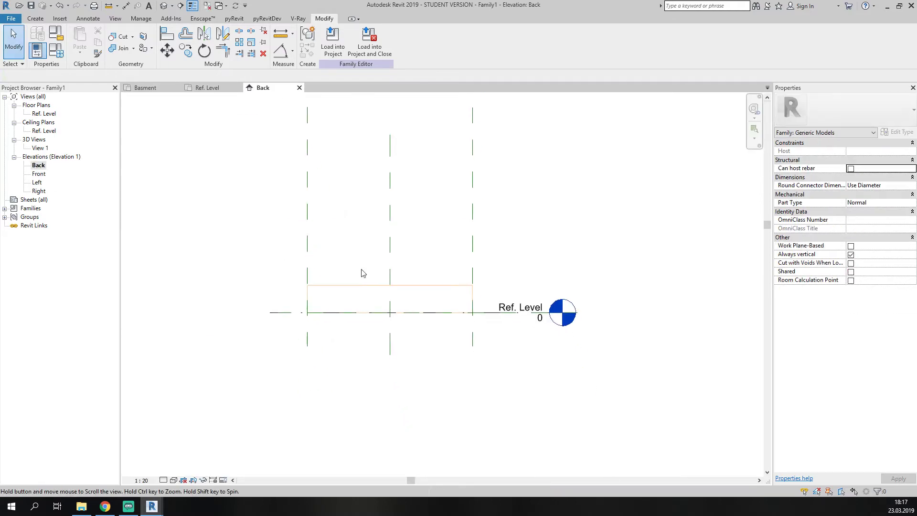
left_click(343, 285)
left_click_drag(391, 318, 410, 414)
scroll(410, 414, "down", 2)
left_click_drag(404, 363, 404, 232)
left_click(520, 440)
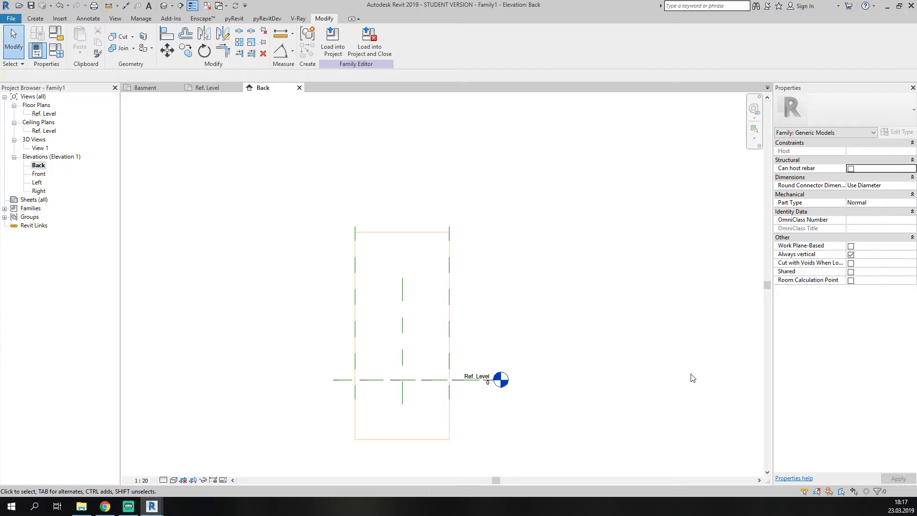
Align the void extrusion's bottom edge to Ref. Level, lock the alignment, and select the void extrusion.
key("a")
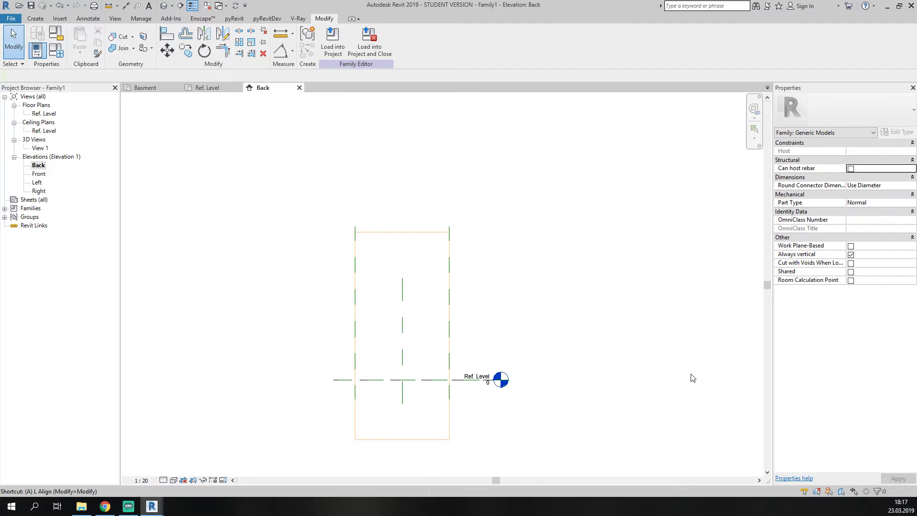
key("l")
left_click(334, 380)
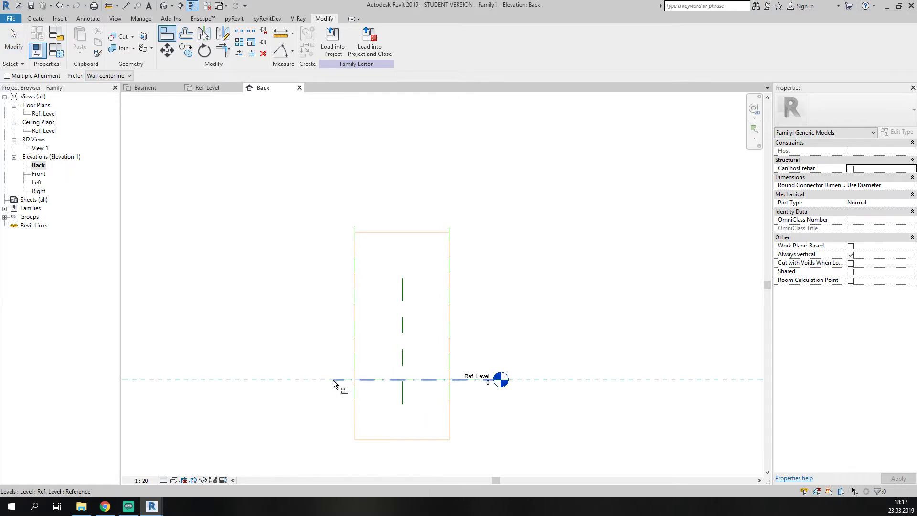
left_click(385, 439)
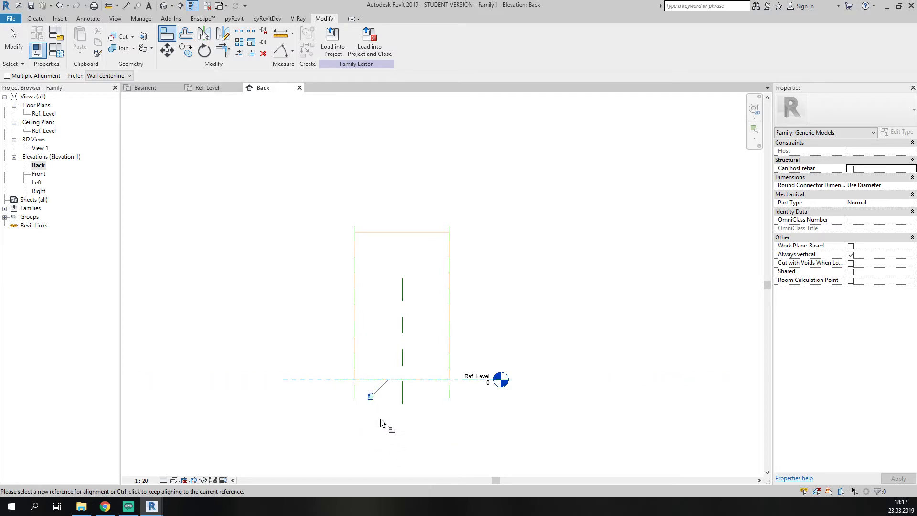
key("Escape")
middle_click_drag(438, 319, 402, 325)
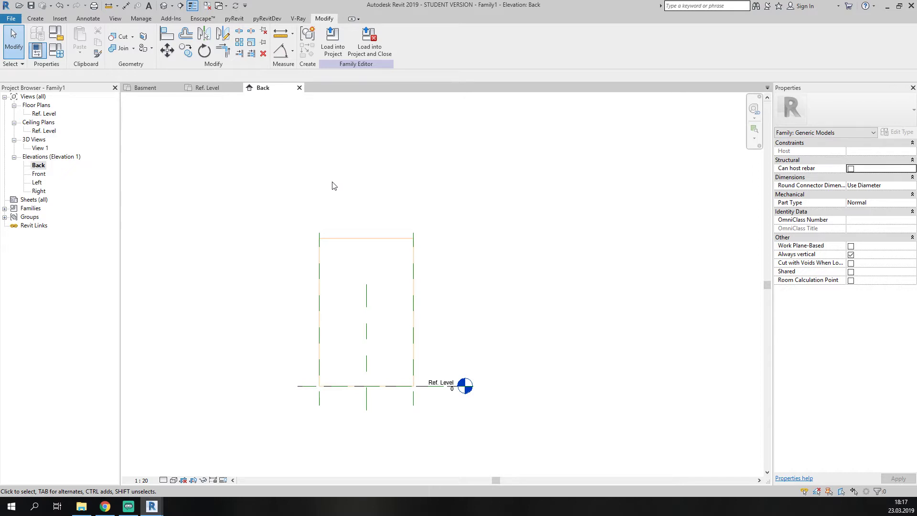
left_click(336, 238)
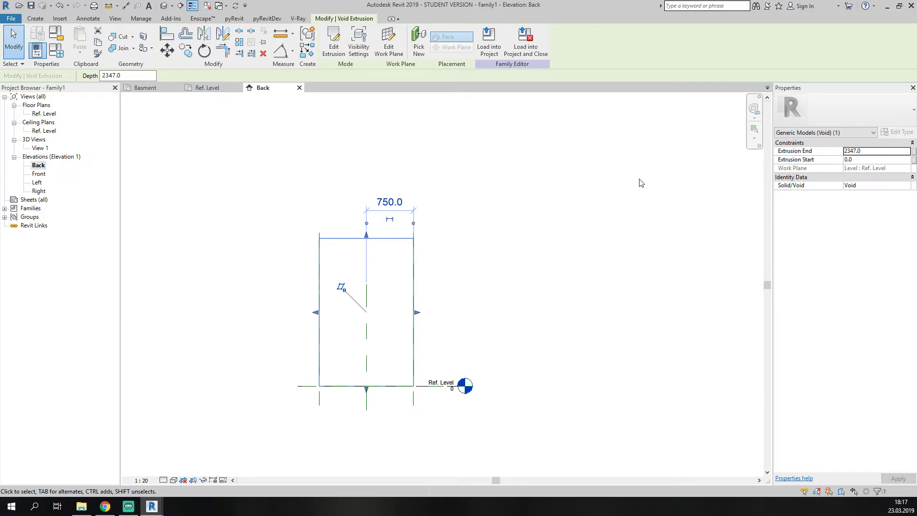
In the Tiny building project's Basment plan, create a rectangular shaft opening outside the building beside the Balcony tag.
left_click(147, 90)
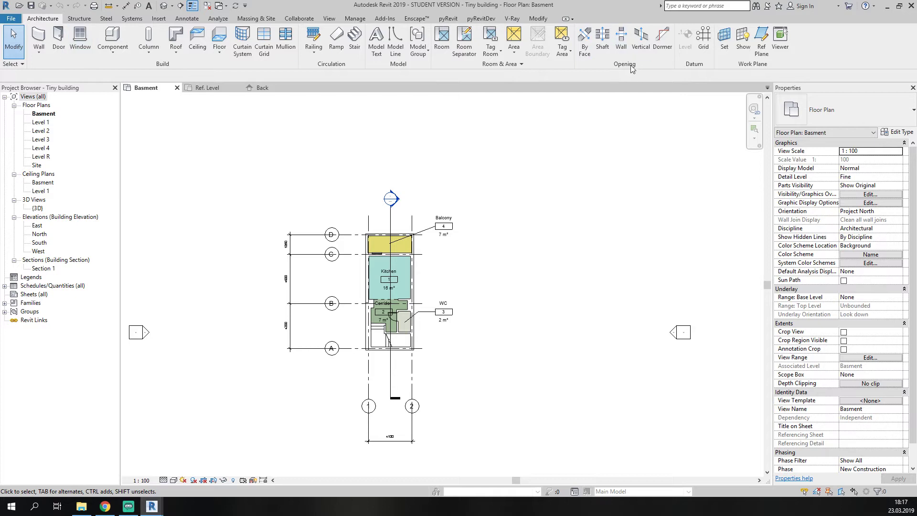
left_click(601, 39)
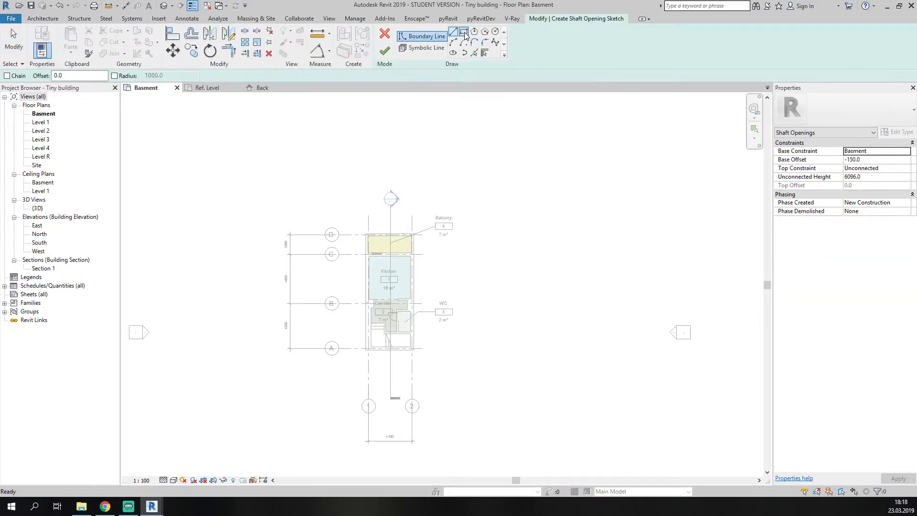
left_click(465, 35)
scroll(488, 203, "up", 5)
left_click(328, 168)
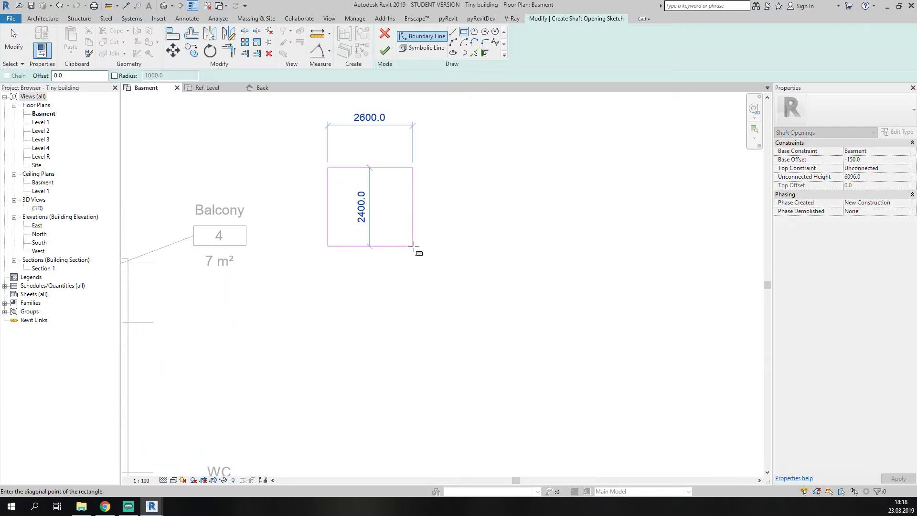
left_click(407, 233)
left_click(385, 51)
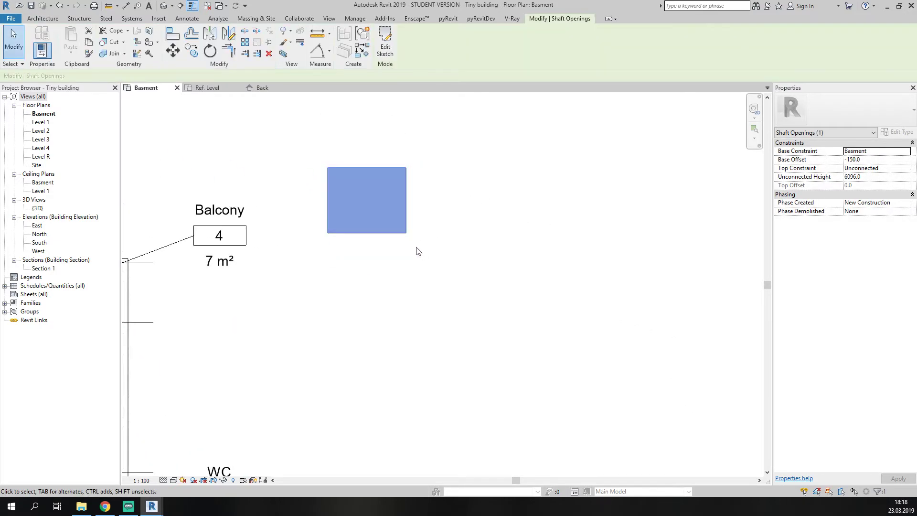
Delete the trial shaft opening and return to the family's Back elevation with nothing selected.
left_click(430, 253)
left_click(406, 234)
left_click(577, 244)
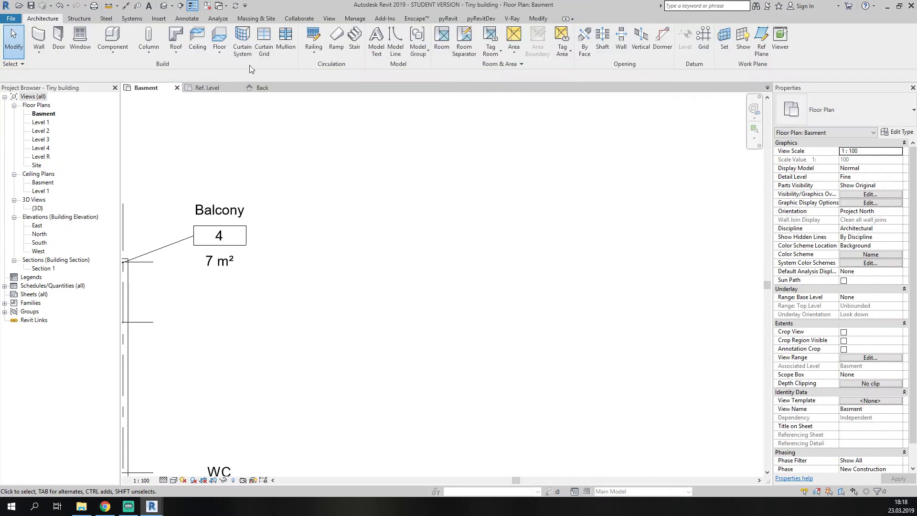
left_click(264, 88)
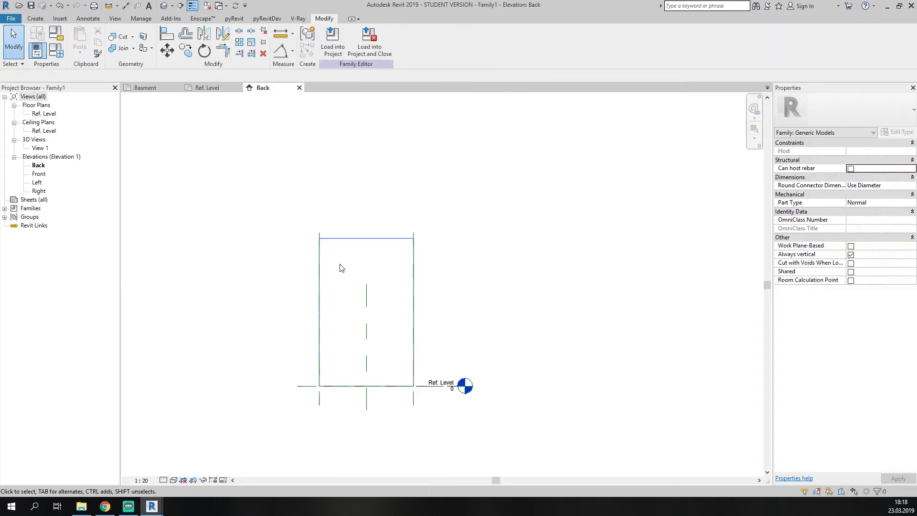
left_click(358, 262)
left_click(462, 211)
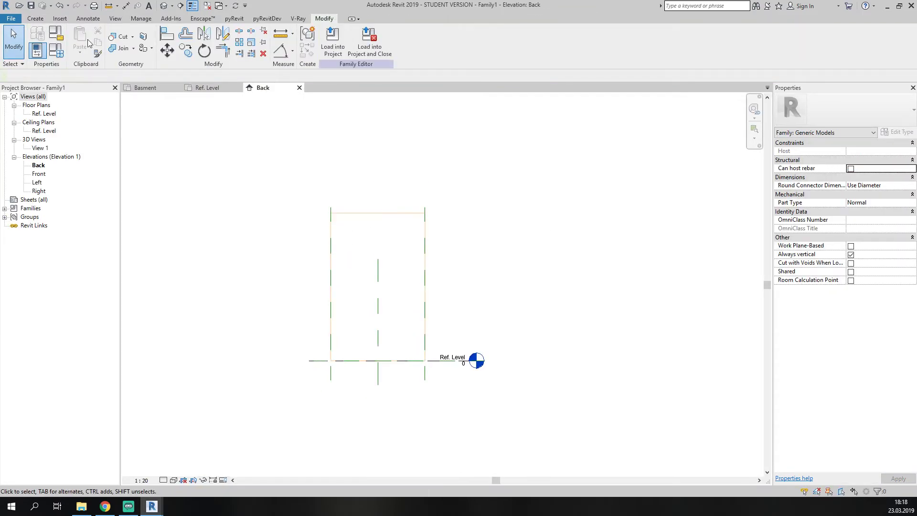
left_click(36, 19)
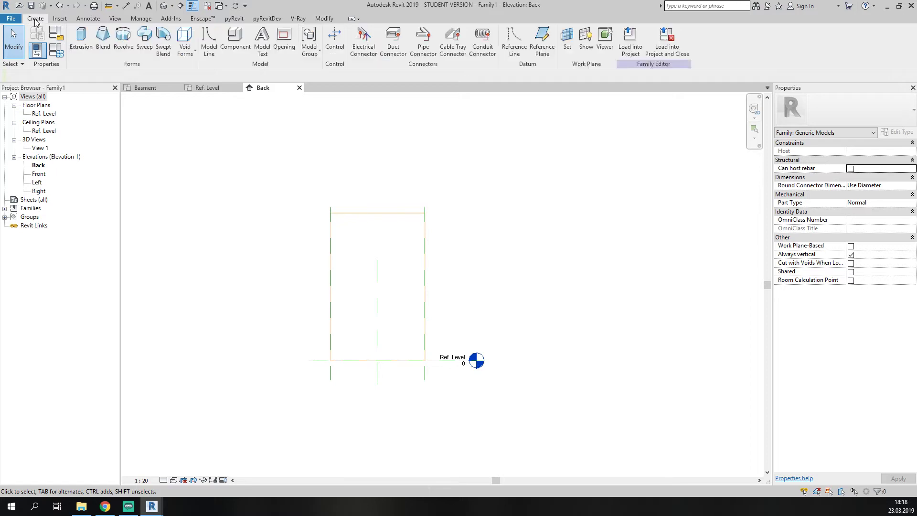
left_click(514, 46)
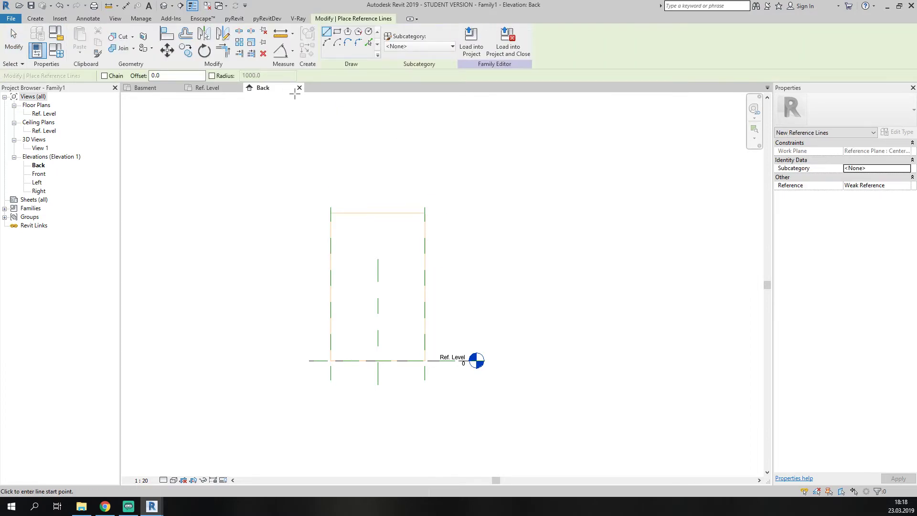
key("Escape")
Draw a horizontal reference plane above the void extrusion, about 2720 mm above Ref. Level.
left_click(35, 18)
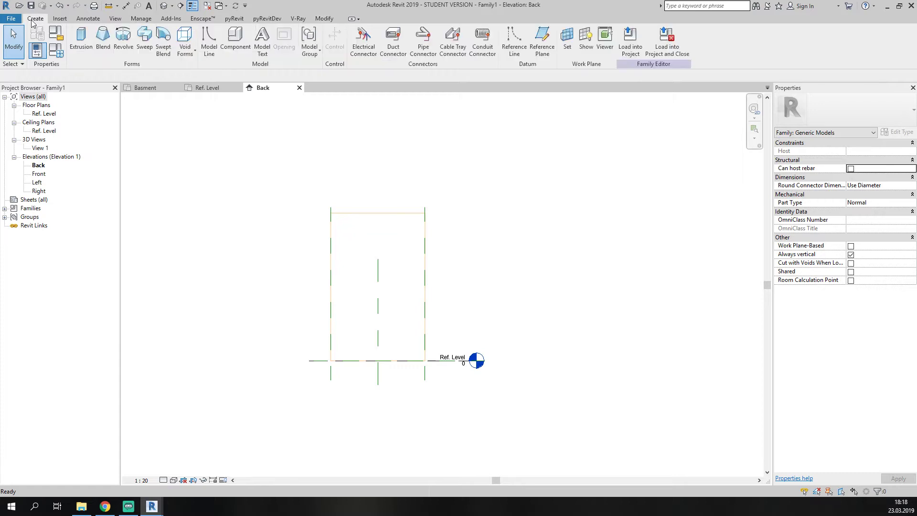
left_click(541, 45)
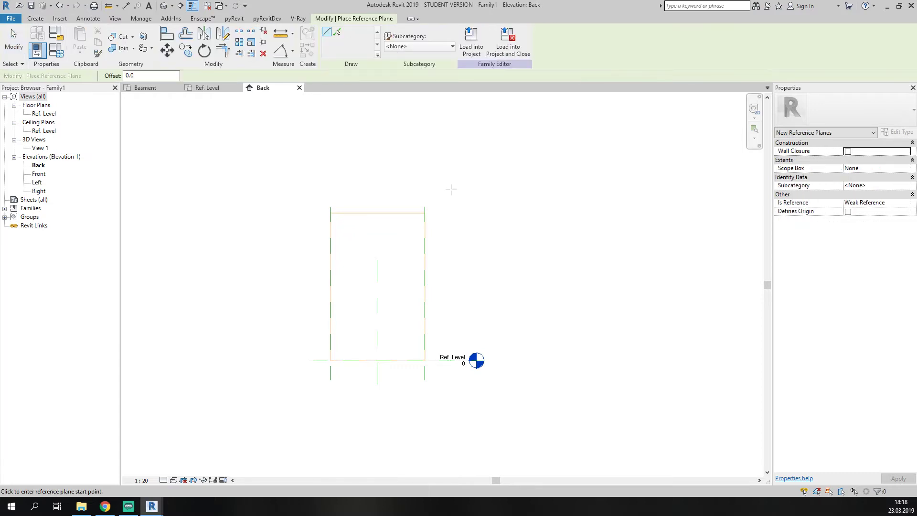
left_click(451, 190)
left_click(297, 189)
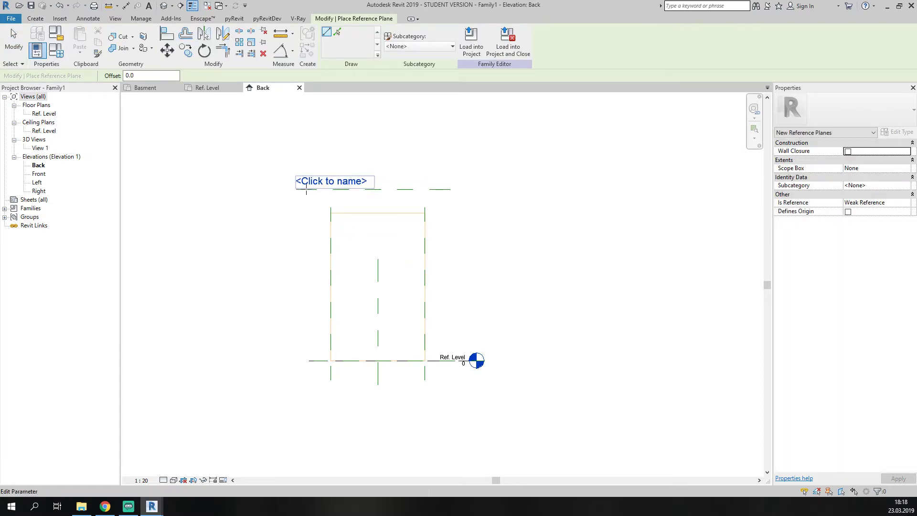
key("Escape")
Add an aligned dimension between Ref. Level and the upper horizontal reference plane, placed beside the void extrusion.
key("d")
key("i")
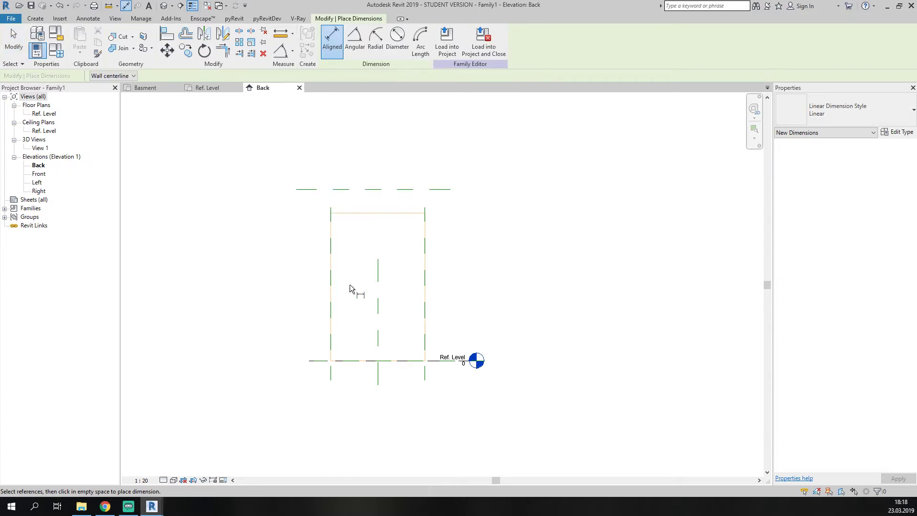
left_click(314, 361)
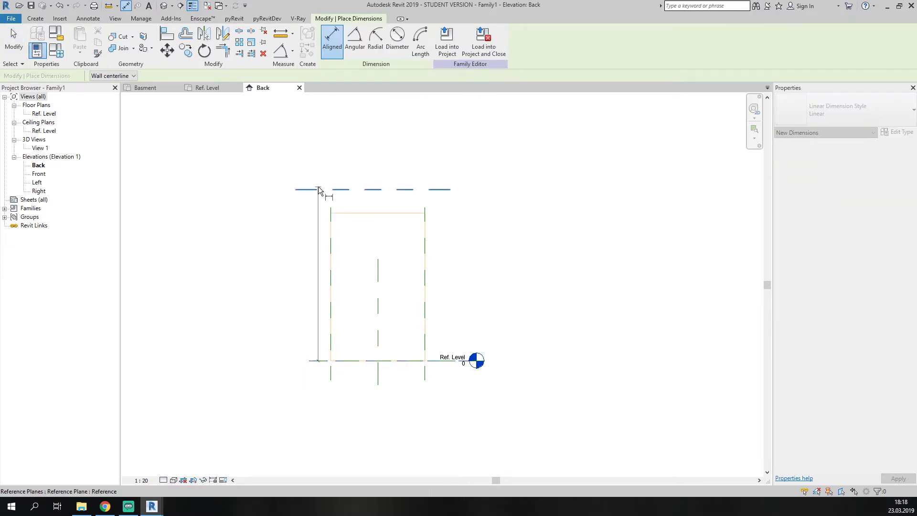
left_click(318, 188)
left_click(278, 283)
key("Escape")
key("Escape")
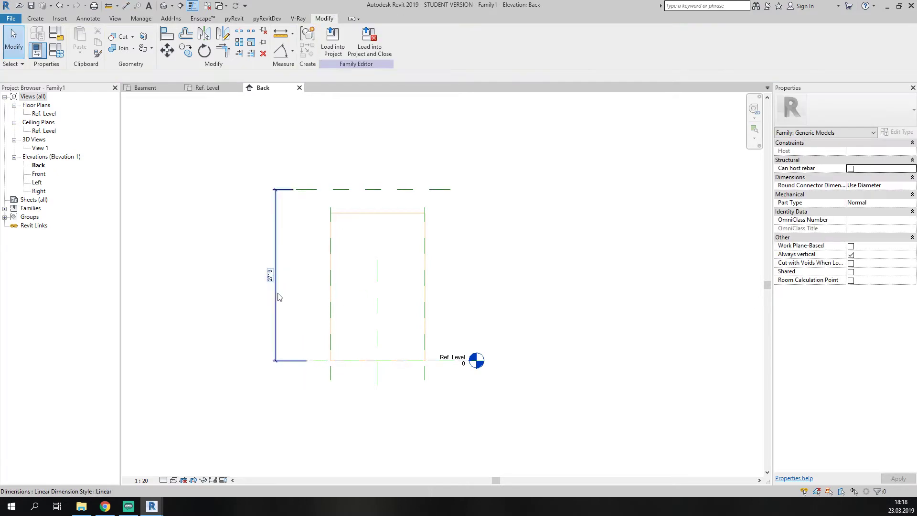
Label the height dimension with a new family type parameter named H_S, grouped under Dimensions.
left_click(423, 41)
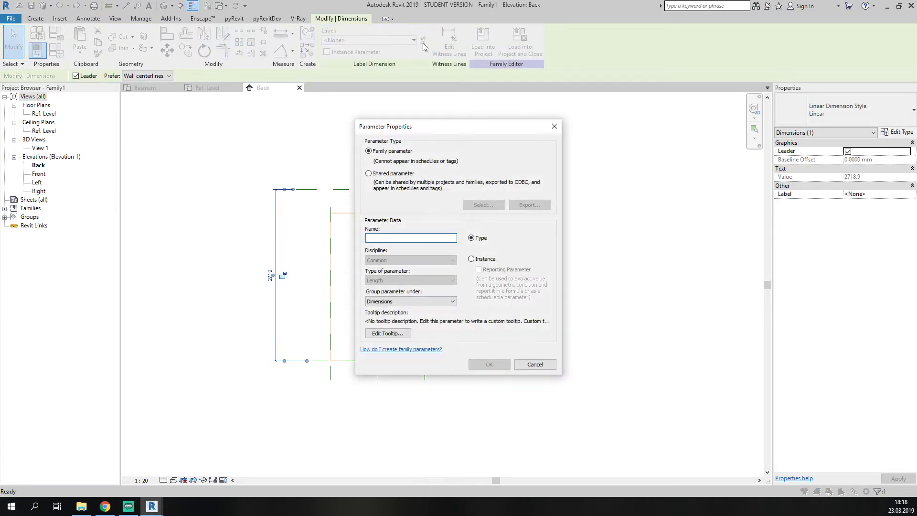
type("H_S")
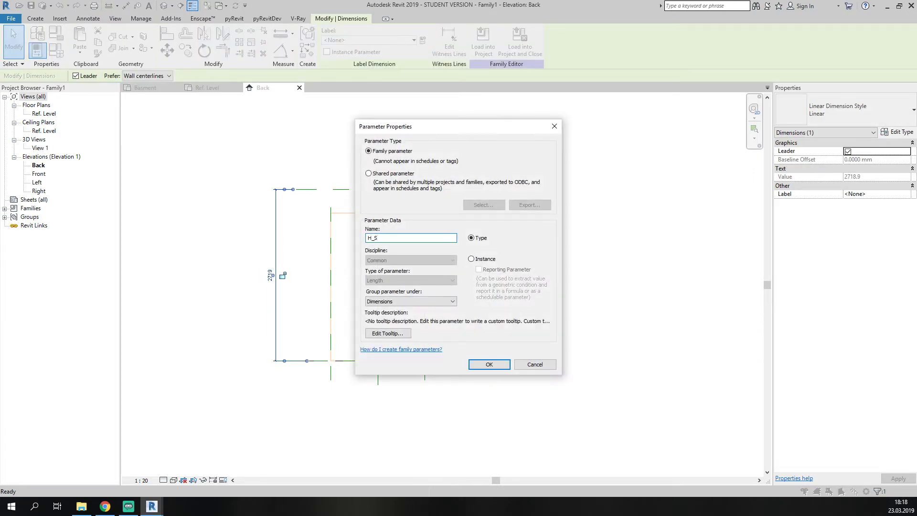
left_click(495, 368)
key("Escape")
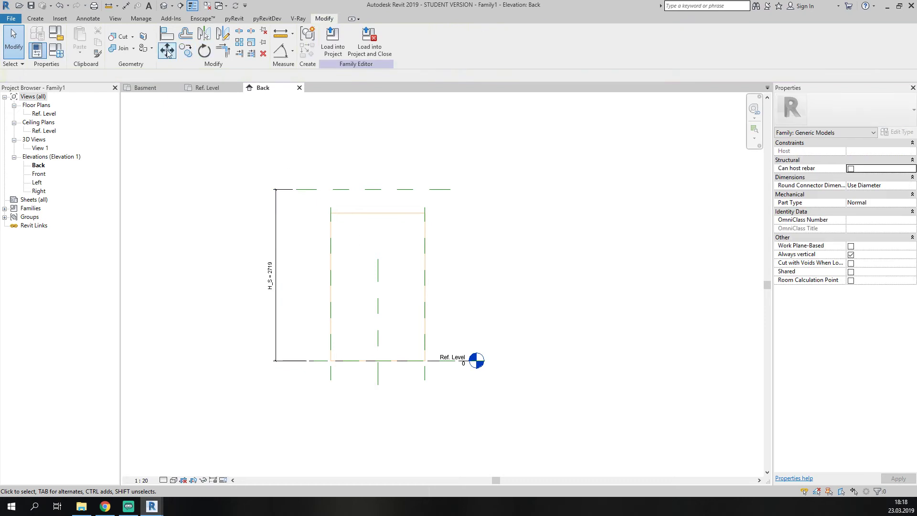
Set the H_S parameter value to 3000 in Family Types and apply it.
key("f")
key("t")
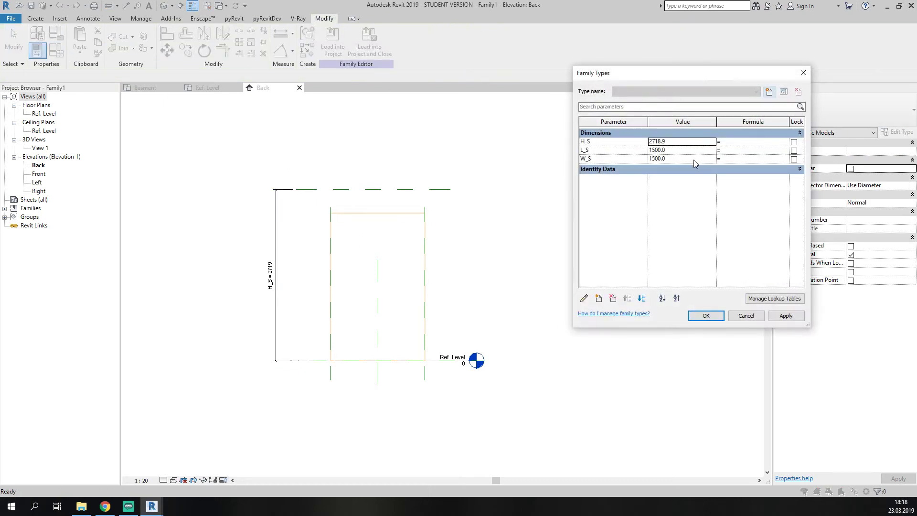
left_click(683, 142)
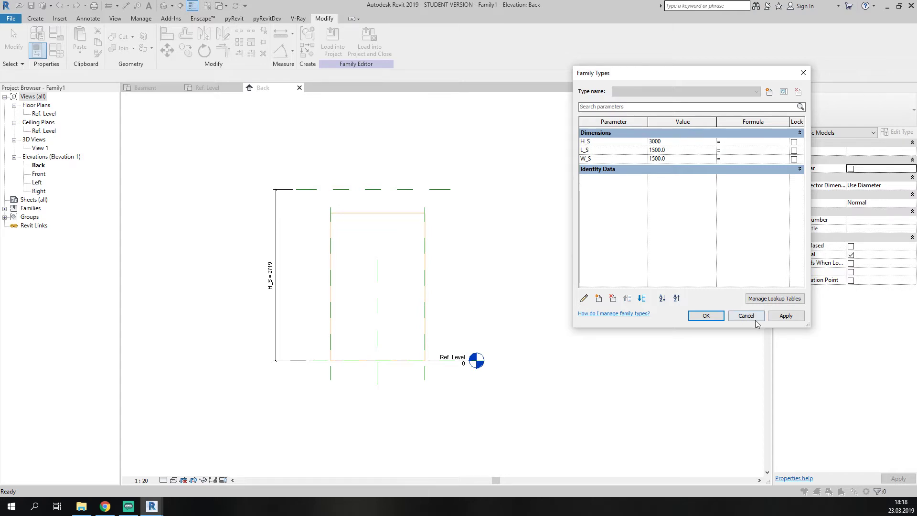
left_click(770, 318)
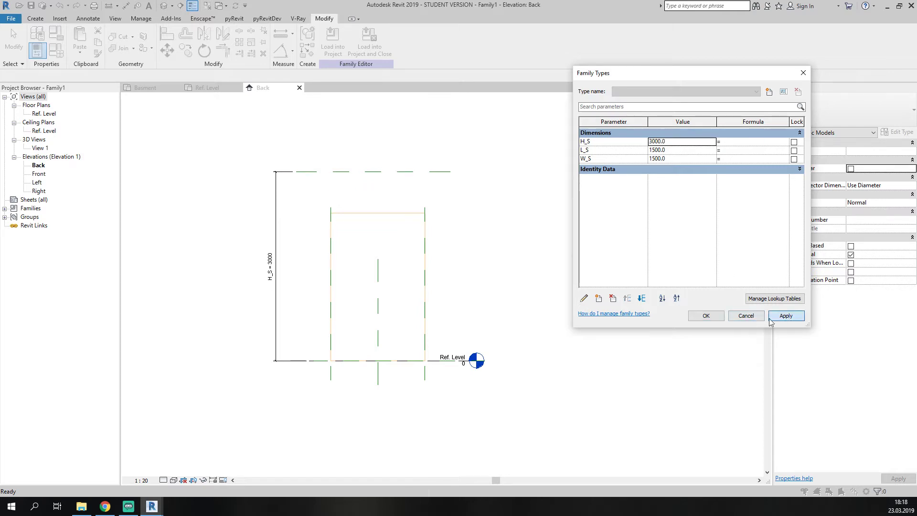
left_click(706, 319)
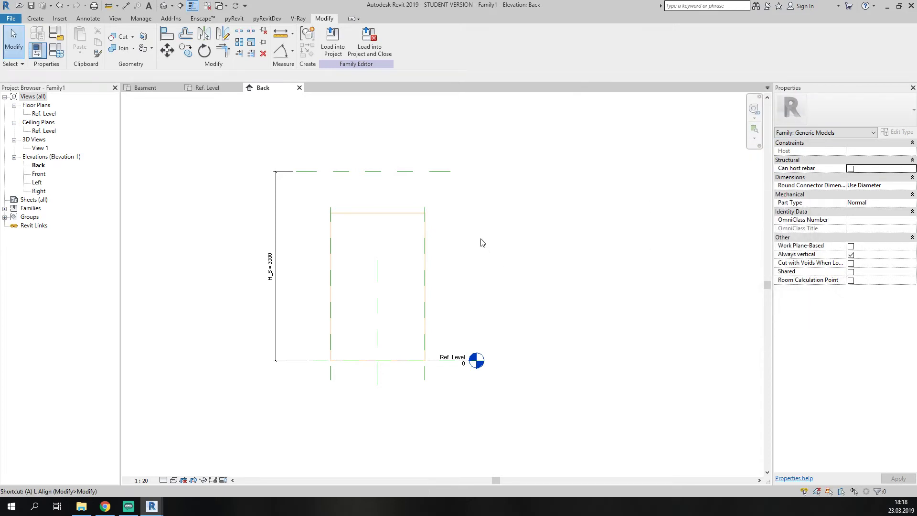
Align the void extrusion's top edge to the upper horizontal reference plane.
key("a")
key("l")
left_click(385, 172)
left_click(380, 214)
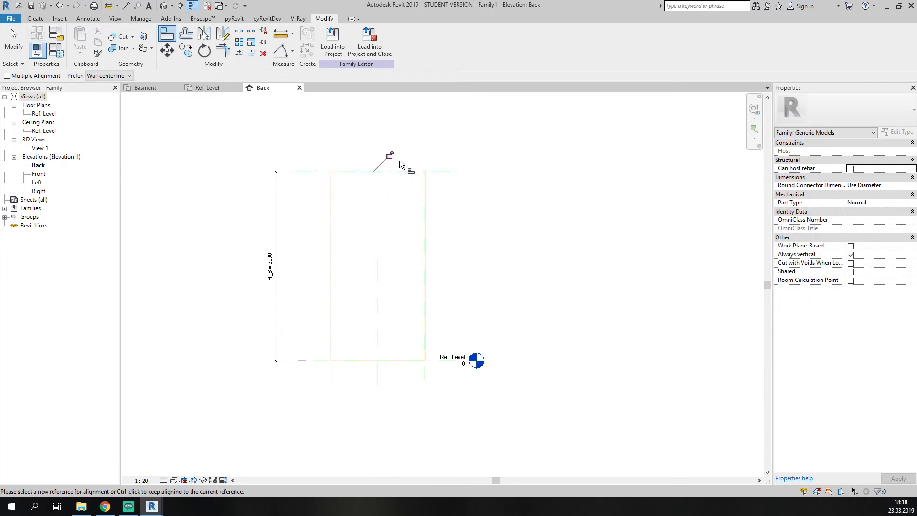
key("Escape")
key("Escape")
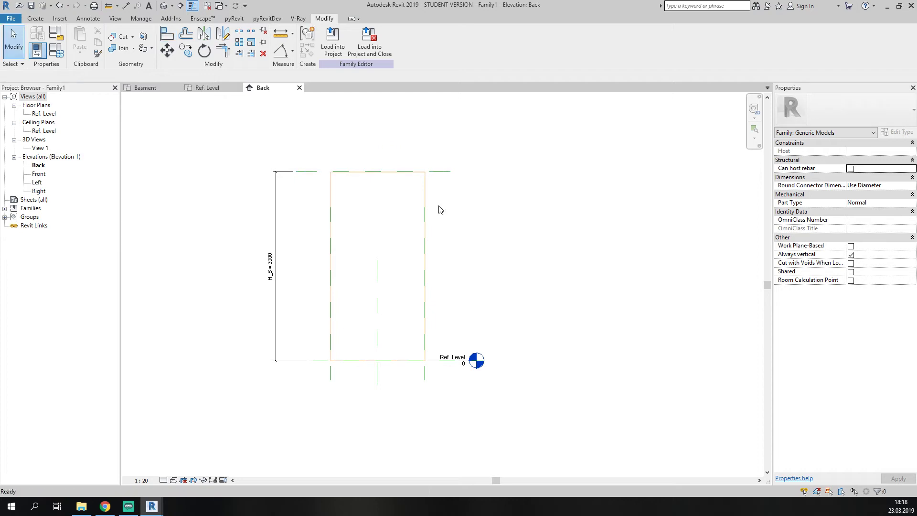
middle_click_drag(454, 184, 469, 235)
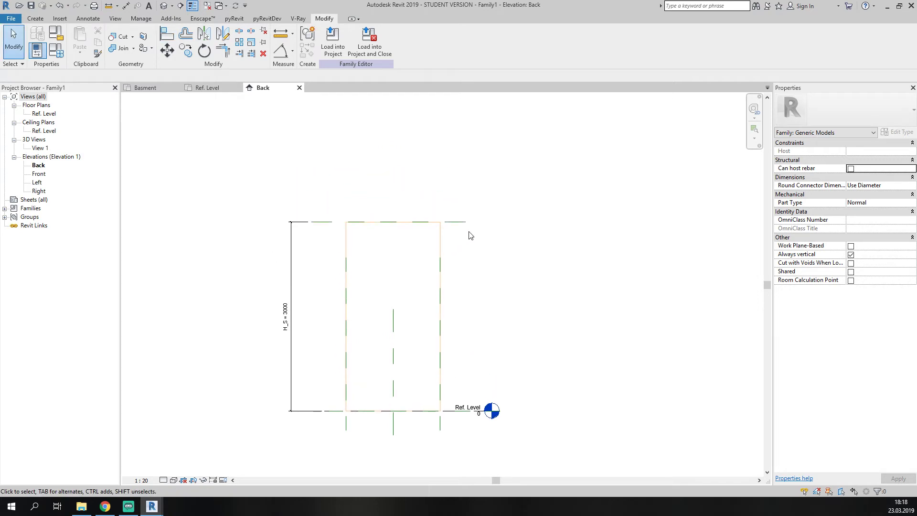
Return to the Ref. Level floor plan and select the void extrusion to review its extents.
left_click(207, 91)
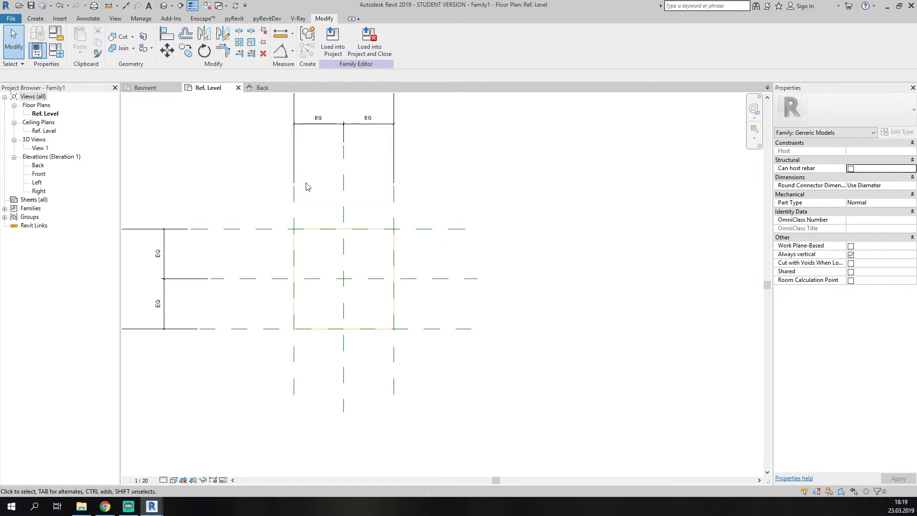
middle_click_drag(312, 213, 328, 227)
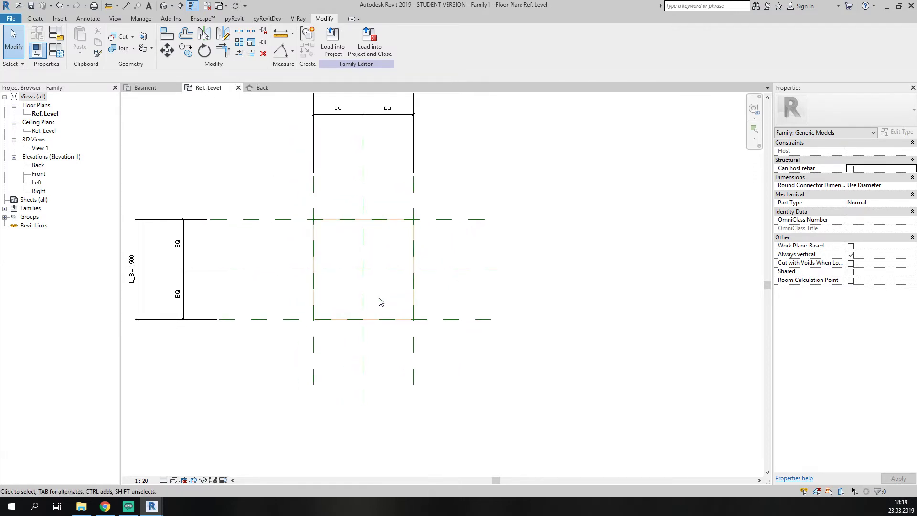
left_click(315, 261)
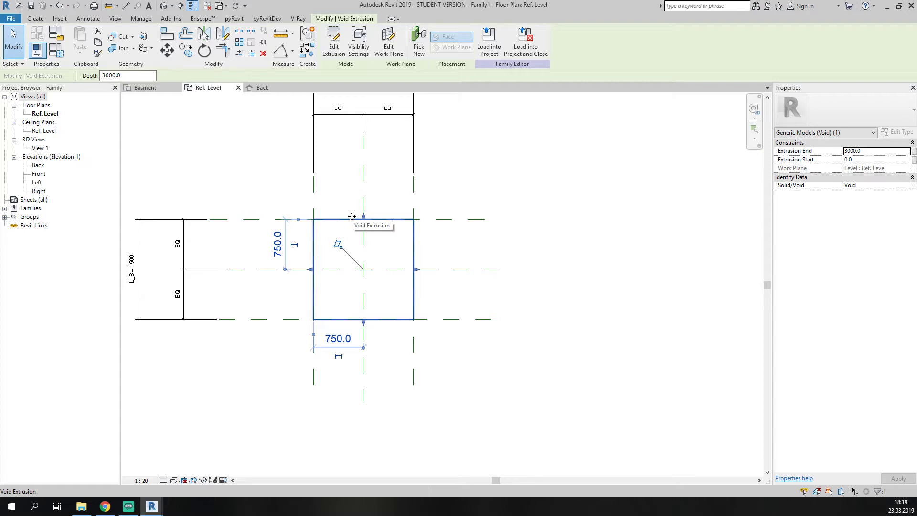
Draw a model line rectangle about 1200 by 900 mm inside the void extrusion's outline.
key("Escape")
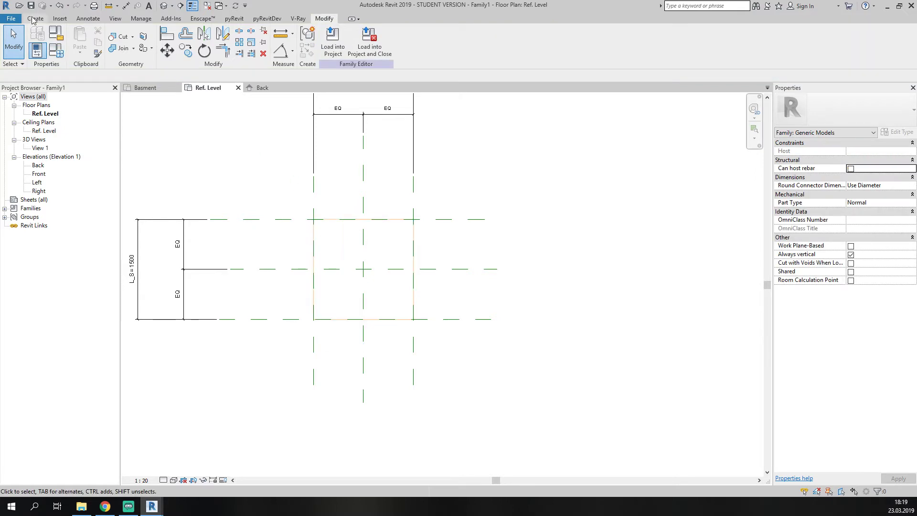
left_click(34, 18)
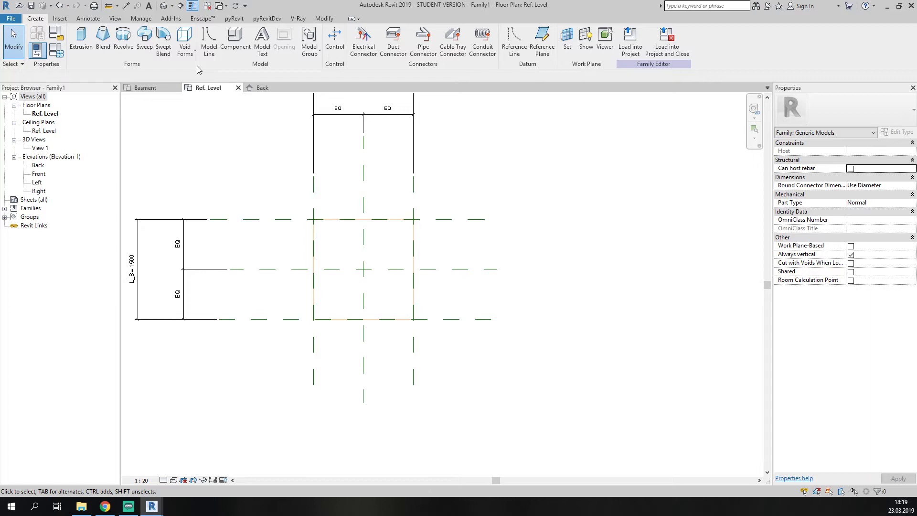
left_click(209, 40)
middle_click_drag(341, 208, 252, 199)
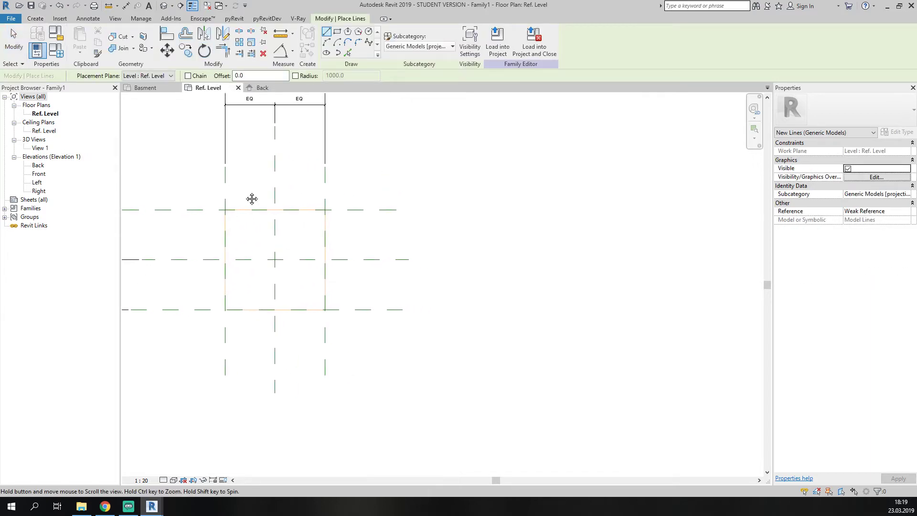
left_click(337, 32)
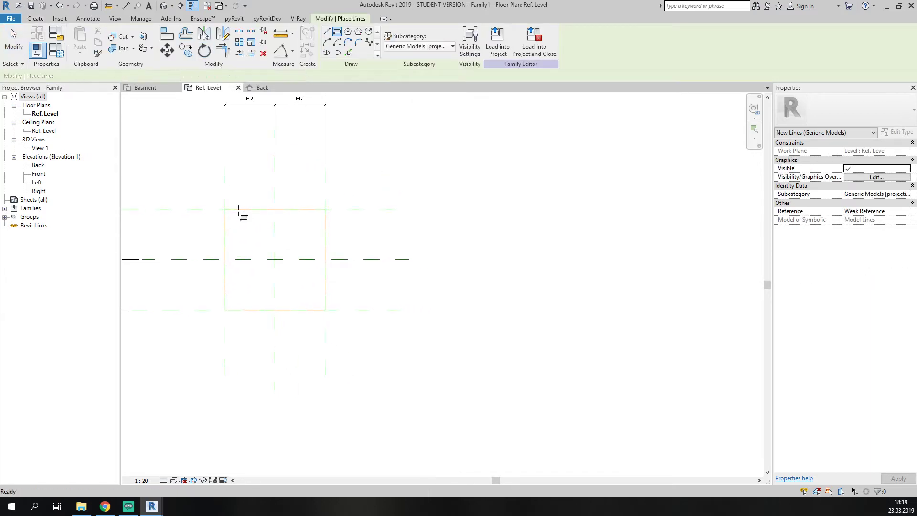
scroll(240, 213, "up", 2)
left_click(252, 201)
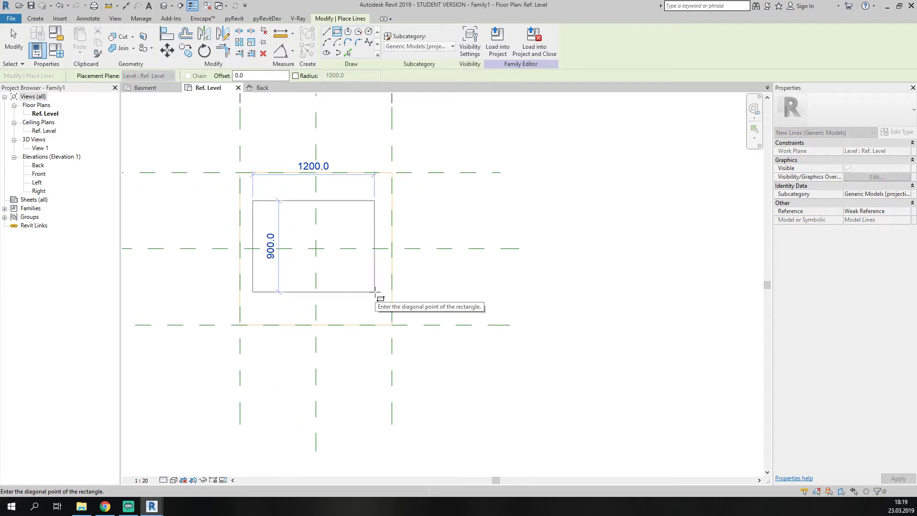
left_click(375, 292)
key("Escape")
key("Escape")
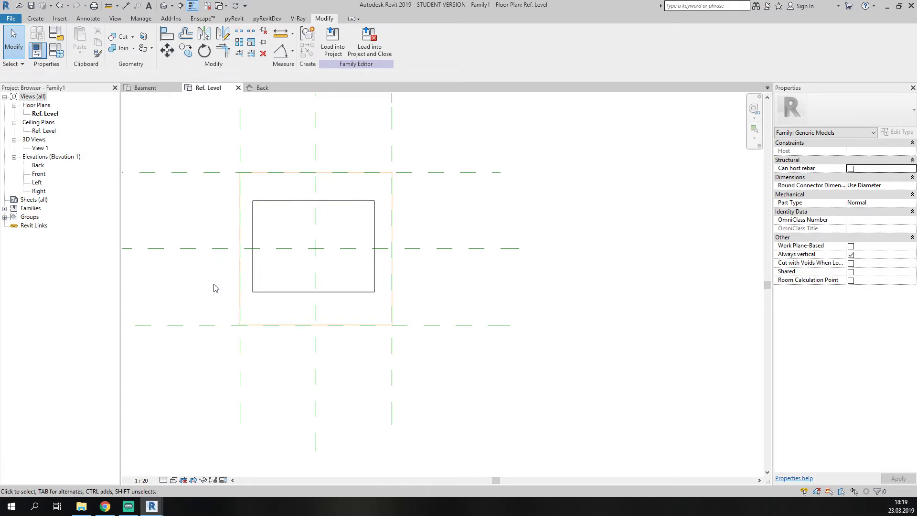
Align the rectangle's four sides to the outer reference planes and lock each alignment.
key("a")
key("l")
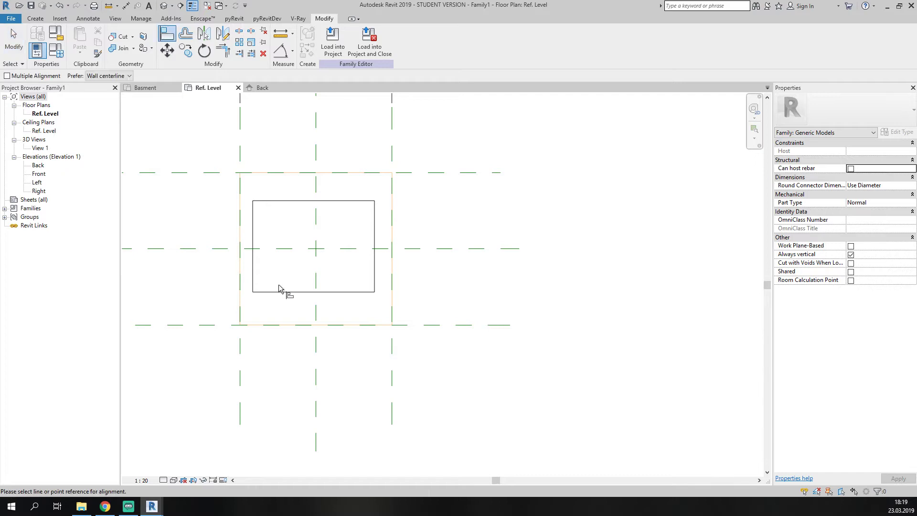
left_click(225, 325)
left_click(264, 297)
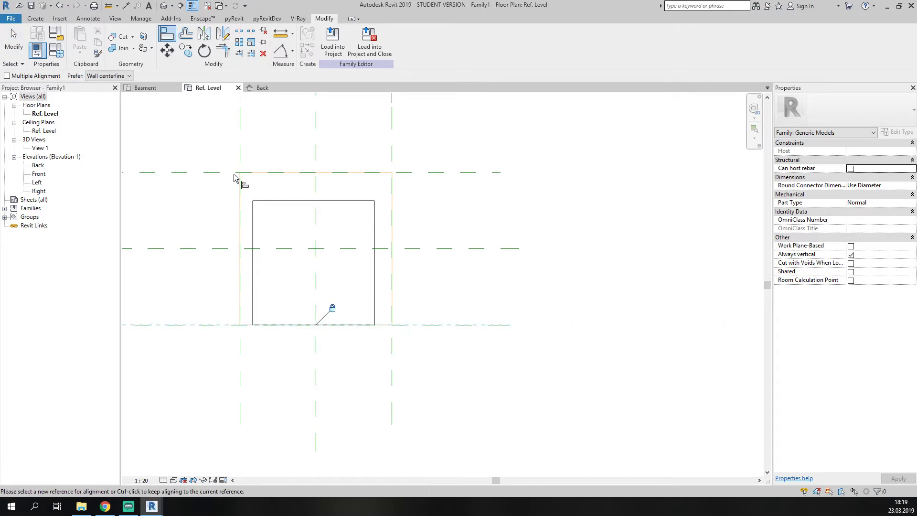
left_click(240, 133)
left_click(252, 230)
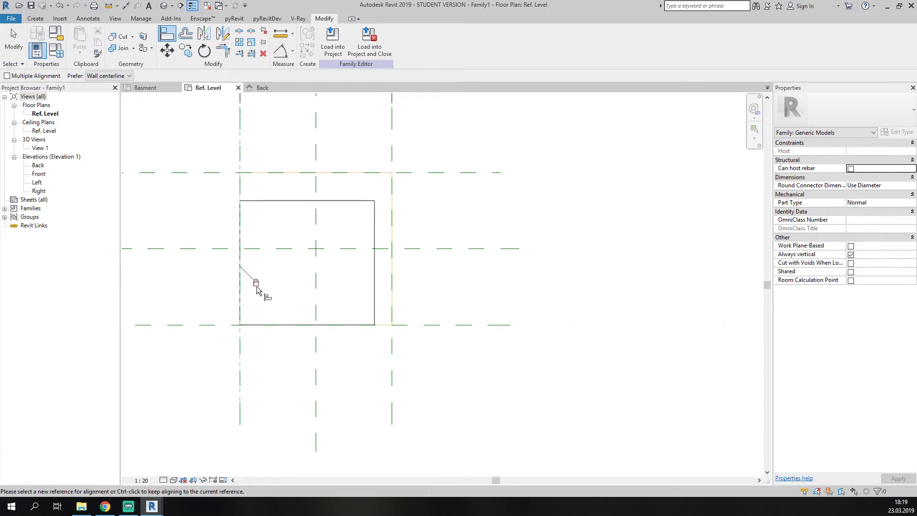
left_click(388, 114)
left_click(375, 267)
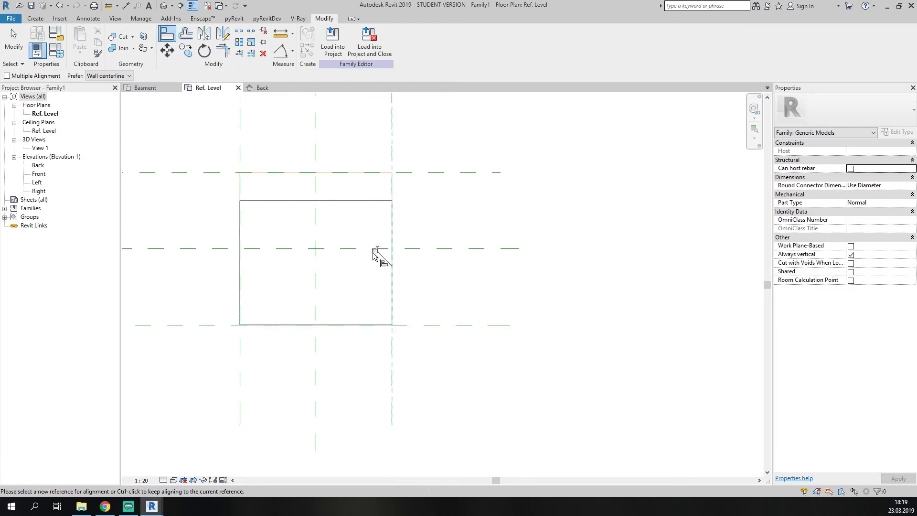
left_click(409, 186)
left_click(361, 201)
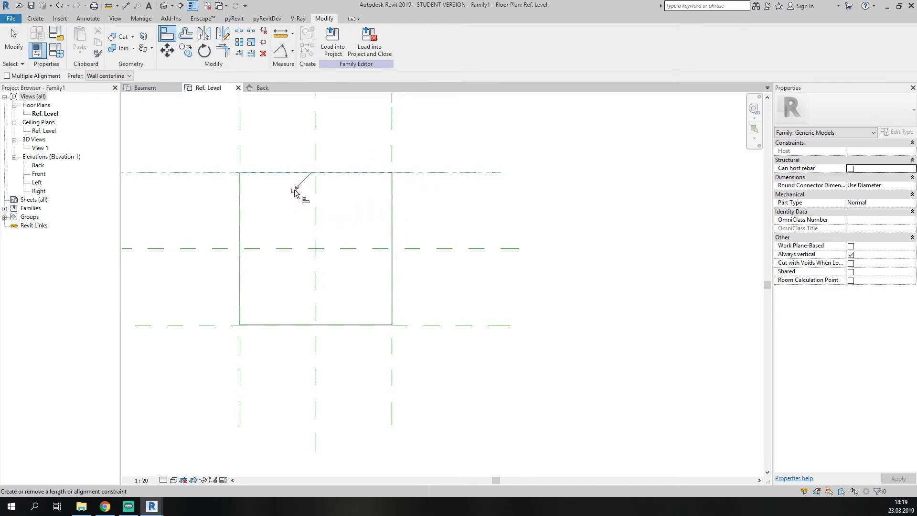
key("Escape")
Draw two crossing 45° diagonal model lines inside the square, with their ends short of the corners.
scroll(328, 224, "up", 2)
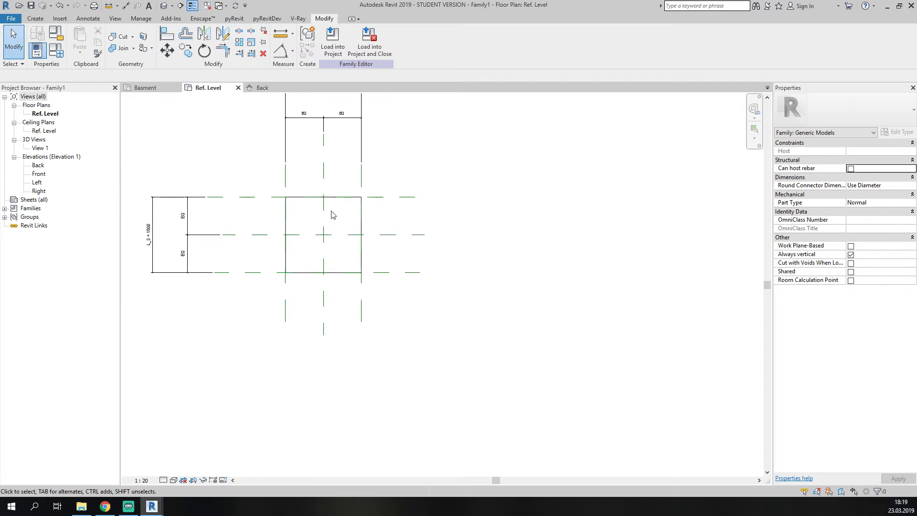
middle_click_drag(328, 225, 318, 243)
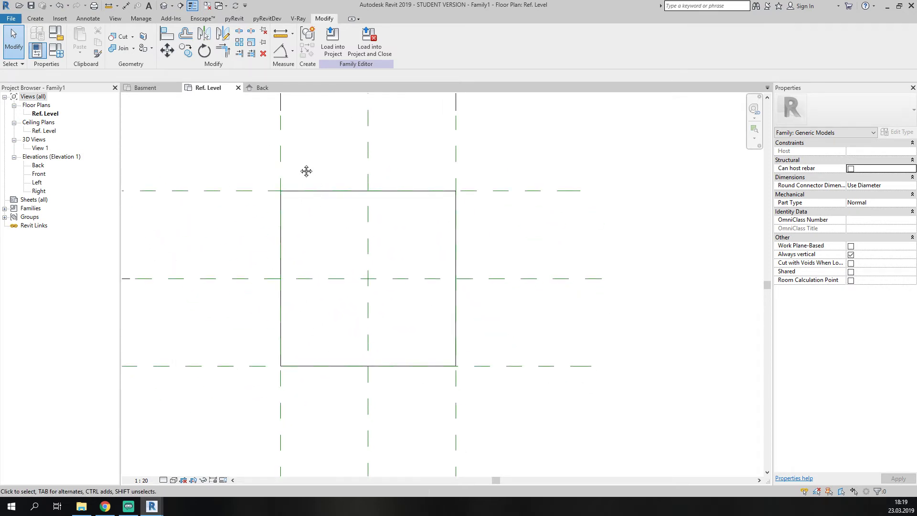
middle_click_drag(305, 170, 252, 178)
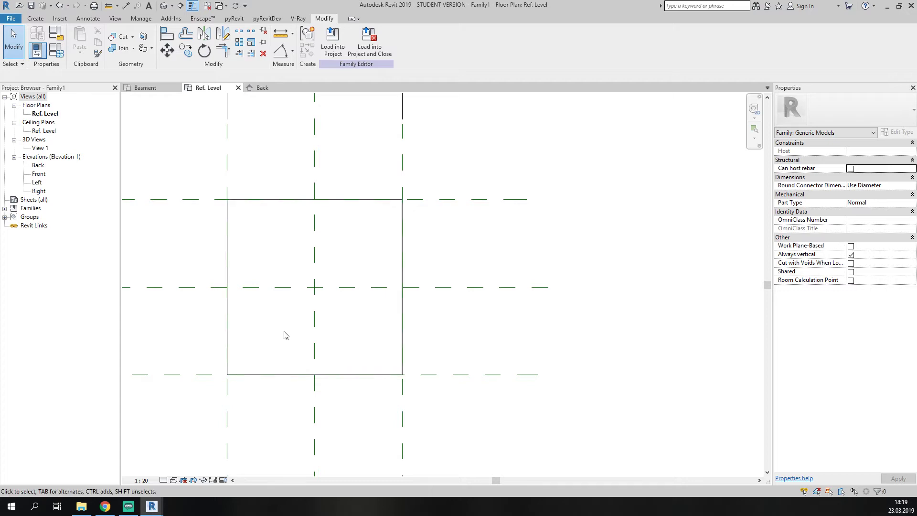
left_click(36, 18)
left_click(216, 41)
left_click(226, 200)
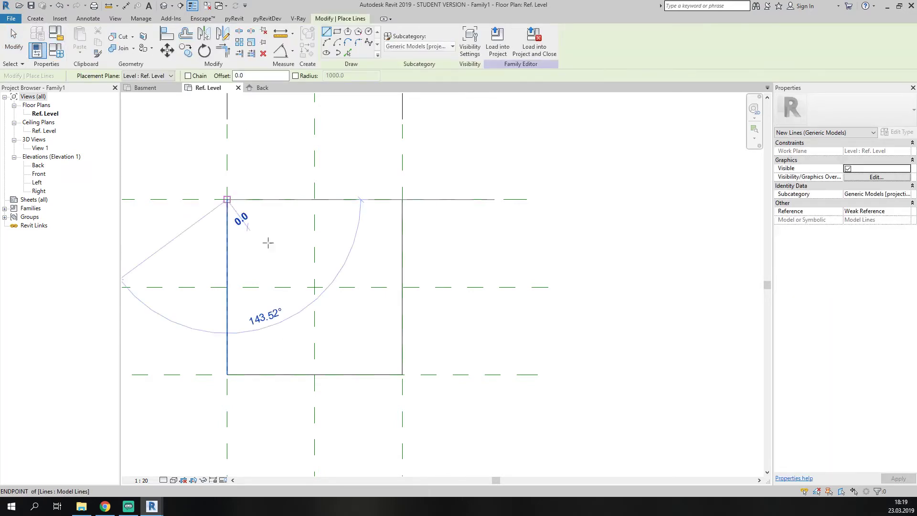
key("Escape")
left_click(258, 234)
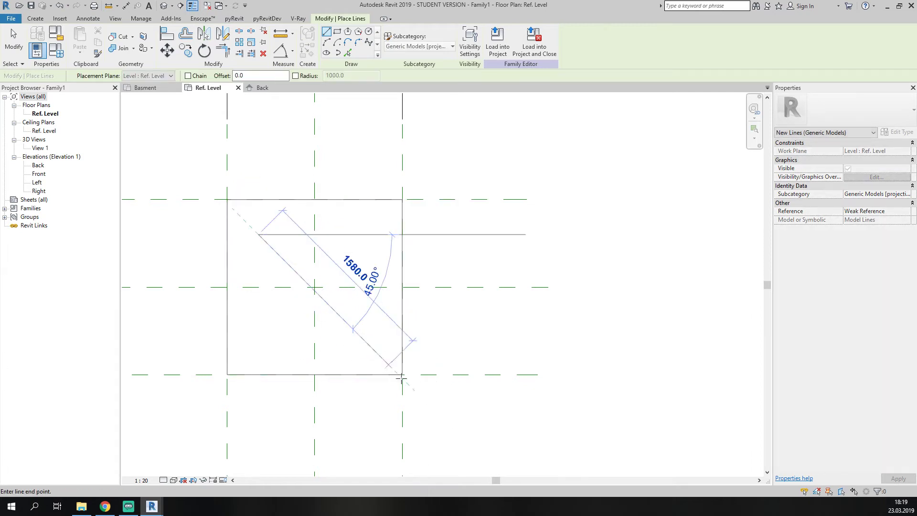
left_click(372, 350)
left_click(270, 348)
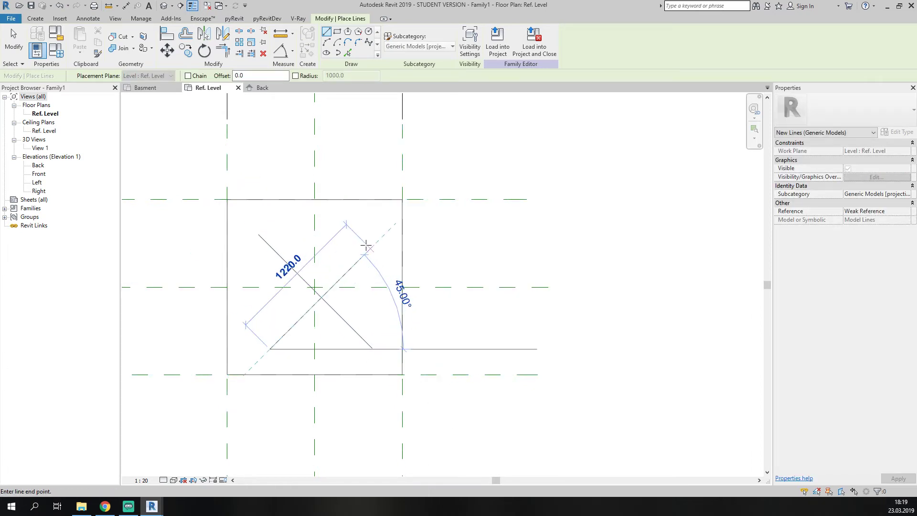
left_click(371, 246)
key("Escape")
key("Escape")
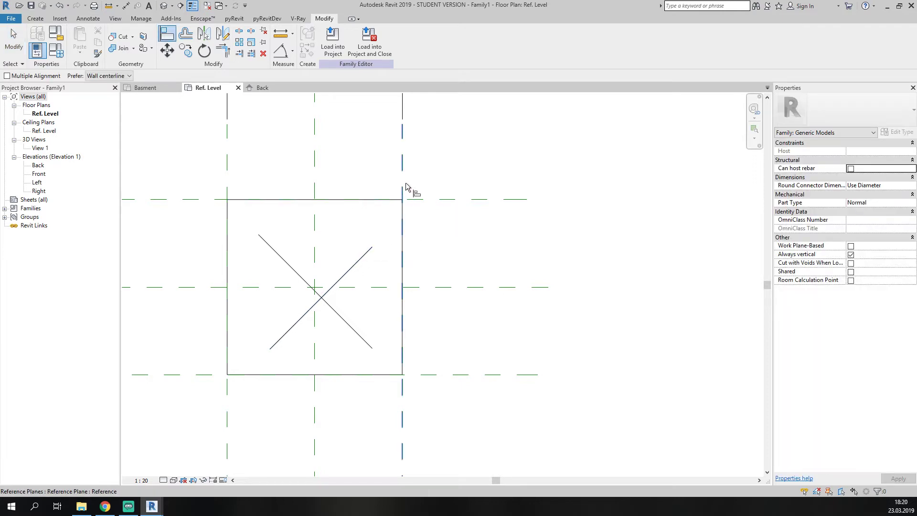
Try to align the rising diagonal's upper endpoint to the right-hand and upper reference planes.
left_click(369, 251)
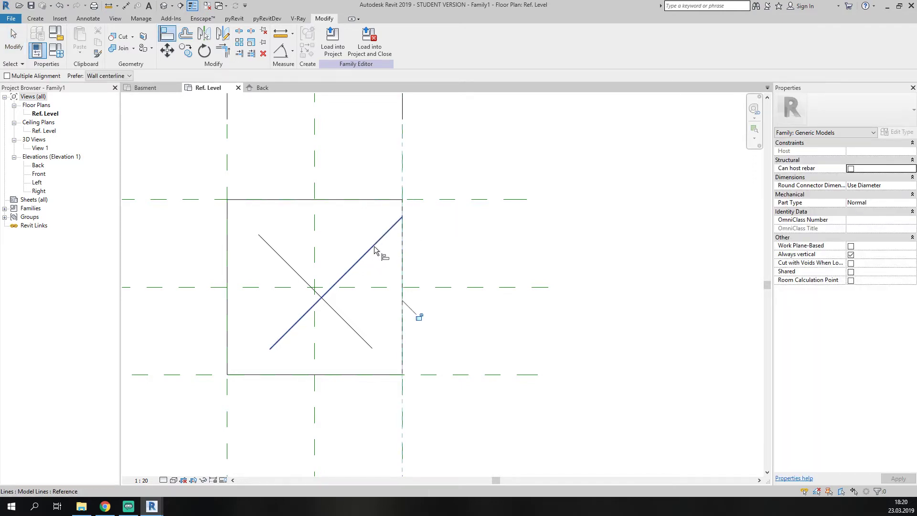
left_click(414, 201)
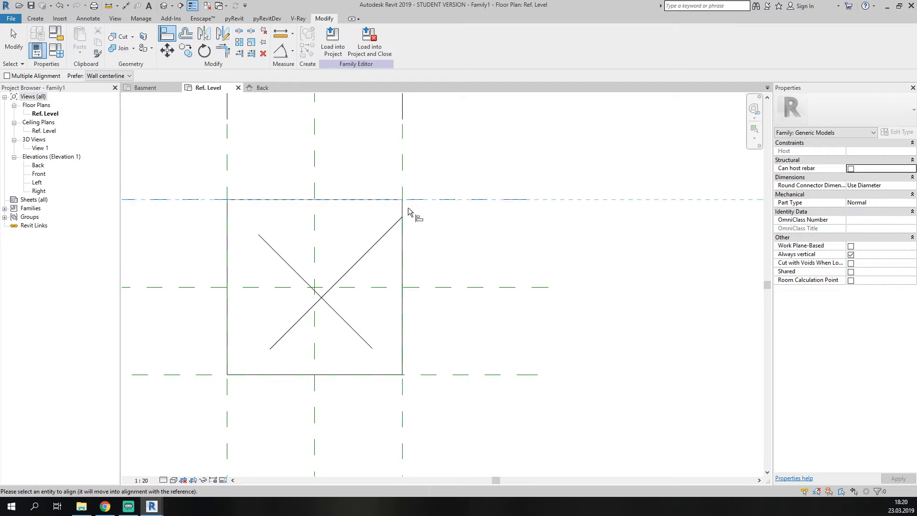
key("ctrl+z")
left_click(404, 189)
left_click(375, 248)
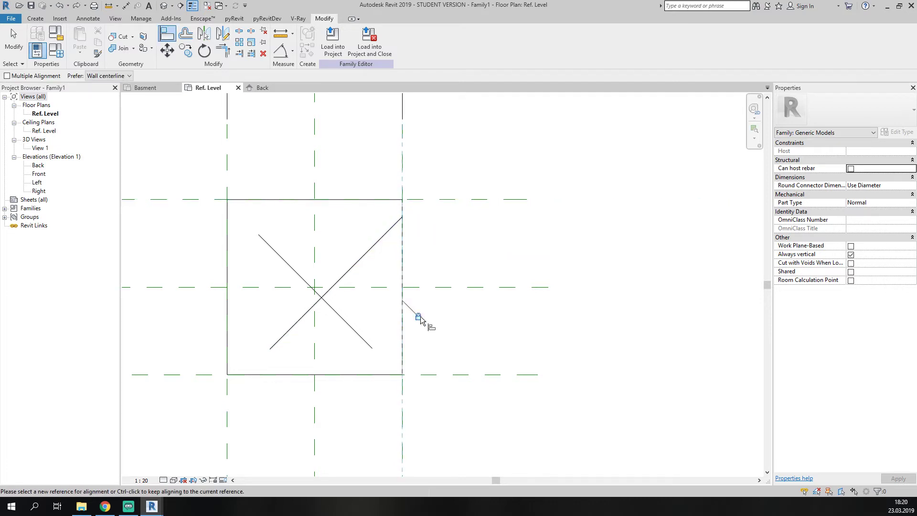
left_click(419, 202)
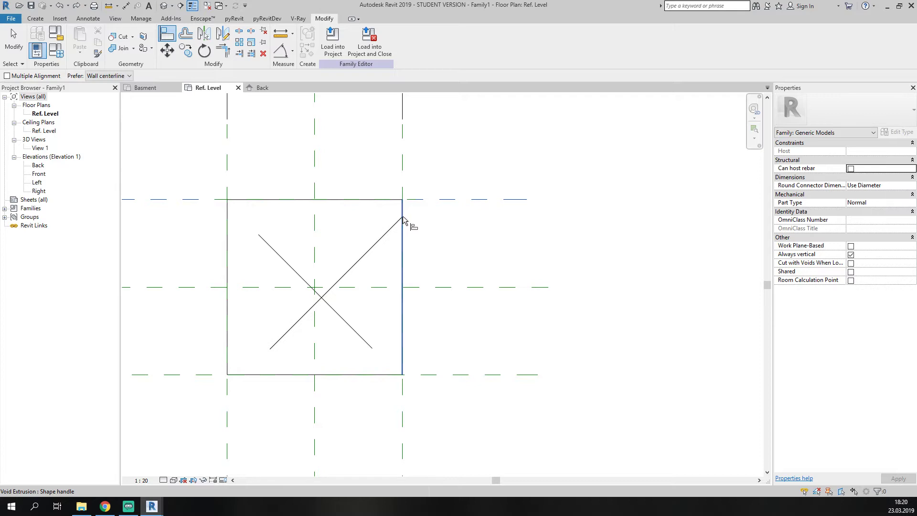
key("Escape")
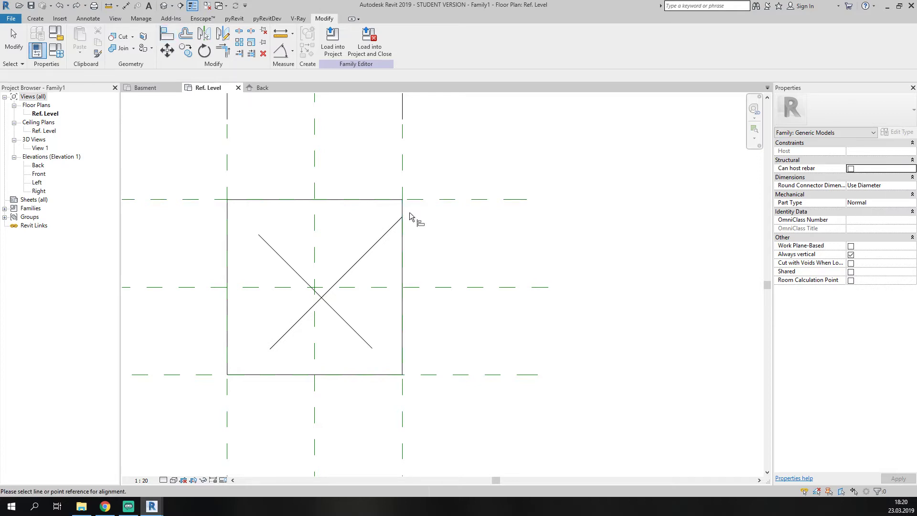
left_click(412, 200)
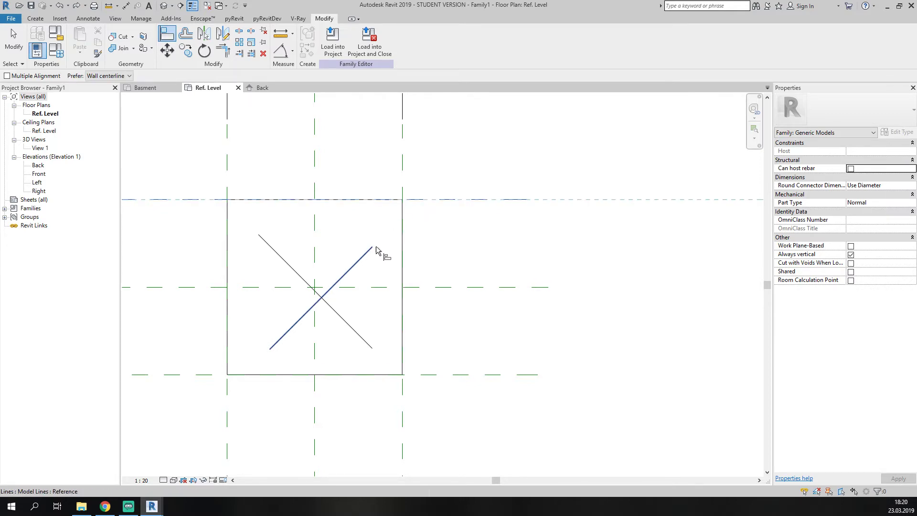
left_click(374, 247)
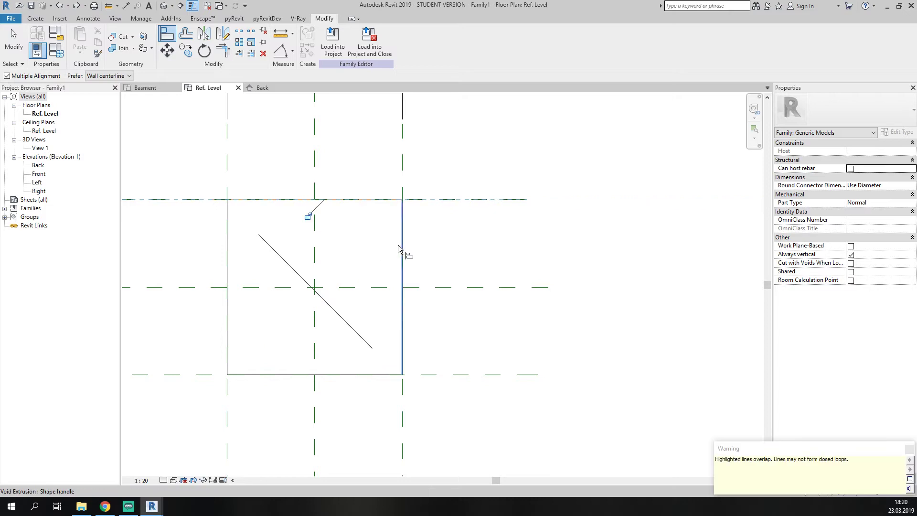
Delete both short diagonal model lines from inside the square.
key("Escape")
left_click(355, 265)
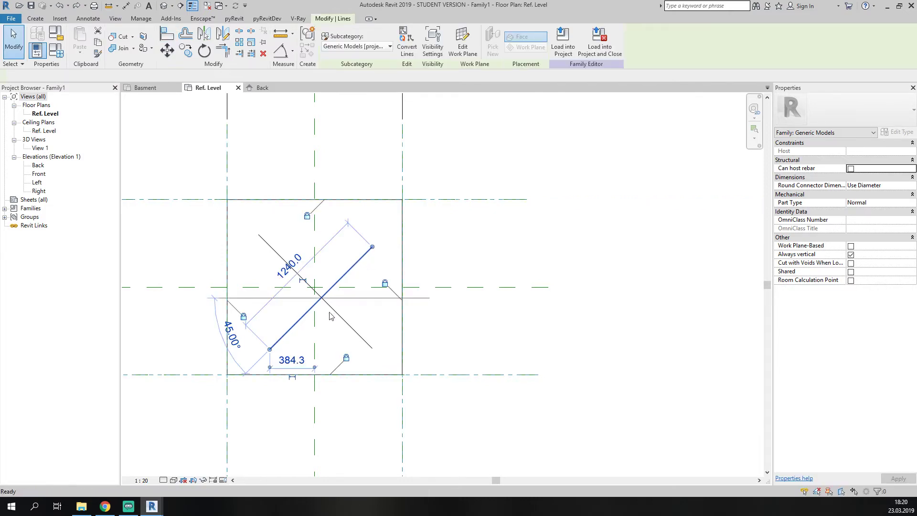
key("Delete")
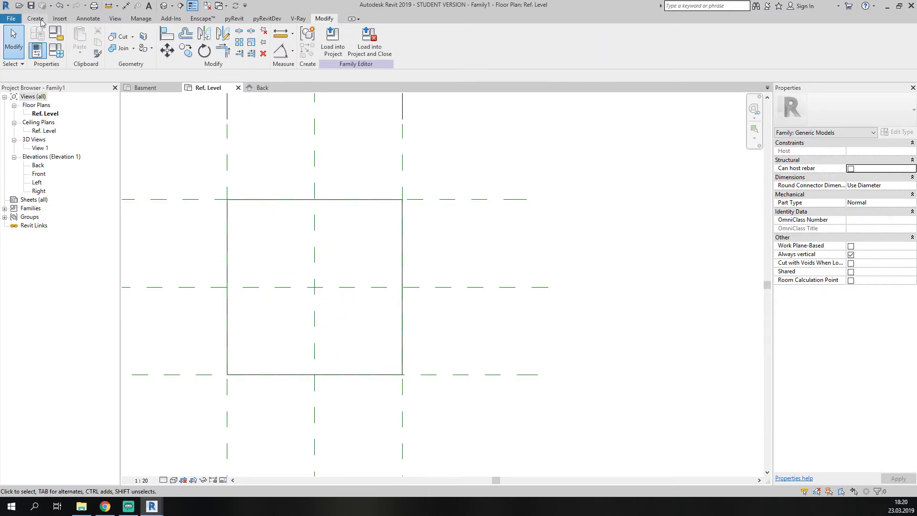
Draw two diagonal model lines connecting the opposite corners of the square to form an X.
left_click(35, 19)
left_click(207, 43)
left_click(403, 199)
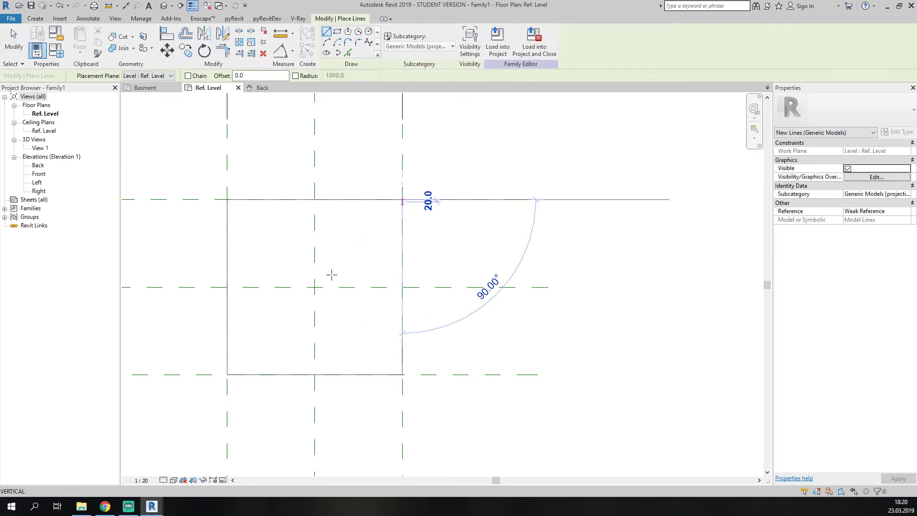
left_click(227, 375)
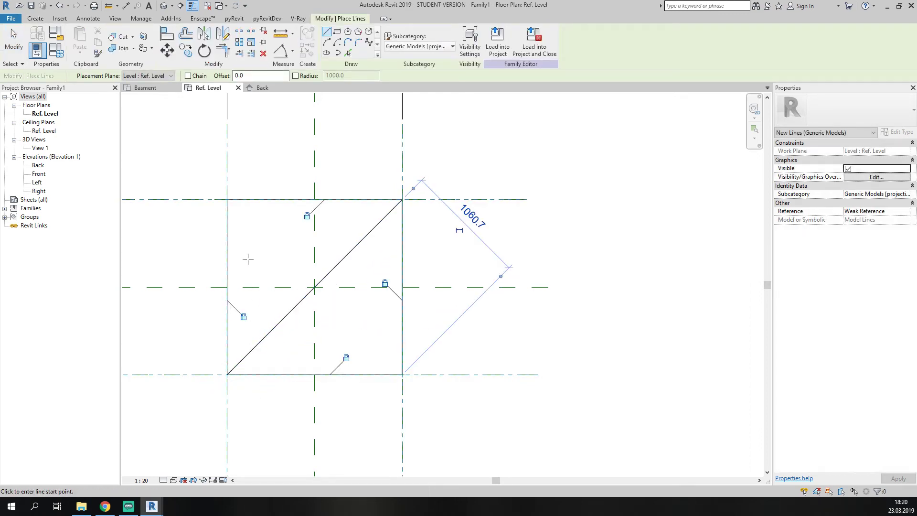
left_click(227, 199)
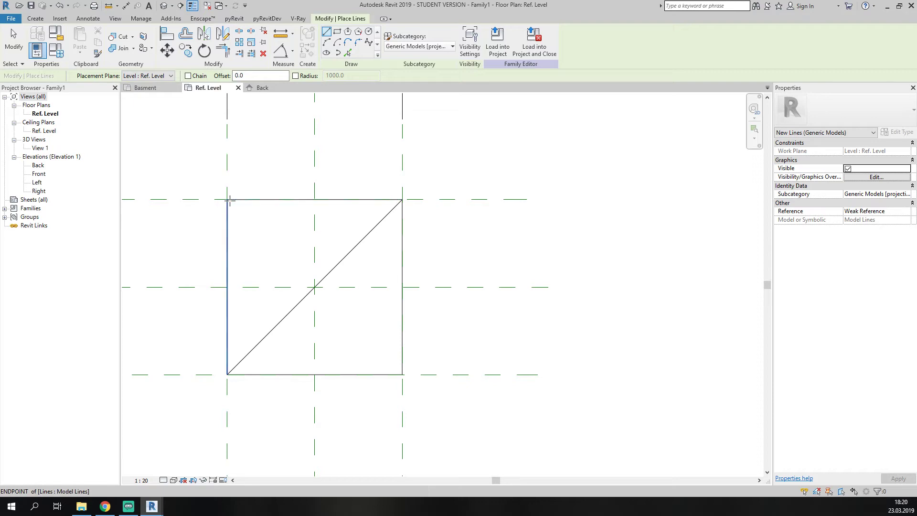
left_click(403, 375)
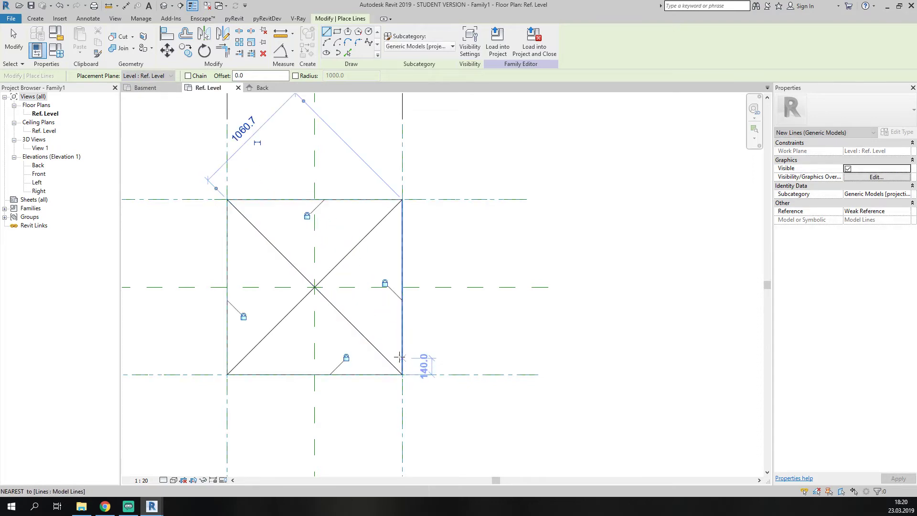
key("Escape")
key("Escape")
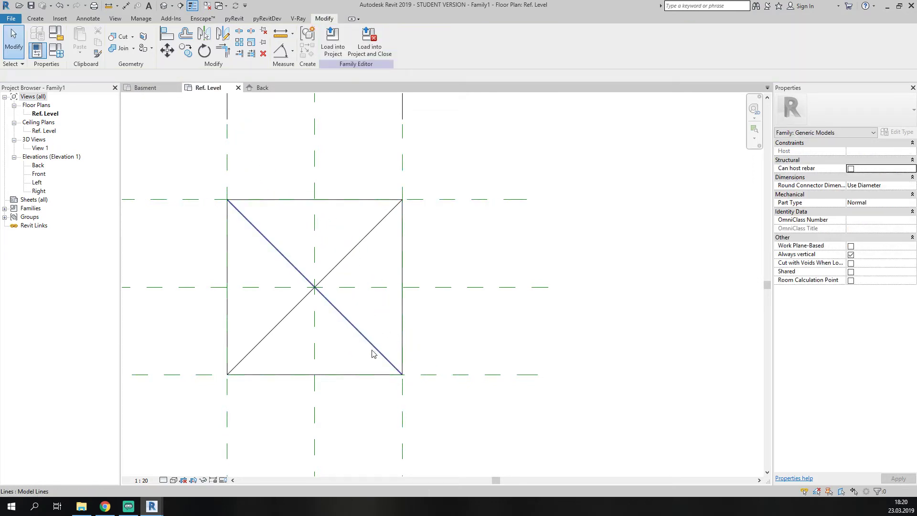
Align the falling diagonal's lower endpoint to the lower and right-hand reference planes, and lock both alignments.
key("a")
key("l")
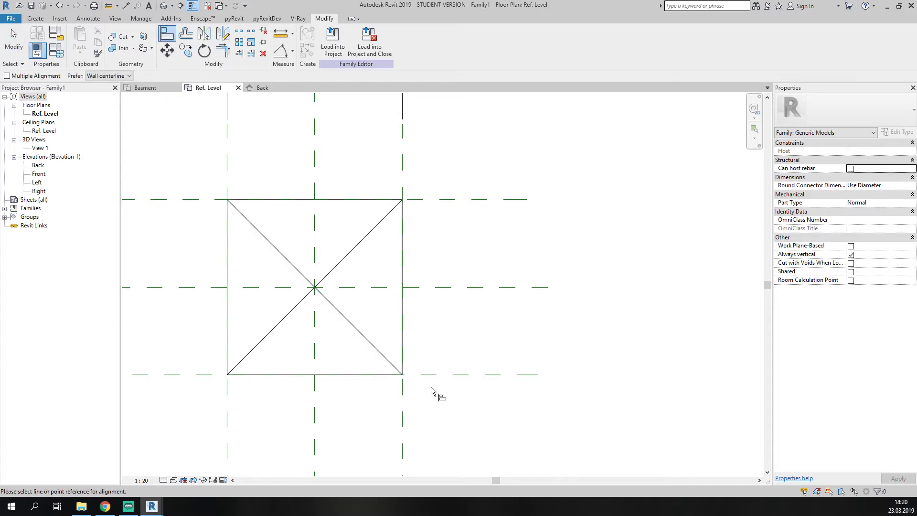
left_click(414, 375)
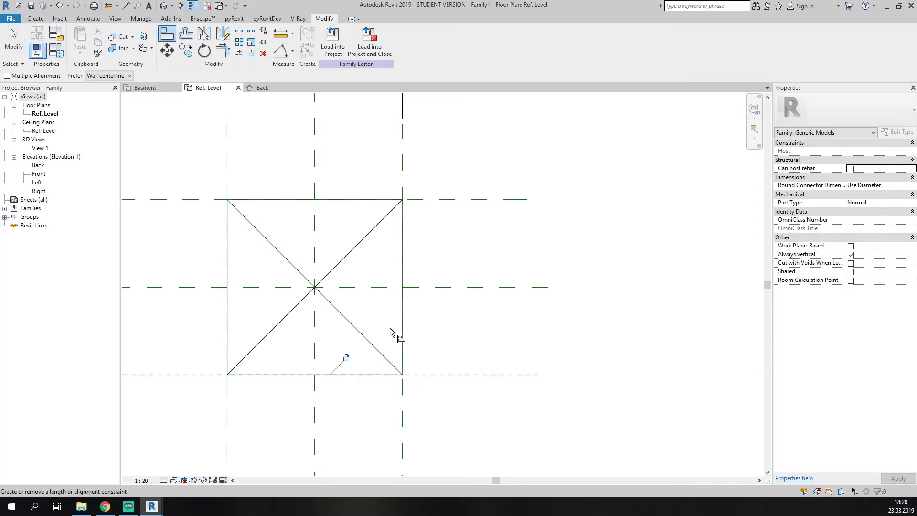
left_click(407, 370)
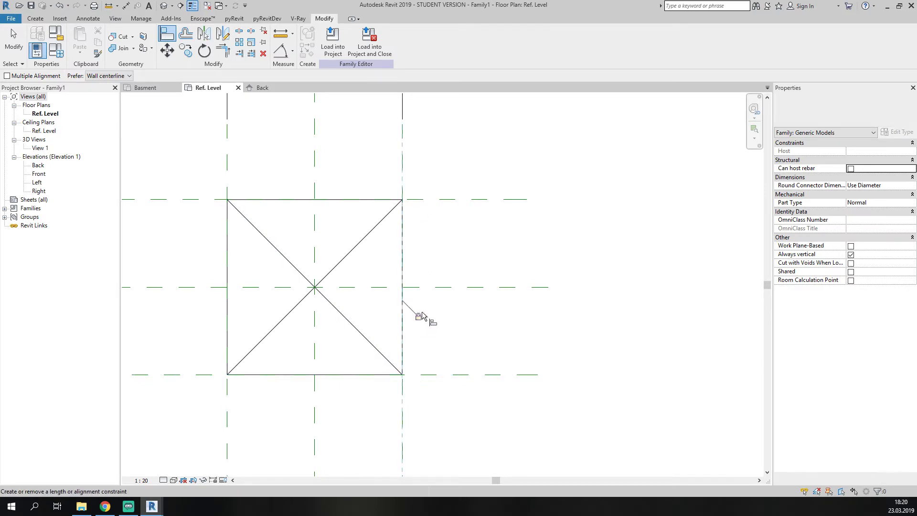
Align the rising diagonal's upper endpoint to the upper and right-hand reference planes, and lock both alignments.
left_click(417, 199)
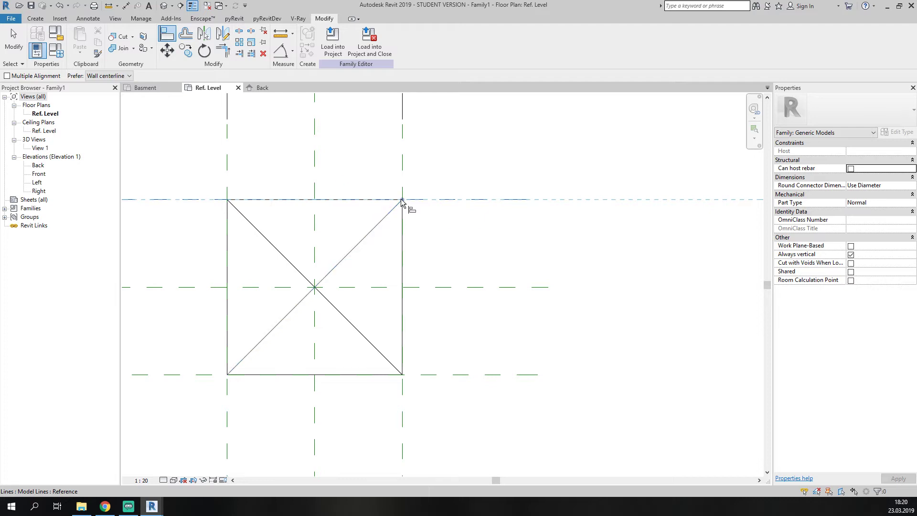
left_click(402, 202)
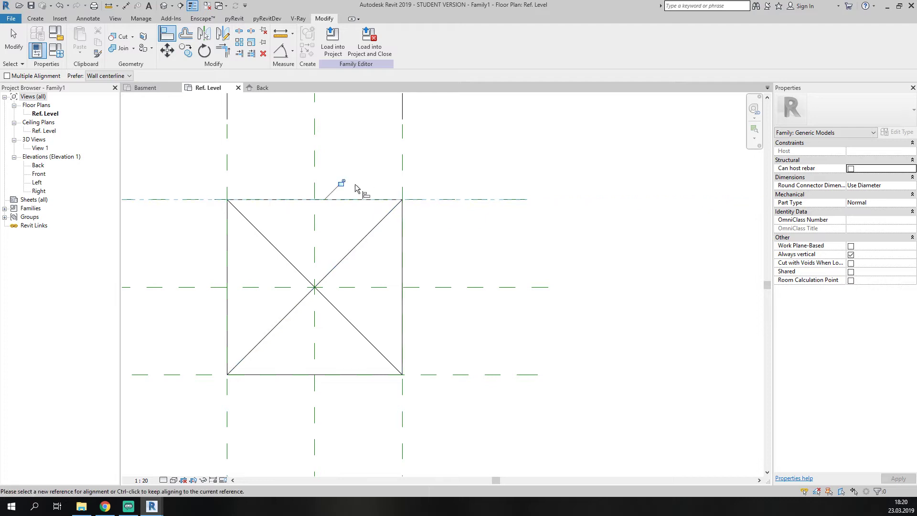
key("Escape")
left_click(401, 189)
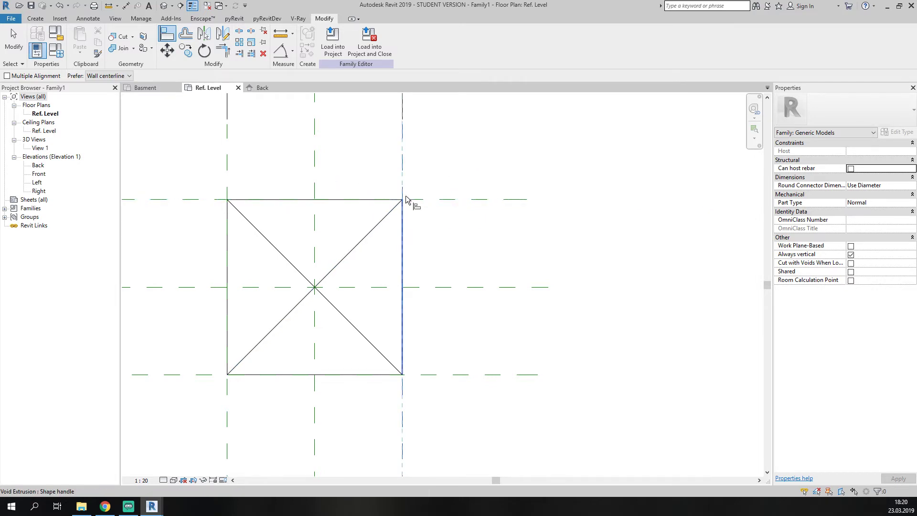
left_click(407, 203)
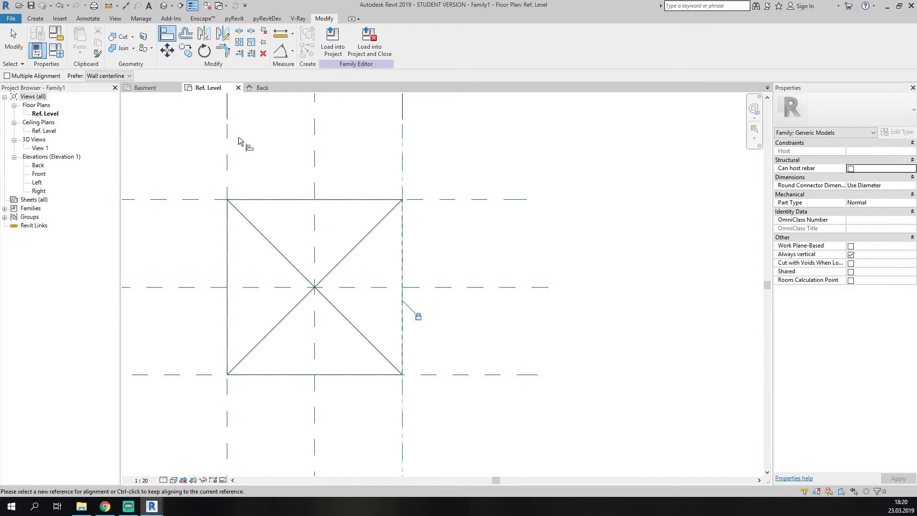
Try to align and lock the falling diagonal's upper endpoint to the left-hand and upper reference planes.
left_click(228, 177)
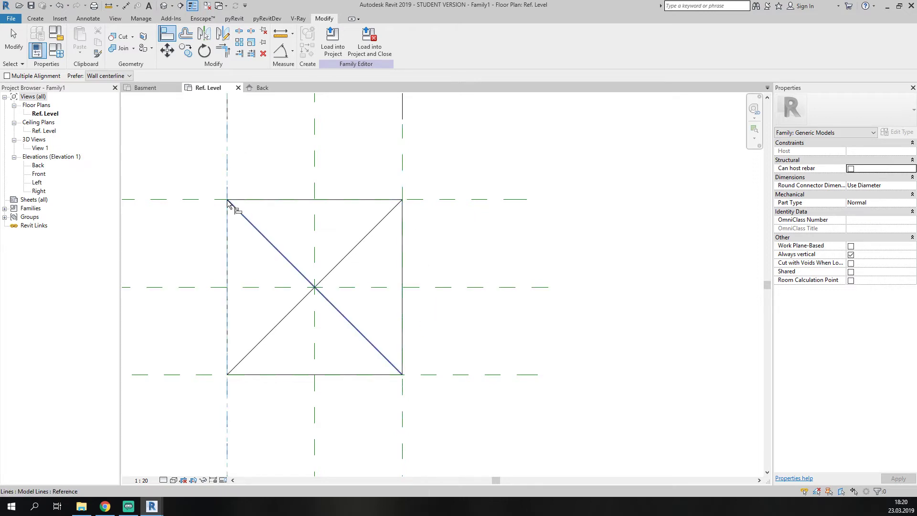
left_click(238, 311)
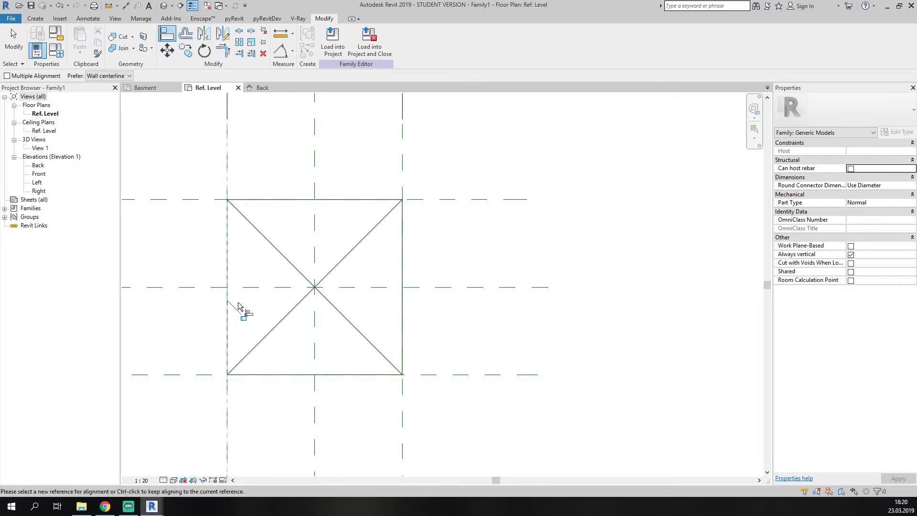
left_click(206, 200)
left_click(229, 202)
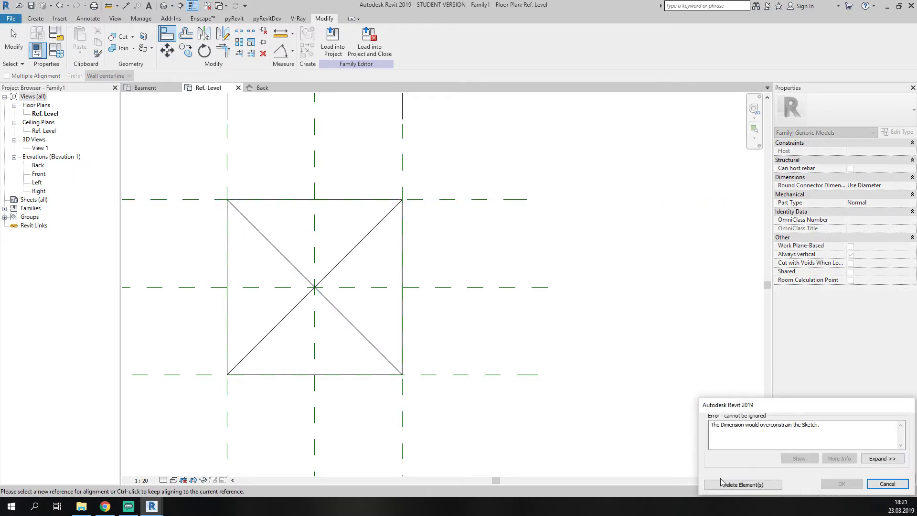
left_click(887, 484)
left_click(227, 189)
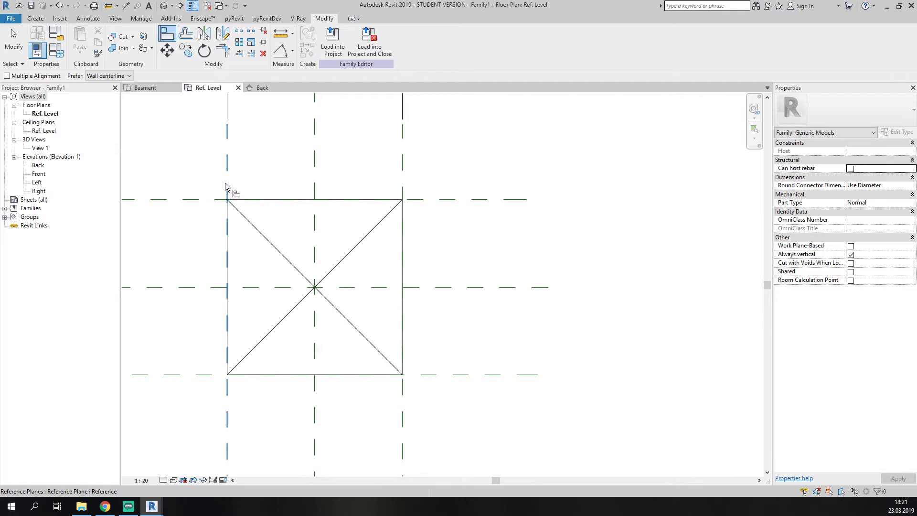
left_click(228, 203)
left_click(244, 294)
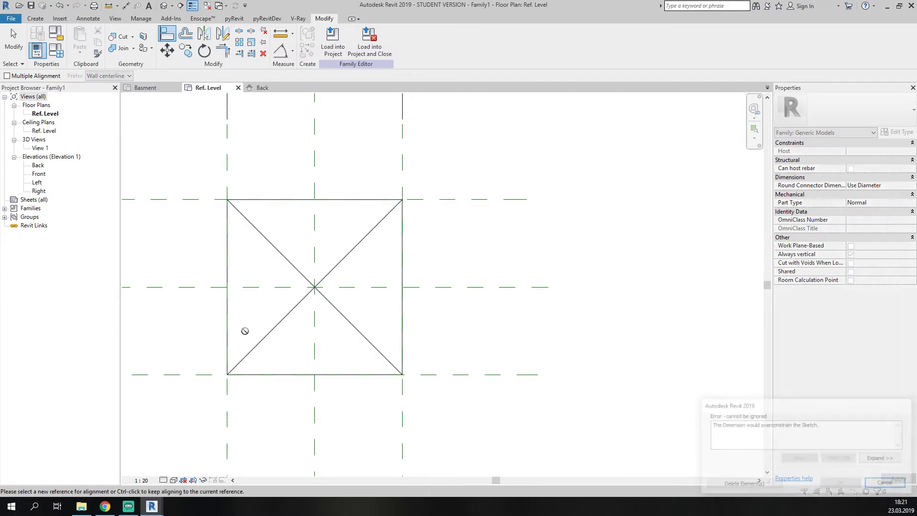
left_click(763, 485)
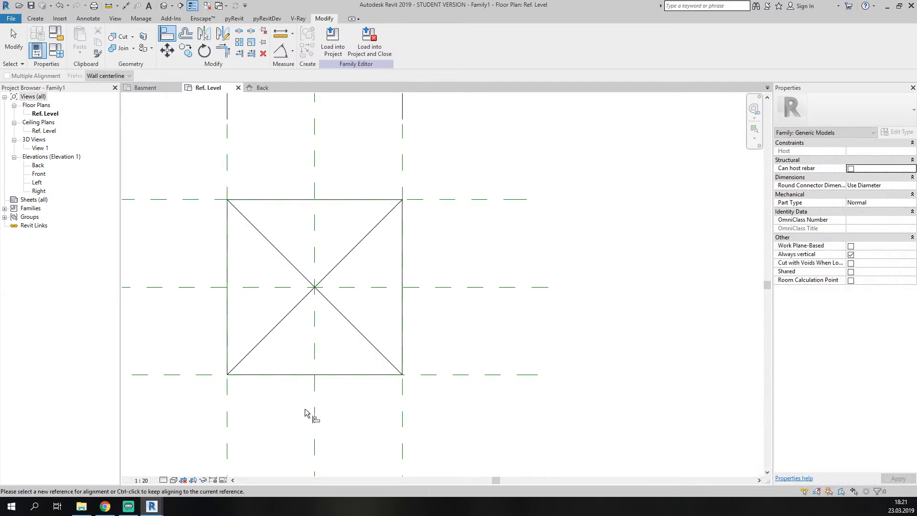
Align the rising diagonal's lower endpoint to the lower and left-hand reference planes.
left_click(228, 375)
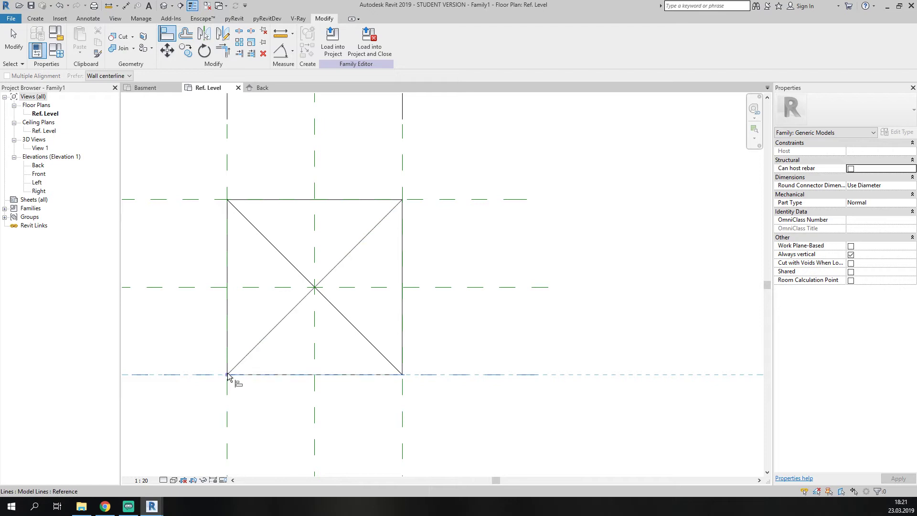
left_click(345, 377)
left_click(226, 405)
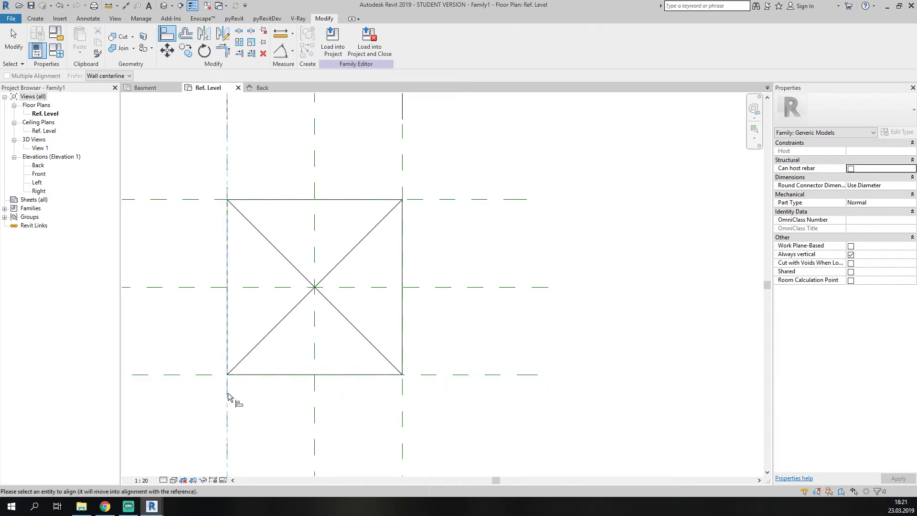
left_click(228, 373)
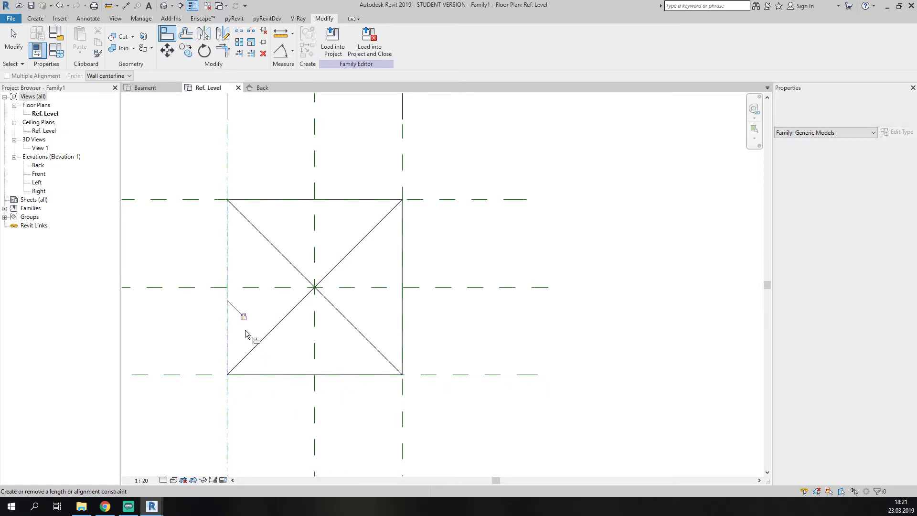
key("Escape")
key("Escape")
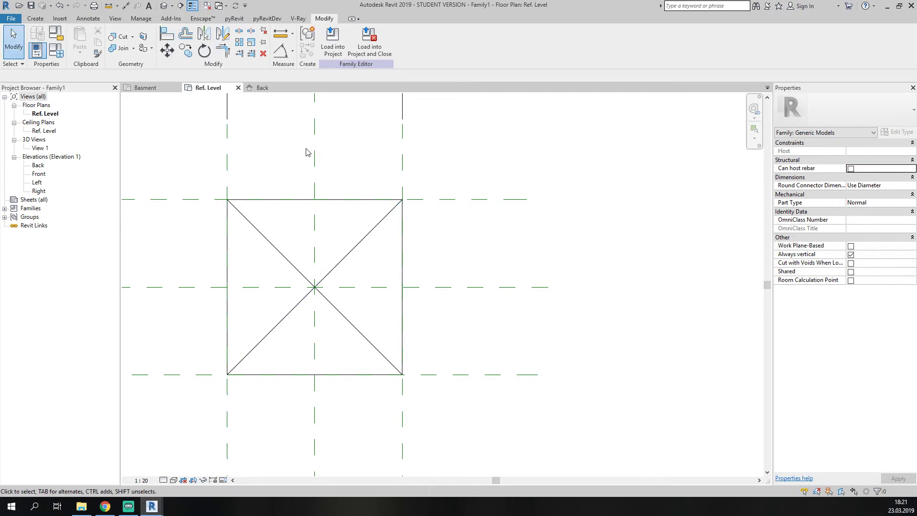
Load the family into the Tiny building project with one instance placed beside the Balcony, and return to the family's Back elevation.
left_click(335, 50)
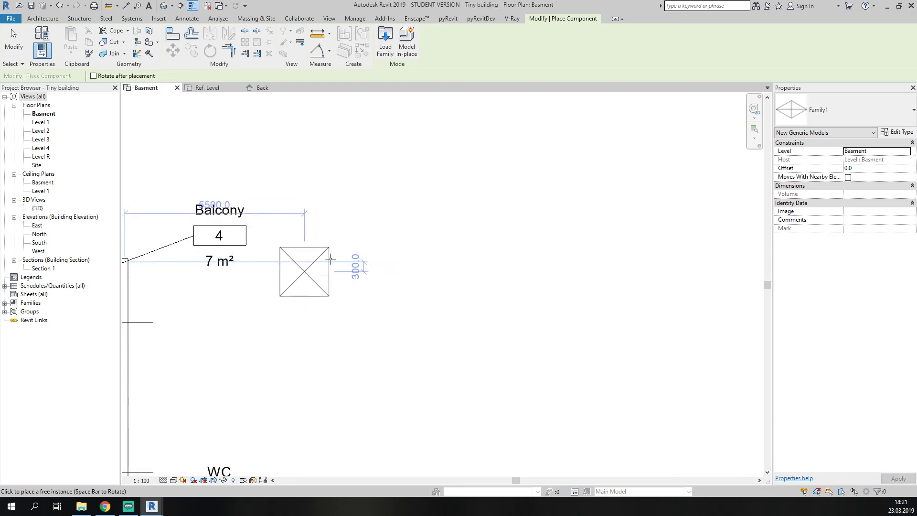
left_click(360, 258)
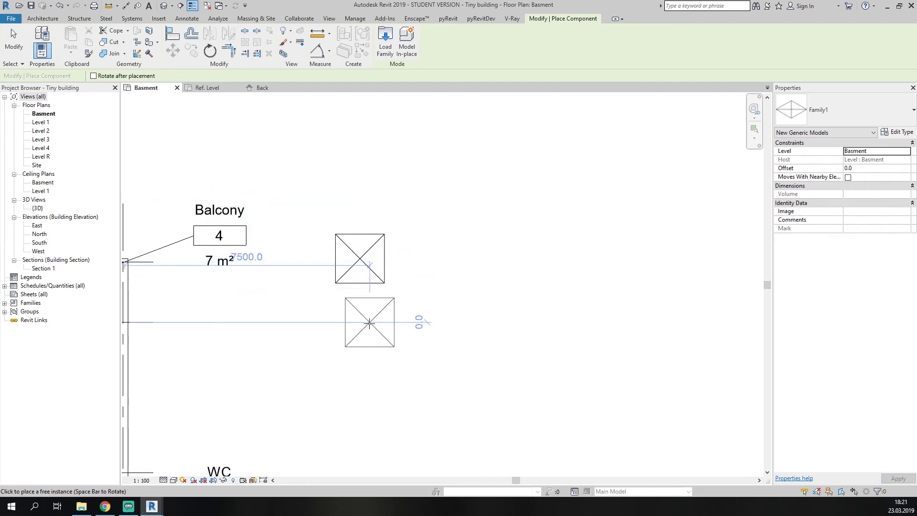
key("Escape")
left_click(380, 288)
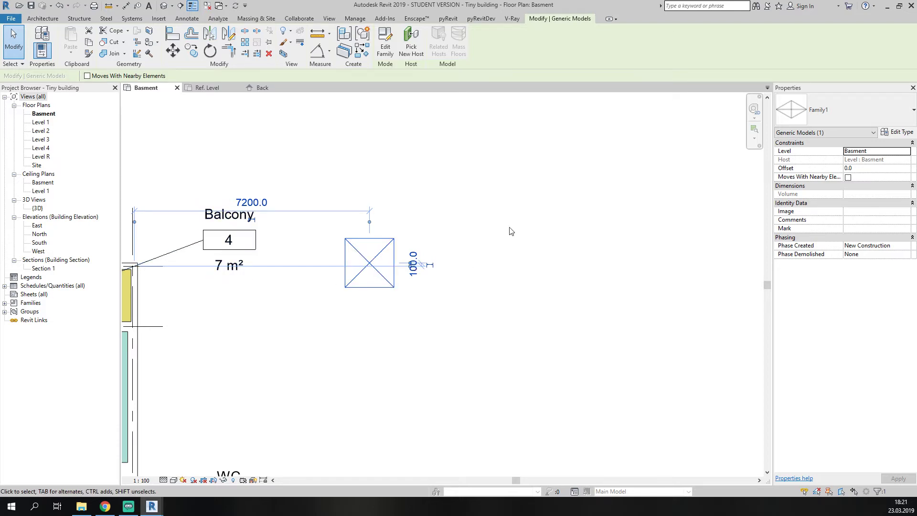
left_click(262, 87)
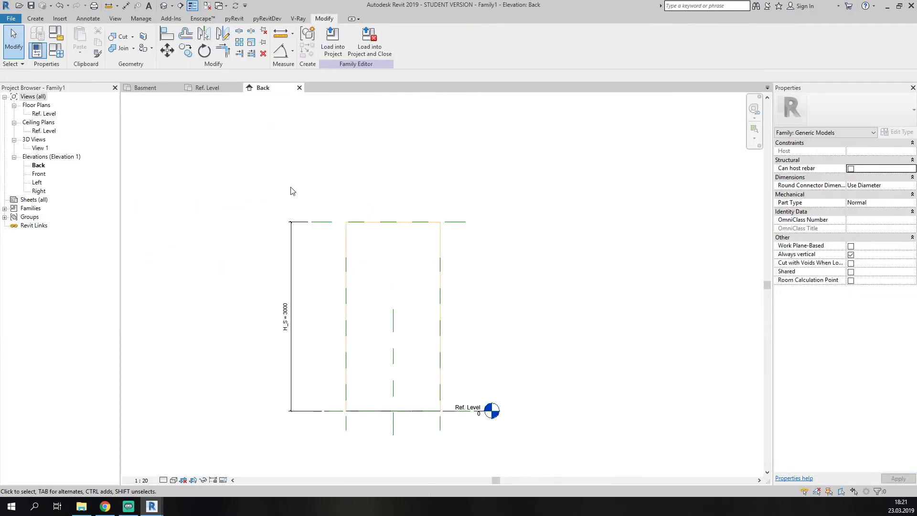
left_click(61, 56)
left_click(585, 297)
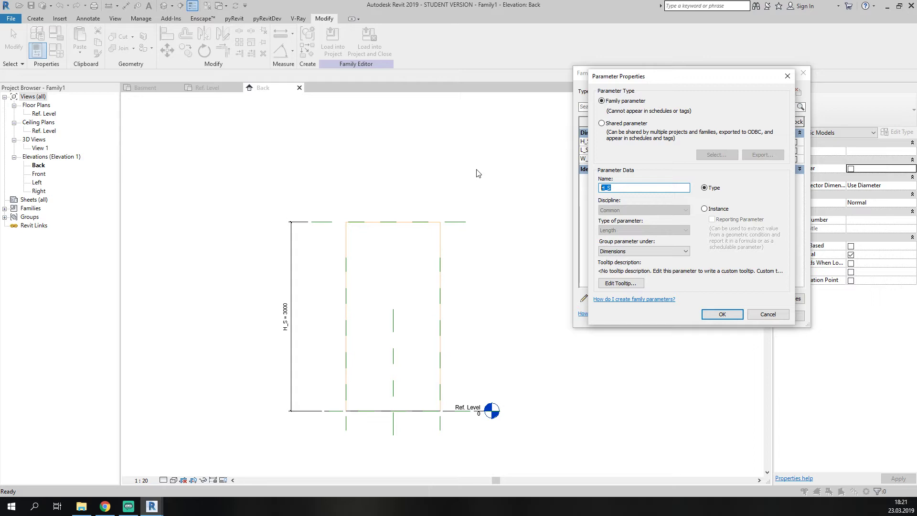
type("Volume")
left_click(705, 208)
left_click(721, 314)
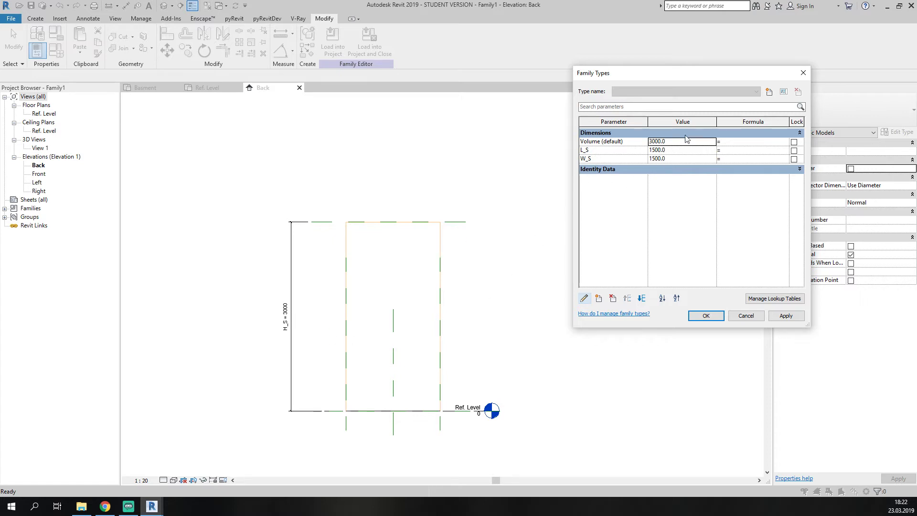
left_click(801, 170)
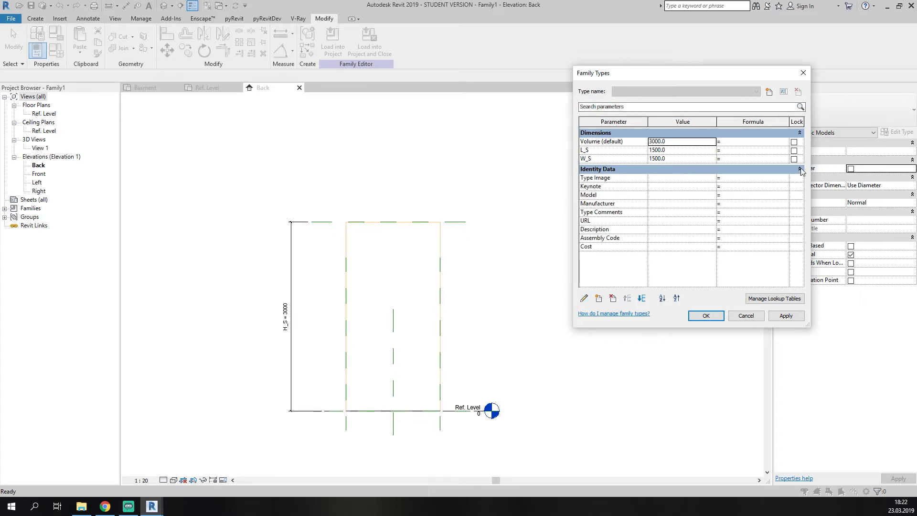
left_click(800, 169)
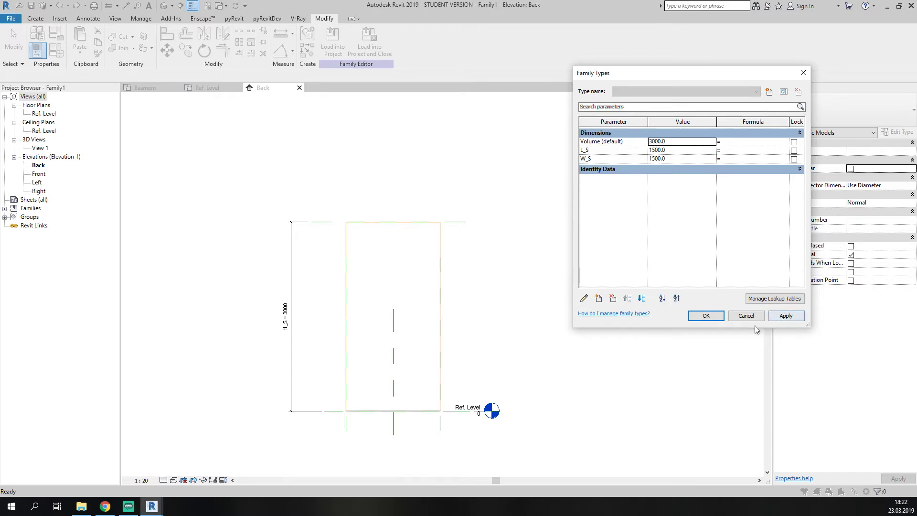
left_click(746, 316)
Create a type family parameter named Volume with parameter type Volume, grouped under Analysis Results.
left_click(56, 51)
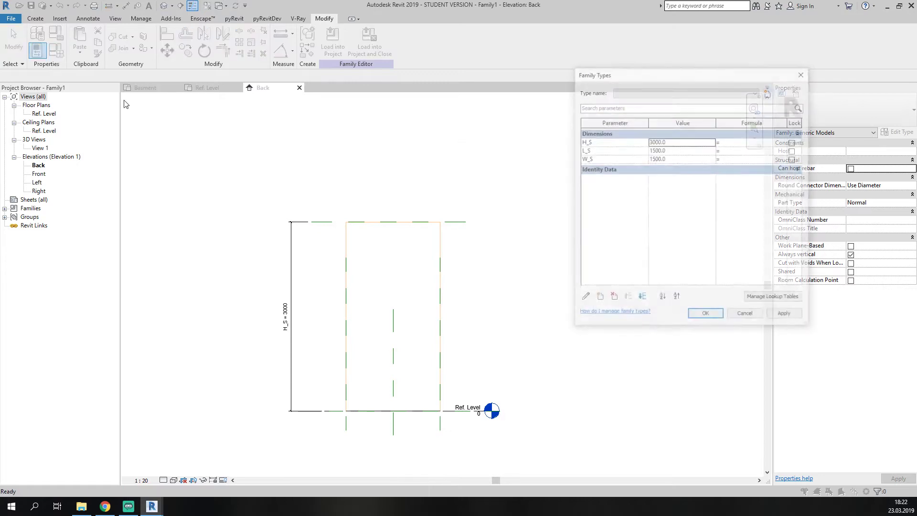
left_click(600, 296)
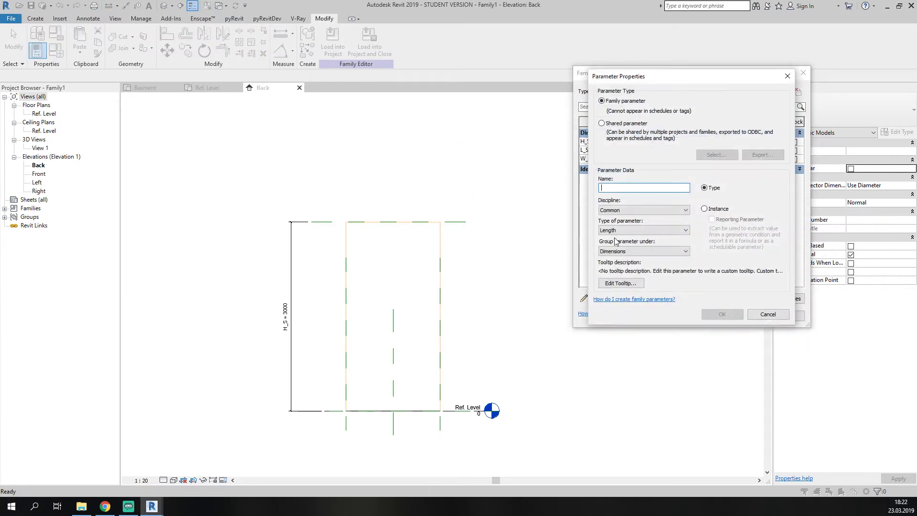
type("Volume")
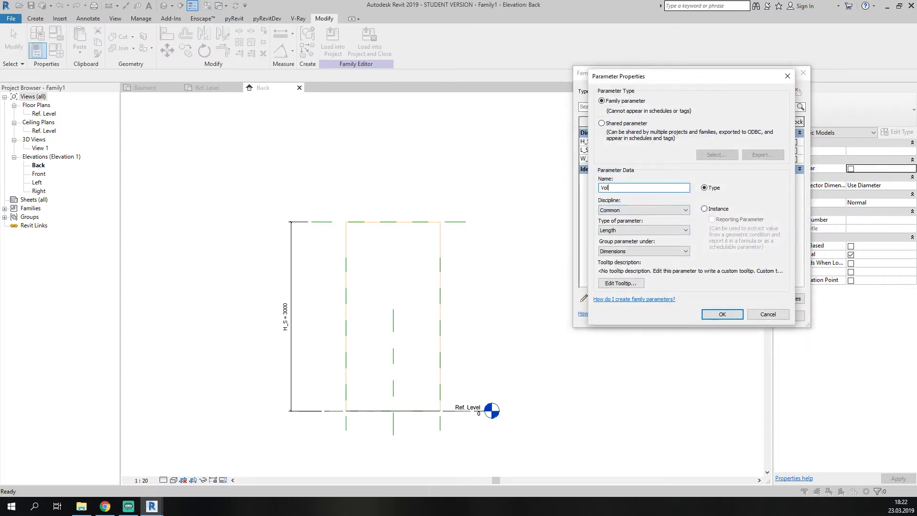
left_click(640, 252)
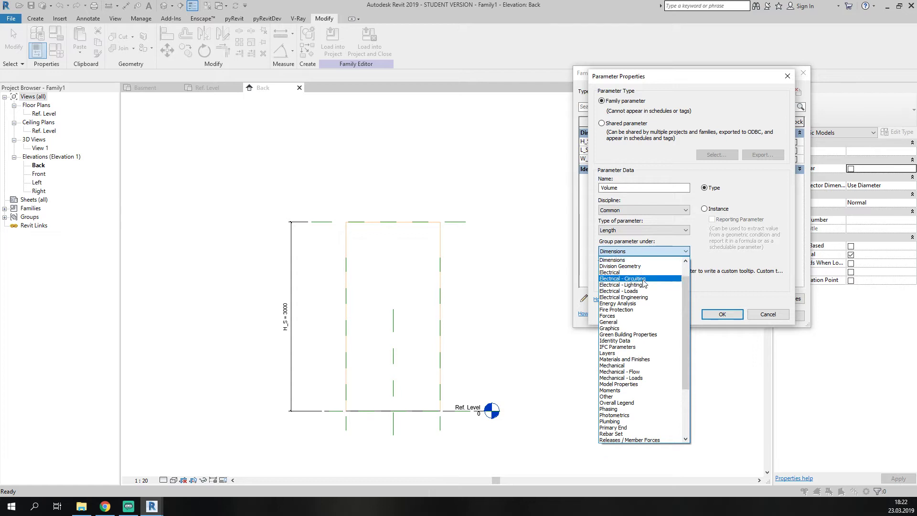
scroll(644, 283, "up", 2)
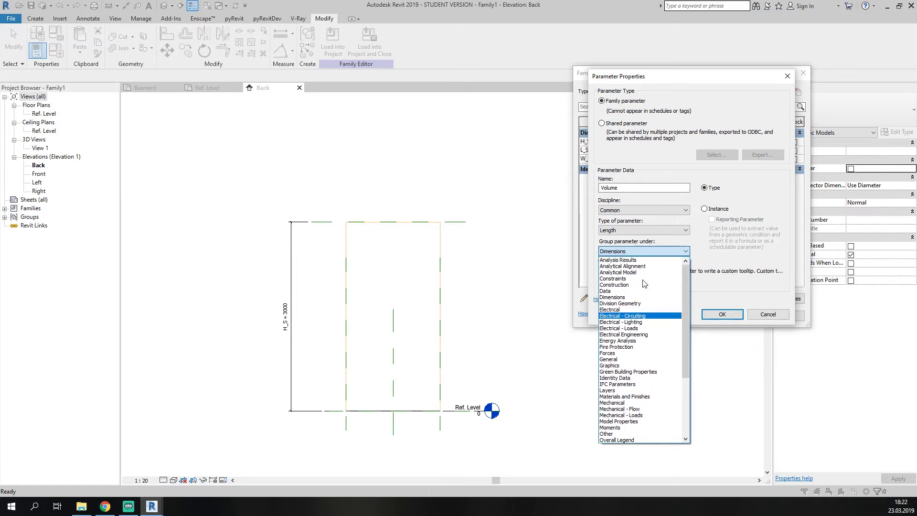
left_click(654, 230)
left_click(654, 230)
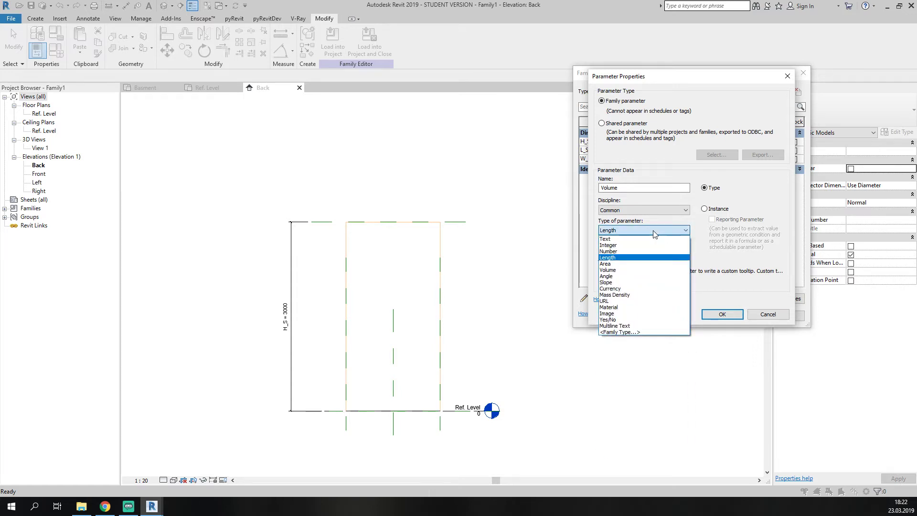
left_click(616, 270)
left_click(722, 314)
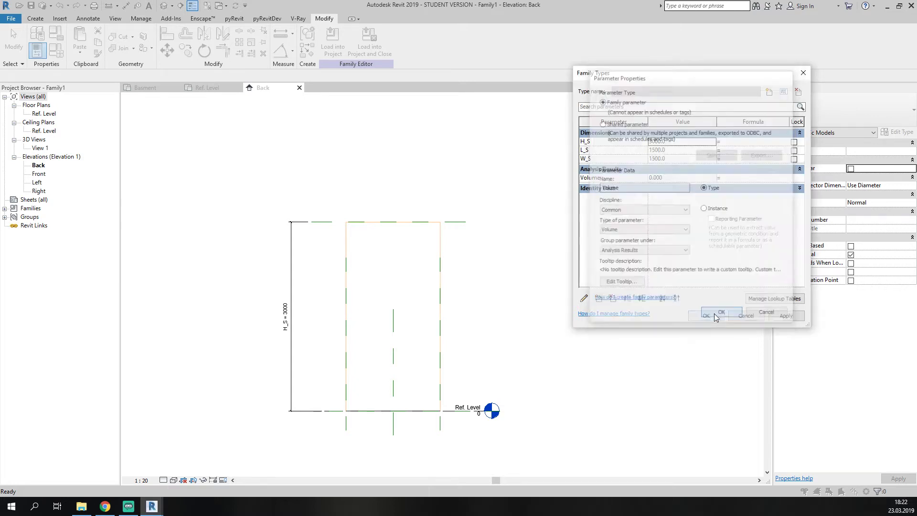
Try to set the Volume parameter's formula to H_S*L_S, and clear the formula again.
left_click(727, 178)
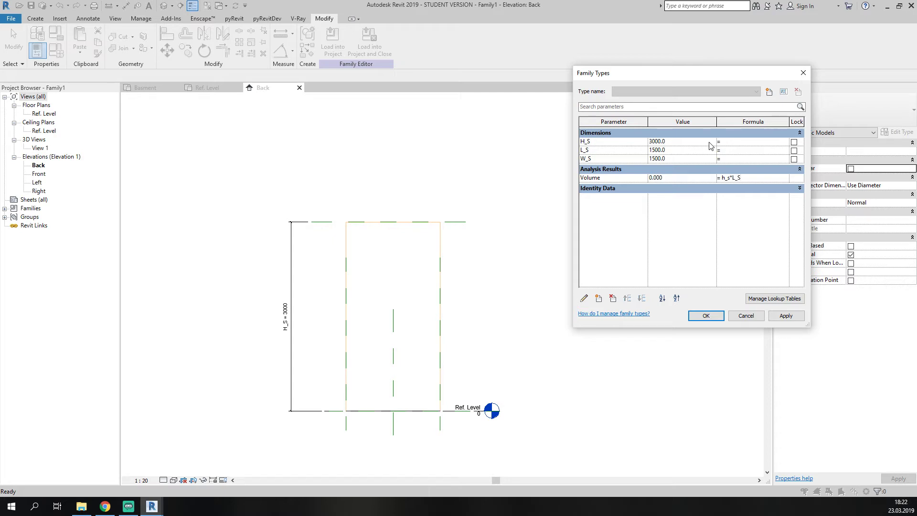
left_click(729, 177)
key("BackSpace")
type("S")
key("BackSpace")
left_click(734, 263)
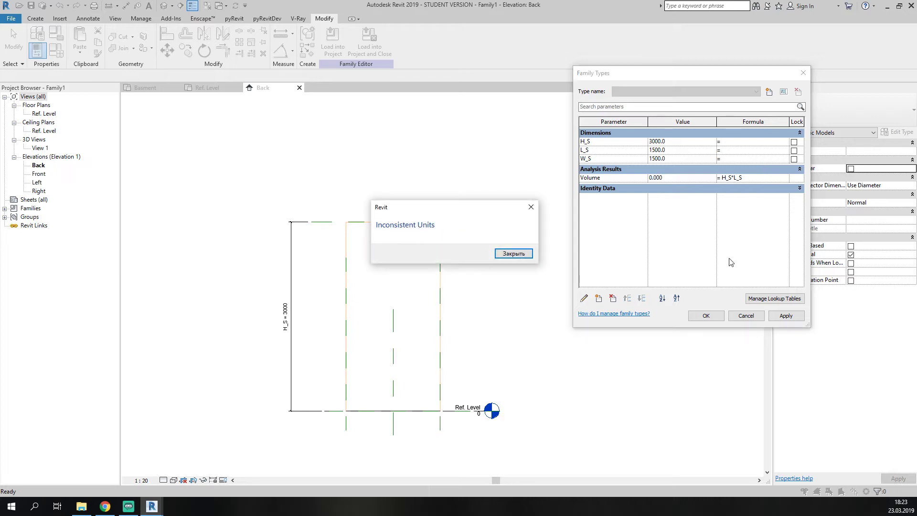
left_click(513, 253)
left_click(608, 179)
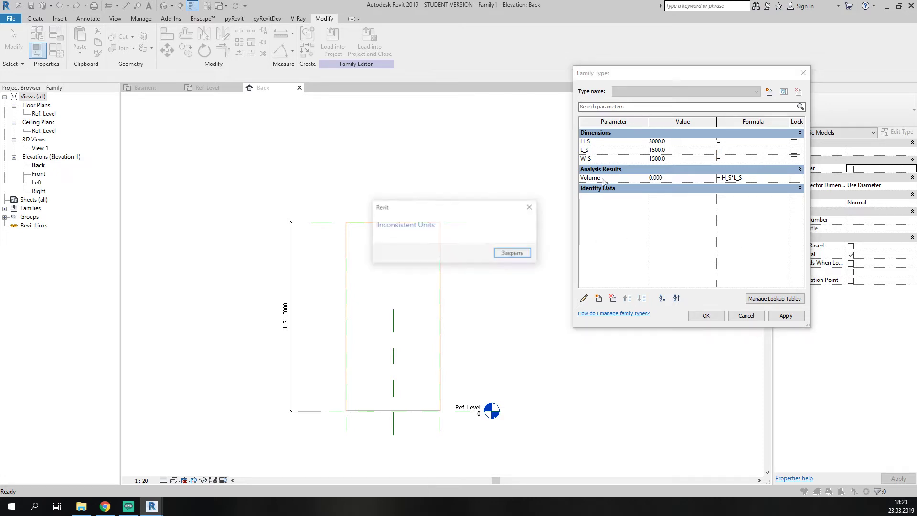
left_click(528, 253)
left_click_drag(757, 179, 703, 182)
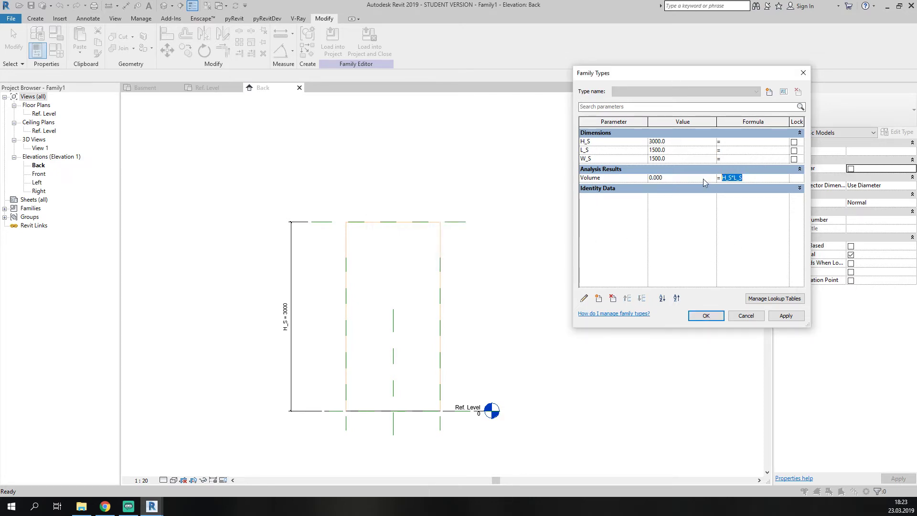
key("Delete")
left_click(630, 182)
left_click(690, 181)
left_click(613, 180)
left_click(583, 298)
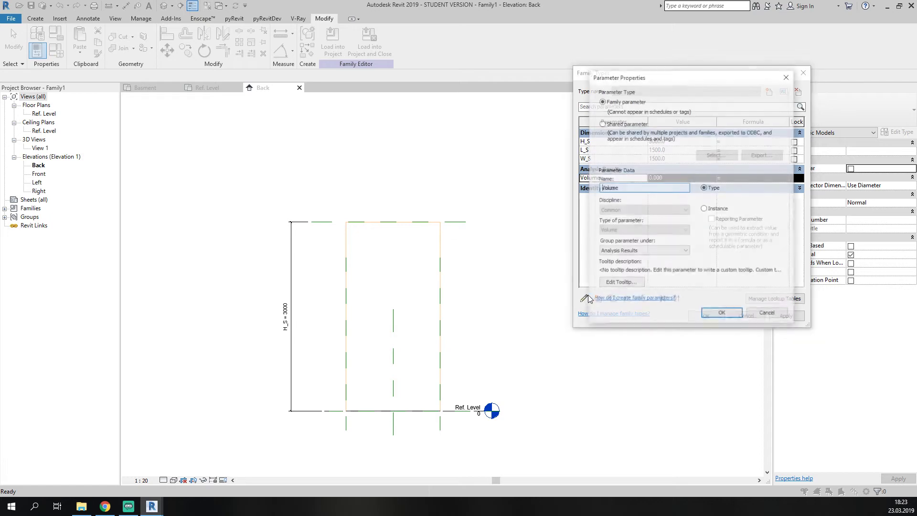
double_click(605, 187)
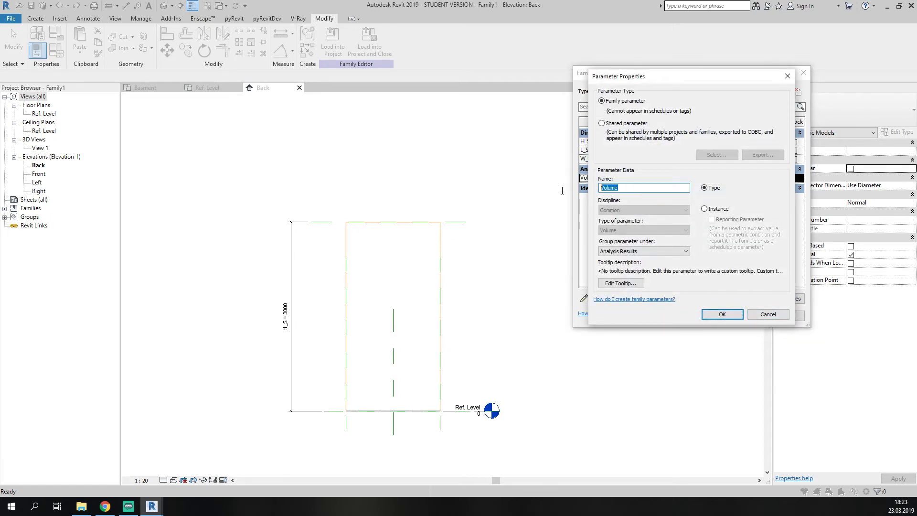
left_click(769, 317)
Delete the Volume family parameter from the Analysis Results group.
left_click(613, 298)
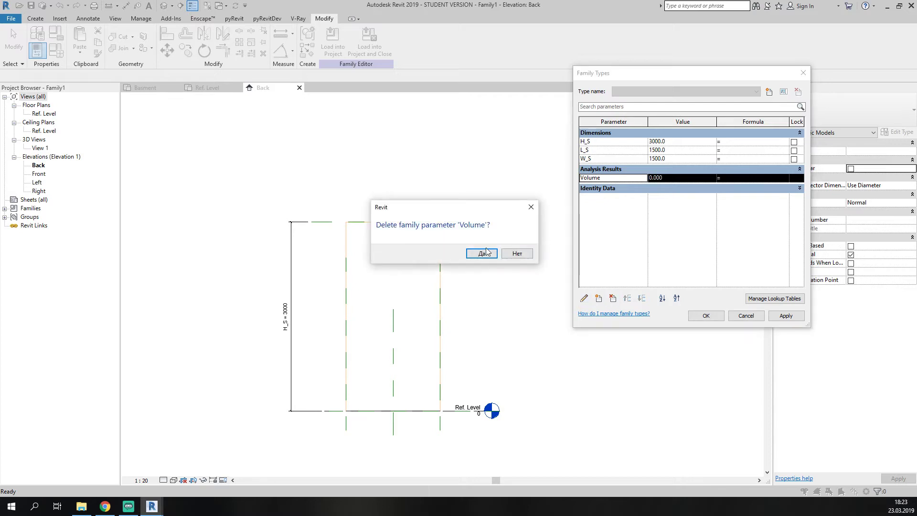
left_click(483, 253)
left_click(584, 298)
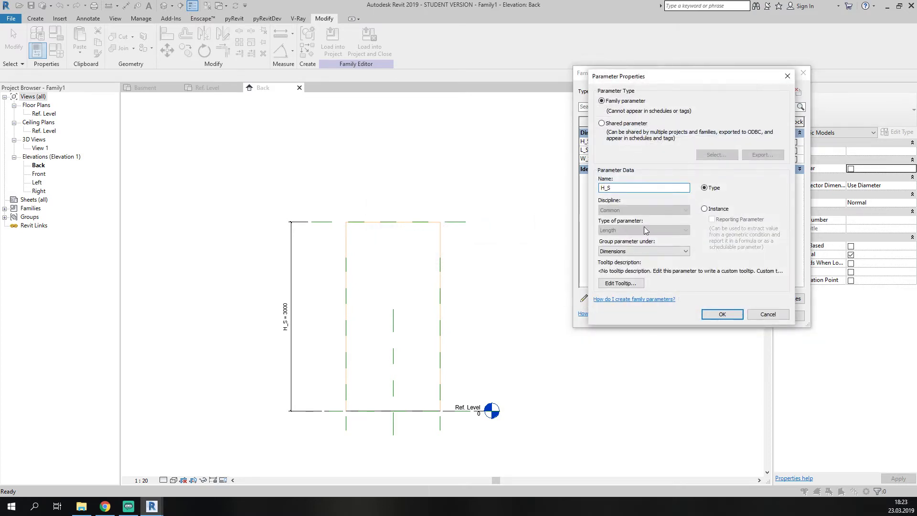
left_click(767, 315)
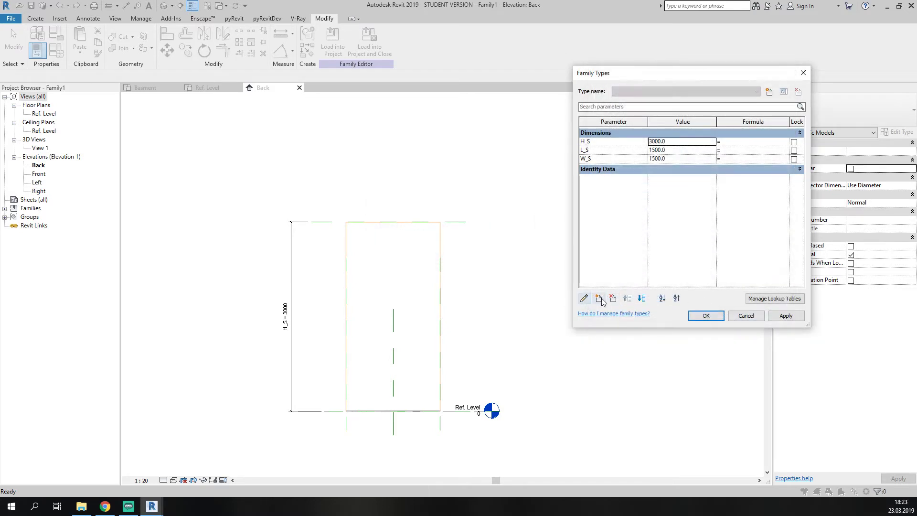
Create an instance family parameter named Volume with parameter type Length under Dimensions, and move it below W_S.
left_click(599, 298)
left_click(623, 230)
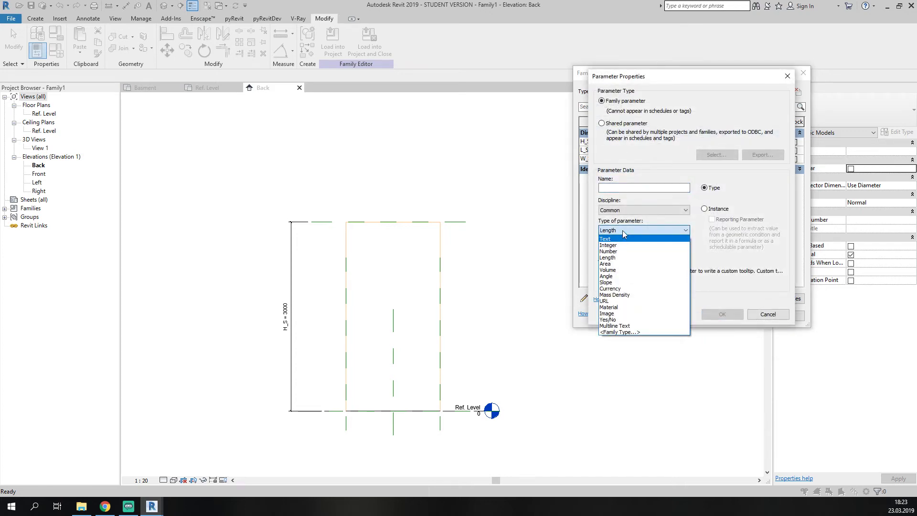
left_click(630, 245)
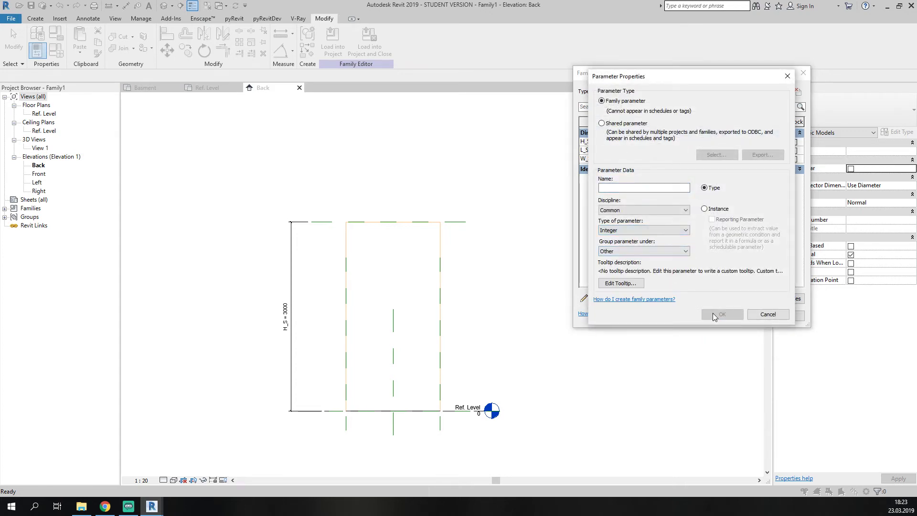
left_click(623, 230)
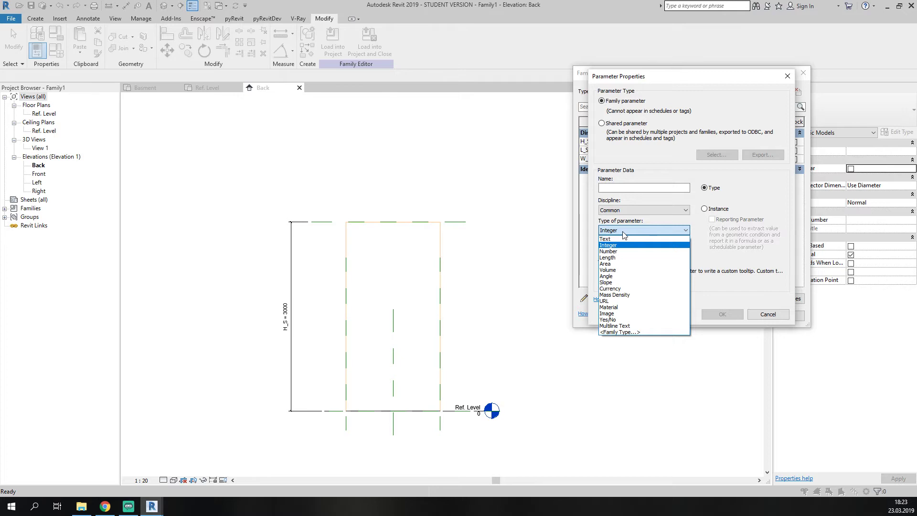
left_click(617, 259)
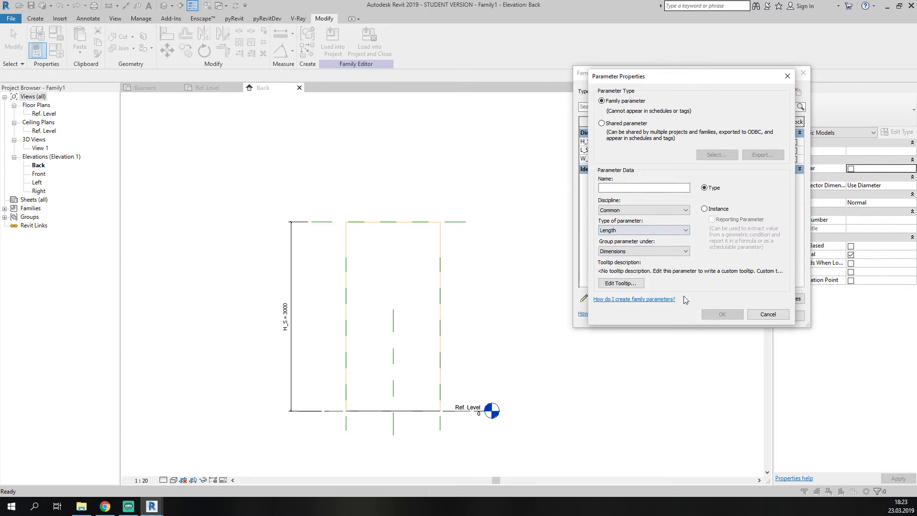
left_click(644, 187)
type("Volume")
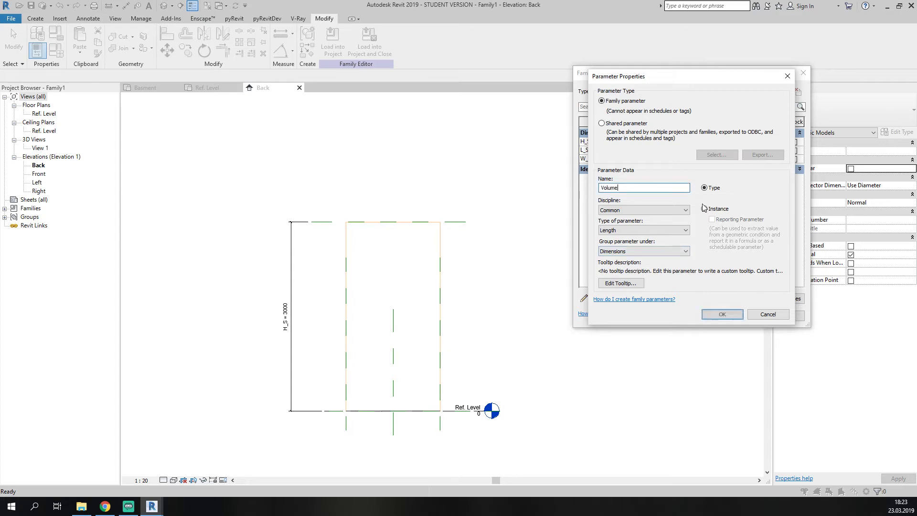
left_click(708, 210)
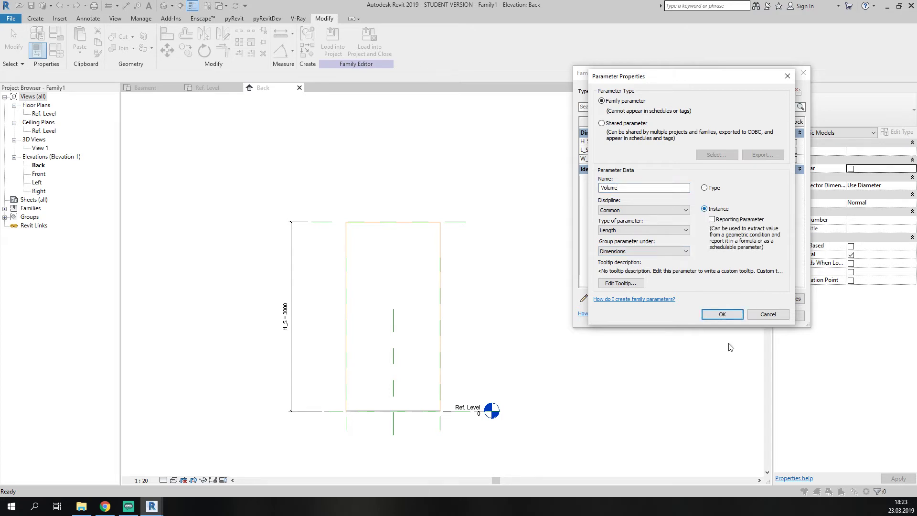
left_click(722, 314)
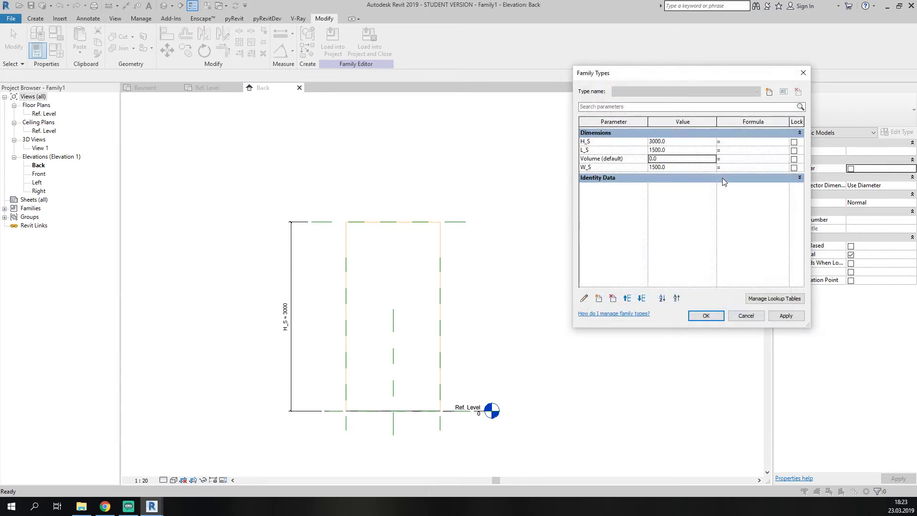
double_click(702, 163)
left_click(643, 298)
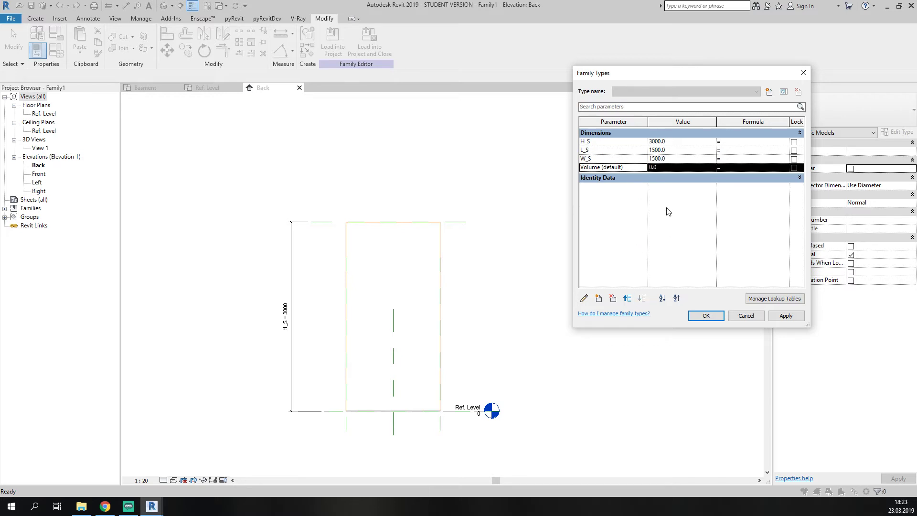
Try to set the Volume parameter's formula to H_S*L_S*W_S.
left_click(737, 168)
type("Volume")
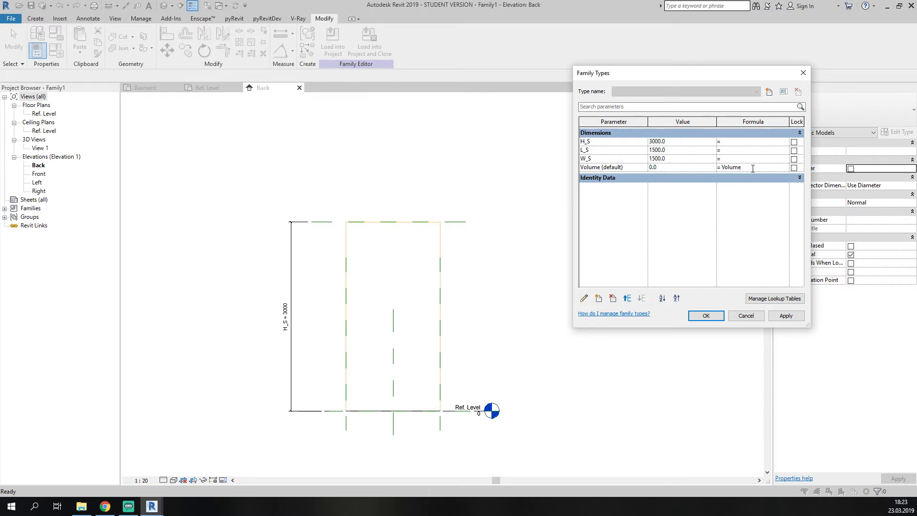
double_click(753, 168)
type("H_S*L_S*W_S")
left_click(743, 210)
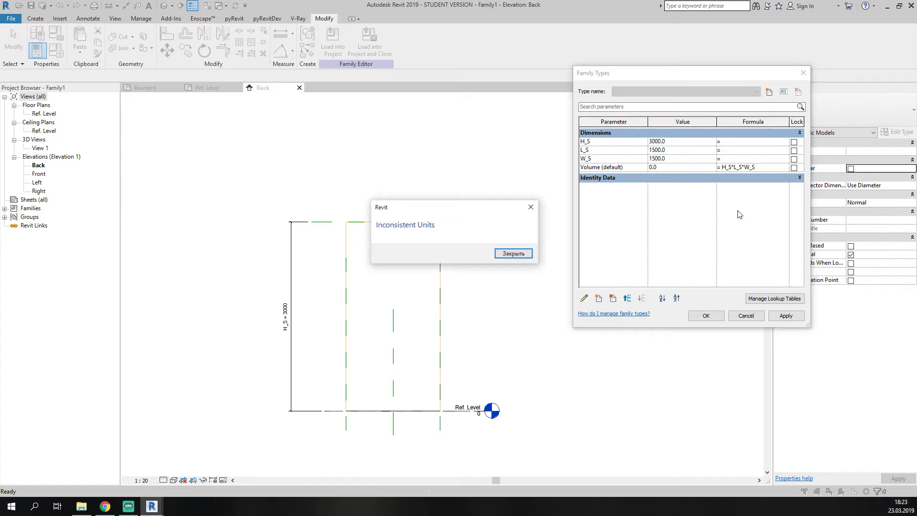
left_click(523, 258)
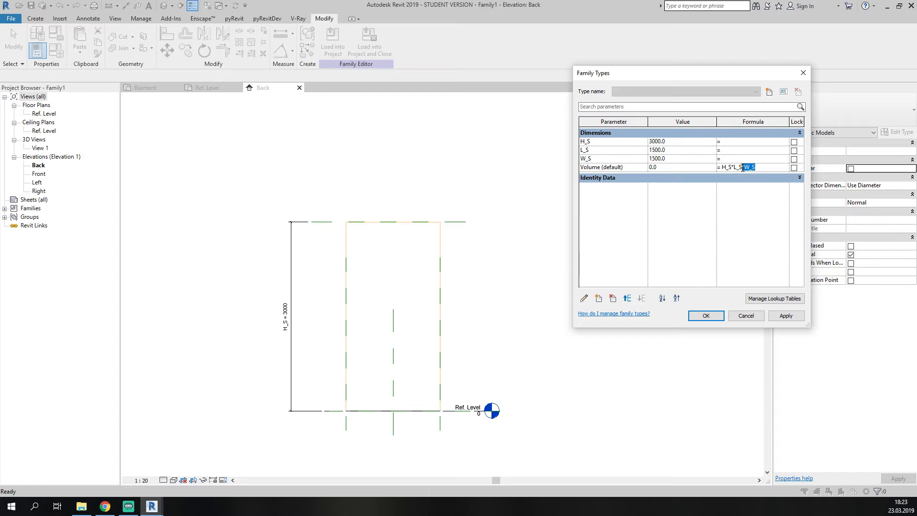
Try shortening the Volume formula to H_S*L_S by removing the W_S factor, and clear the formula.
key("BackSpace")
left_click(743, 195)
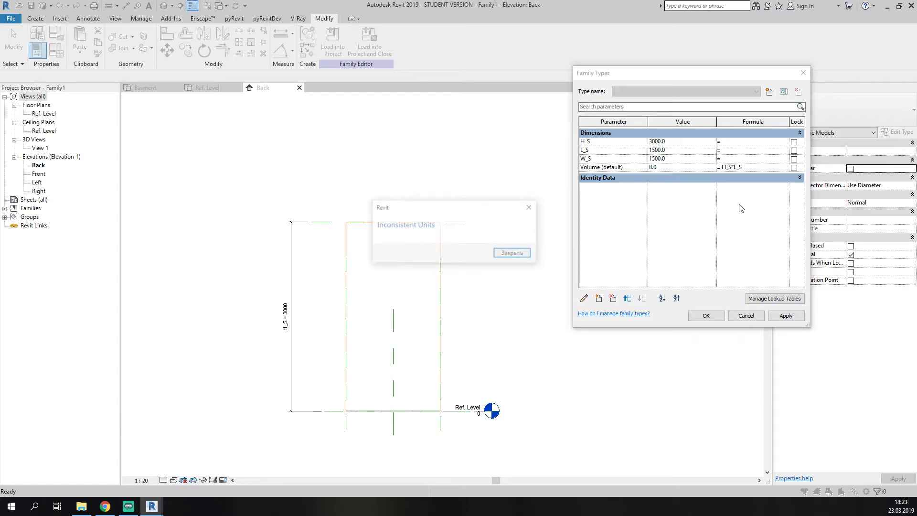
left_click(524, 255)
left_click(635, 168)
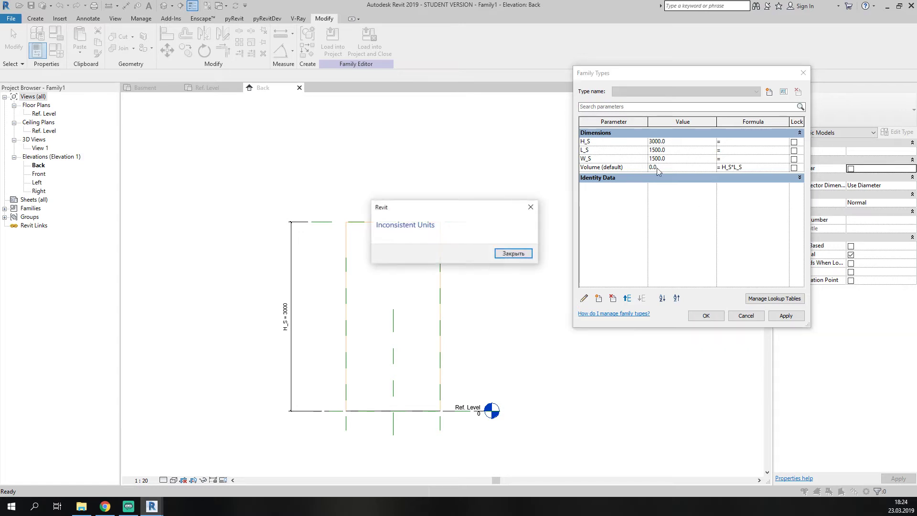
left_click(513, 252)
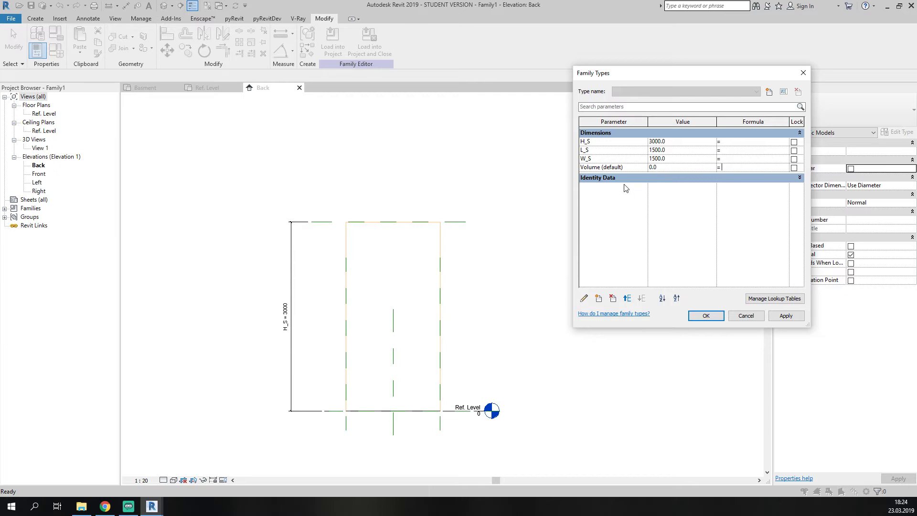
left_click(624, 170)
left_click(584, 298)
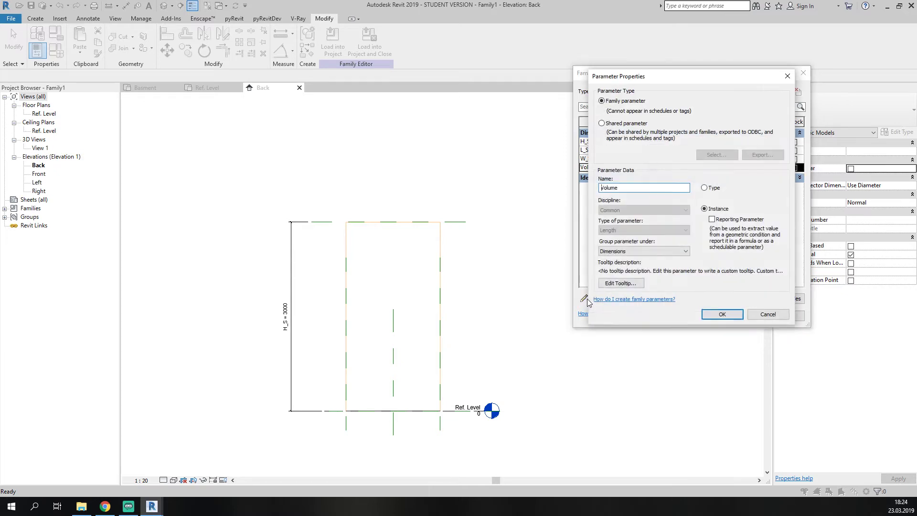
left_click(661, 251)
scroll(654, 269, "up", 2)
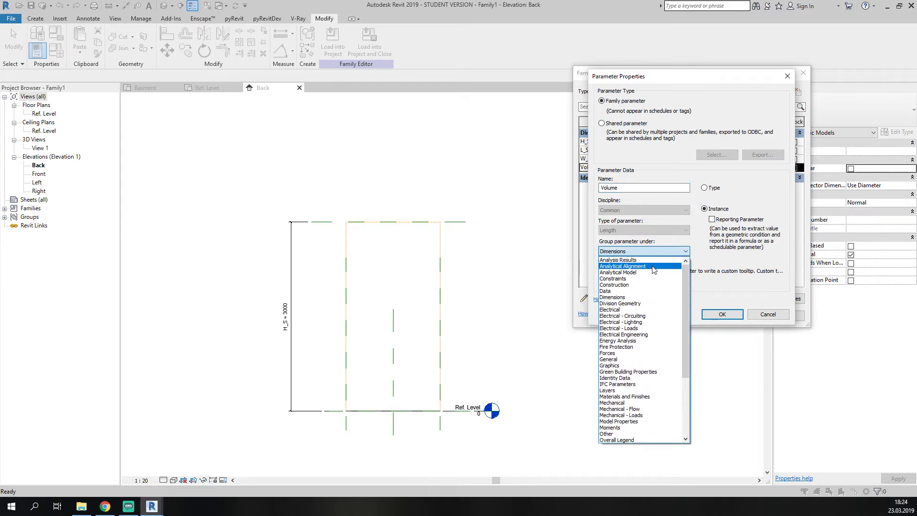
left_click(720, 283)
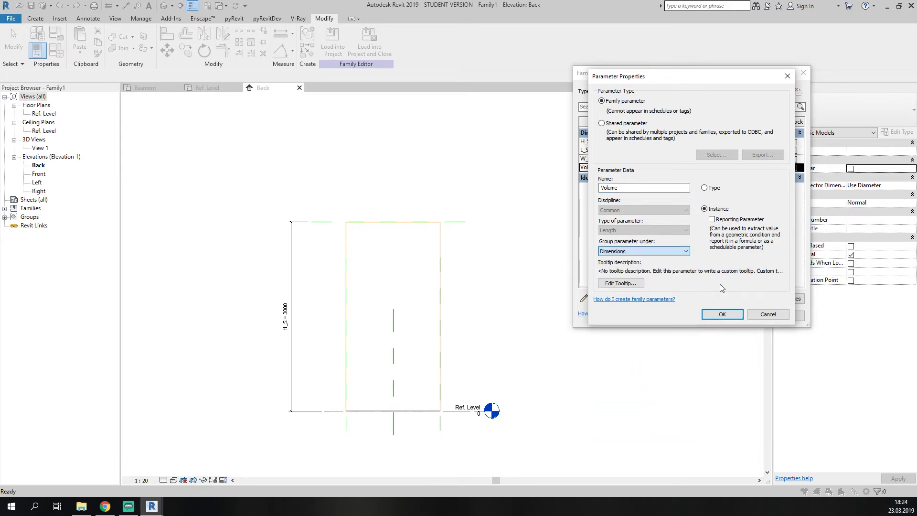
left_click(764, 314)
Delete the length-type Volume parameter from the Dimensions group.
left_click(613, 298)
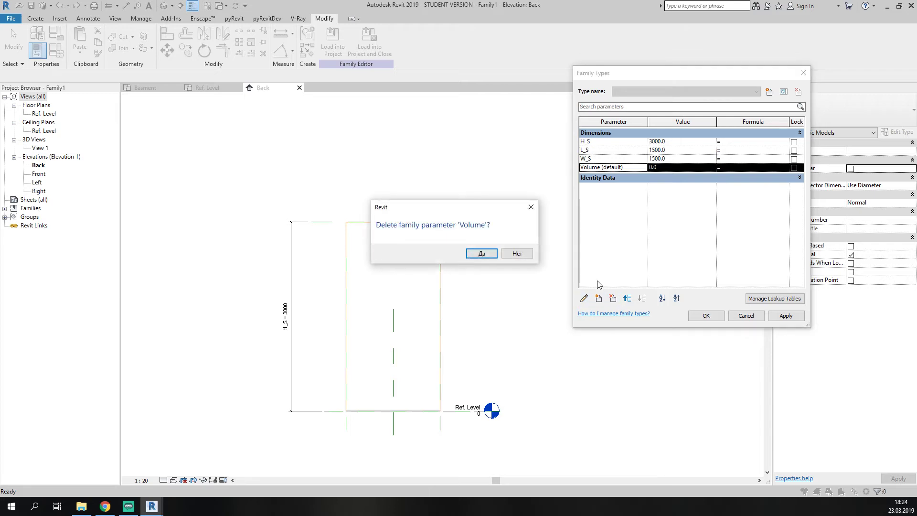
left_click(483, 255)
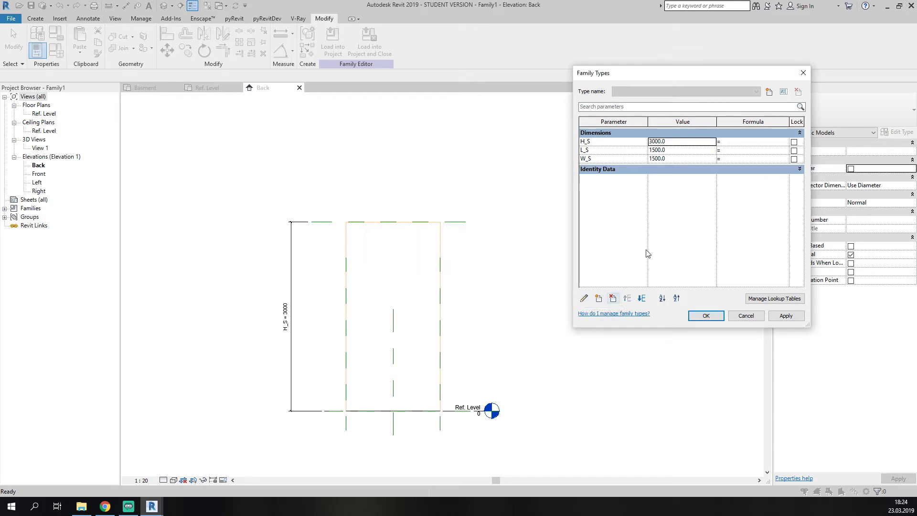
left_click(584, 298)
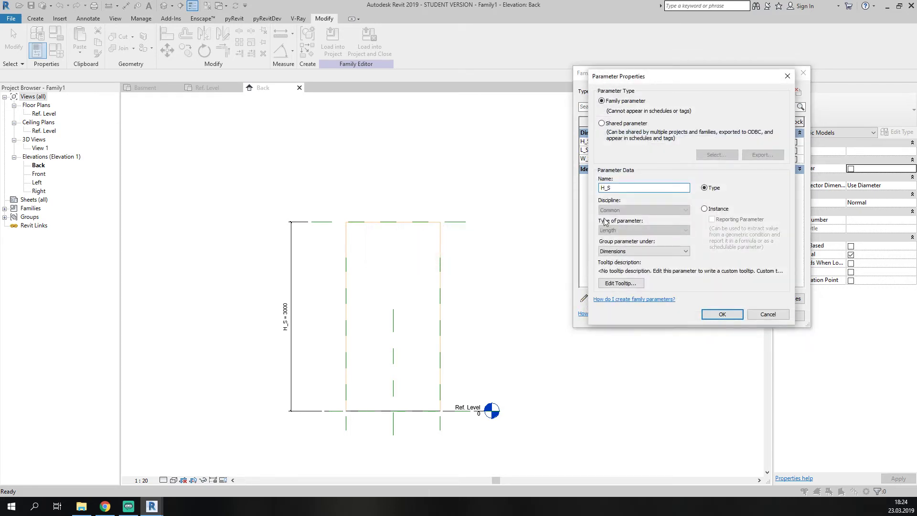
left_click(622, 251)
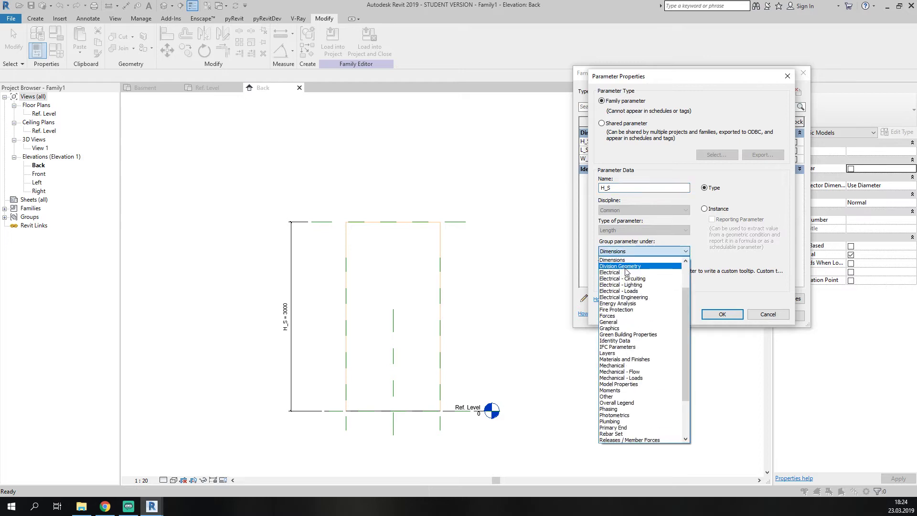
scroll(627, 273, "down", 3)
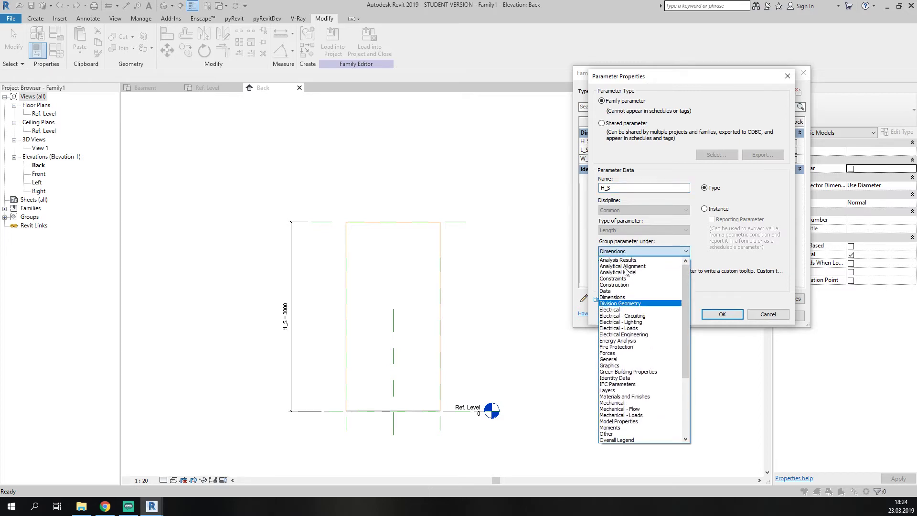
left_click(763, 311)
left_click(767, 314)
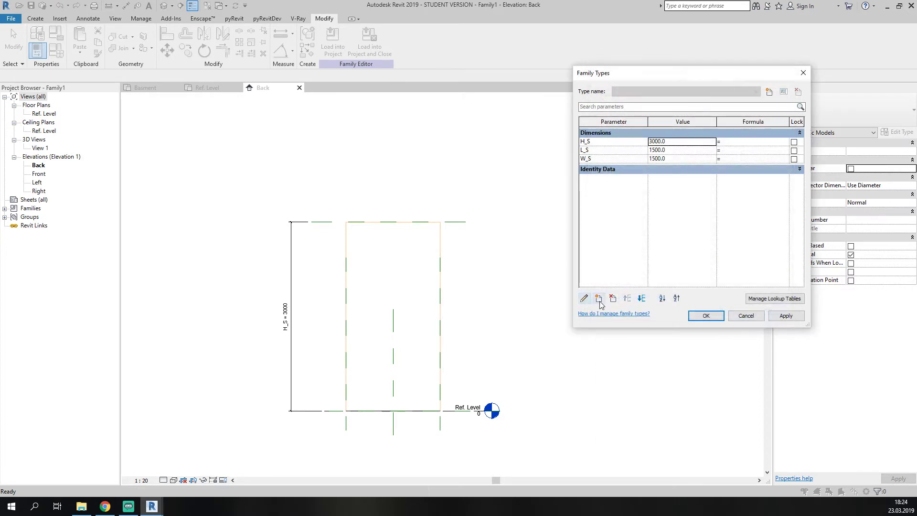
Create an instance family parameter named V_S with parameter type Volume, grouped under Analysis Results.
left_click(599, 298)
left_click(628, 231)
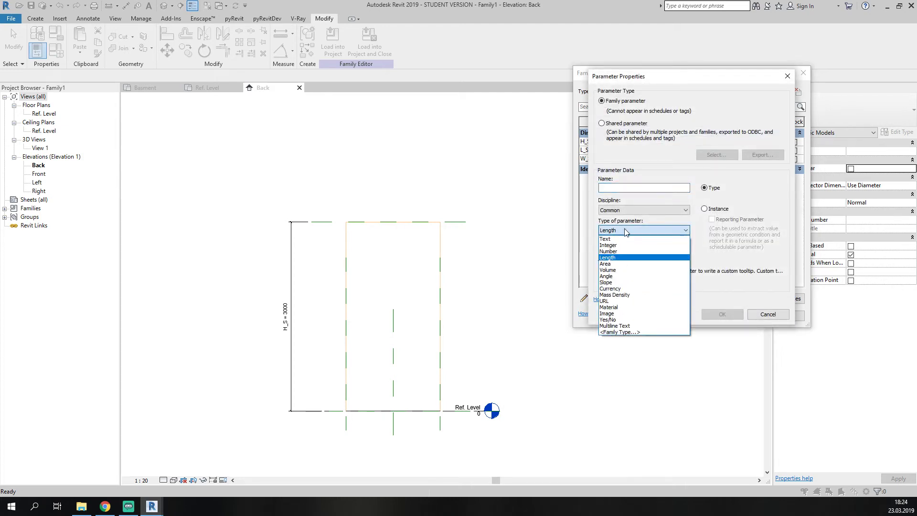
left_click(626, 271)
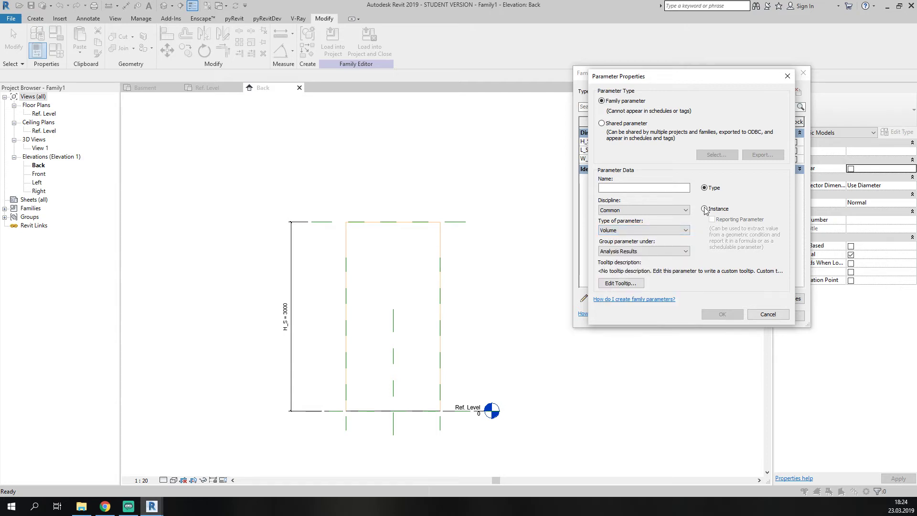
left_click(704, 209)
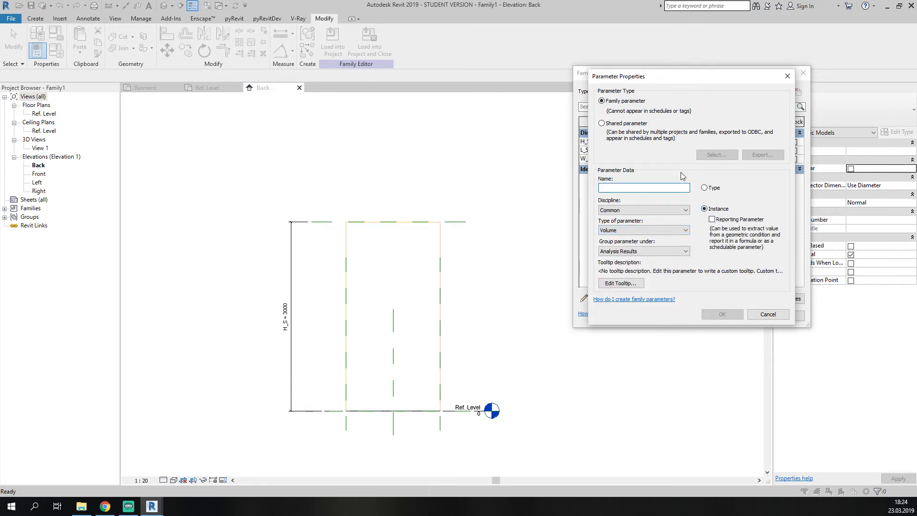
type("V_S")
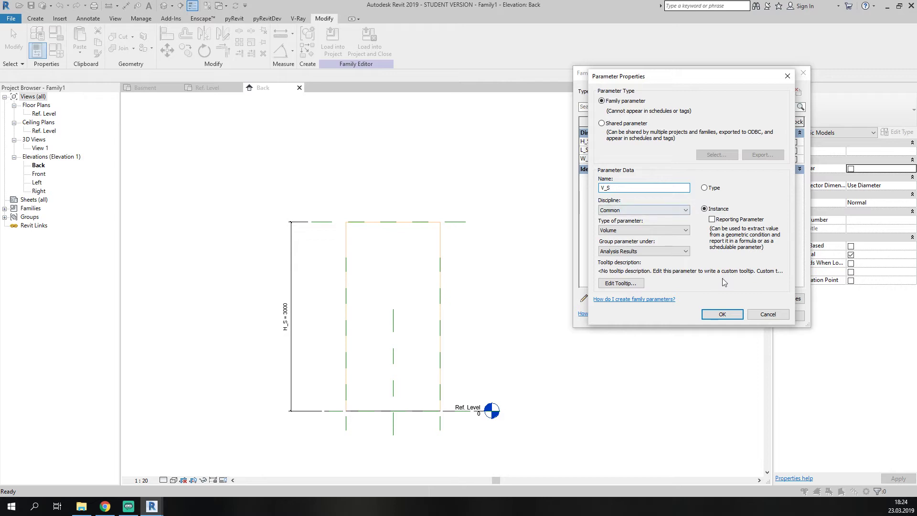
left_click(722, 314)
Try to set the V_S parameter's formula to H_S, and clear the formula.
left_click(773, 178)
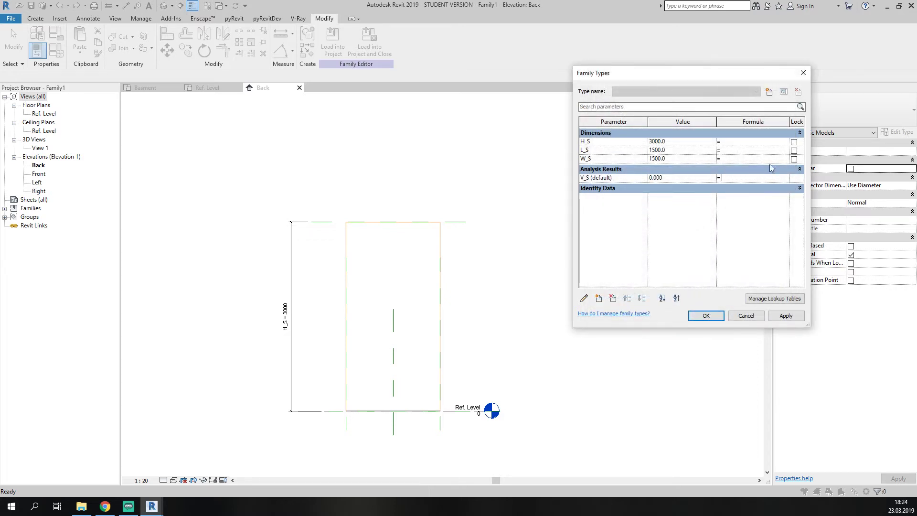
type("H_S")
key("Return")
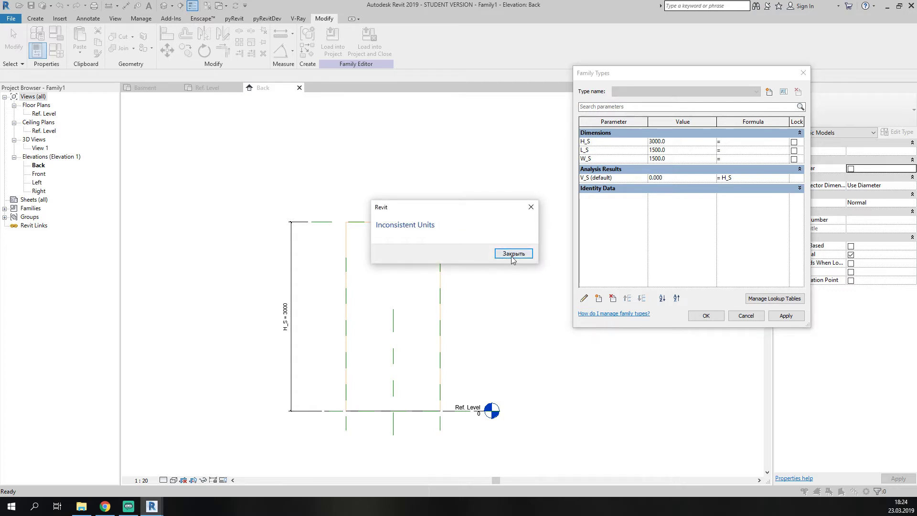
left_click(512, 259)
left_click(640, 217)
key("Return")
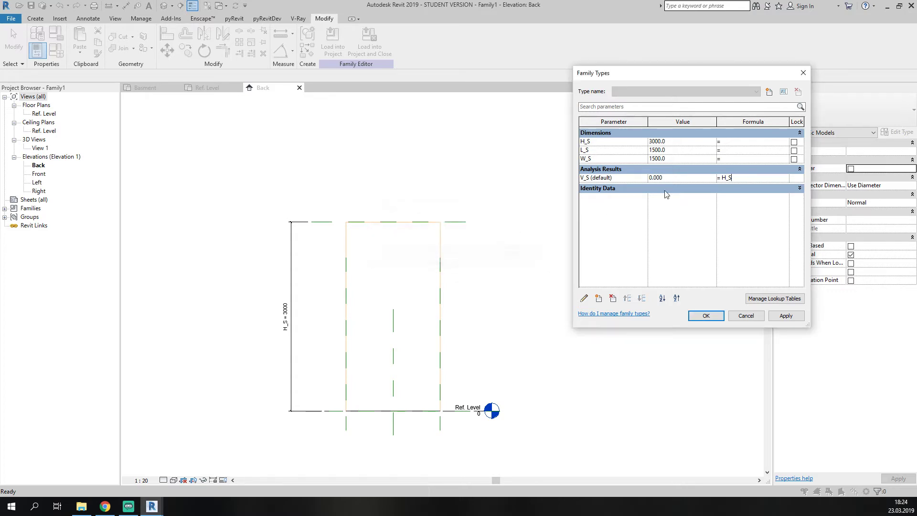
left_click_drag(720, 177, 699, 180)
key("BackSpace")
left_click(611, 143)
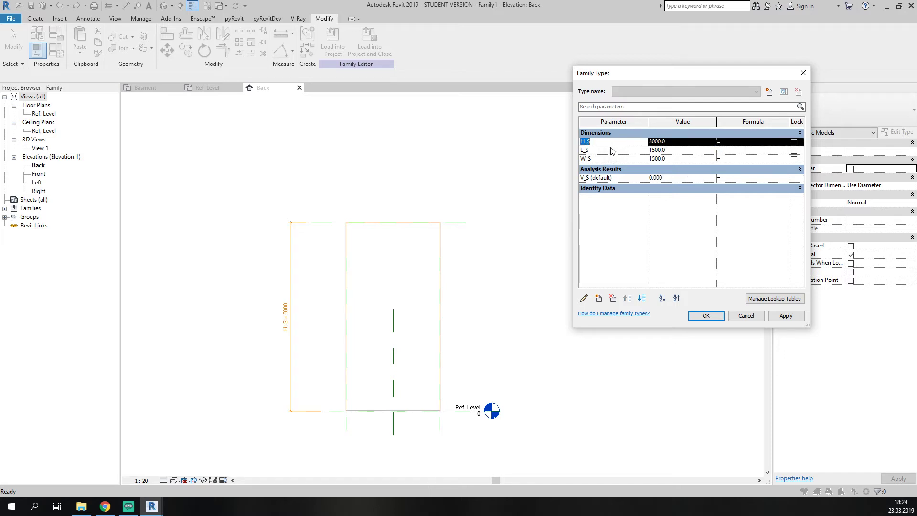
left_click(583, 299)
left_click(630, 251)
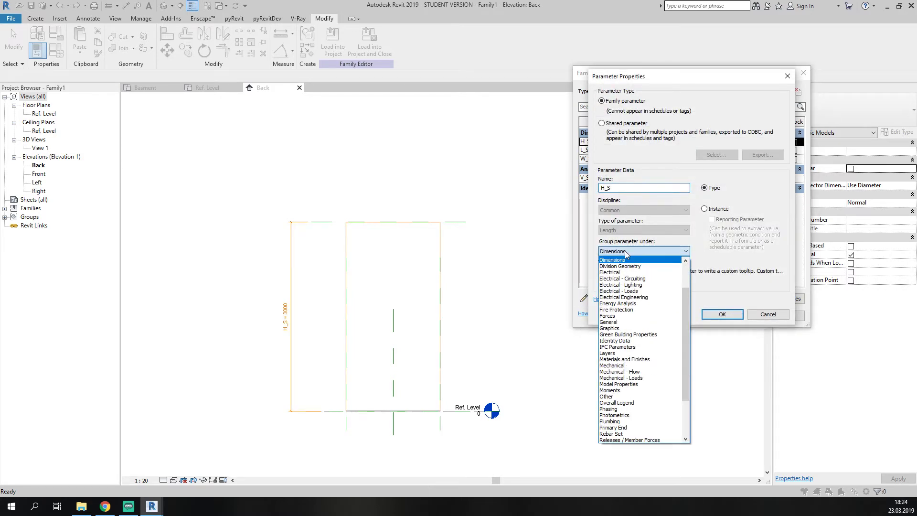
key("Escape")
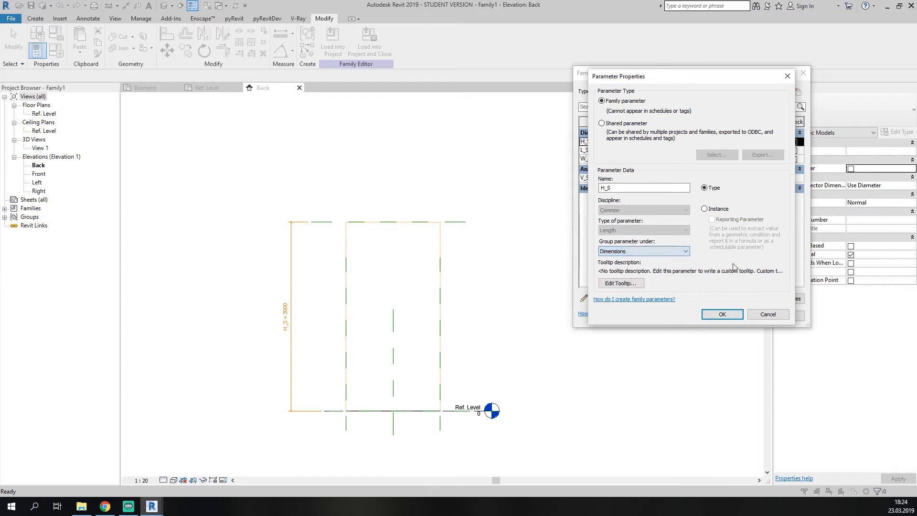
left_click(768, 314)
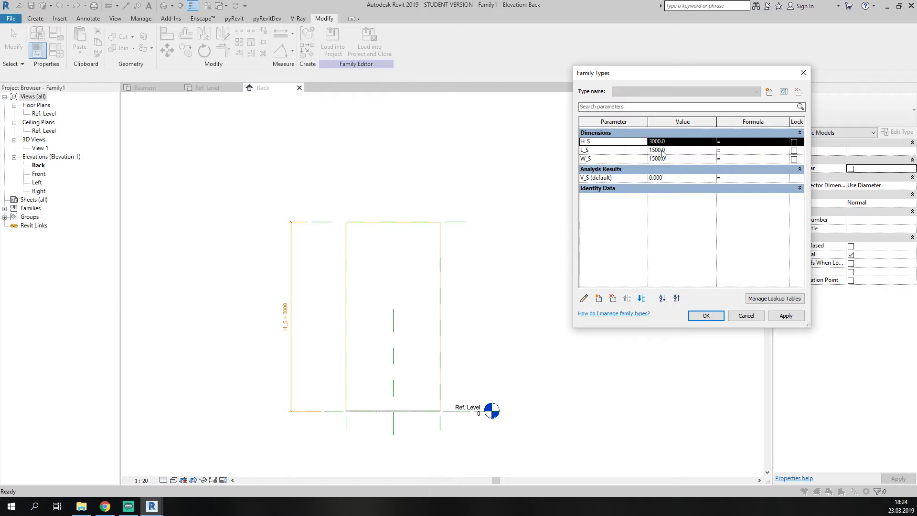
Delete the V_S parameter from the Analysis Results group and accept the family types.
left_click(615, 178)
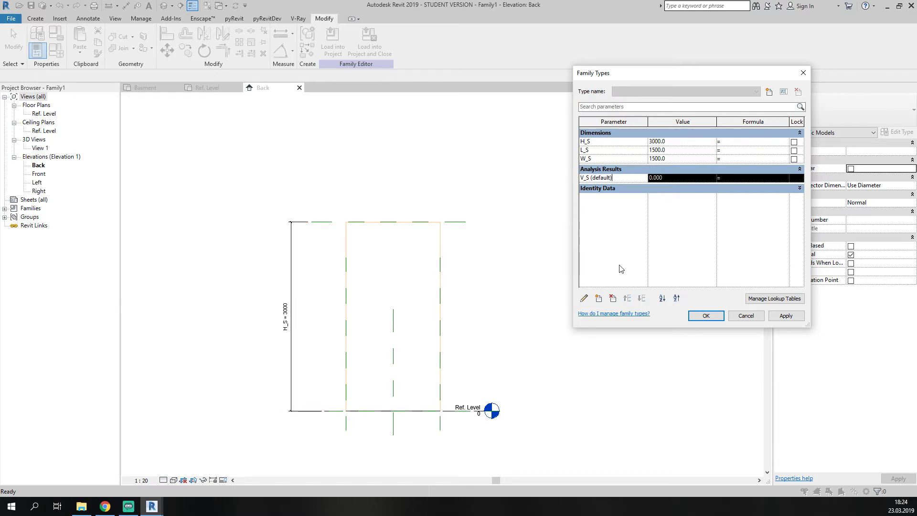
left_click(613, 298)
left_click(482, 253)
left_click(706, 315)
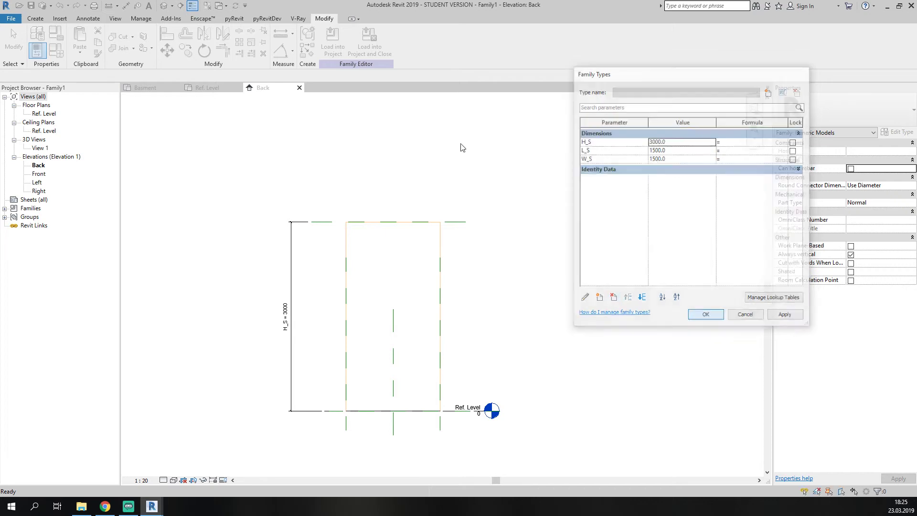
Load the family into the Tiny building project, overwriting the existing version, and check the placed instance's properties.
left_click(333, 43)
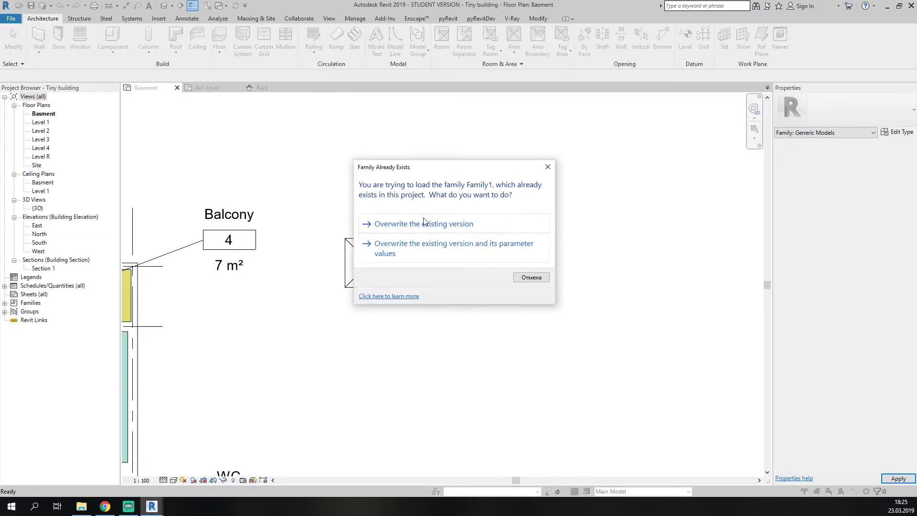
left_click(424, 222)
left_click(375, 255)
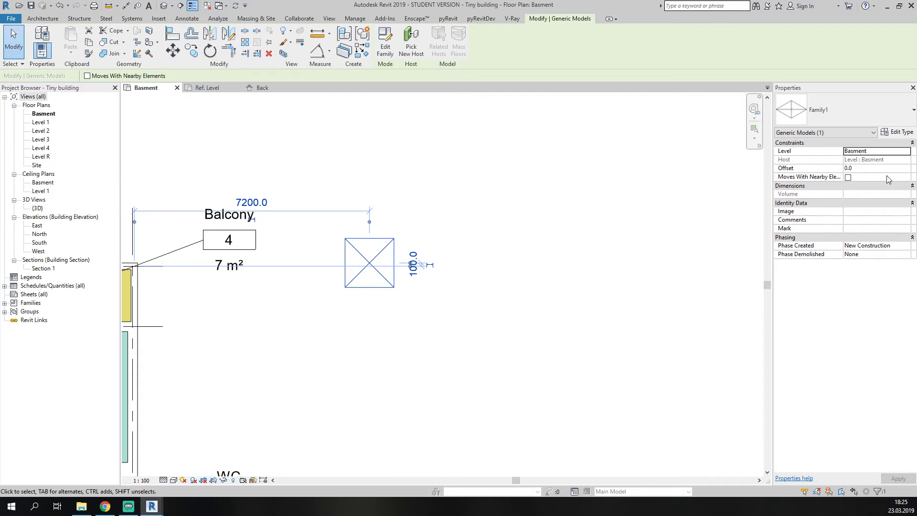
left_click(910, 151)
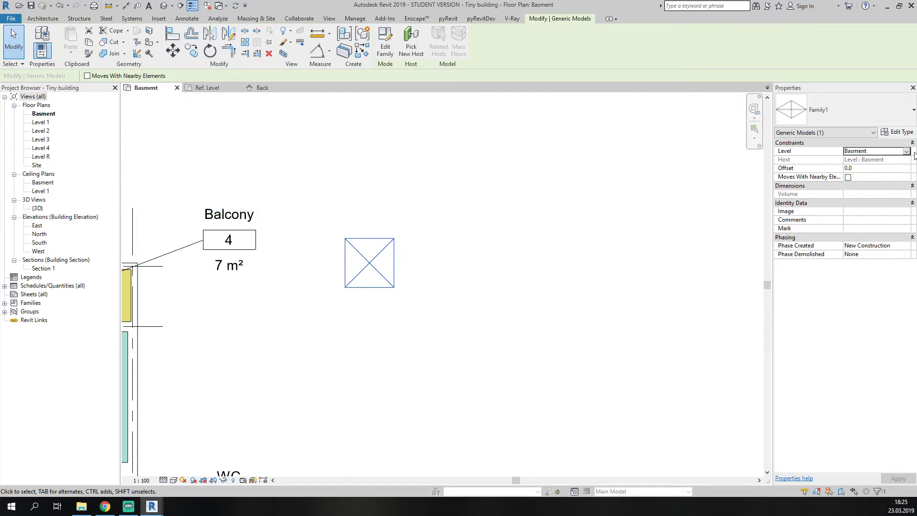
left_click(903, 246)
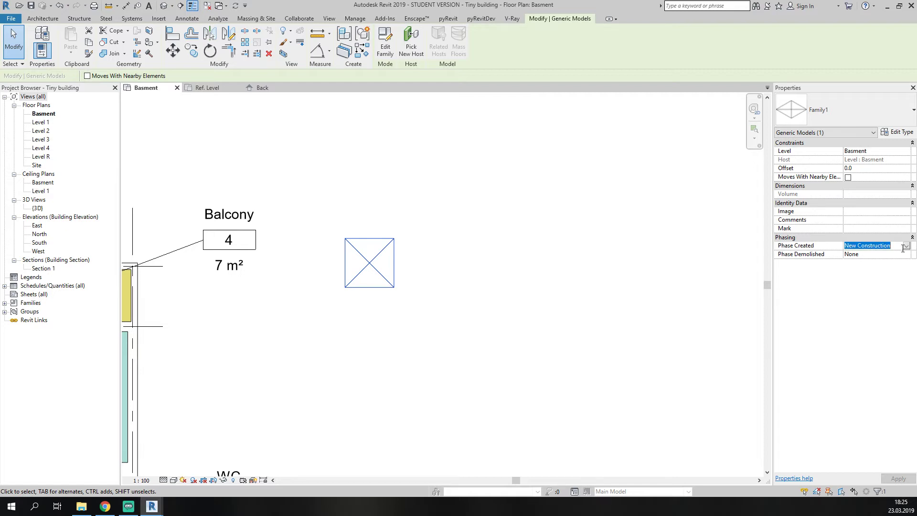
left_click(668, 225)
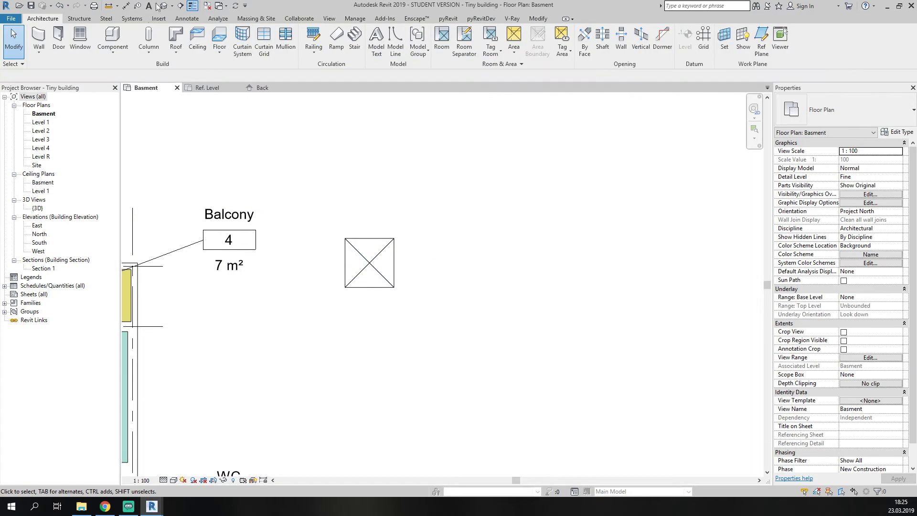
Return to the family's Ref. Level plan and create an instance parameter named V with parameter type Integer, grouped under Other.
left_click(200, 87)
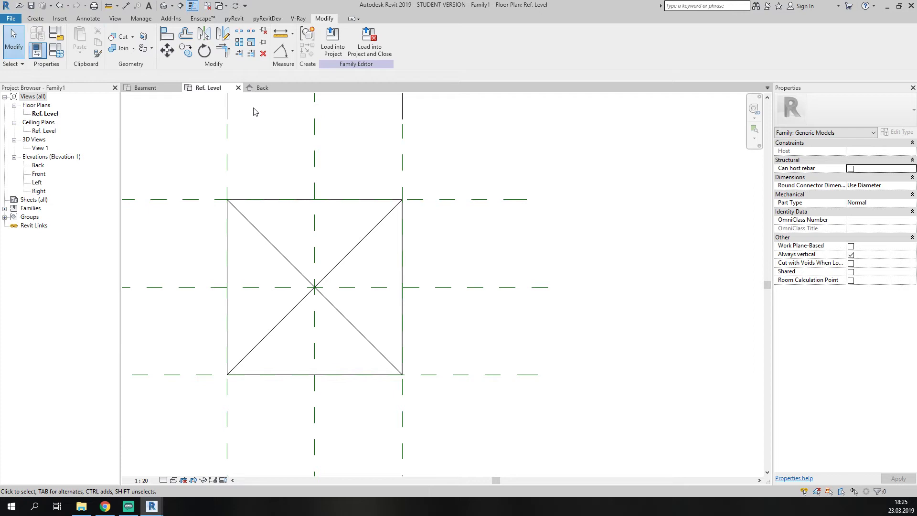
left_click(262, 88)
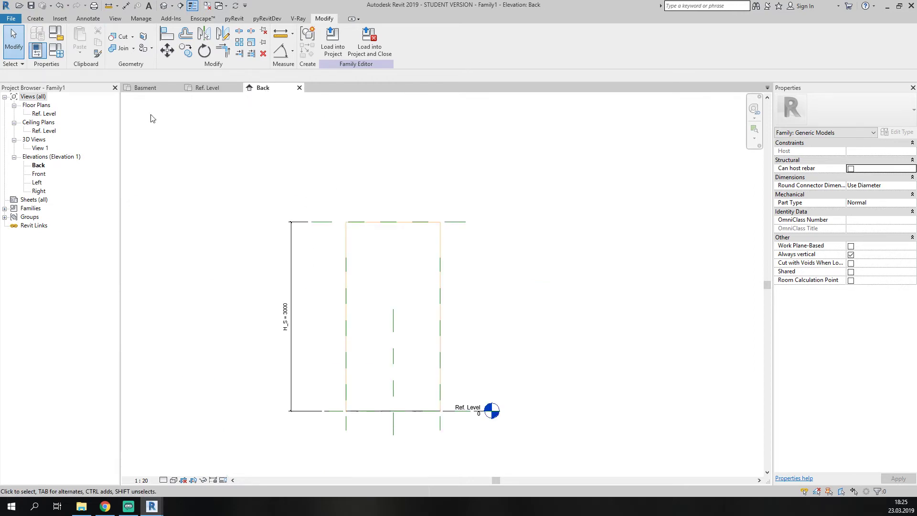
left_click(207, 88)
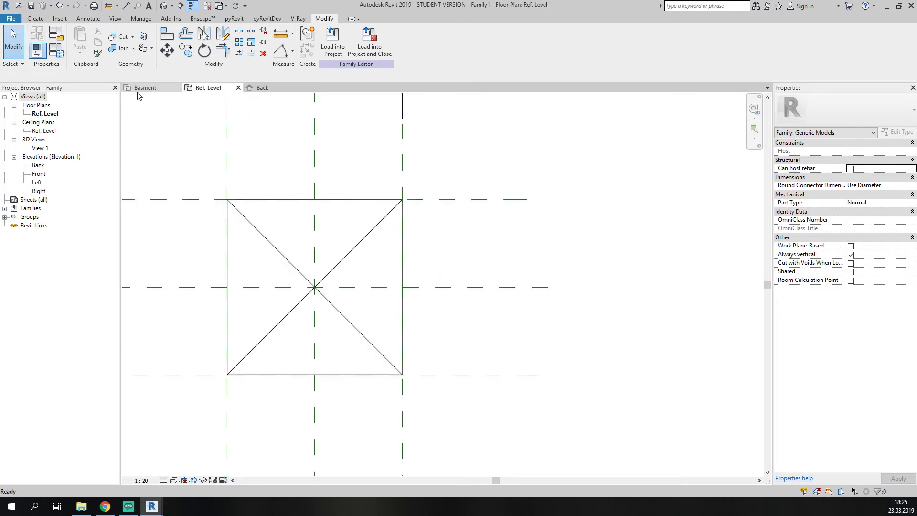
left_click(56, 49)
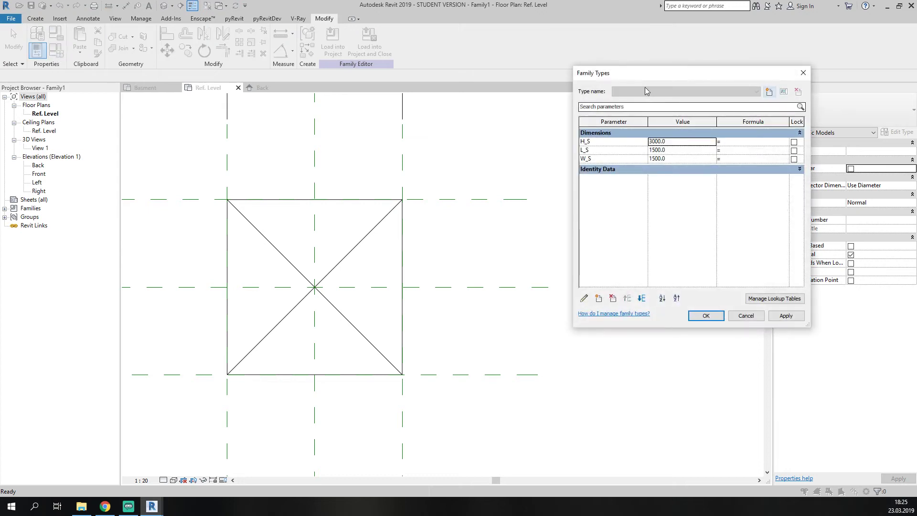
left_click_drag(471, 97, 462, 98)
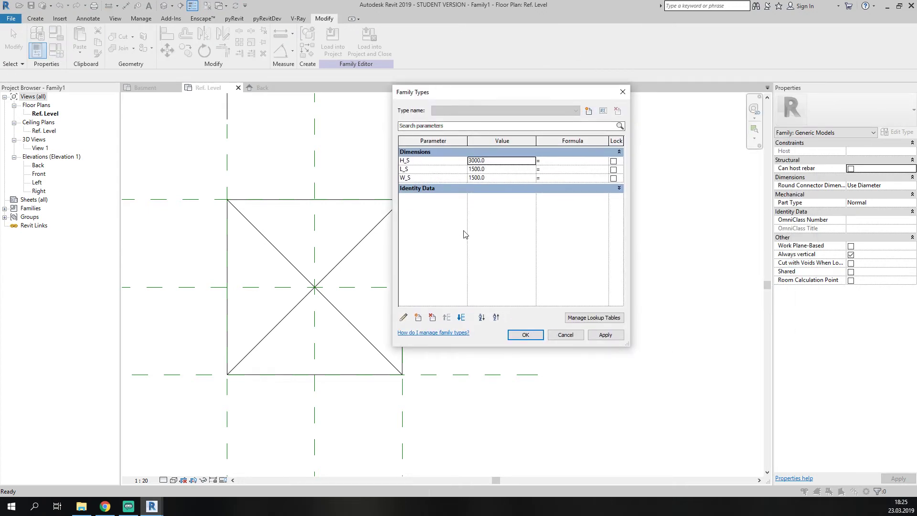
left_click(419, 318)
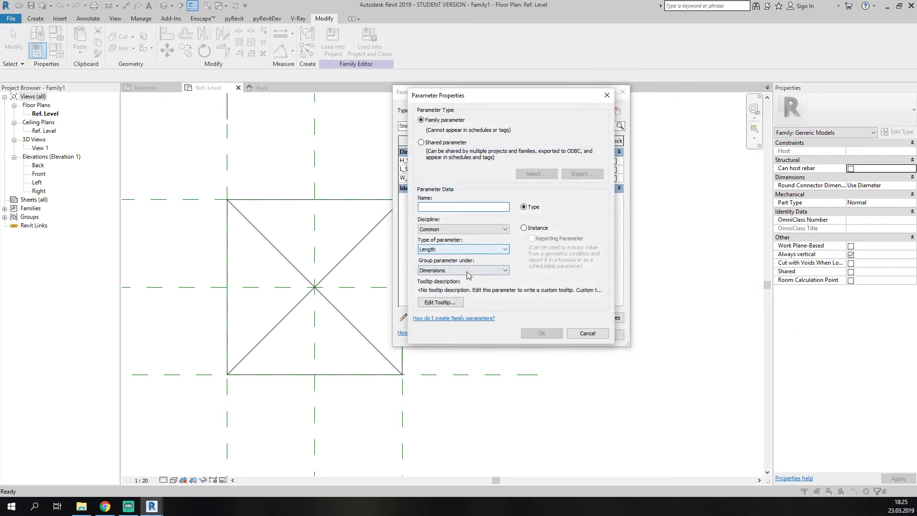
left_click(469, 252)
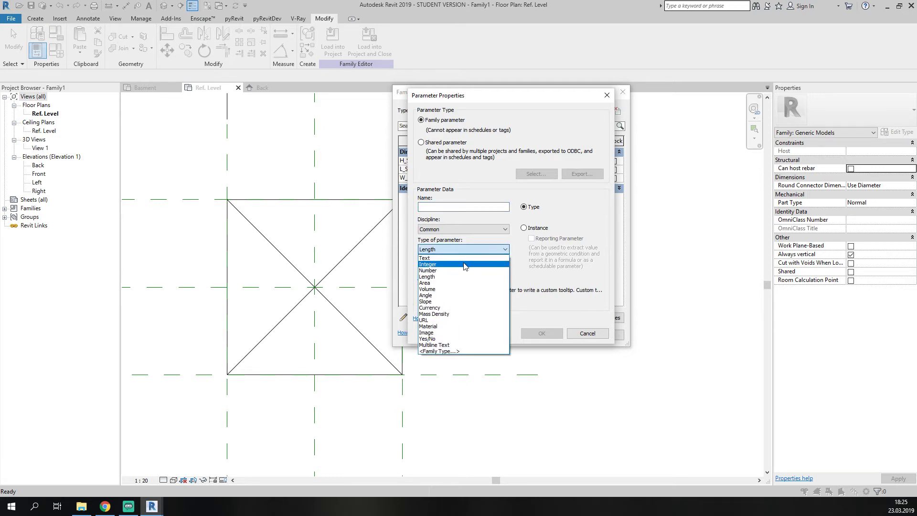
left_click(470, 264)
left_click(477, 208)
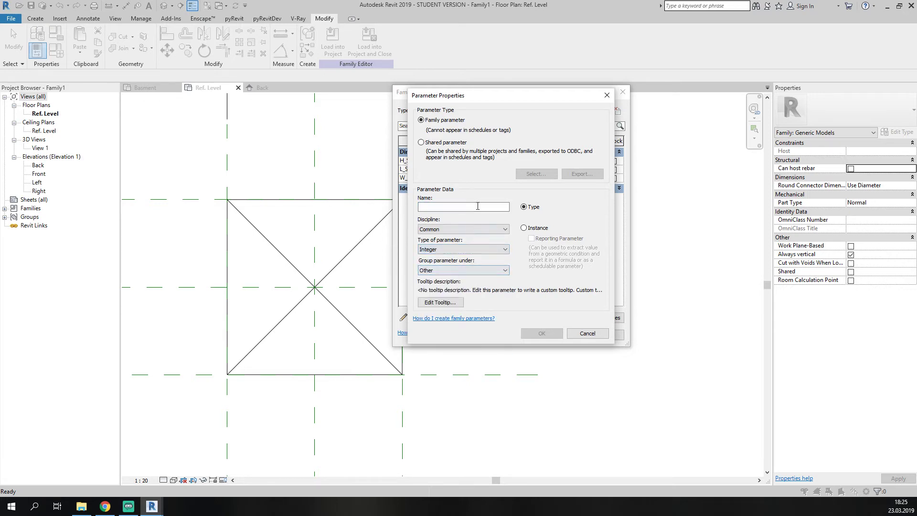
type("V")
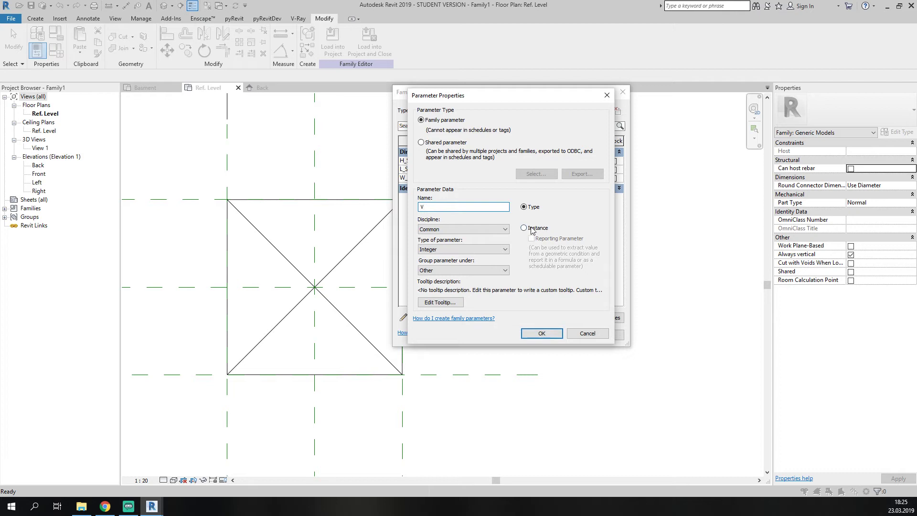
left_click(524, 228)
left_click(542, 333)
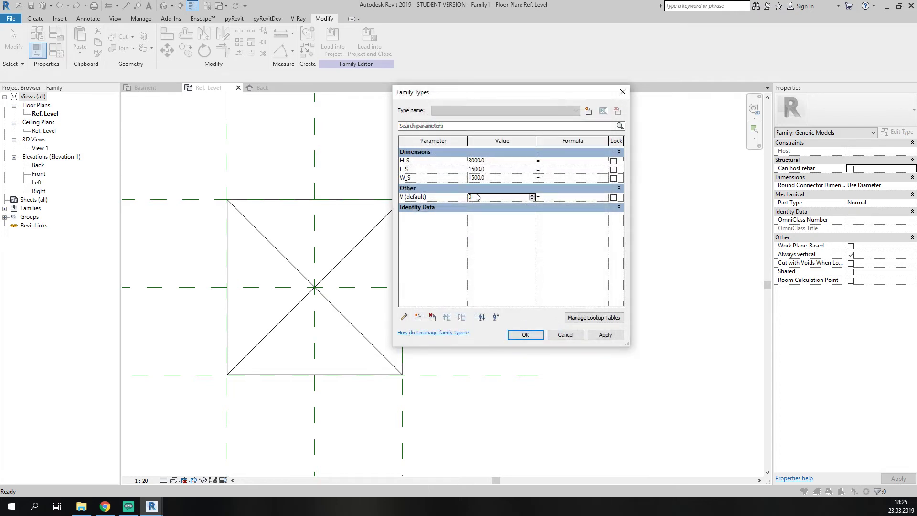
Try to set the V parameter's formula to H_S.
left_click(557, 197)
left_click(548, 246)
left_click(514, 253)
left_click(593, 318)
left_click(590, 153)
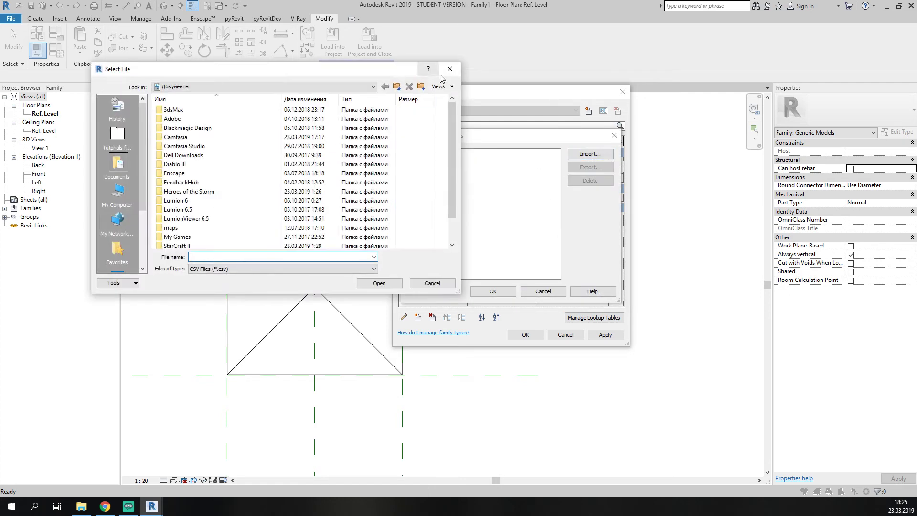
key("Escape")
left_click(615, 136)
Clear the formula of the V parameter.
left_click(567, 200)
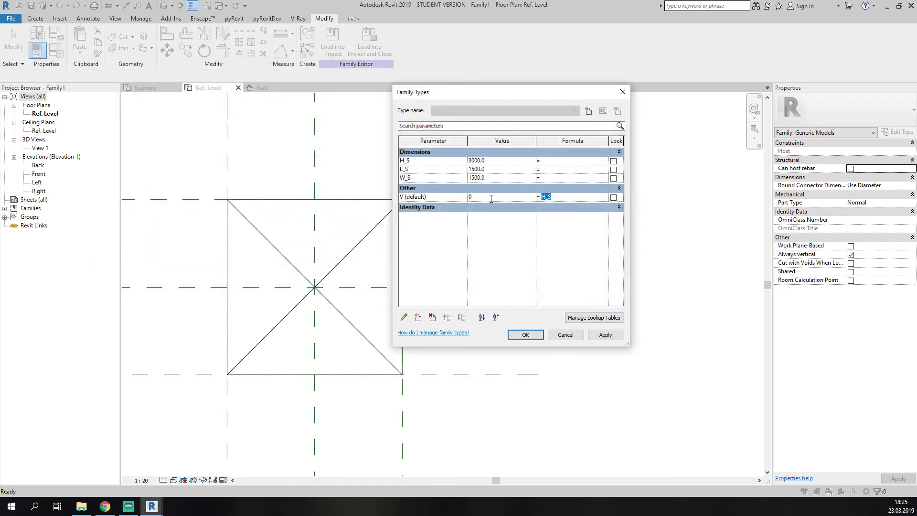
key("BackSpace")
Check the H_S parameter's properties without editing them, and discard the pending family type changes.
left_click(440, 152)
left_click(440, 162)
left_click(440, 152)
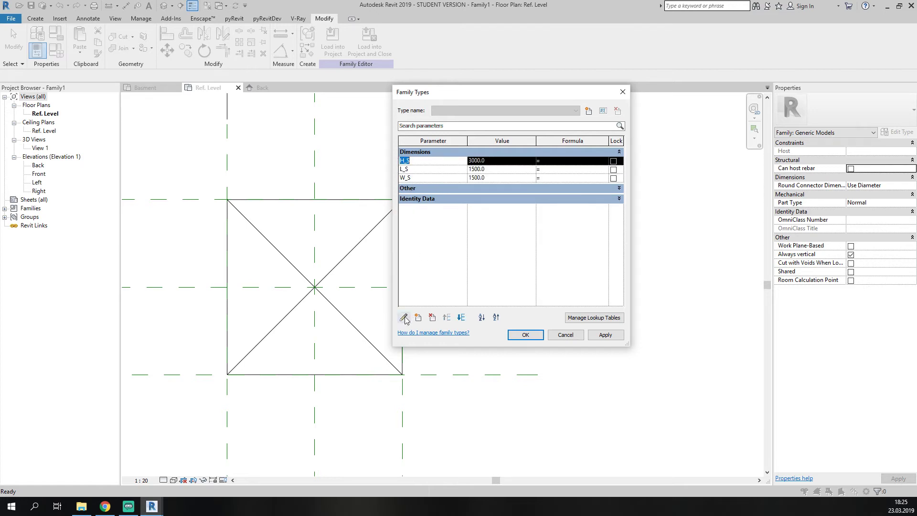
left_click(403, 318)
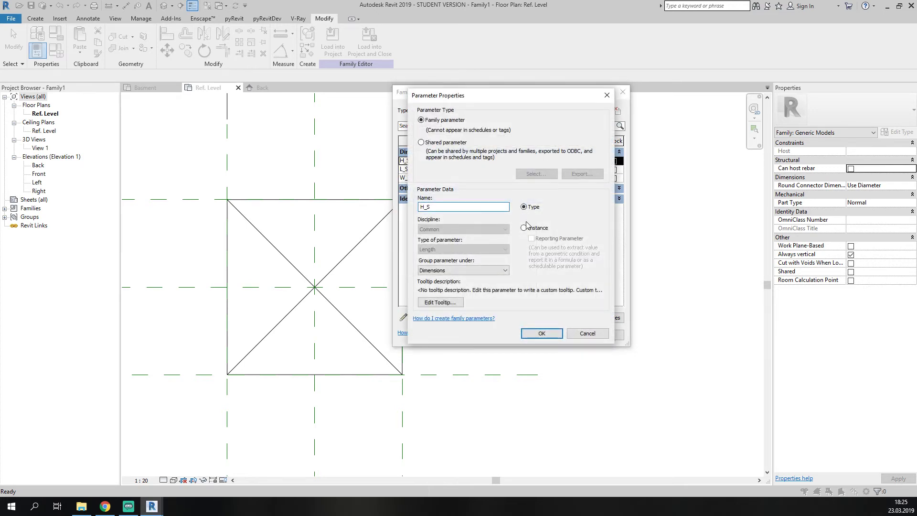
left_click(463, 270)
left_click(463, 270)
left_click(597, 337)
left_click(555, 338)
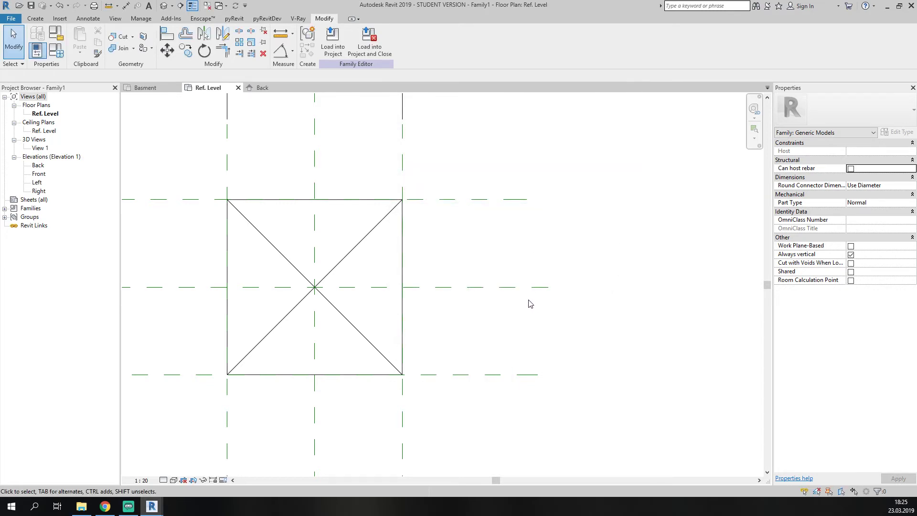
Switch from the family to the Basment floor plan of the Tiny building project.
left_click(262, 88)
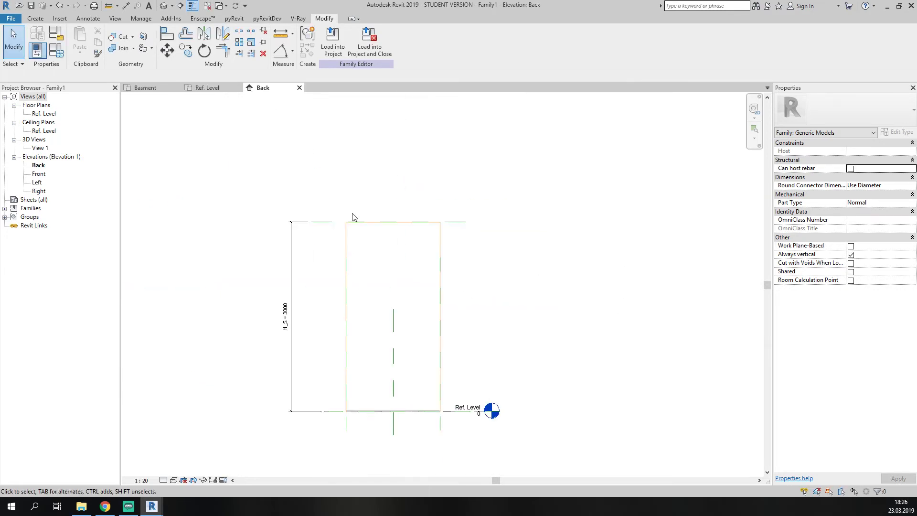
key("ctrl+Tab")
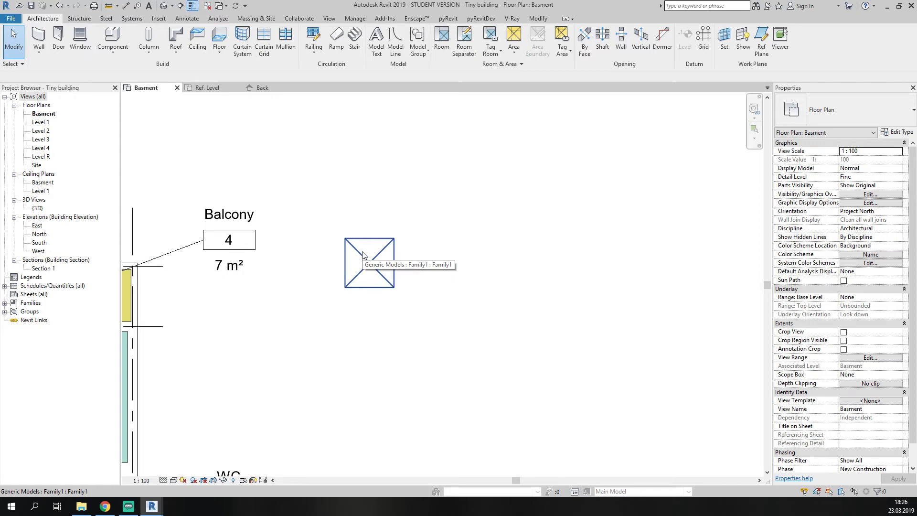
In the family's reference level plan, filter the selection to the six symbol lines and turn off their visibility at the Coarse detail level.
left_click(215, 89)
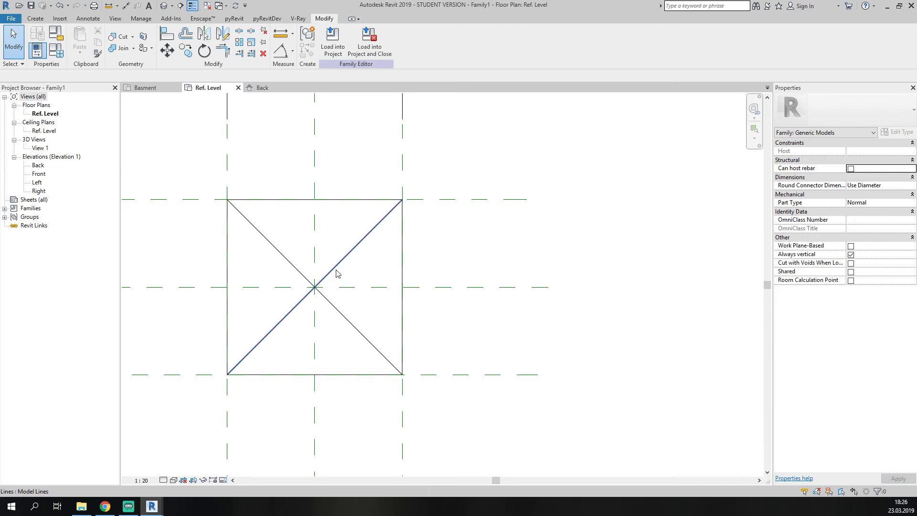
left_click_drag(201, 149, 432, 423)
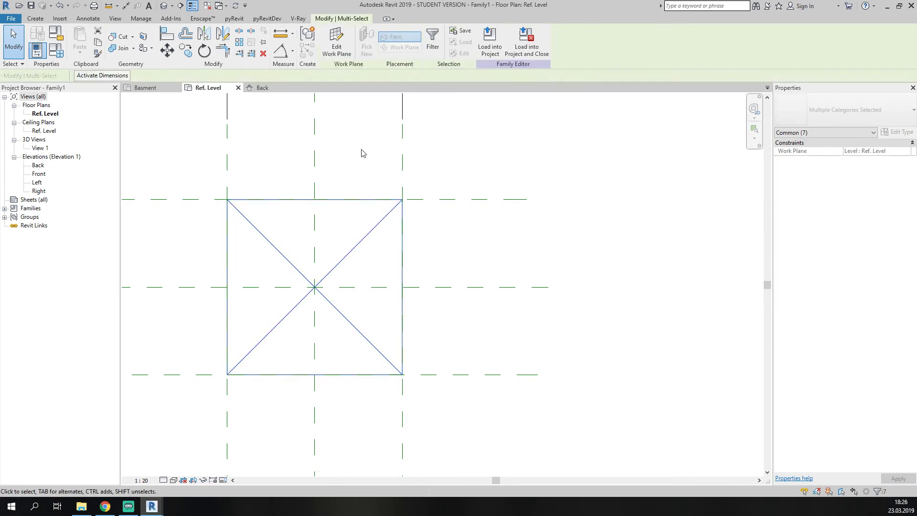
left_click(433, 39)
left_click(502, 208)
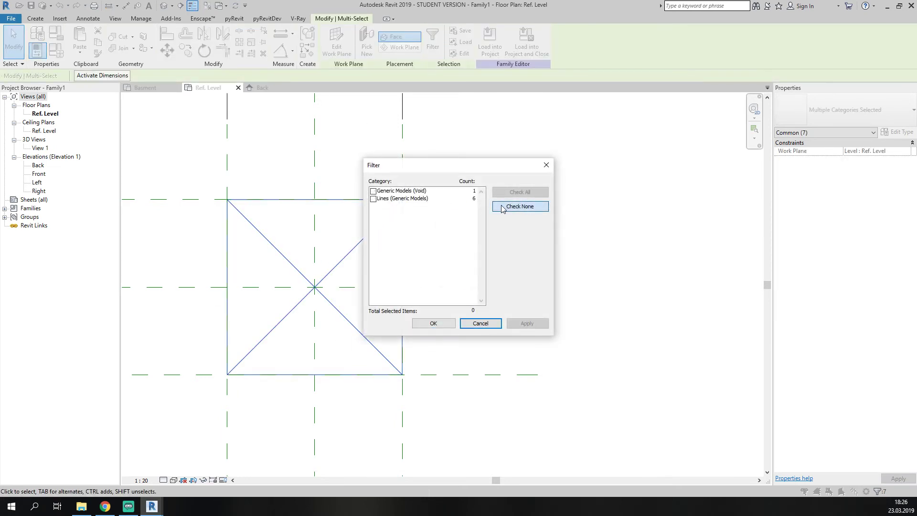
left_click(373, 200)
left_click(434, 324)
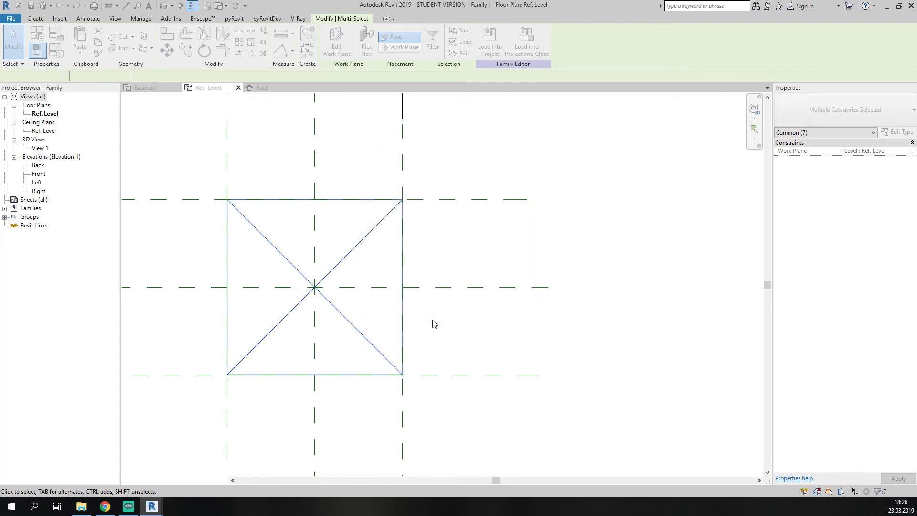
left_click(433, 46)
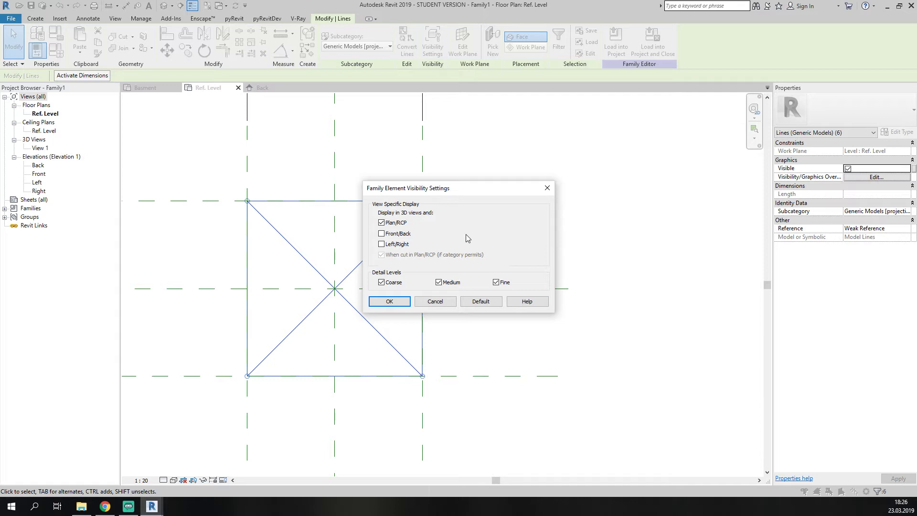
left_click(381, 283)
left_click(401, 302)
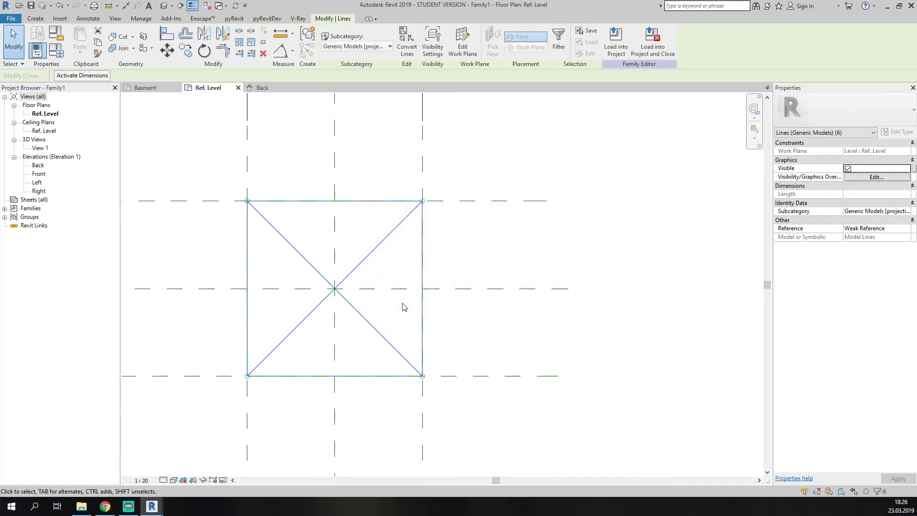
Load the revised Family1 into the Tiny building project, overwriting the existing version.
left_click(525, 249)
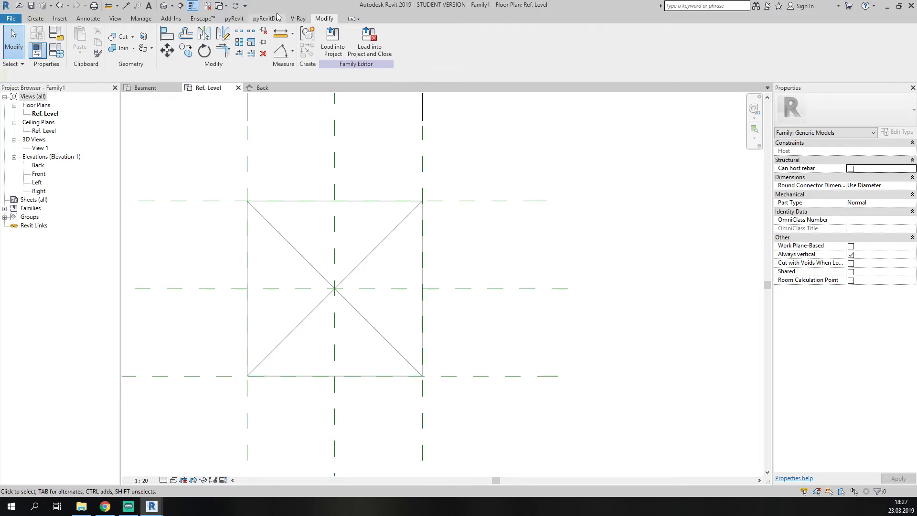
left_click(333, 43)
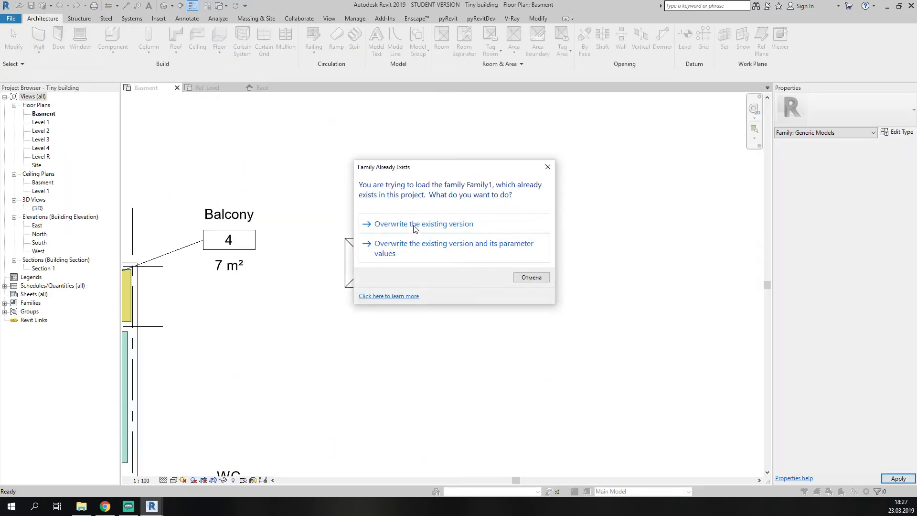
left_click(409, 225)
Preview the Basment plan at the Coarse detail level, and set its detail level to Medium.
left_click(142, 480)
left_click(162, 480)
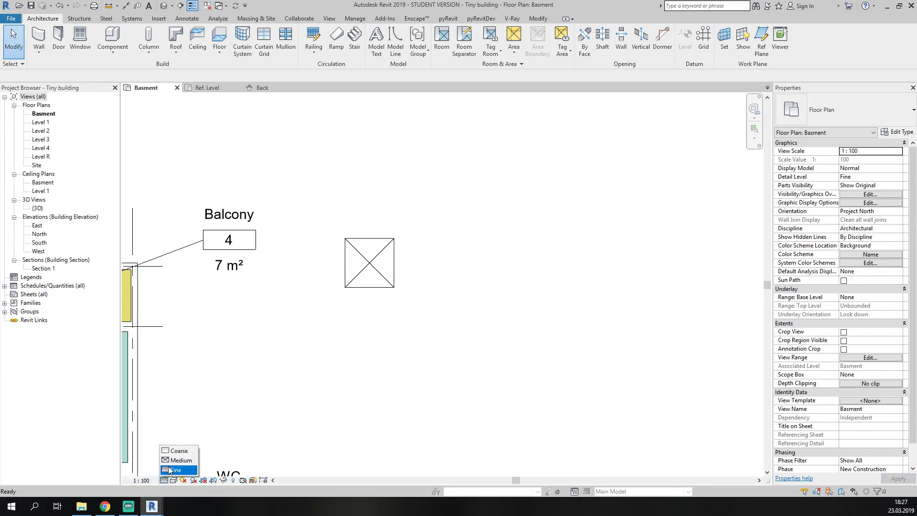
left_click(172, 450)
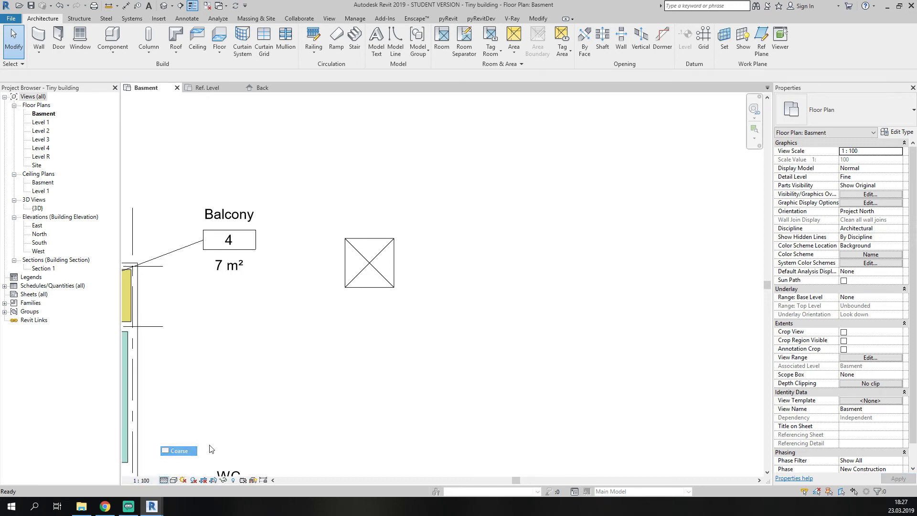
left_click(163, 480)
left_click(179, 462)
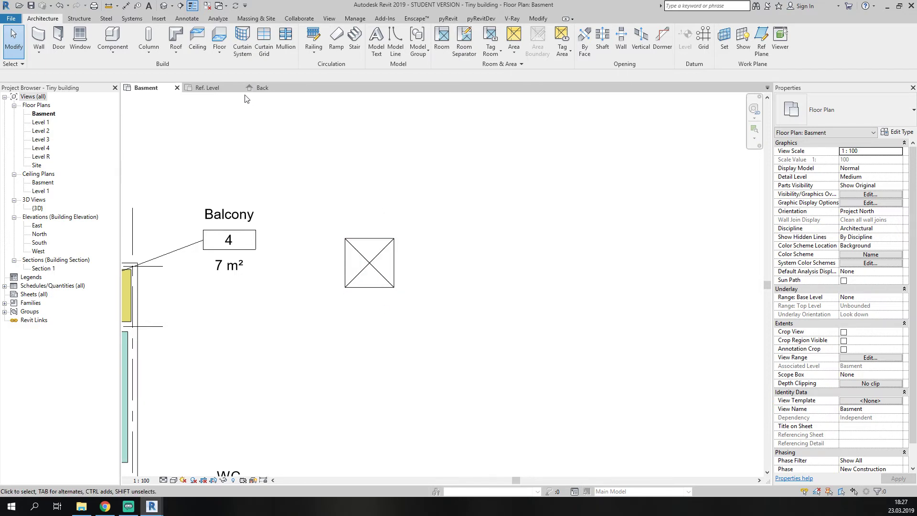
Check the void extrusion's visibility settings in the family without changing them, and look at the void in the Back elevation.
left_click(204, 88)
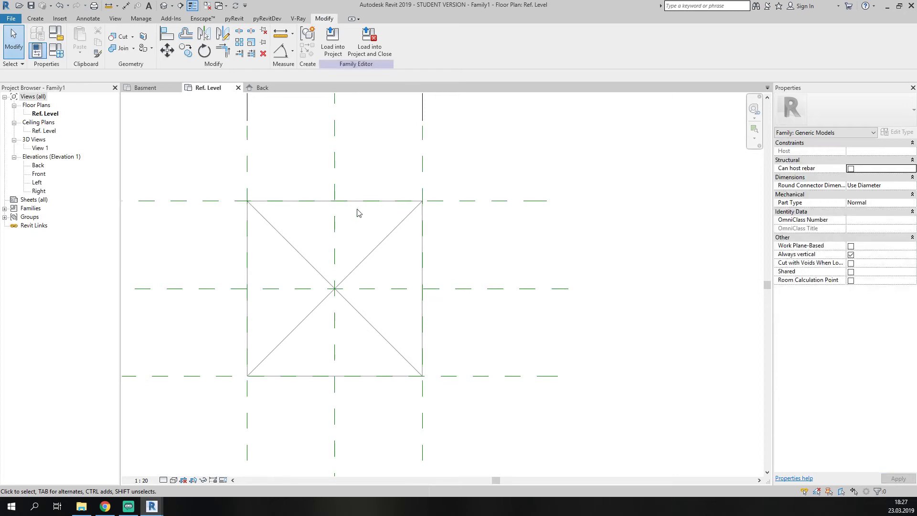
left_click(323, 211)
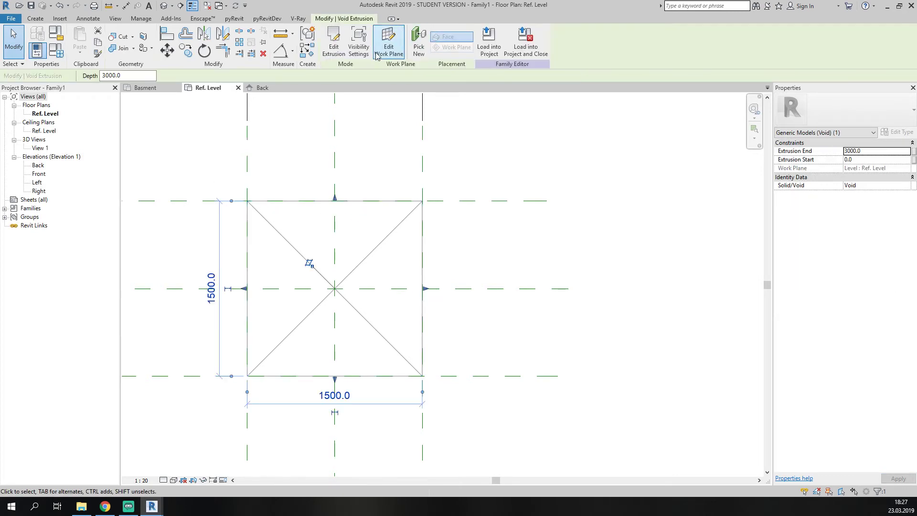
left_click(359, 43)
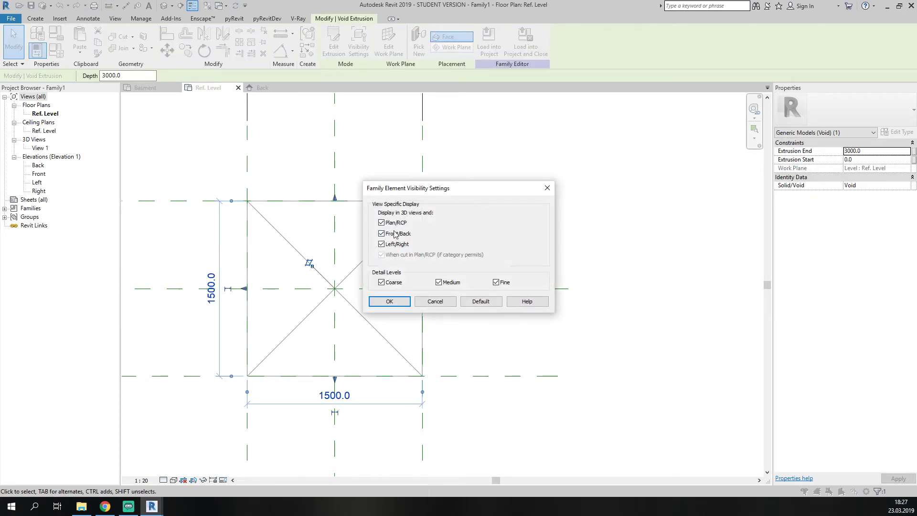
left_click(548, 187)
scroll(548, 298, "down", 3)
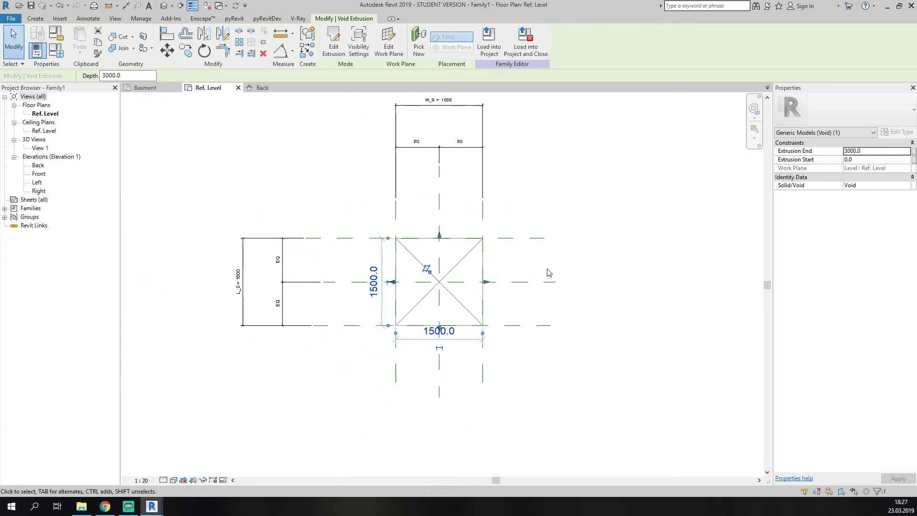
left_click(271, 90)
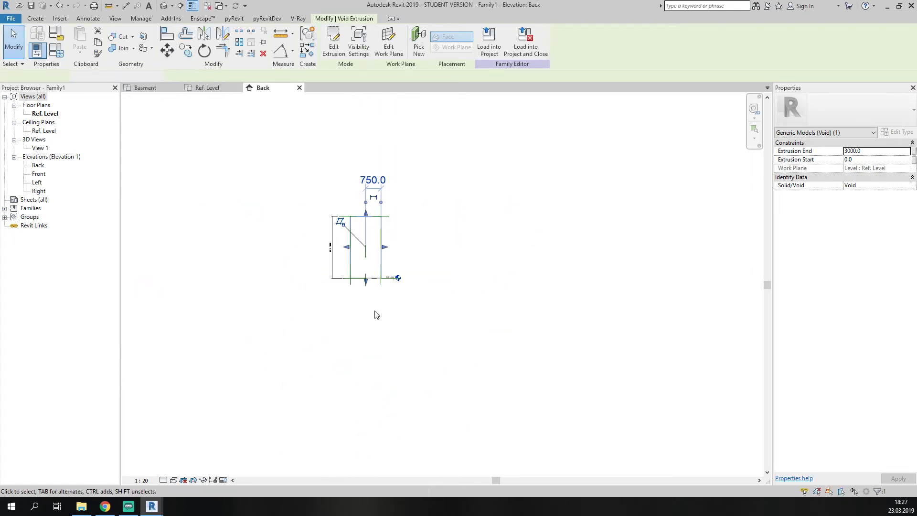
Return to the project's Basment plan and move the crossed square instance into the Kitchen, against its upper right corner.
left_click(141, 89)
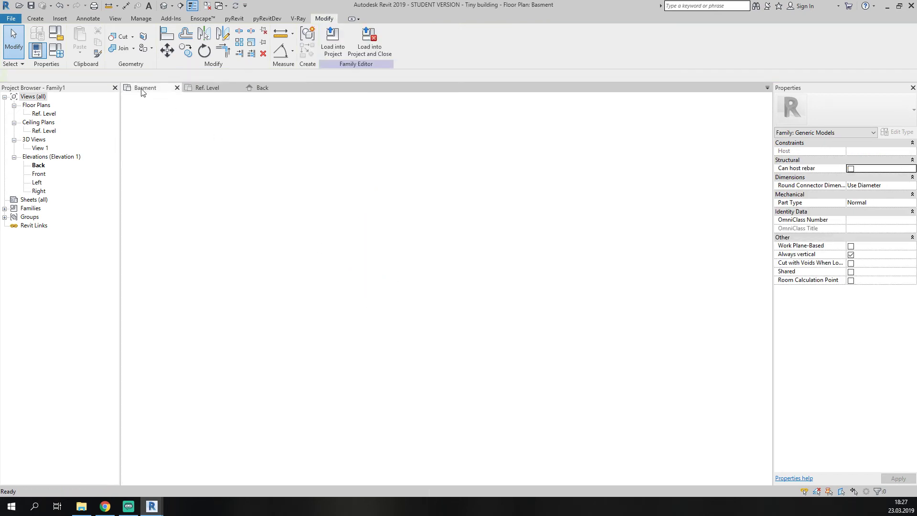
scroll(375, 273, "up", 4)
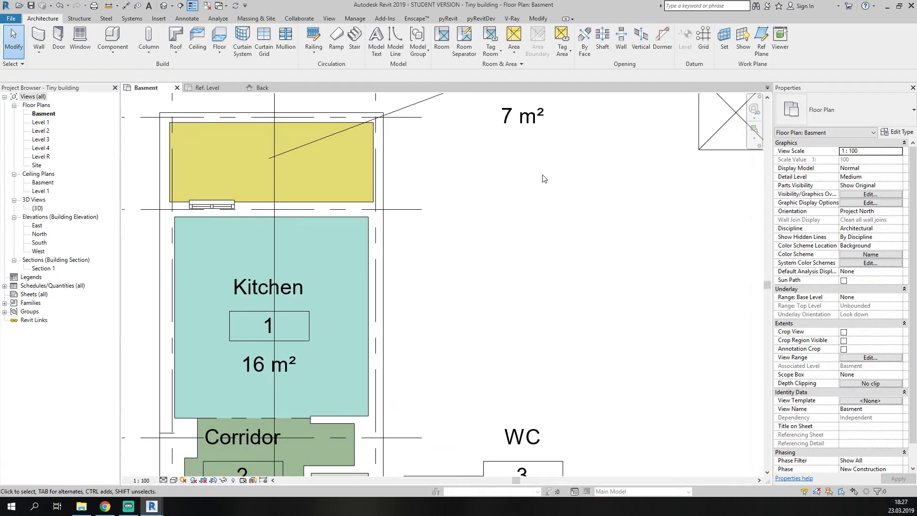
scroll(356, 292, "down", 3)
left_click(356, 293)
mouse_move(356, 292)
left_mouse_down()
mouse_move(344, 272)
mouse_move(351, 274)
left_mouse_up()
key("Escape")
scroll(361, 272, "up", 2)
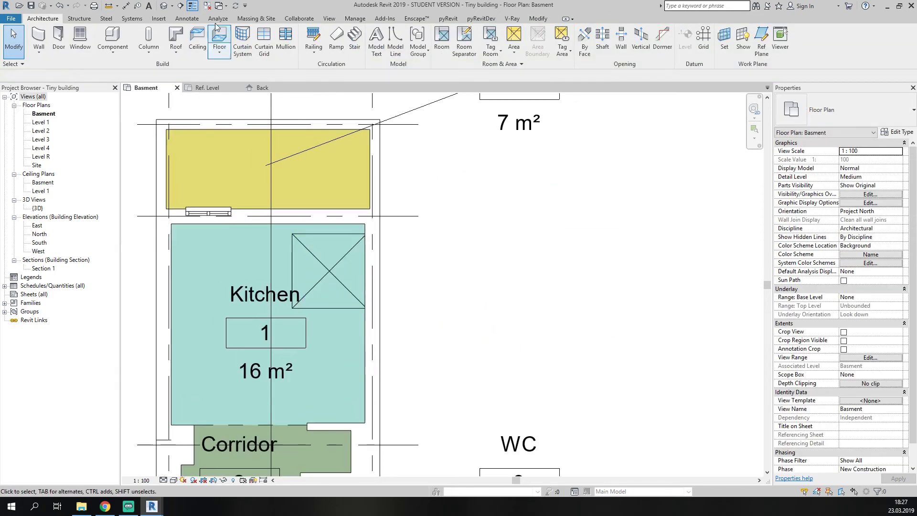
left_click(540, 19)
left_click(114, 43)
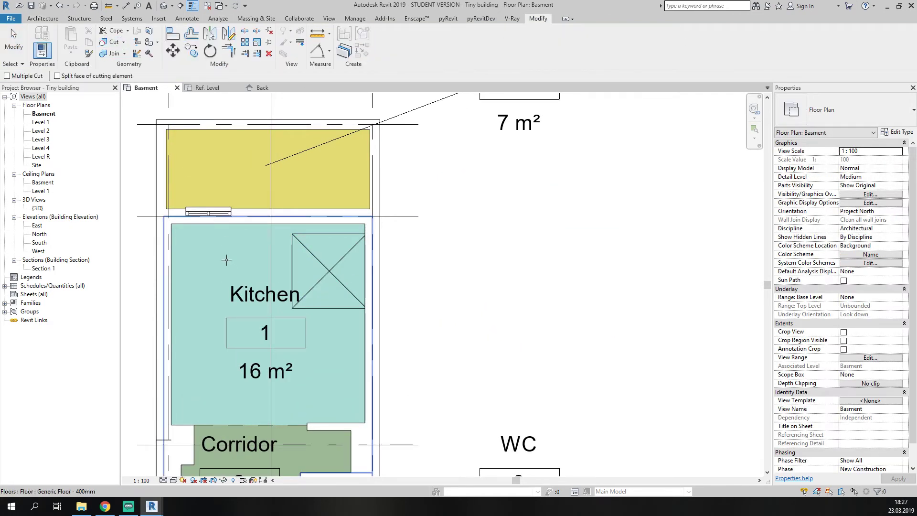
key("Escape")
Isolate the Kitchen's crossed square instance in a 3D section box view and extend the box well below the floor.
left_click(300, 241)
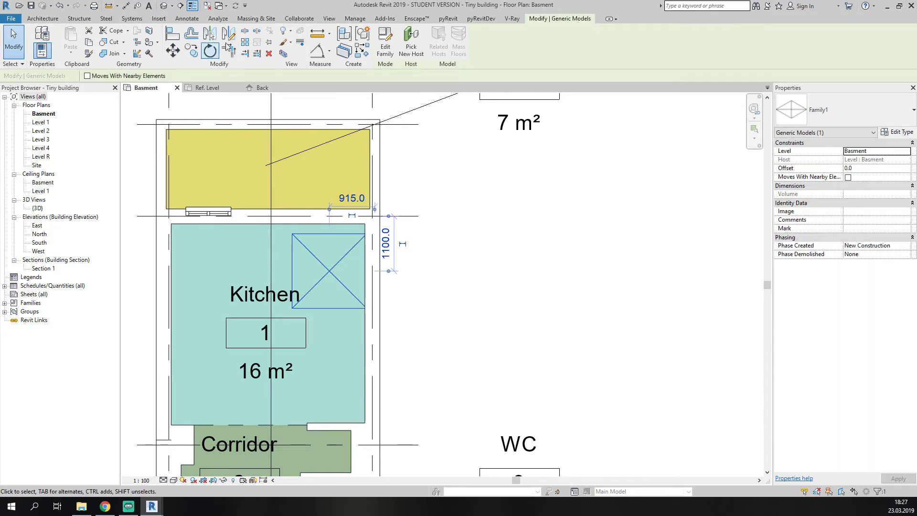
left_click(284, 53)
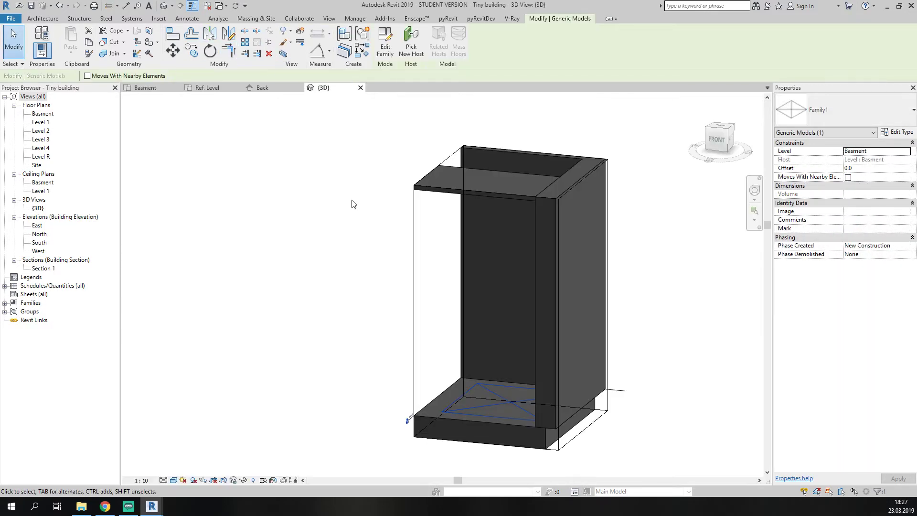
scroll(350, 210, "down", 3)
middle_click_drag(348, 214, 409, 254, "shift")
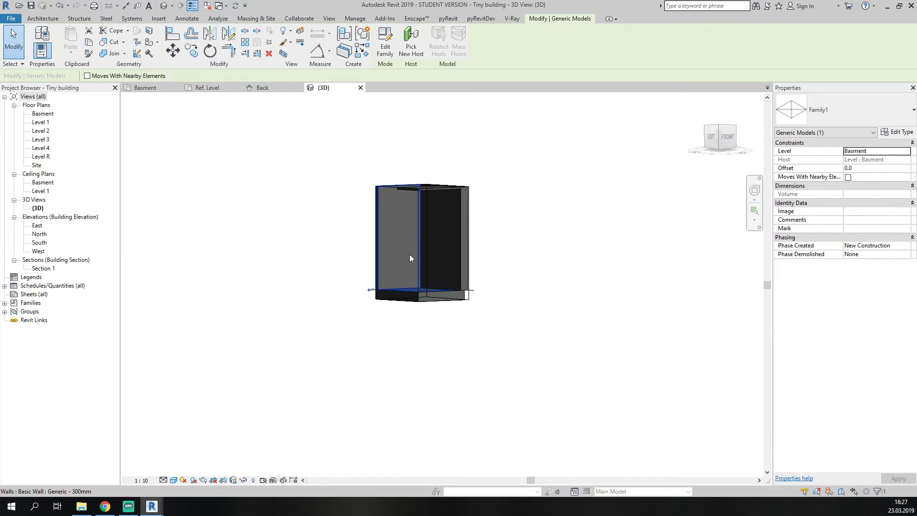
left_click(417, 257)
left_click_drag(437, 304, 438, 409)
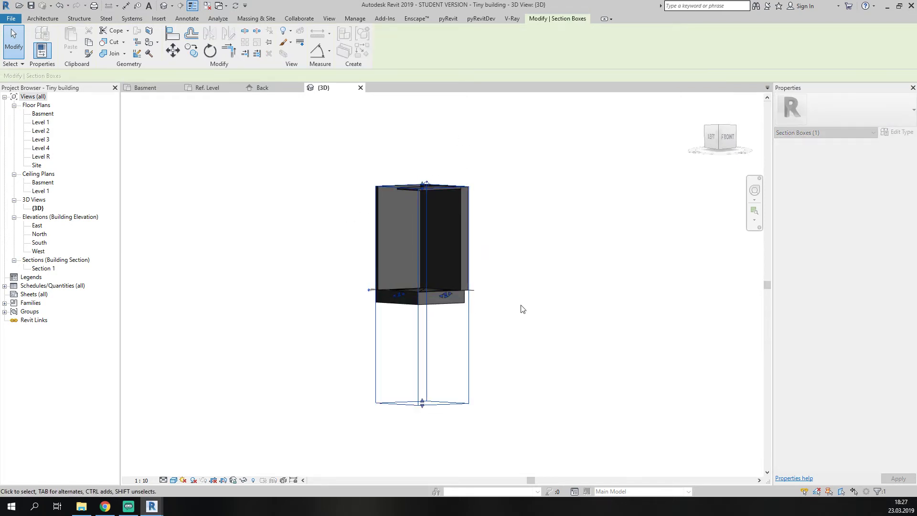
Shift the crossed square instance slightly across the floor in the 3D view, and reopen the Basment floor plan.
middle_click_drag(523, 307, 463, 428, "shift")
left_click(422, 293)
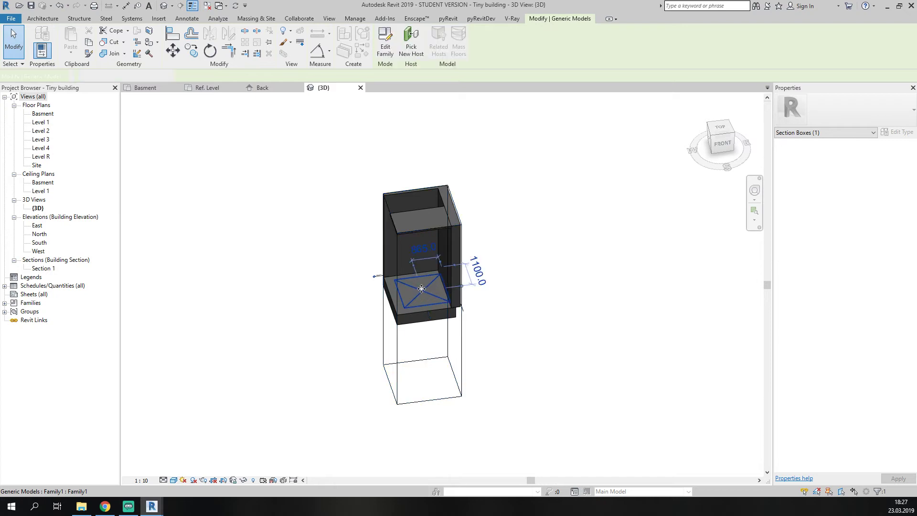
scroll(415, 292, "up", 4)
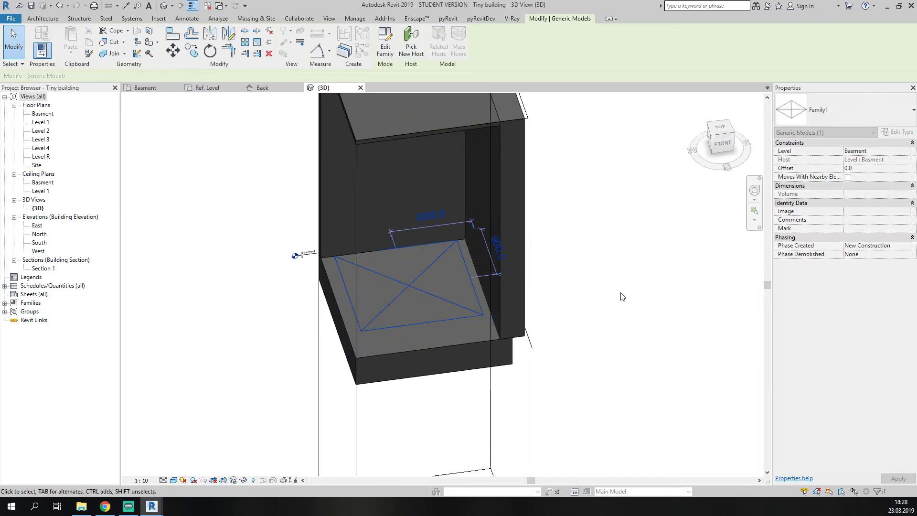
left_click(655, 287)
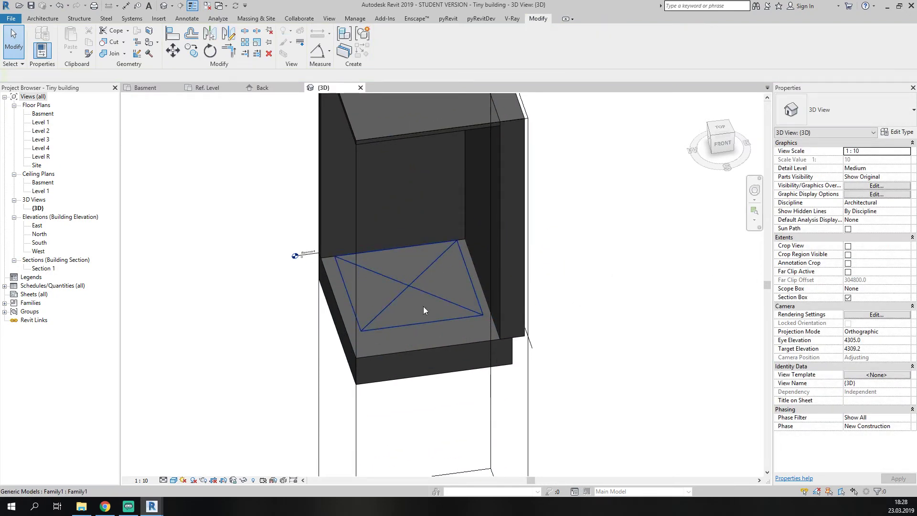
double_click(296, 255)
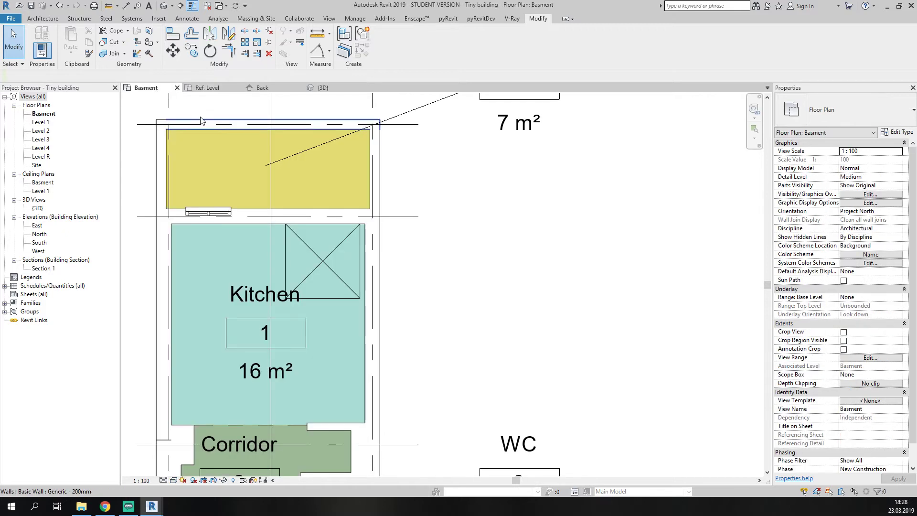
Create a new family from the Metric Generic Model face based template.
left_click(216, 89)
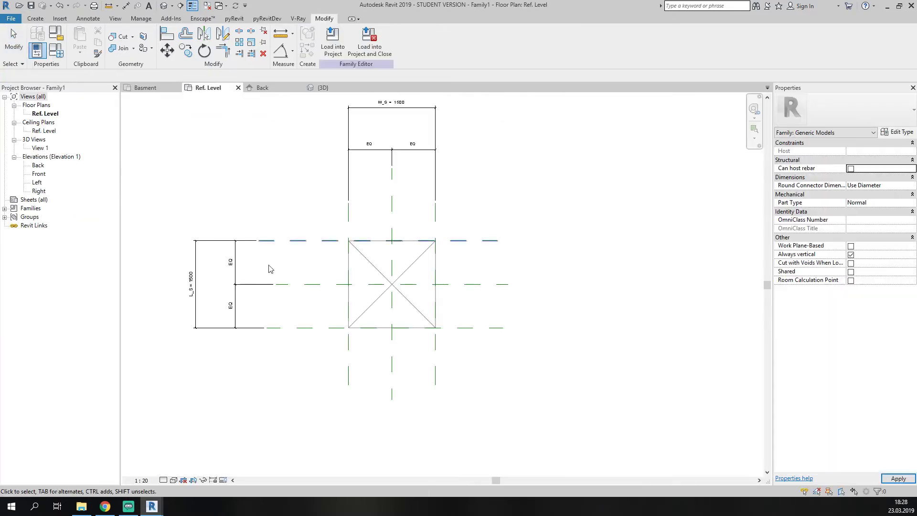
left_click(6, 21)
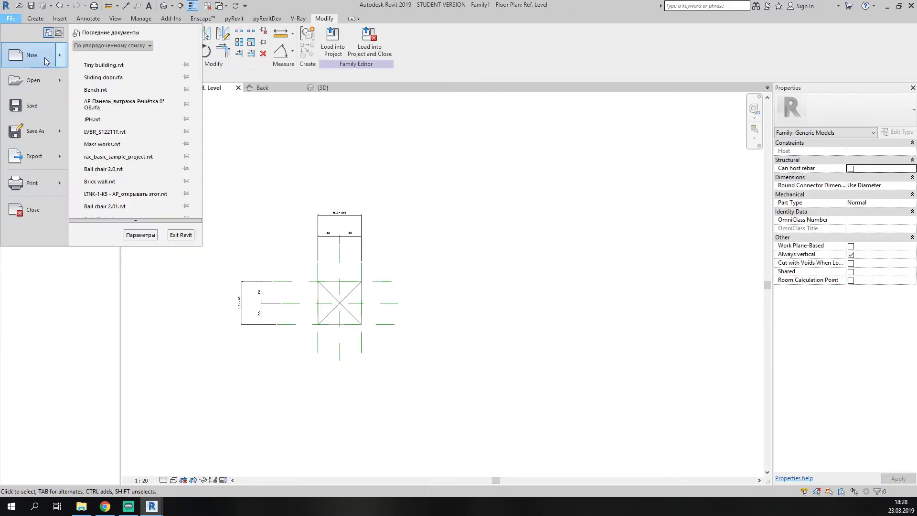
mouse_move(46, 56)
left_click(116, 85)
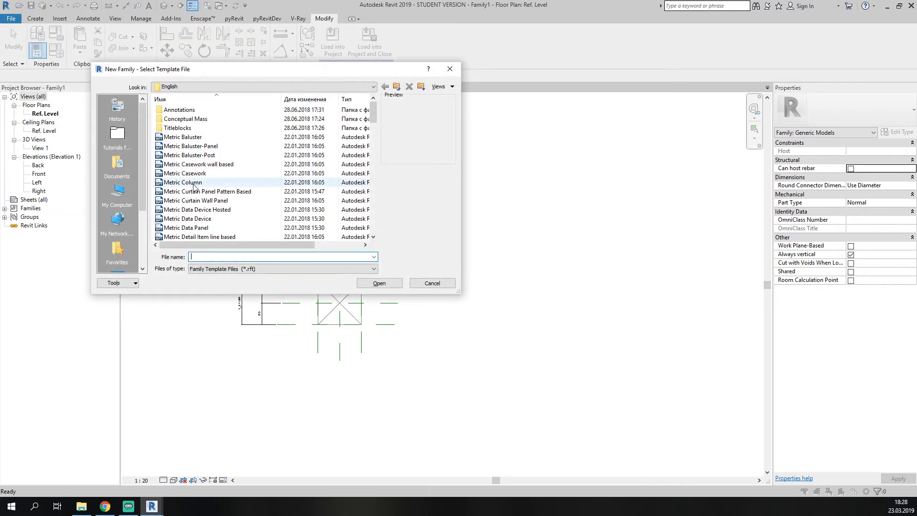
scroll(193, 187, "down", 8)
scroll(194, 186, "down", 3)
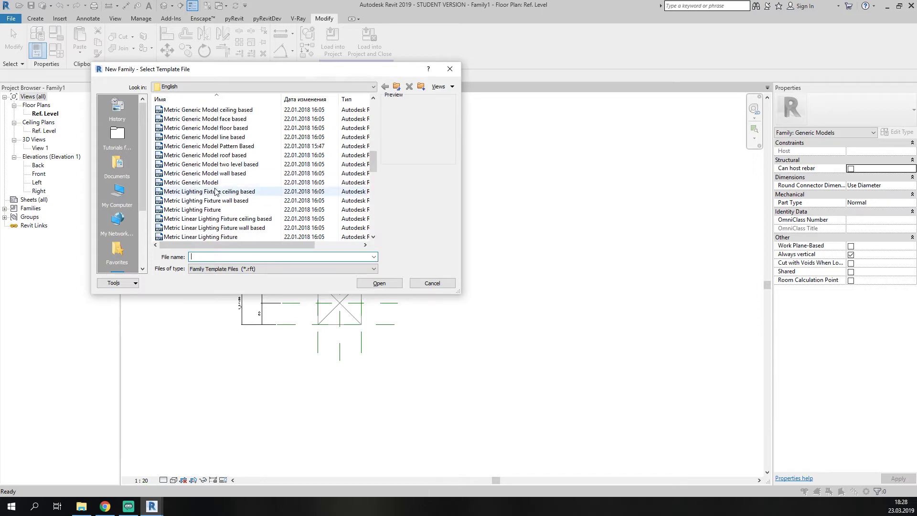
scroll(220, 189, "up", 5)
scroll(243, 191, "down", 2)
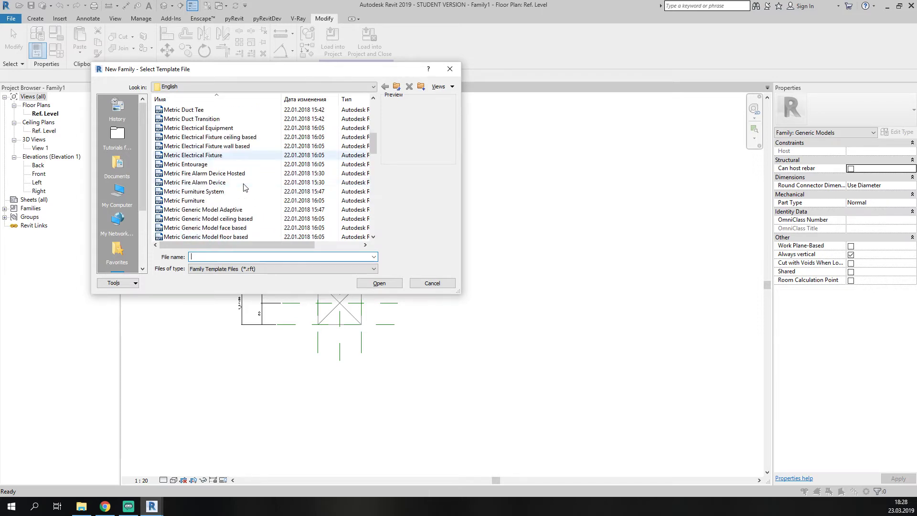
left_click(242, 202)
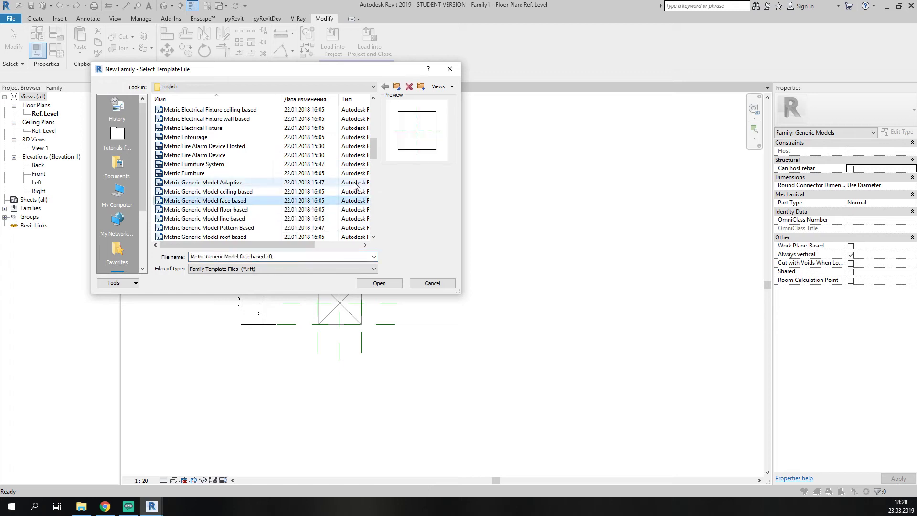
left_click(379, 283)
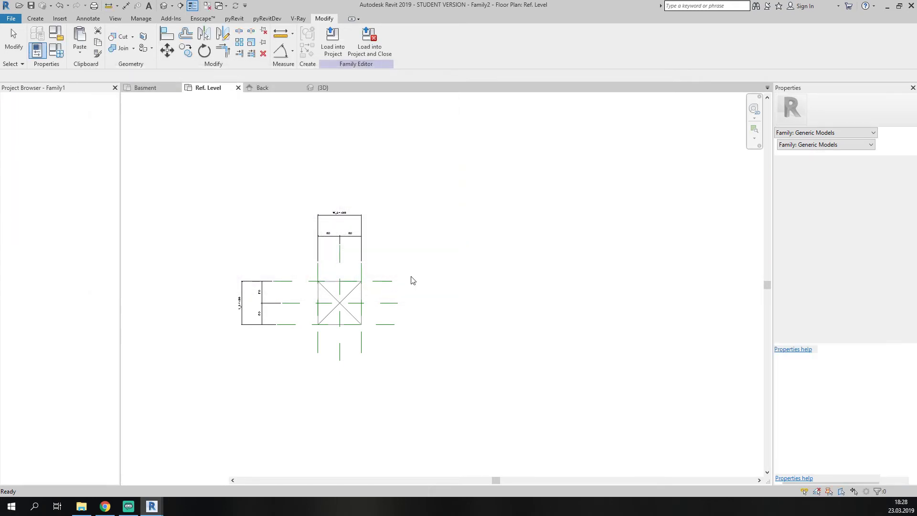
Inspect the face based template's host extrusion in the default 3D view, and return to the Ref. Level floor plan with inactive views closed.
middle_click_drag(448, 268, 348, 213)
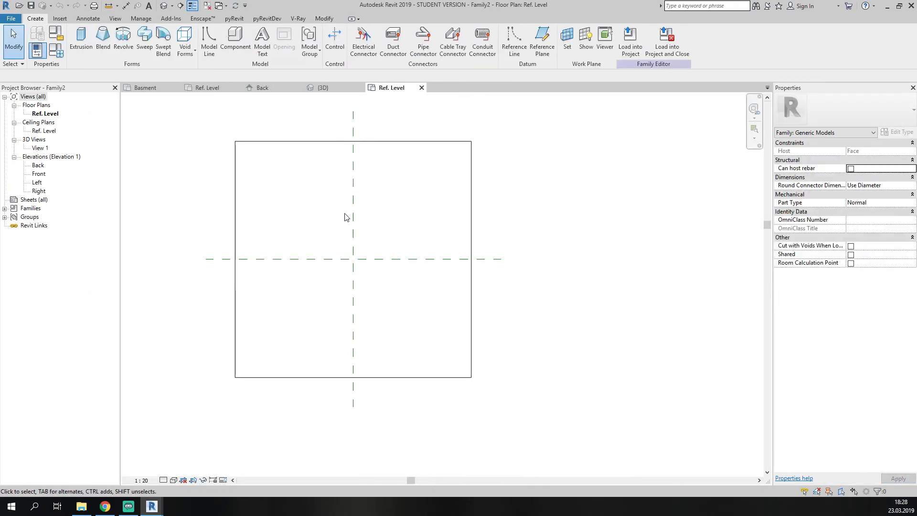
left_click_drag(527, 119, 459, 201)
left_click(162, 7)
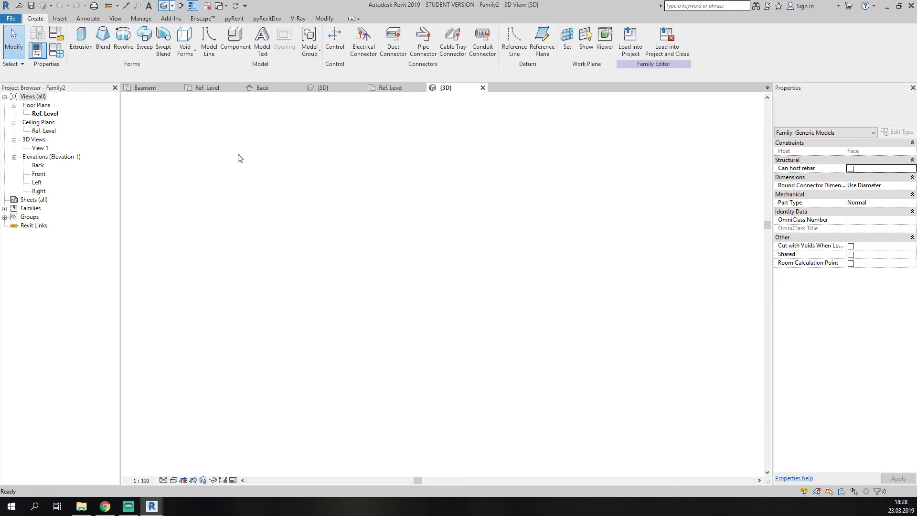
left_click(225, 257)
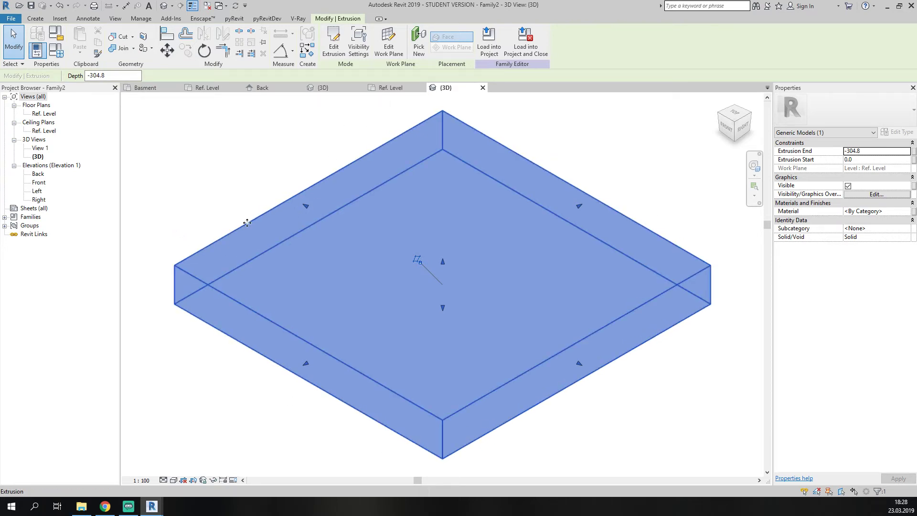
left_click(193, 184)
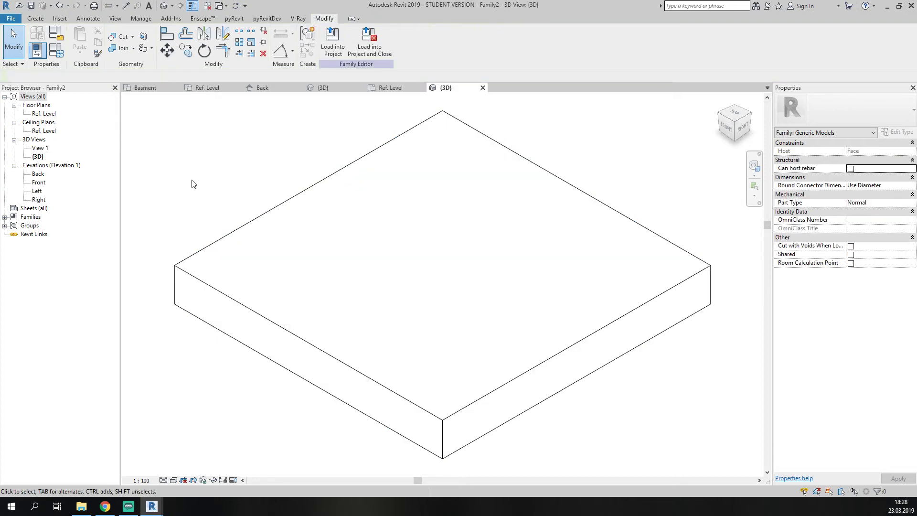
left_click(208, 7)
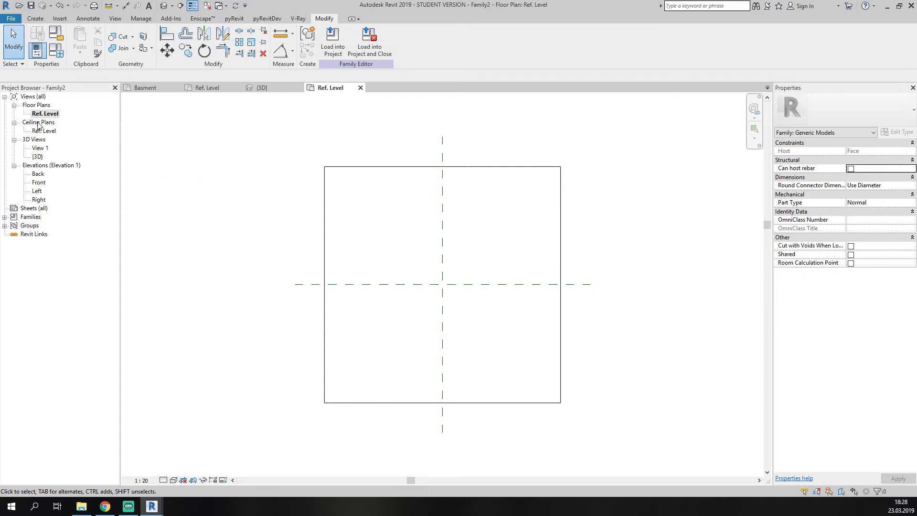
Draw two vertical reference planes, about 376 mm left and about 280 mm right of the Center (Left/Right) plane.
scroll(296, 211, "up", 3)
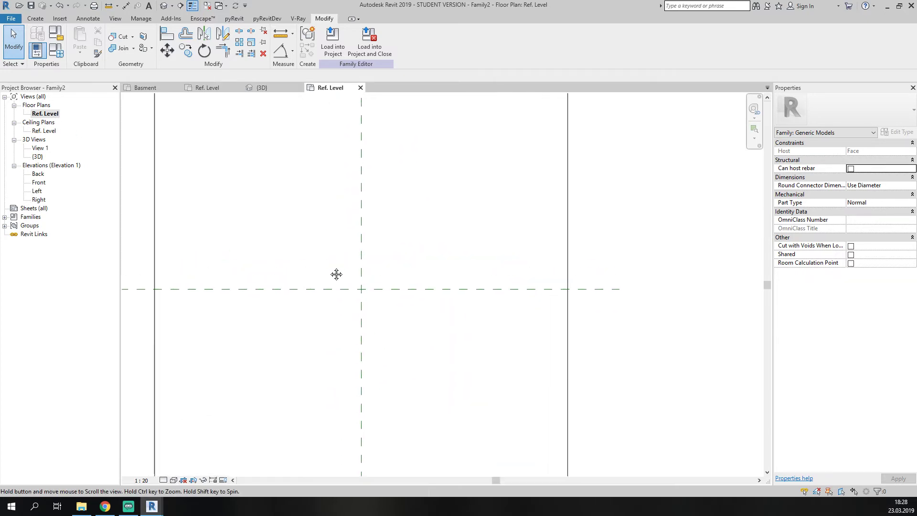
left_click(36, 18)
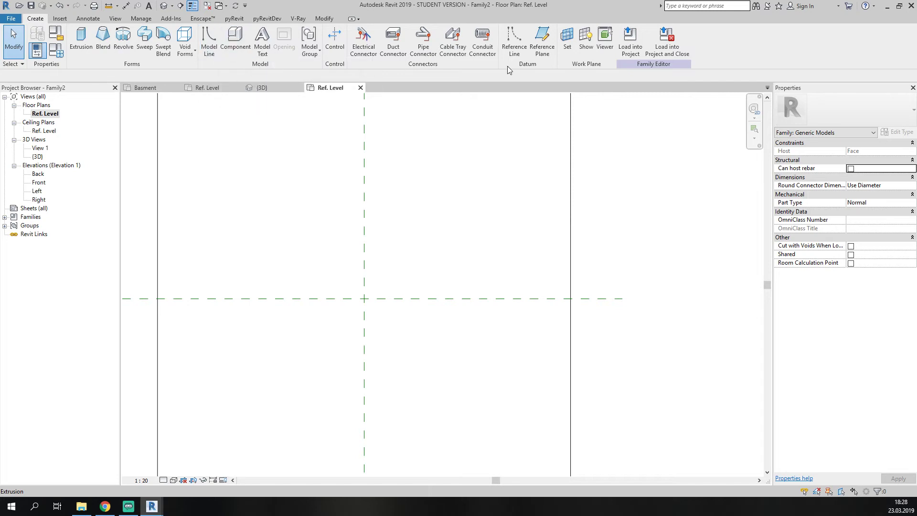
left_click(547, 43)
left_click(300, 374)
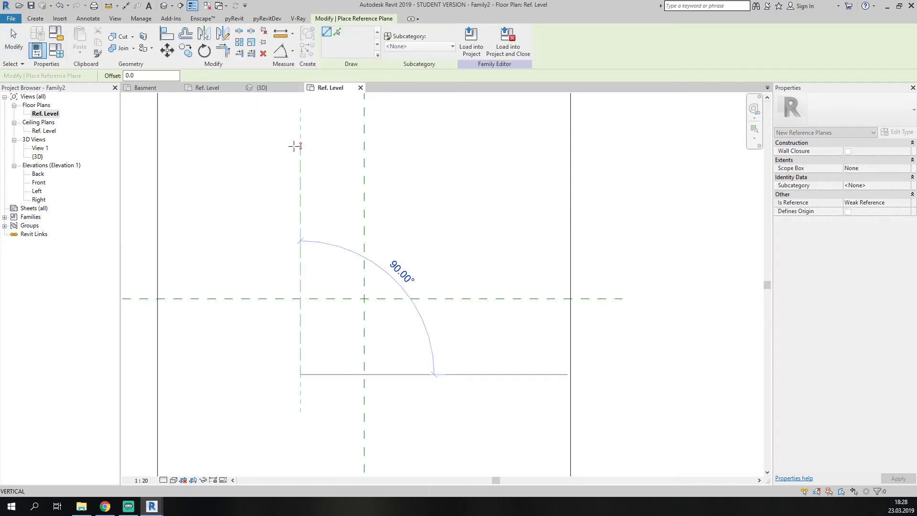
left_click(300, 221)
left_click(411, 221)
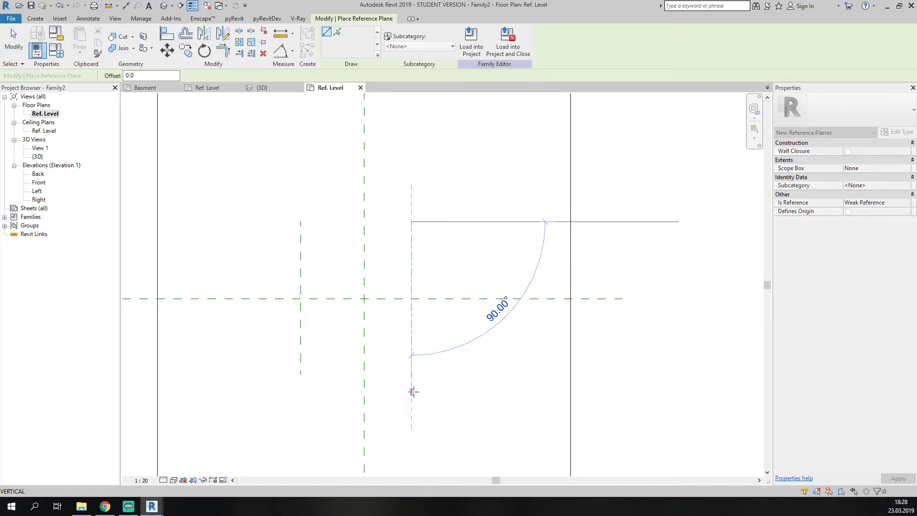
left_click(412, 374)
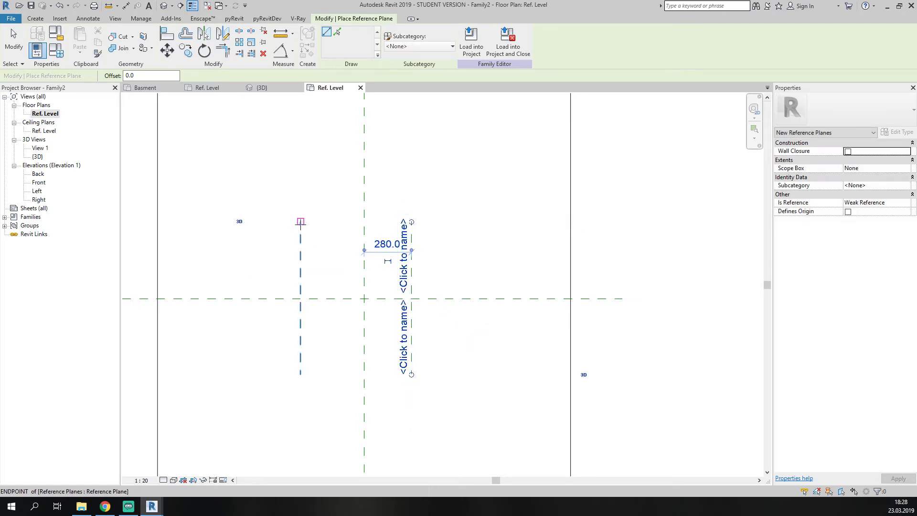
Draw a horizontal reference plane about 456 mm above the Center (Front/Back) plane, crossing the upper ends of both vertical planes.
left_click(248, 221)
left_click(472, 221)
key("Escape")
key("Escape")
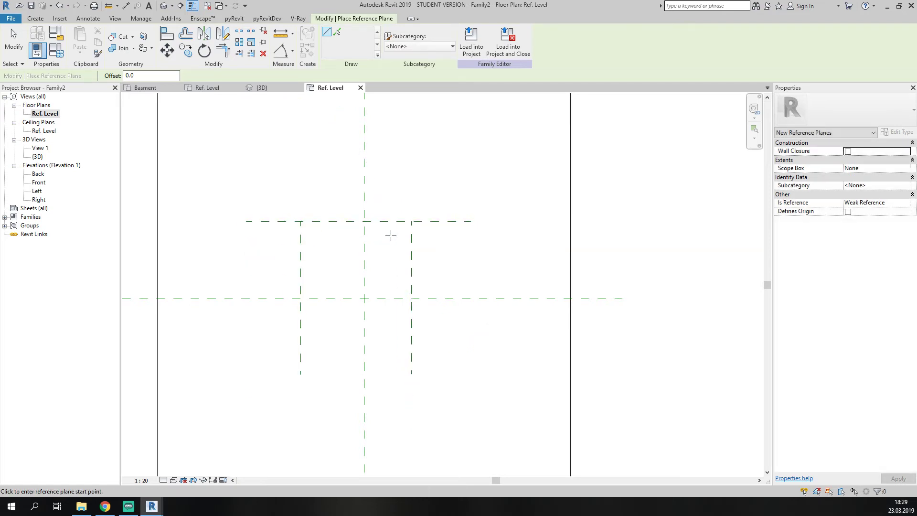
Dimension the distance between the upper horizontal reference plane and the Center (Front/Back) plane, placing it right of the vertical planes.
key("d")
key("i")
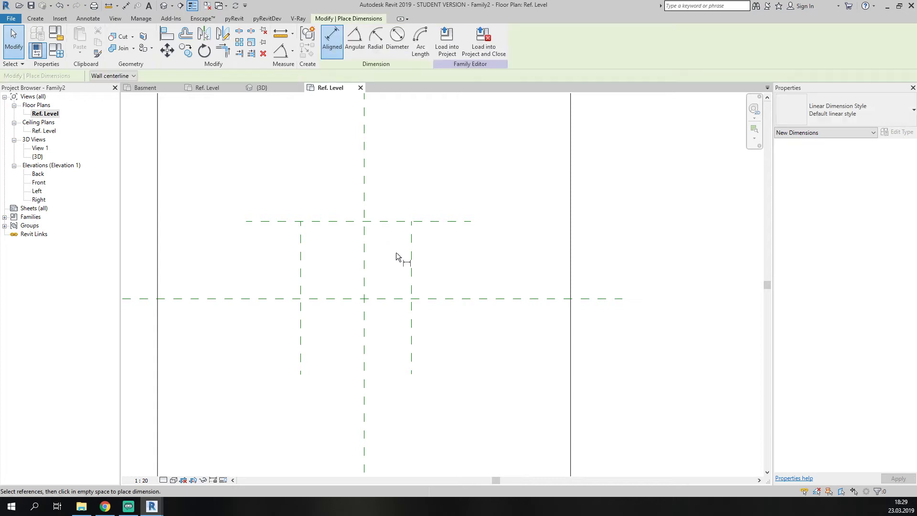
left_click(465, 221)
left_click(467, 299)
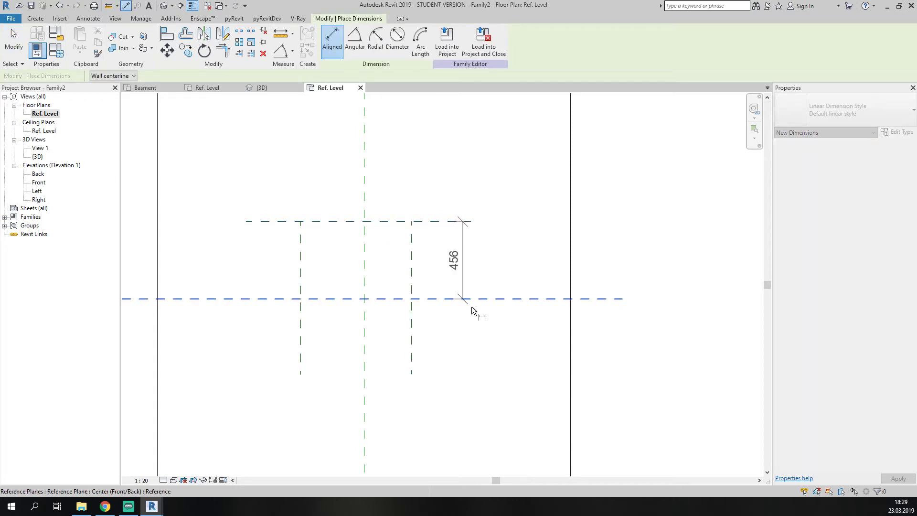
left_click(512, 306)
Add a continuous dimension across the left, center and right vertical reference planes and constrain its segments to be equal.
left_click(300, 339)
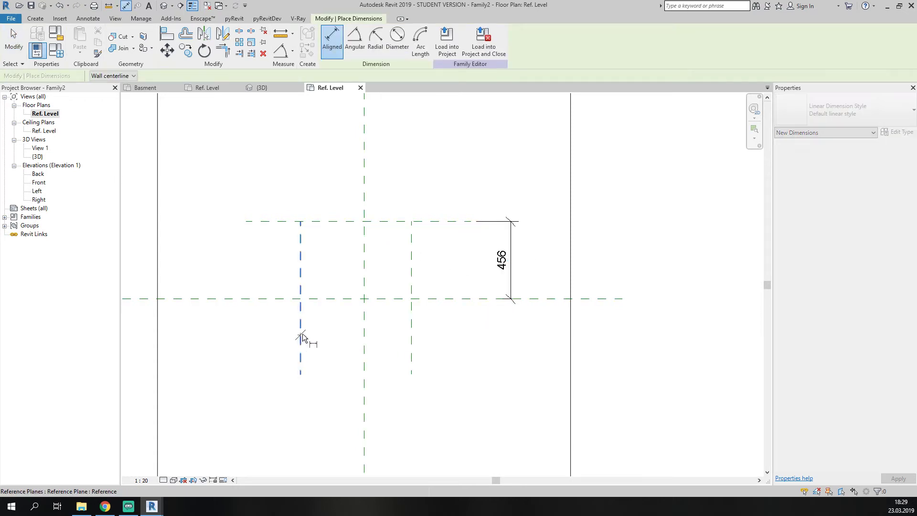
left_click(364, 342)
left_click(411, 343)
middle_click_drag(431, 384, 428, 309)
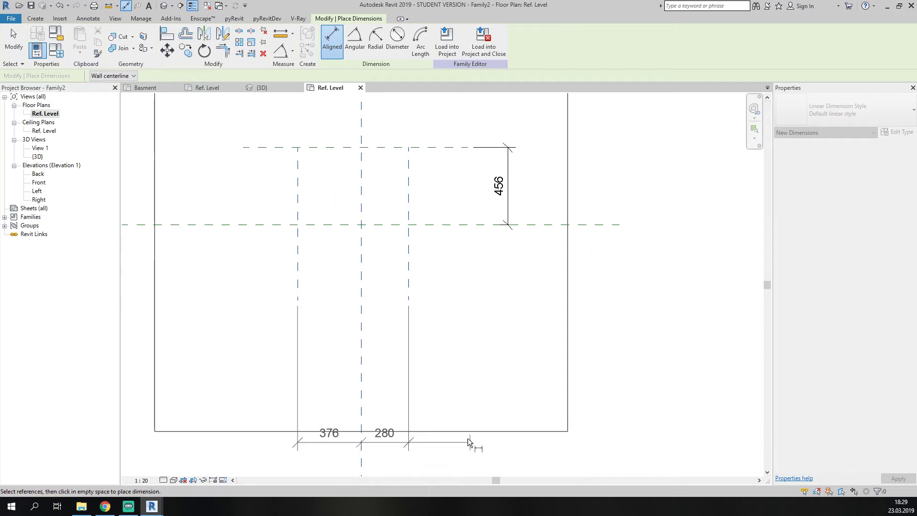
left_click(443, 385)
key("Escape")
left_click(395, 389)
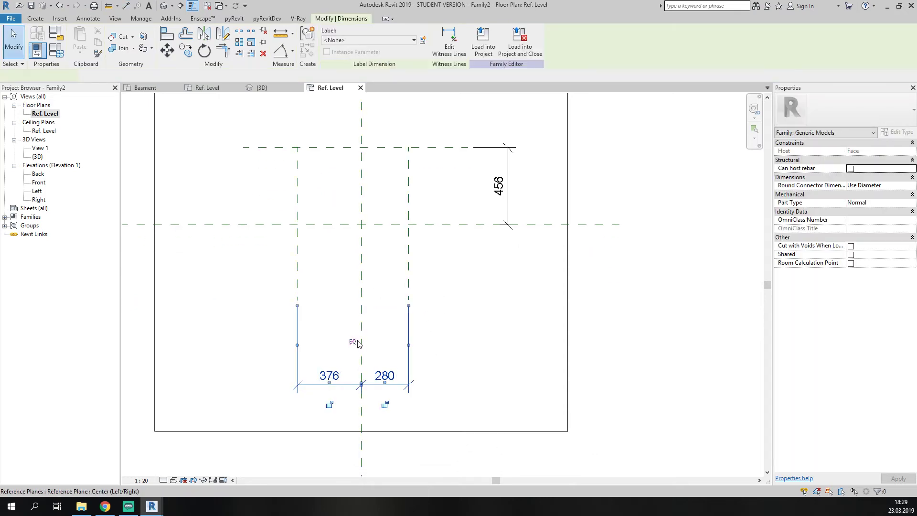
left_click(354, 342)
key("Escape")
Add an overall dimension between the two outer vertical reference planes, below the EQ dimension string.
middle_click_drag(429, 340, 436, 317)
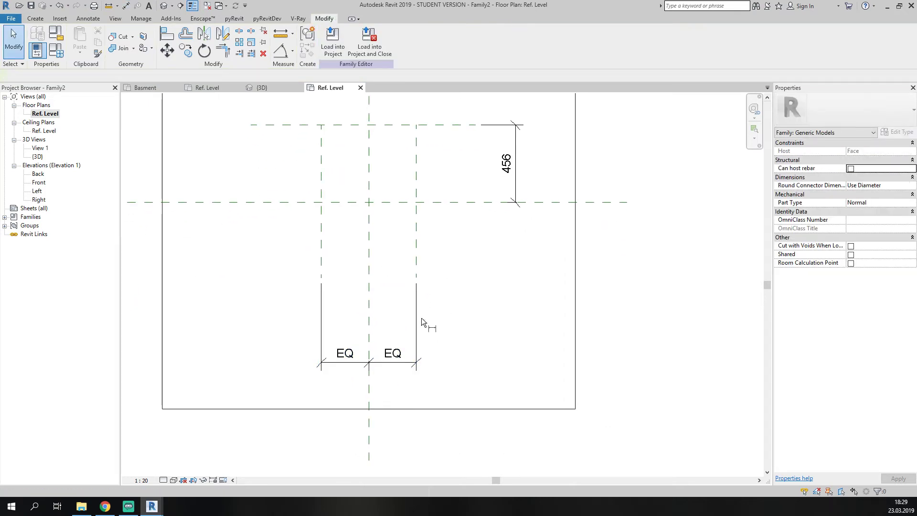
key("d")
key("i")
left_click(322, 265)
left_click(422, 265)
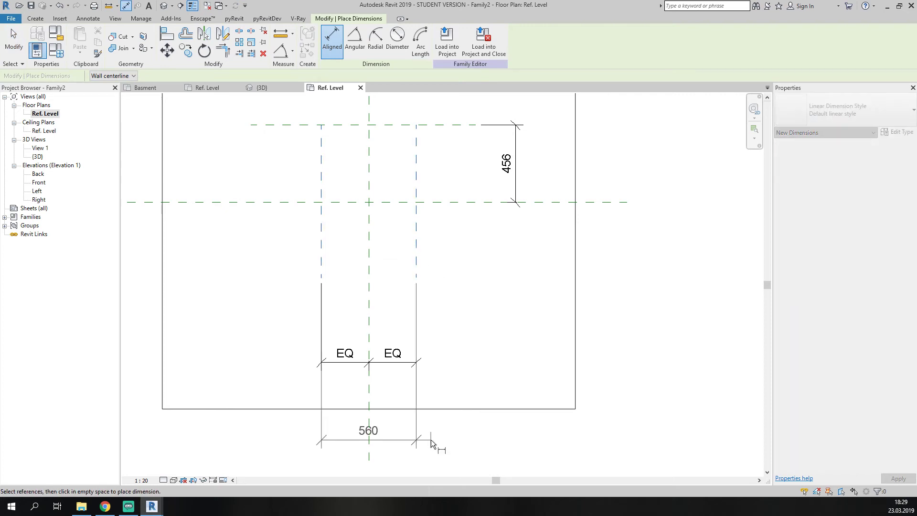
left_click(423, 397)
key("Escape")
Label the dimension between the upper horizontal and Center (Front/Back) planes with a new instance family parameter named L.
middle_click_drag(492, 272, 449, 364)
left_click(464, 257)
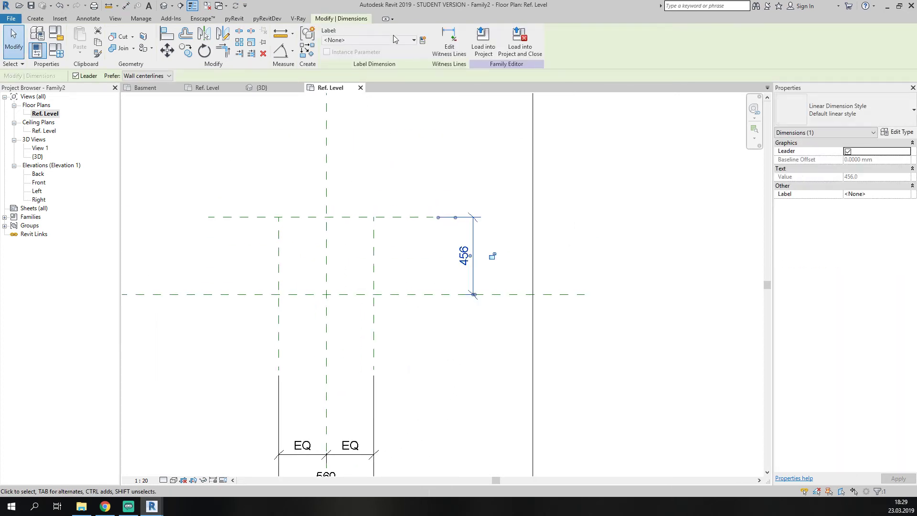
left_click(423, 41)
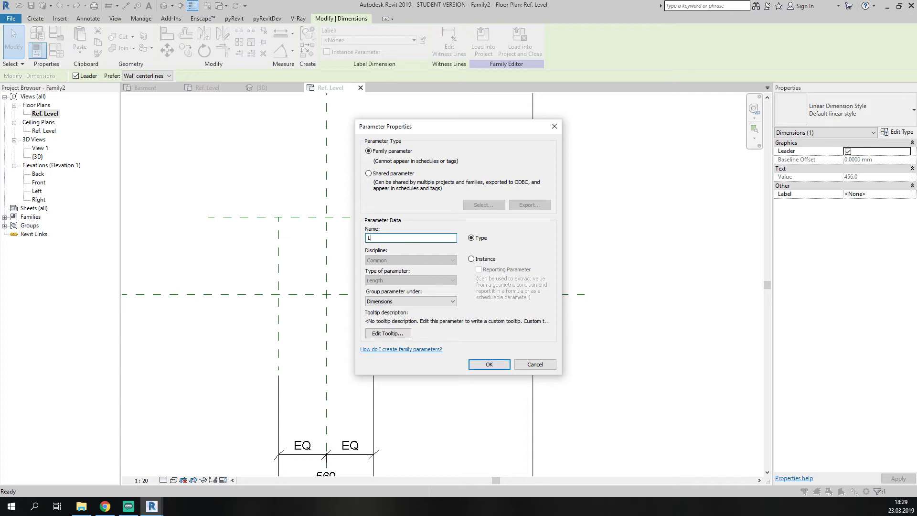
type("L")
left_click(490, 259)
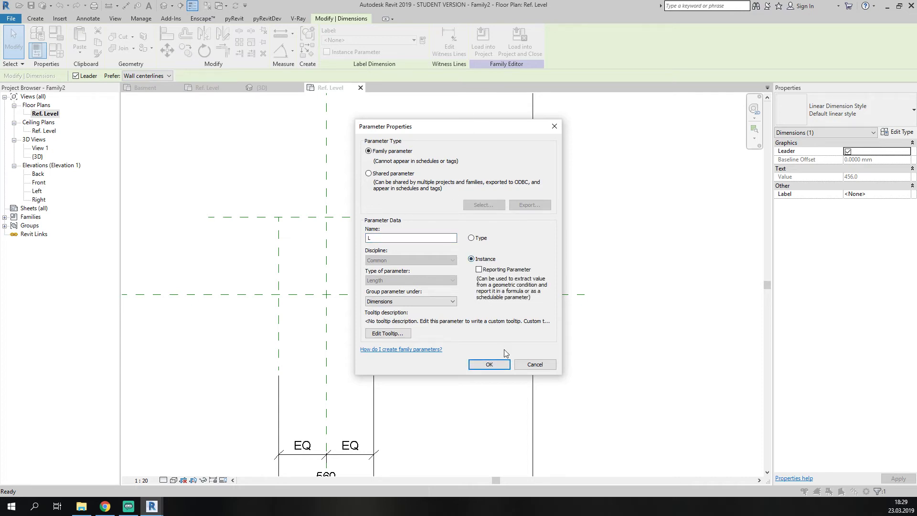
Label the length dimension with instance parameter L and the width dimension across the vertical reference planes with instance parameter W.
key("Return")
middle_click_drag(391, 422, 424, 287)
left_click(388, 351)
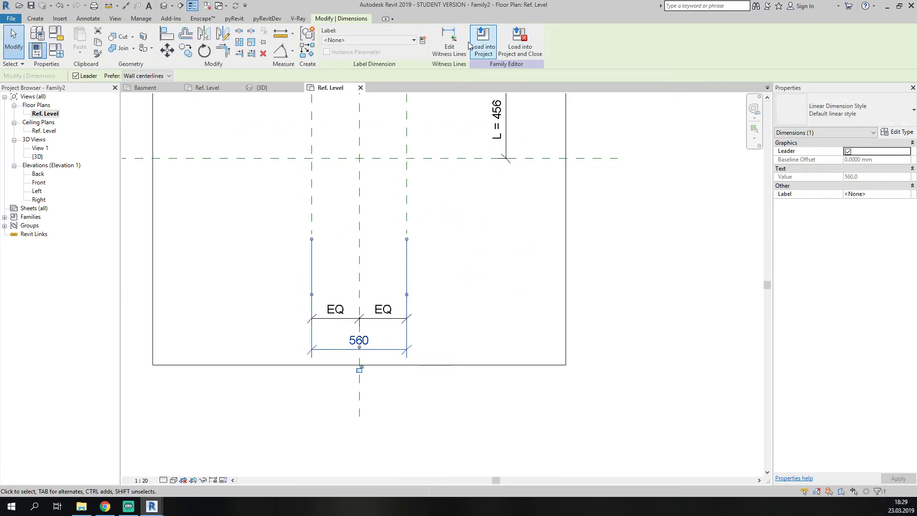
left_click(423, 40)
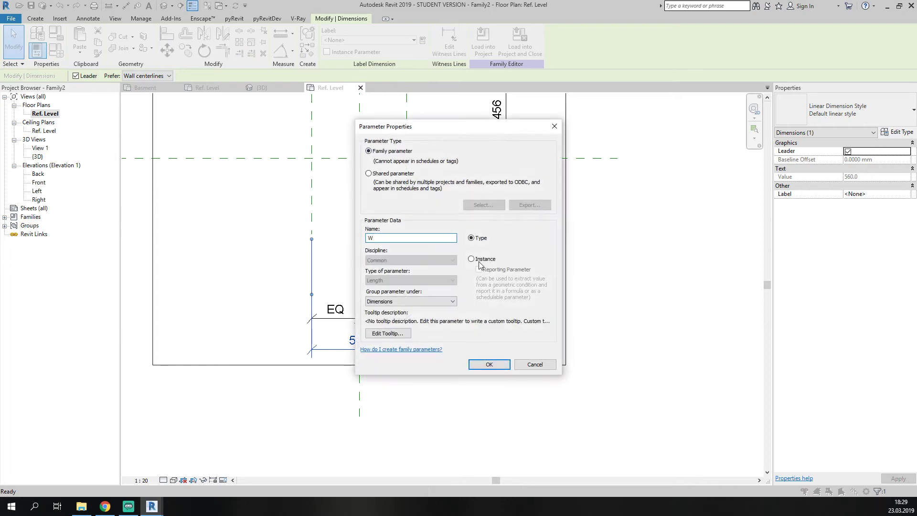
type("W")
left_click(472, 259)
left_click(489, 364)
left_click(449, 246)
Set the family's L parameter to 1500 in the family types.
middle_click_drag(449, 245, 462, 366)
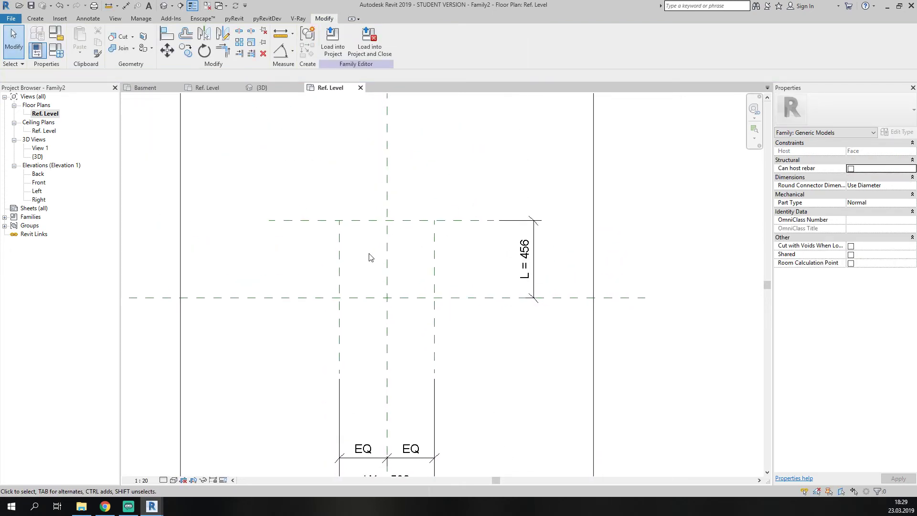
middle_click_drag(271, 175, 274, 194)
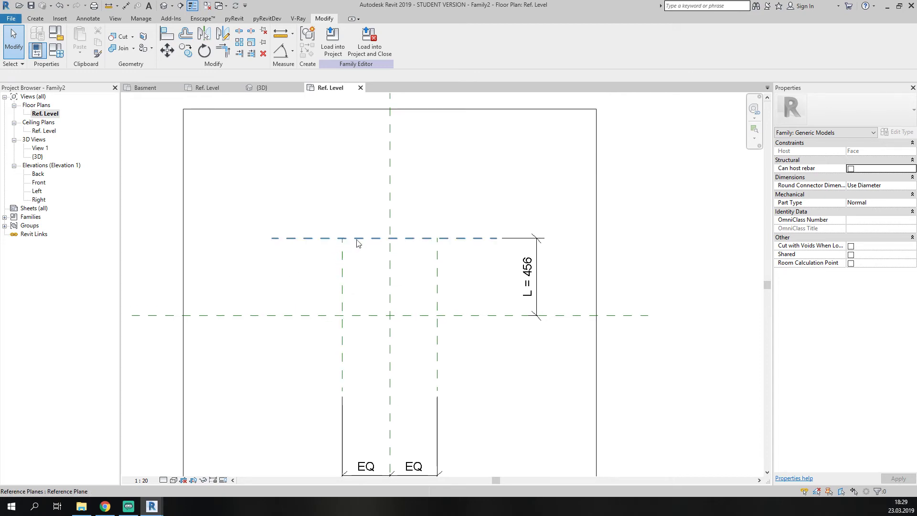
left_click(58, 53)
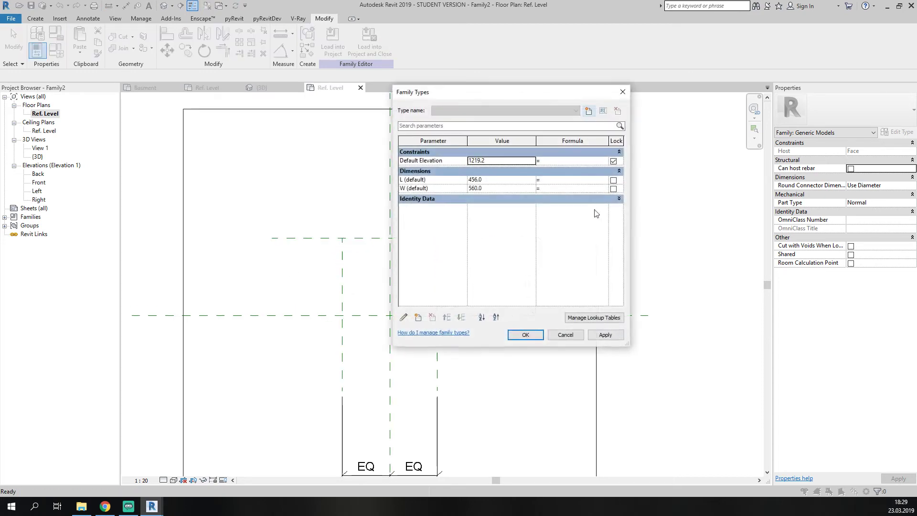
left_click_drag(466, 93, 539, 96)
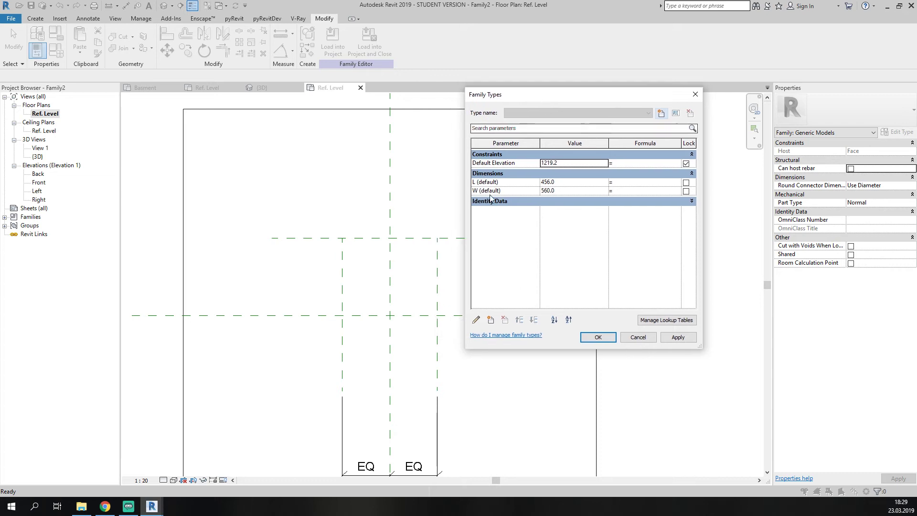
left_click(568, 182)
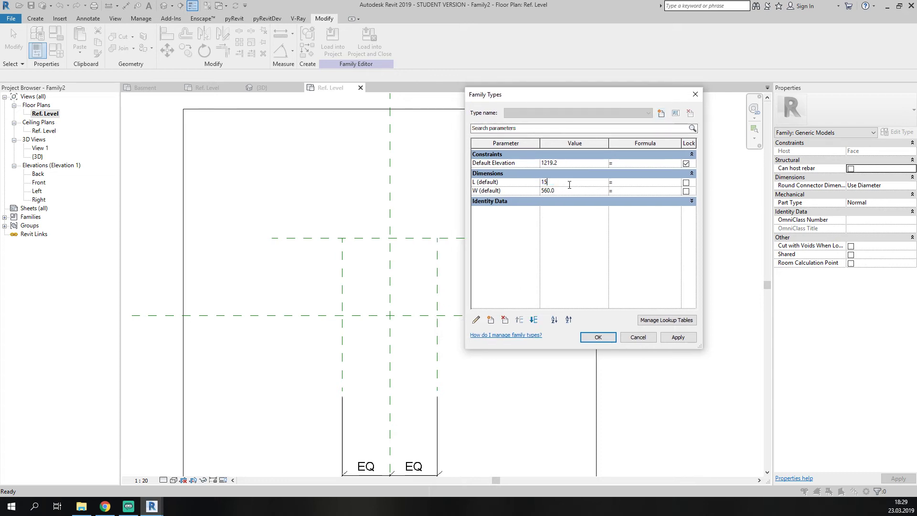
left_click(593, 338)
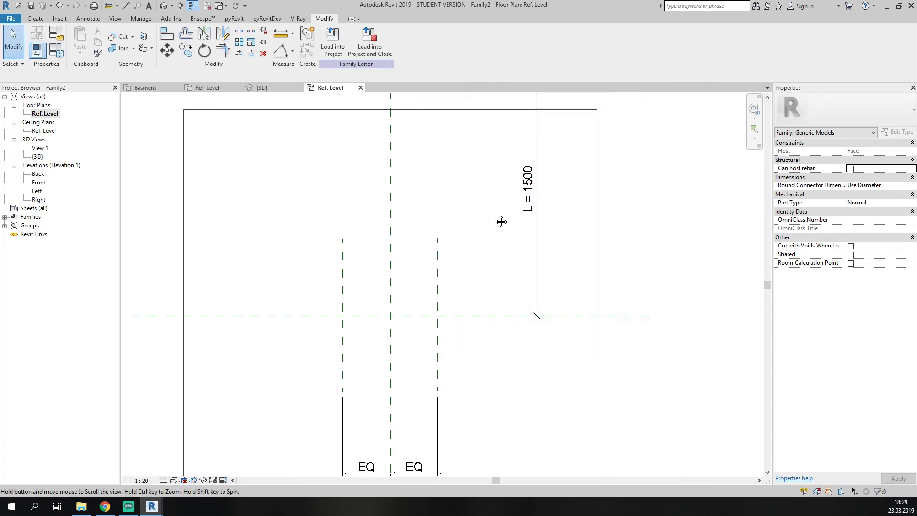
Extend the two outer vertical reference planes upward past the horizontal plane at the end of dimension L.
scroll(483, 328, "down", 3)
left_click(461, 327)
left_click_drag(460, 323, 461, 148)
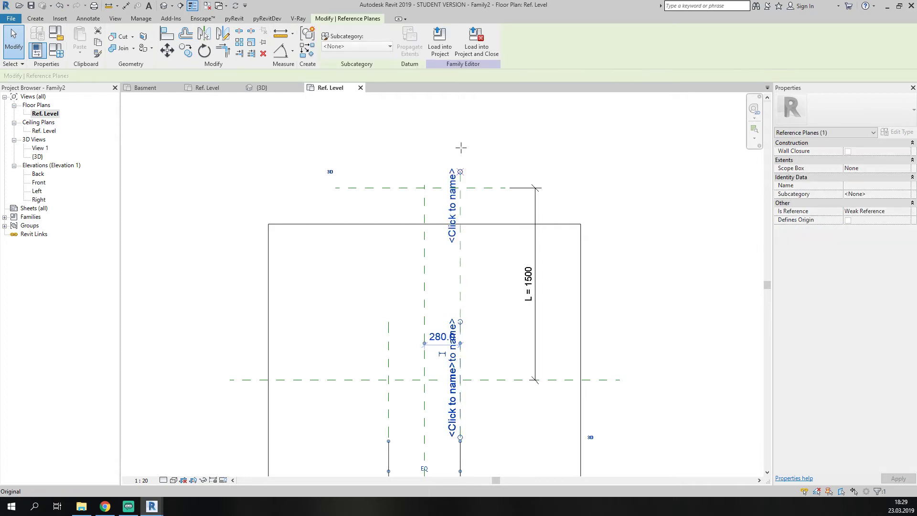
left_click(388, 323)
left_click_drag(388, 324, 389, 146)
left_click(487, 289)
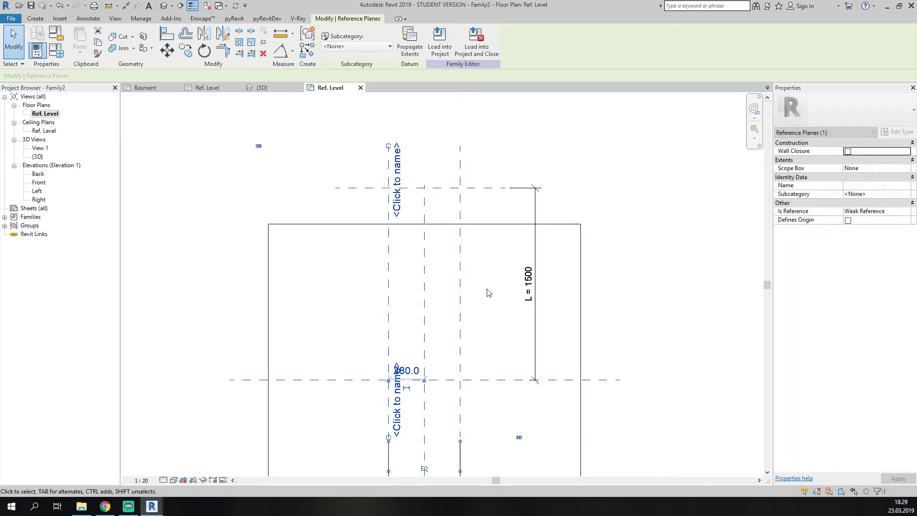
Start a solid Sweep in the reference level plan.
middle_click_drag(492, 277, 404, 244)
left_click(34, 18)
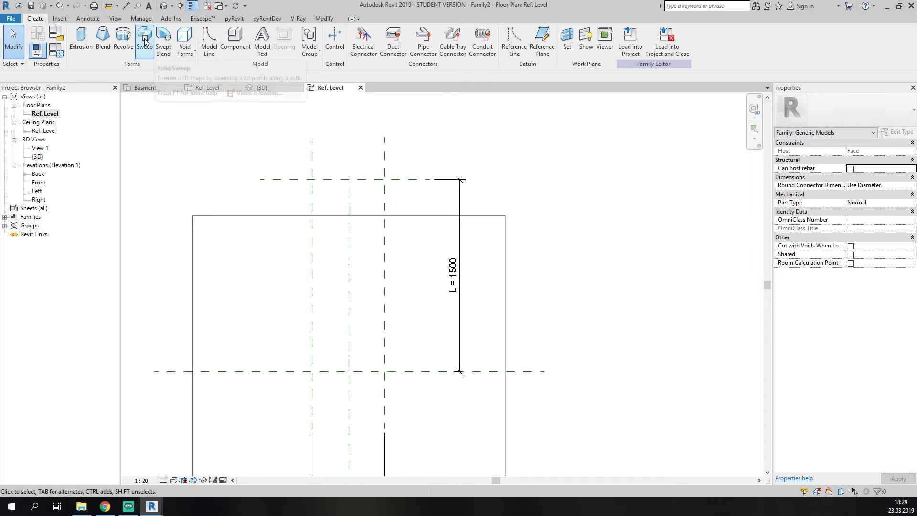
left_click(145, 54)
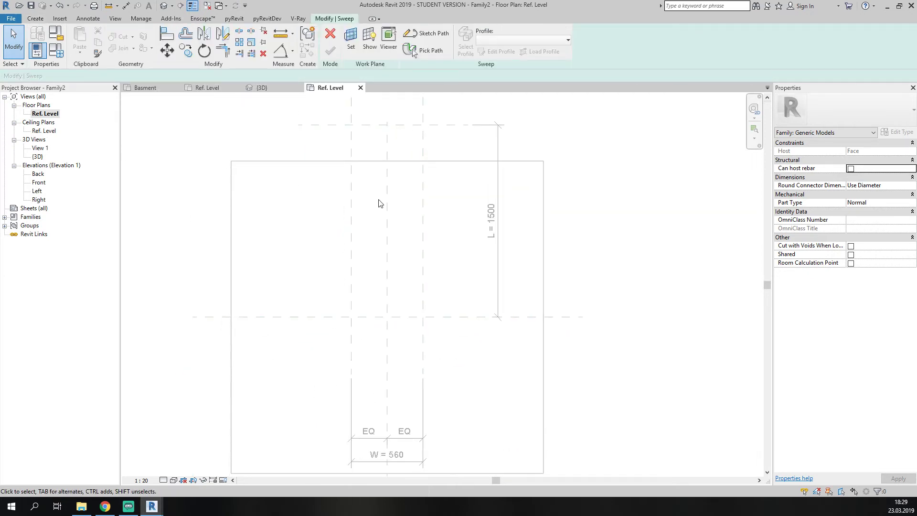
double_click(41, 177)
middle_click_drag(396, 361, 363, 306)
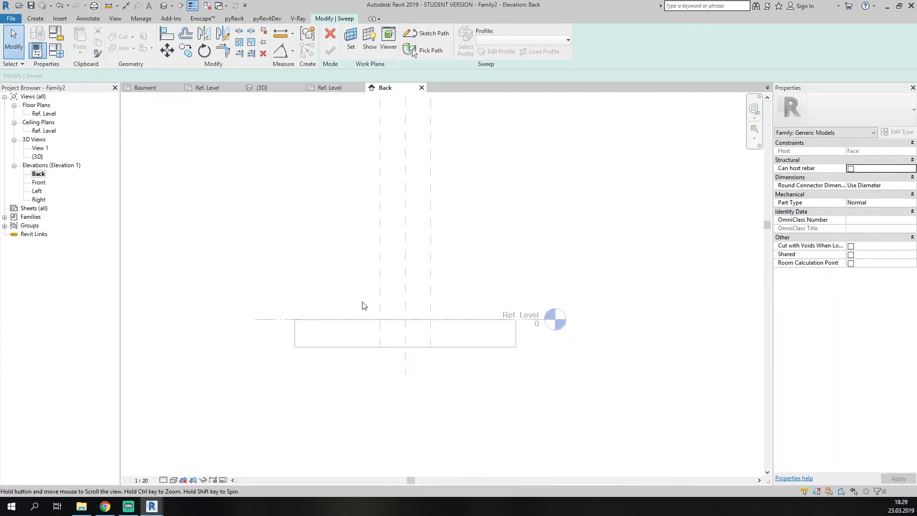
scroll(373, 306, "up", 5)
left_click(413, 50)
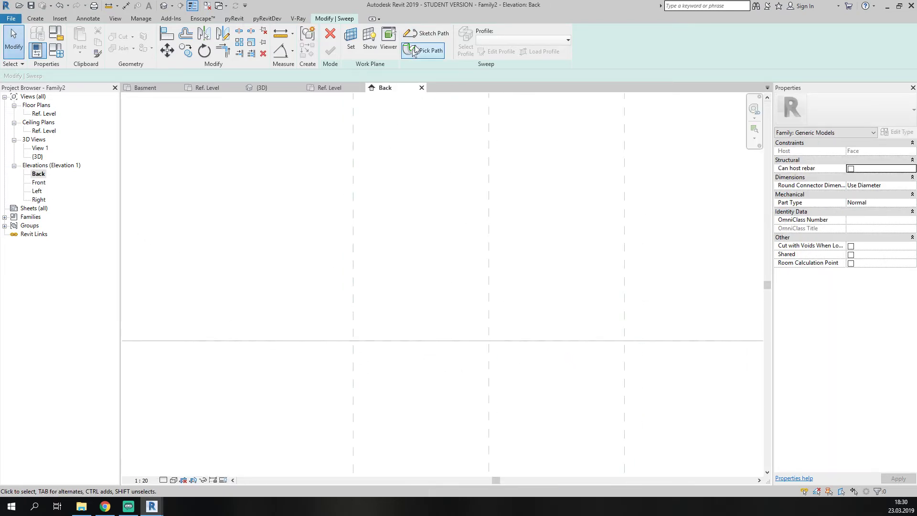
left_click(333, 89)
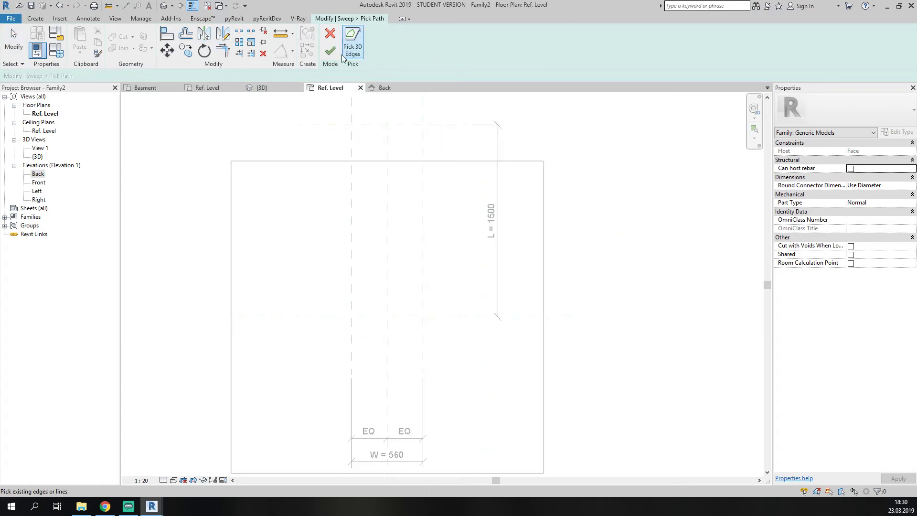
left_click(331, 34)
Sketch an open three-sided sweep path, 1500 mm long and 560 mm wide, through the reference plane intersections, starting and ending on the front/back center plane.
left_click(421, 30)
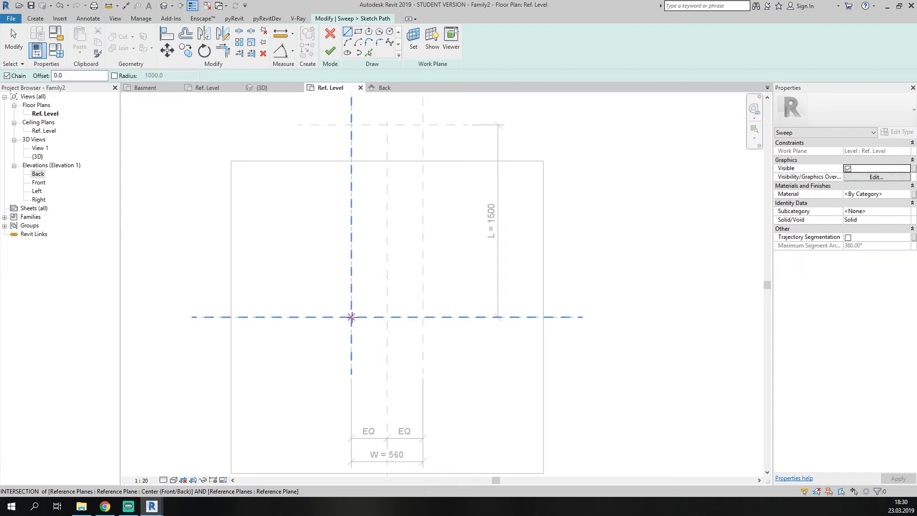
left_click(351, 317)
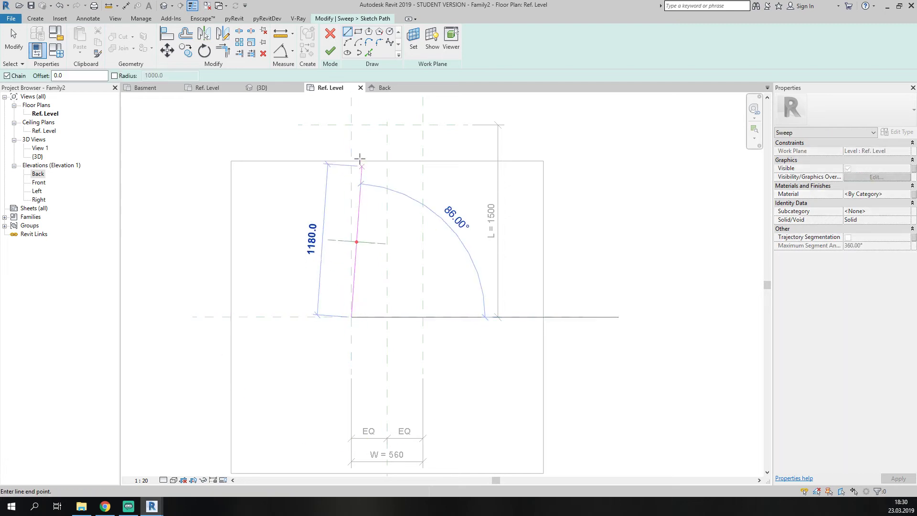
left_click(352, 125)
left_click(422, 125)
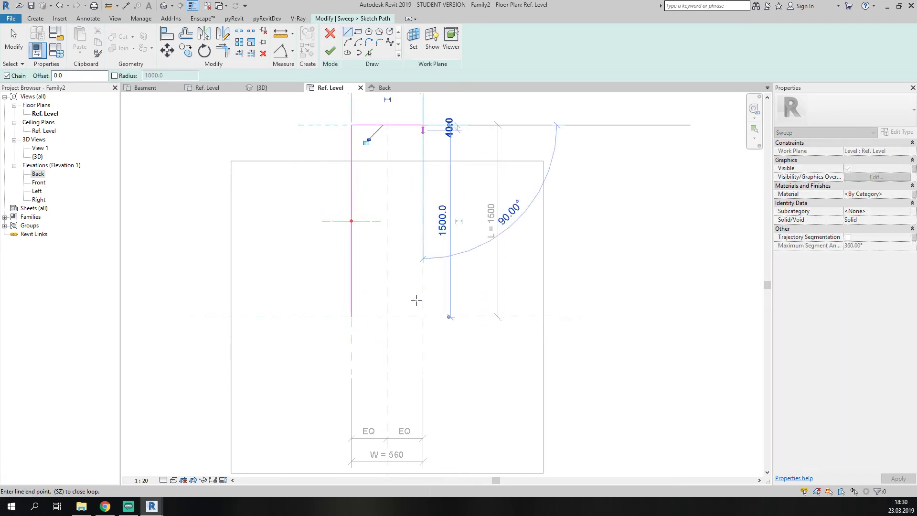
left_click(422, 317)
key("Escape")
key("Escape")
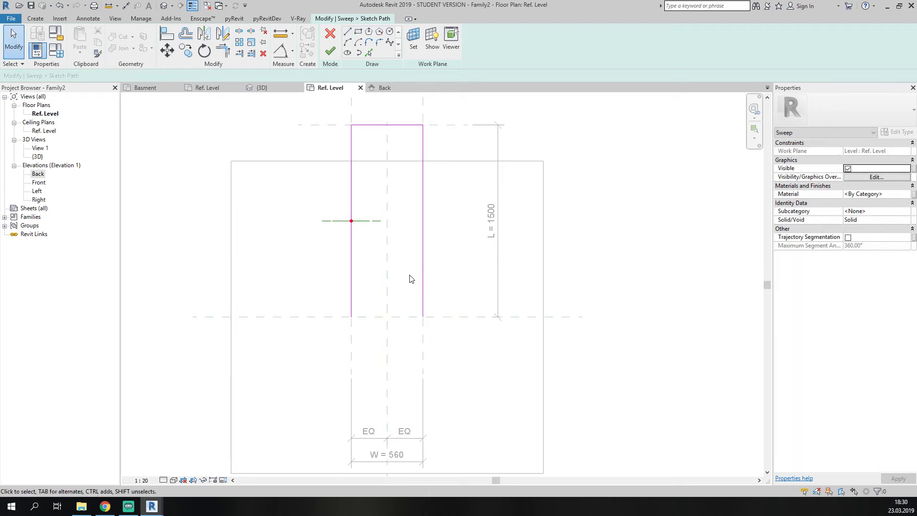
Align and lock the path lines to their matching side and upper reference planes, and finish the sweep path.
key("a")
key("l")
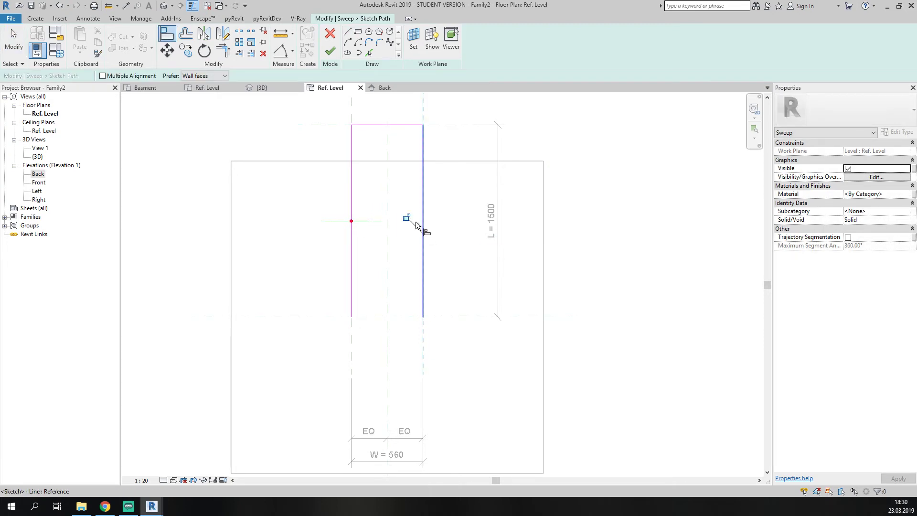
left_click(352, 339)
left_click(352, 282)
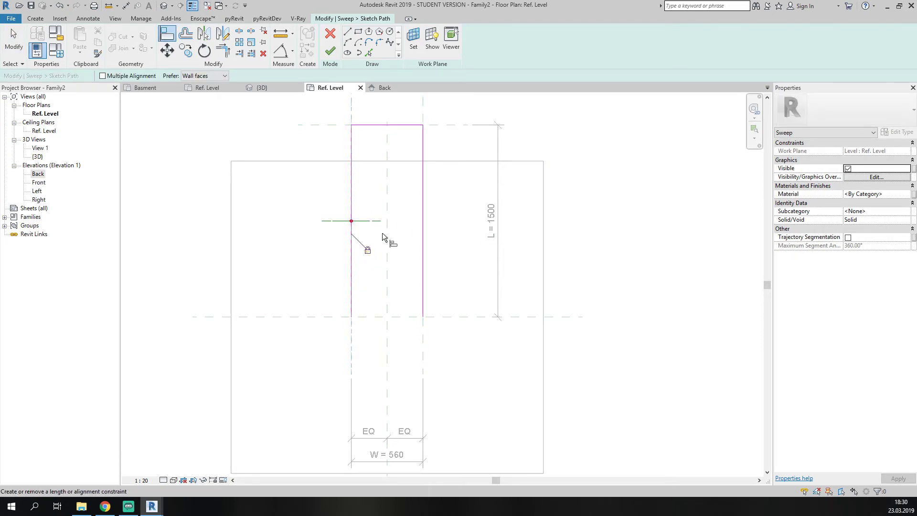
left_click(448, 125)
left_click(413, 125)
key("Escape")
key("Escape")
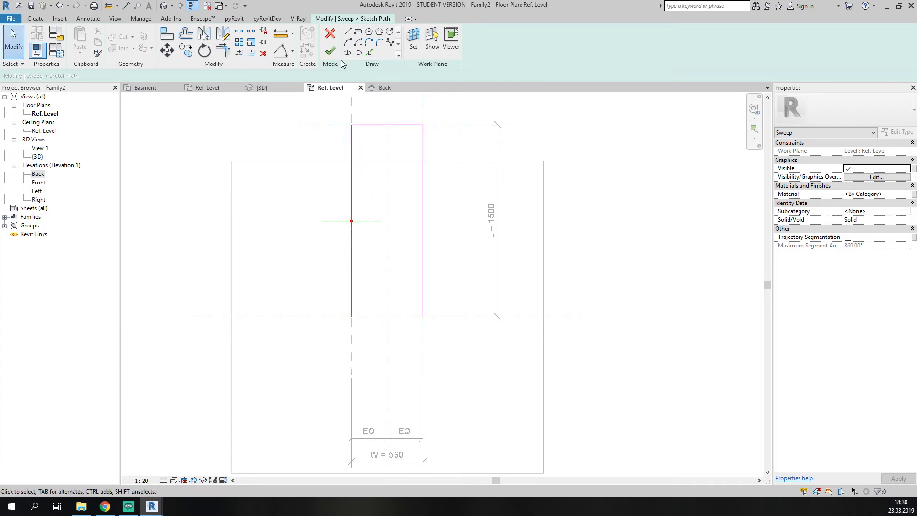
left_click(330, 51)
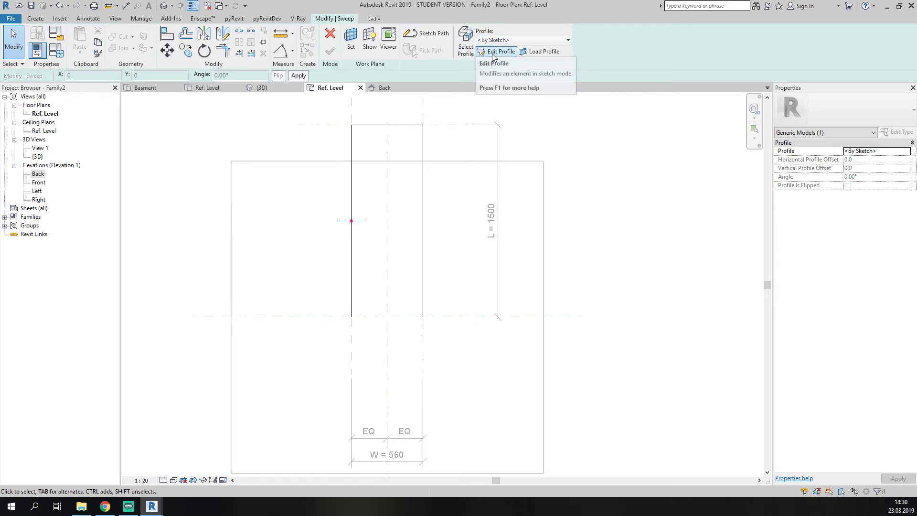
Open the sketched sweep profile for editing in the Front elevation.
left_click(489, 53)
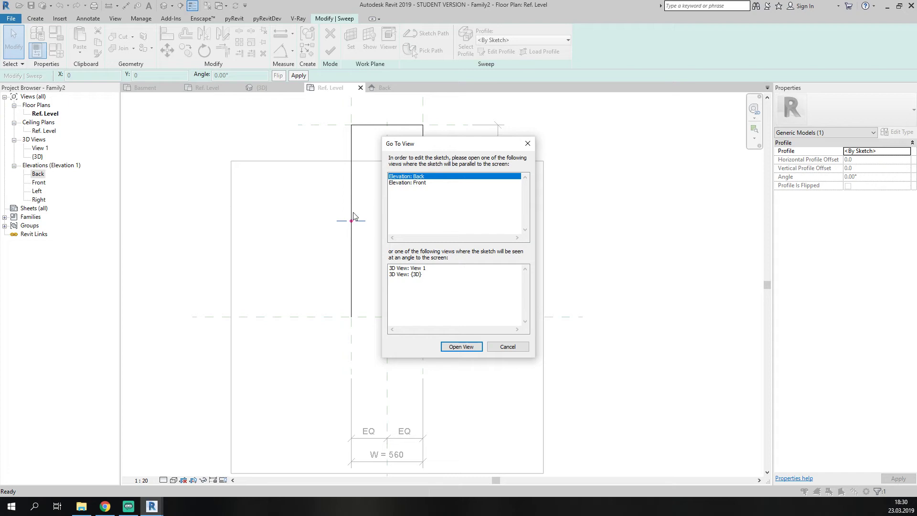
left_click(420, 185)
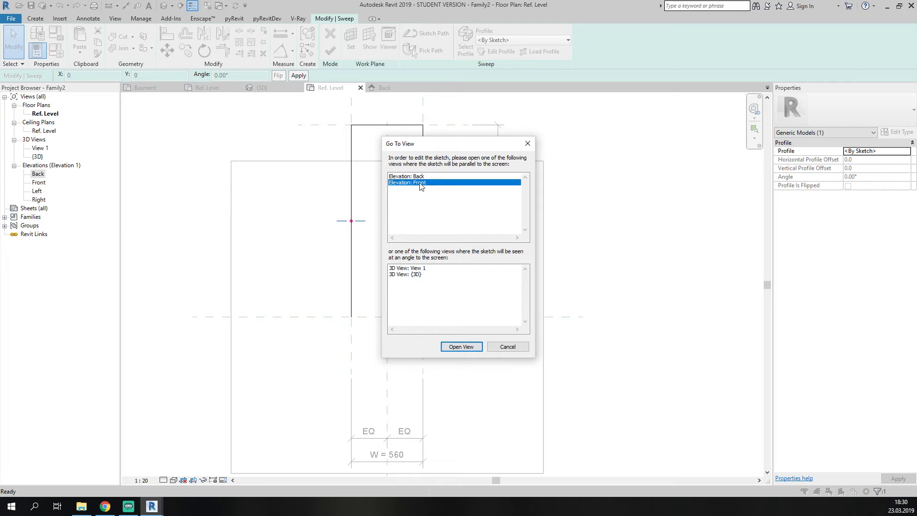
left_click(463, 348)
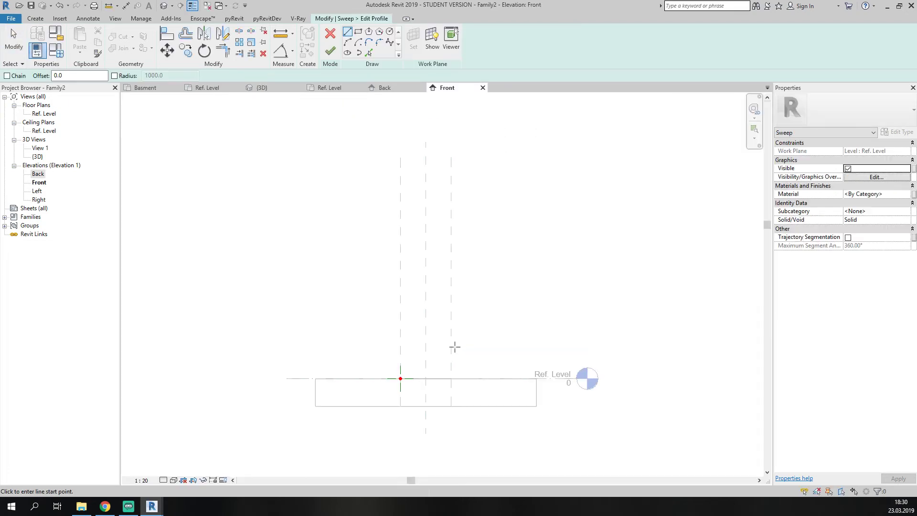
From the level line, sketch the profile's stepped outer edge about 130 mm up, 25 mm inward and 60 mm up.
scroll(394, 340, "up", 5)
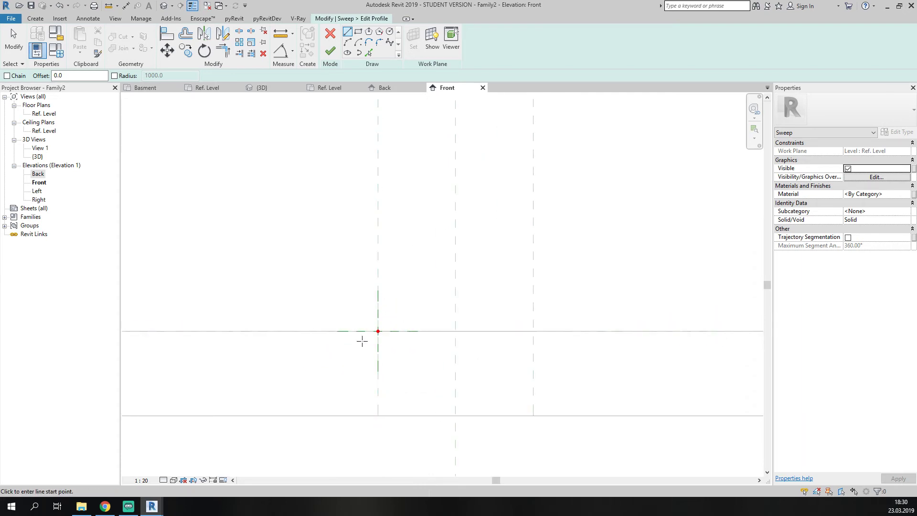
scroll(374, 348, "up", 4)
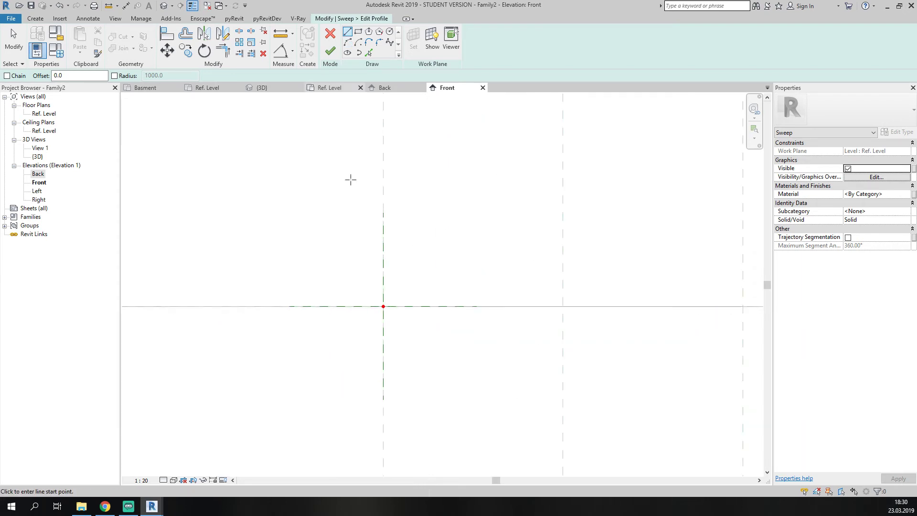
left_click(339, 306)
left_click(338, 223)
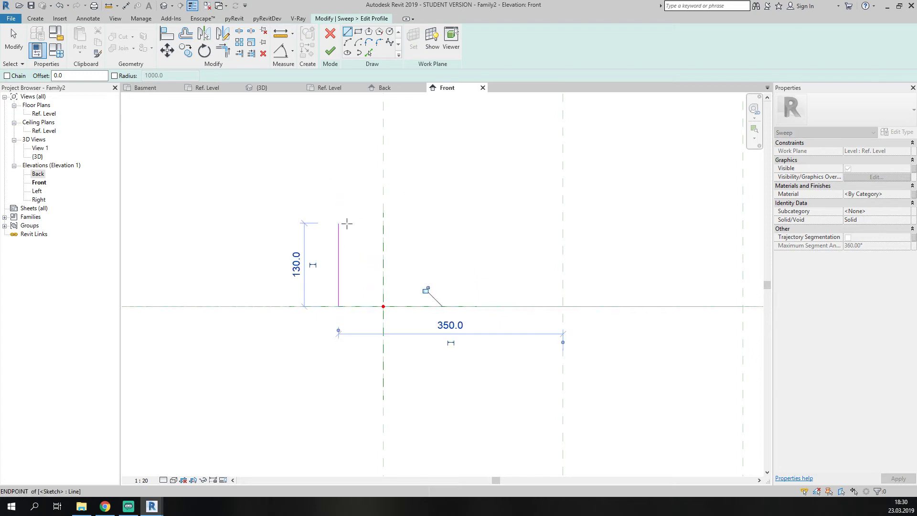
left_click(353, 224)
left_click(355, 185)
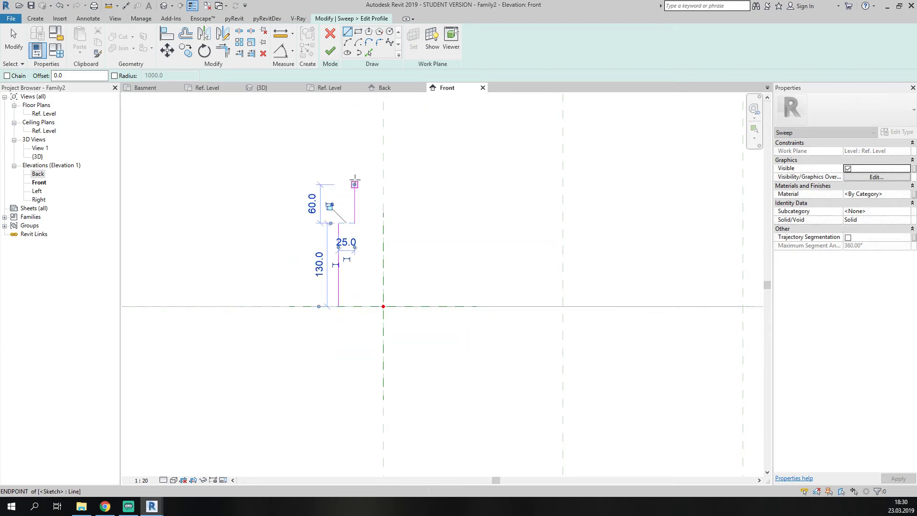
Close the profile with a slanted edge about 65 mm long, a flat top, a vertical side about 246 mm high and a base about 112.5 mm wide.
middle_click_drag(349, 222, 334, 254)
middle_click_drag(334, 217, 328, 243)
left_click(337, 237)
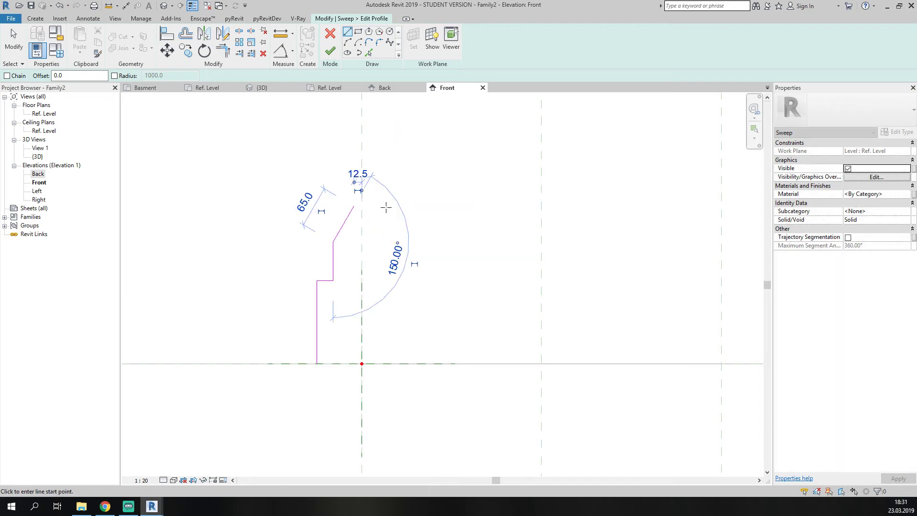
left_click(353, 205)
left_click(389, 205)
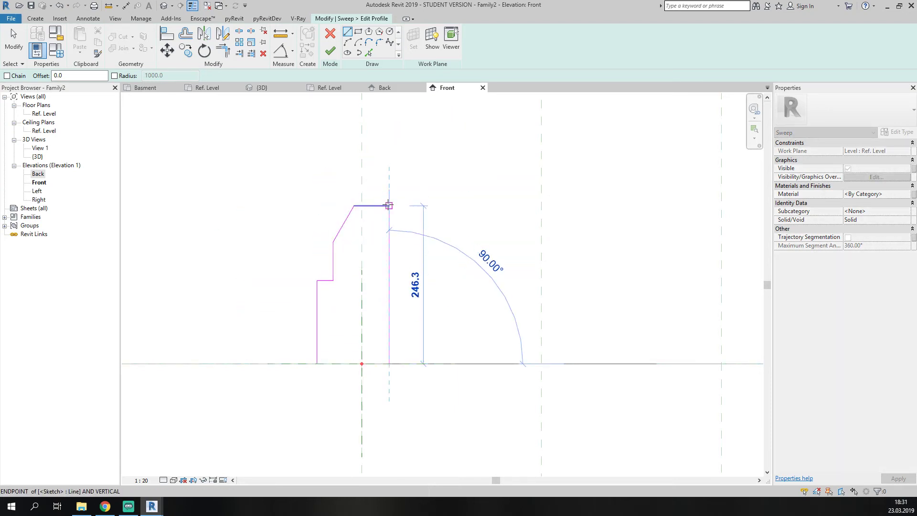
left_click(389, 363)
left_click(317, 363)
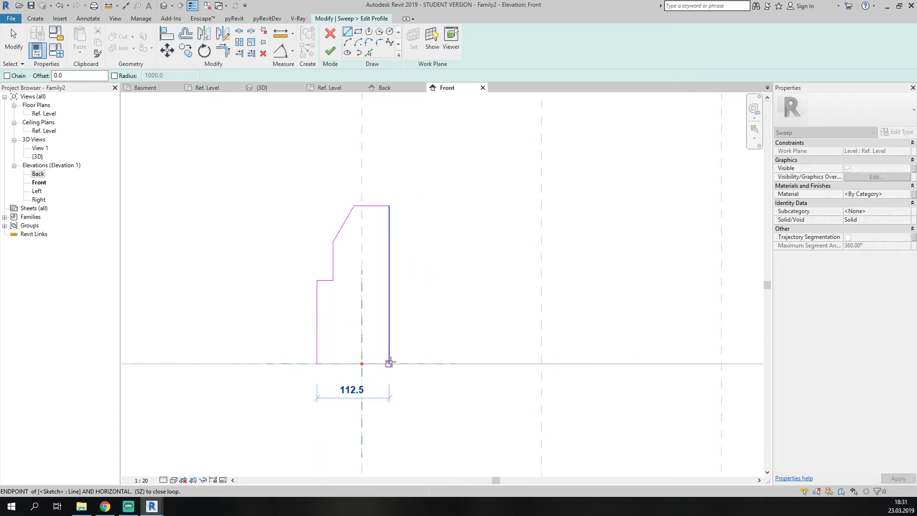
left_click(389, 363)
key("Escape")
Align the profile's bottom line to the host's top face at the reference level and lock it.
key("a")
key("l")
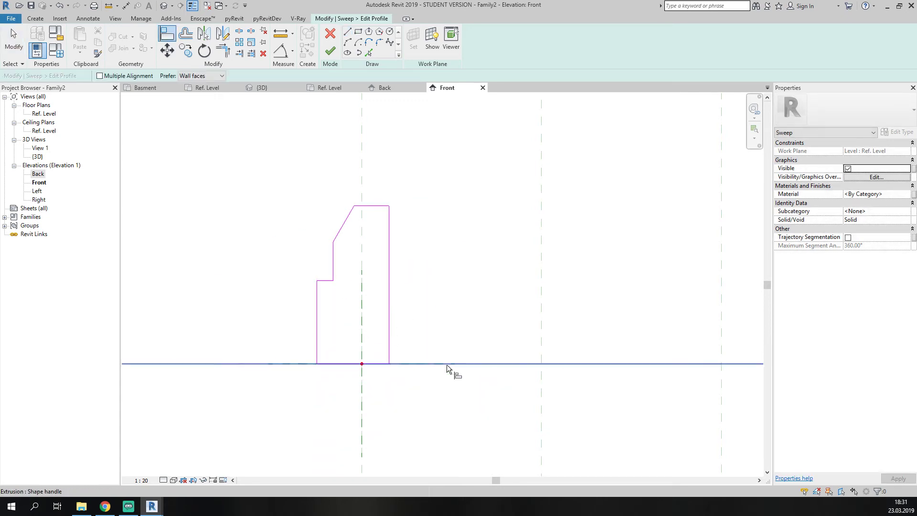
left_click(397, 364)
left_click(417, 368)
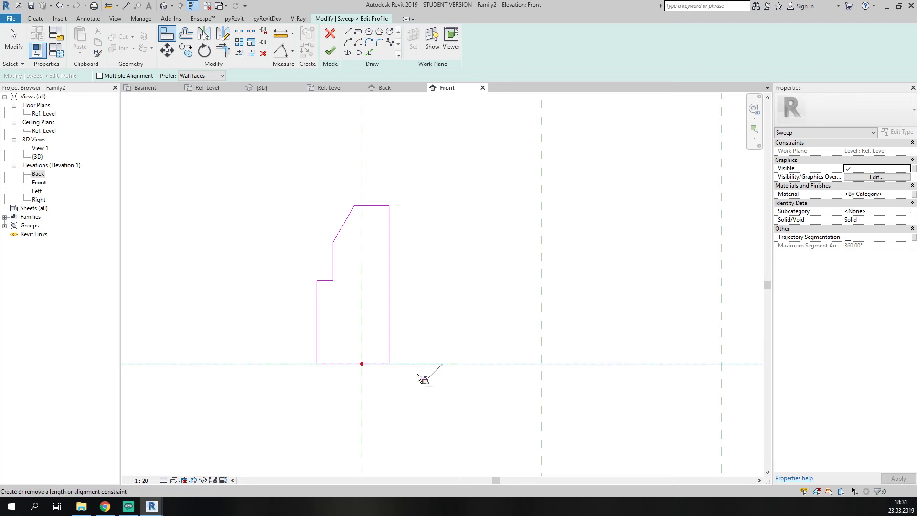
Dimension the profile's lower outer edge and its full-height vertical side separately from the centre reference plane, placing both dimensions below the base.
middle_click_drag(417, 373, 441, 407)
key("Escape")
key("Escape")
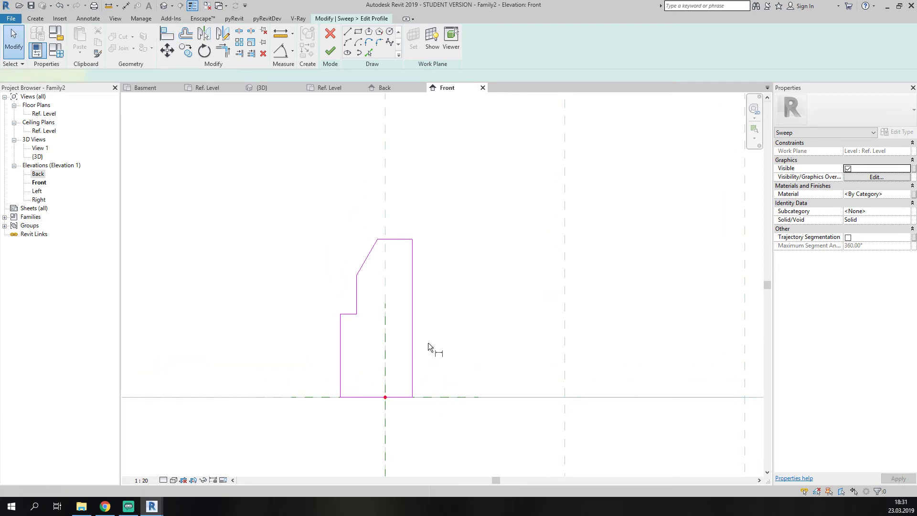
key("d")
key("i")
left_click(386, 303)
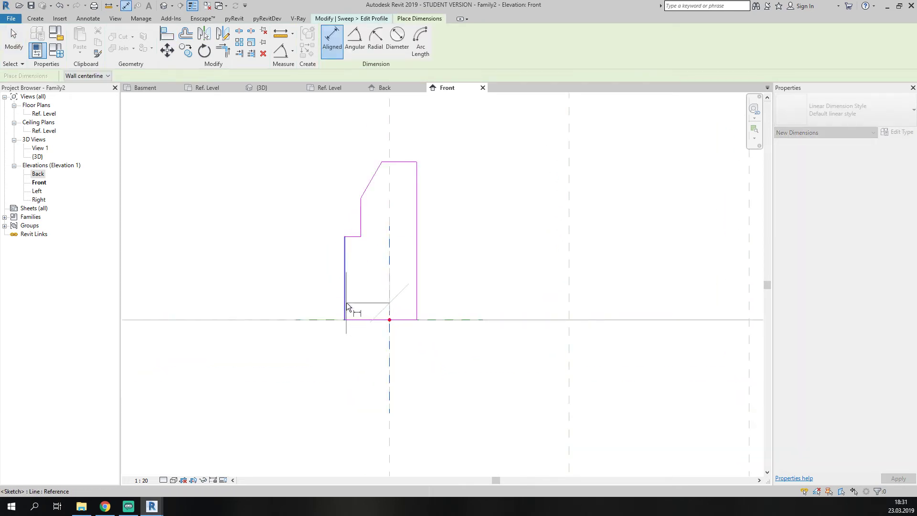
left_click(341, 302)
middle_click_drag(367, 381, 383, 238)
left_click(382, 343)
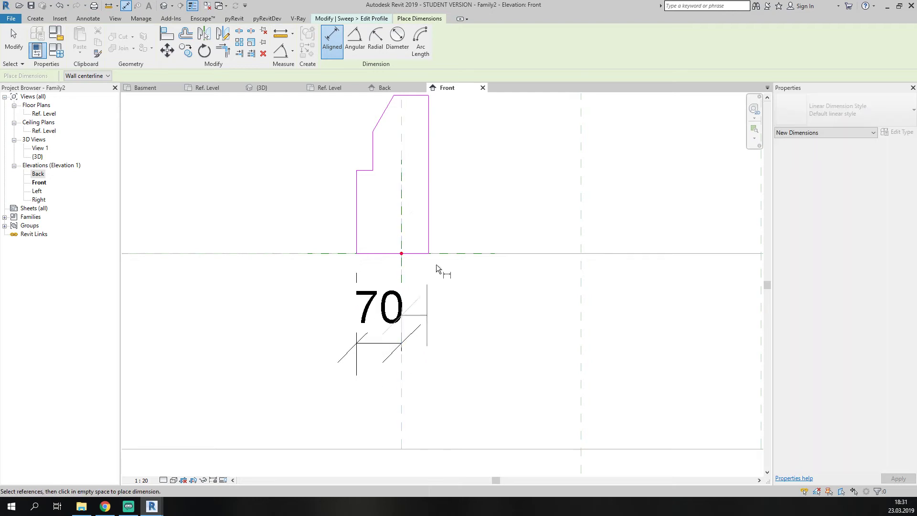
left_click(430, 230)
left_click(451, 408)
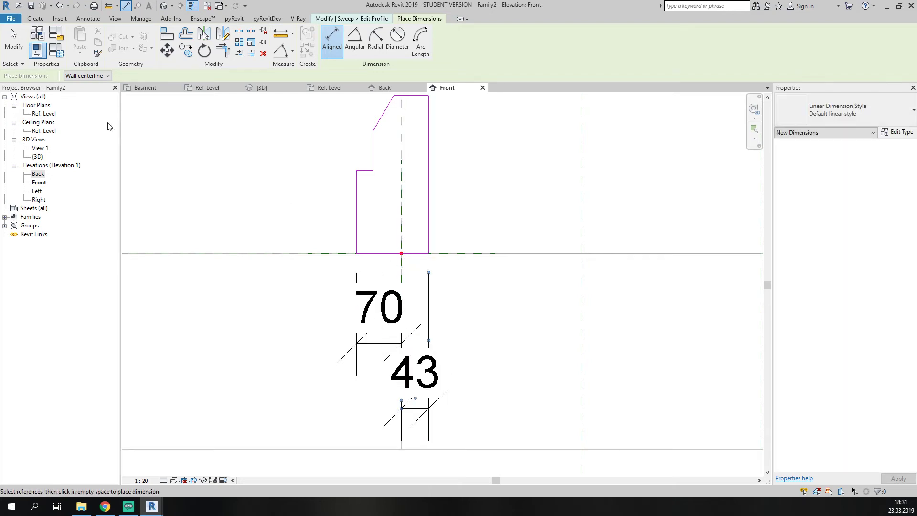
Set the view scale to 1:10 and dimension the height of the profile's horizontal step above the reference level.
left_click(142, 480)
left_click(166, 380)
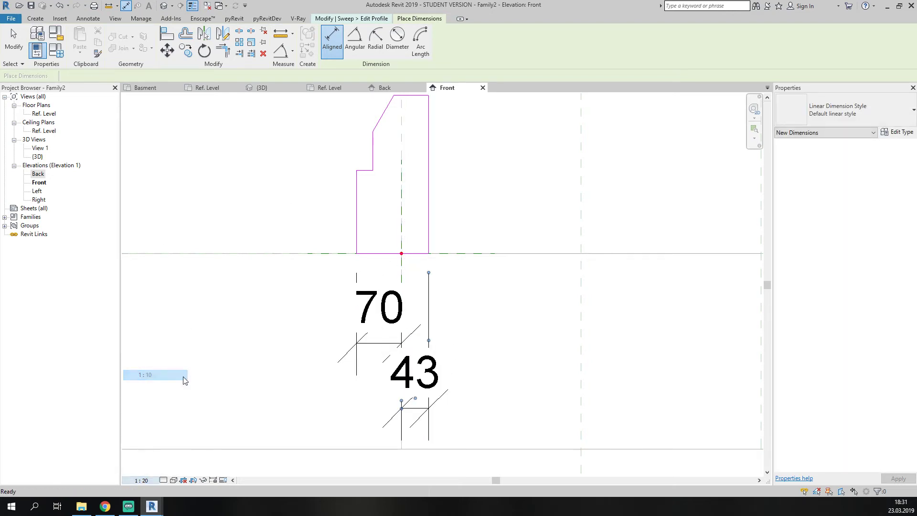
middle_click_drag(314, 204, 301, 319)
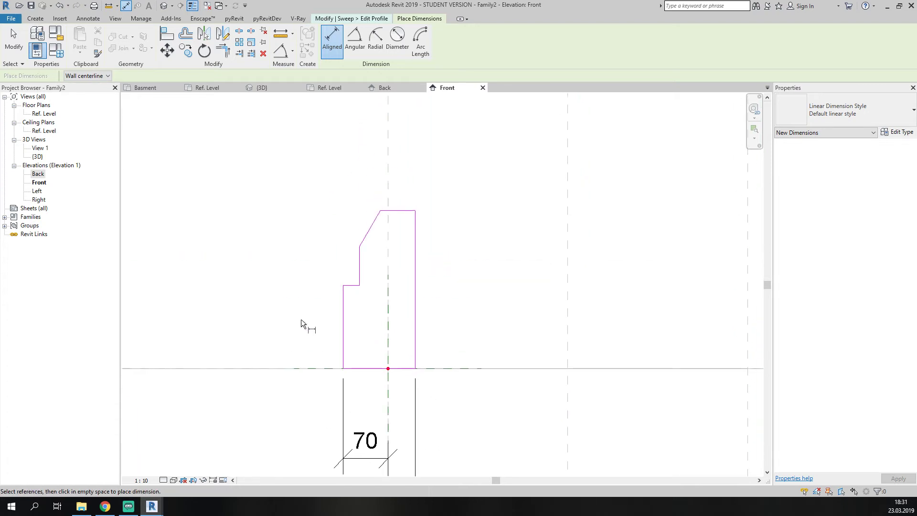
left_click(314, 370)
left_click(346, 285)
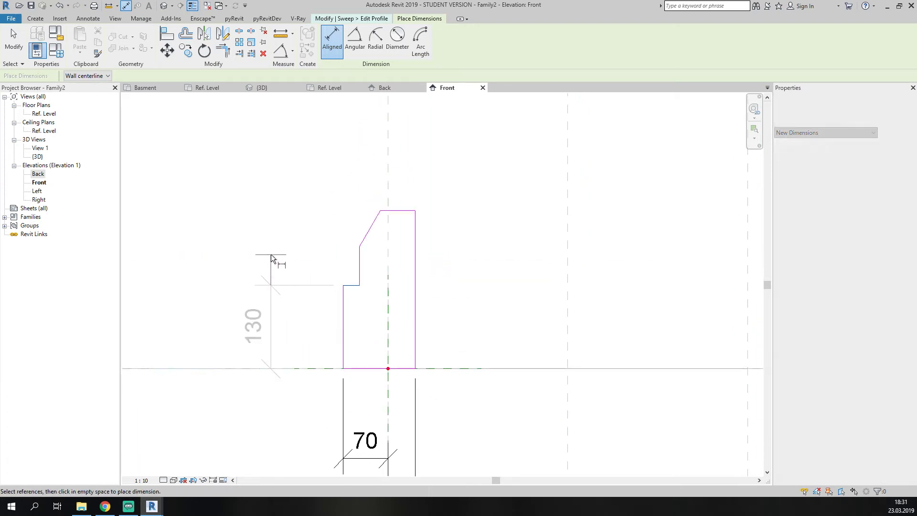
left_click(271, 258)
key("Escape")
key("Escape")
middle_click_drag(381, 357, 373, 360)
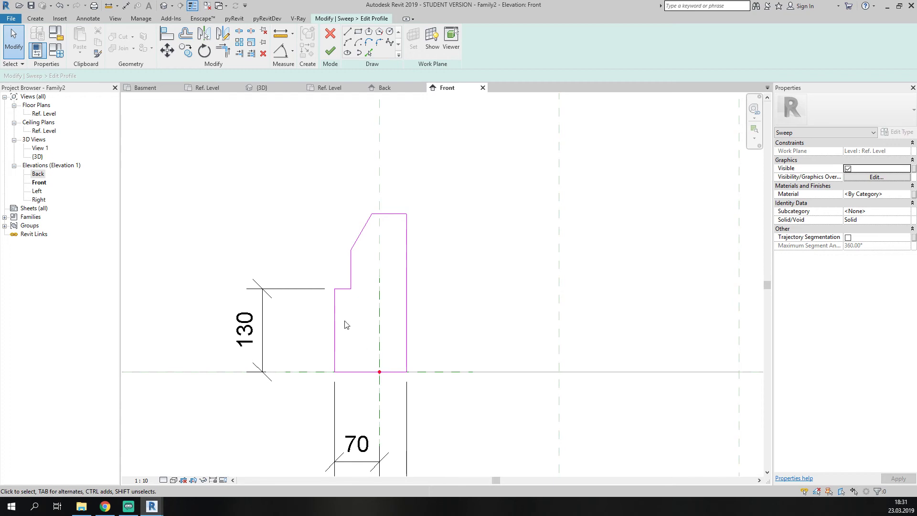
Dimension the short vertical edge above the step from the centre reference plane, placing the dimension above the profile.
key("i")
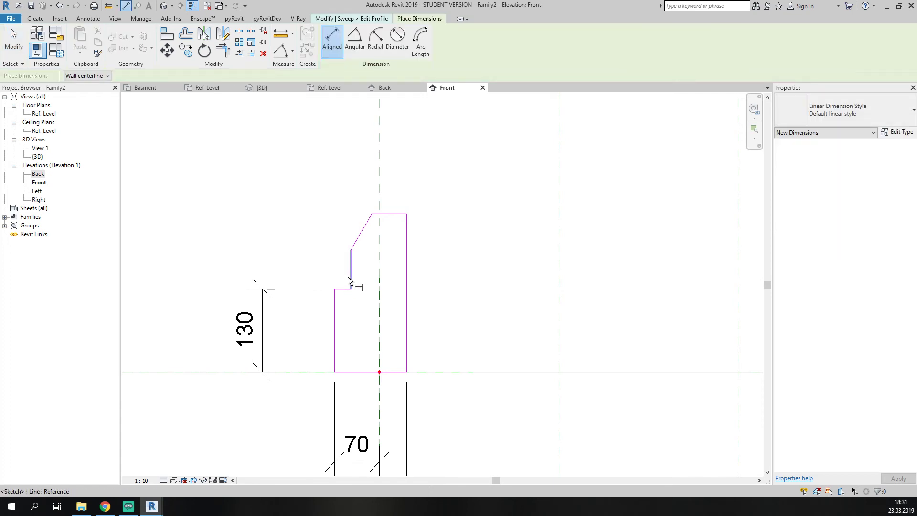
left_click(349, 276)
left_click(380, 273)
middle_click_drag(385, 255, 402, 304)
left_click(378, 238)
Dimension the slanted edge's upper endpoint from the centre reference plane, placing the dimension above the previous one.
scroll(373, 268, "up", 4)
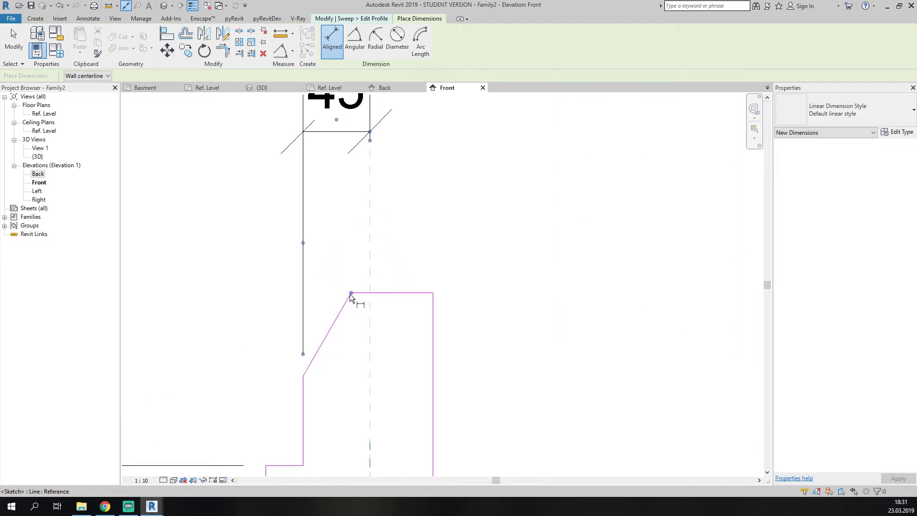
left_click(350, 294)
left_click(370, 283)
scroll(379, 254, "down", 3)
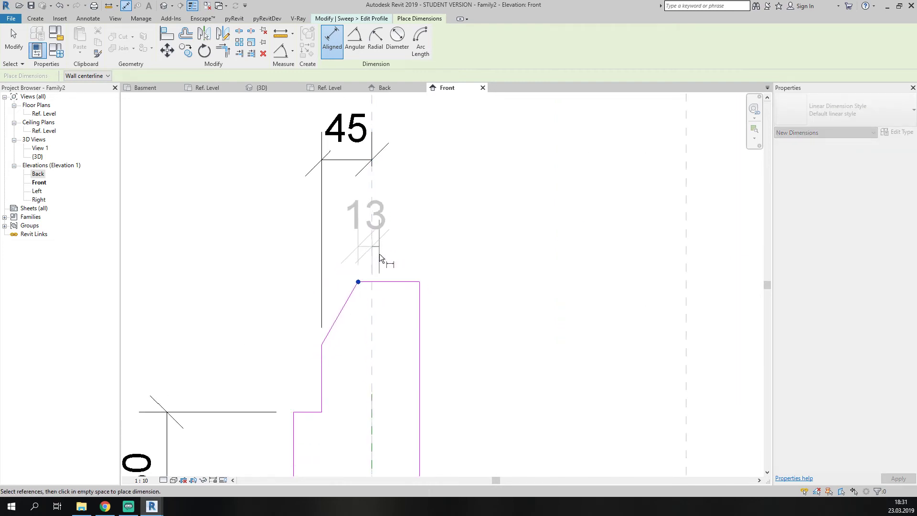
middle_click_drag(379, 254, 385, 287)
left_click(400, 173)
key("Escape")
key("Escape")
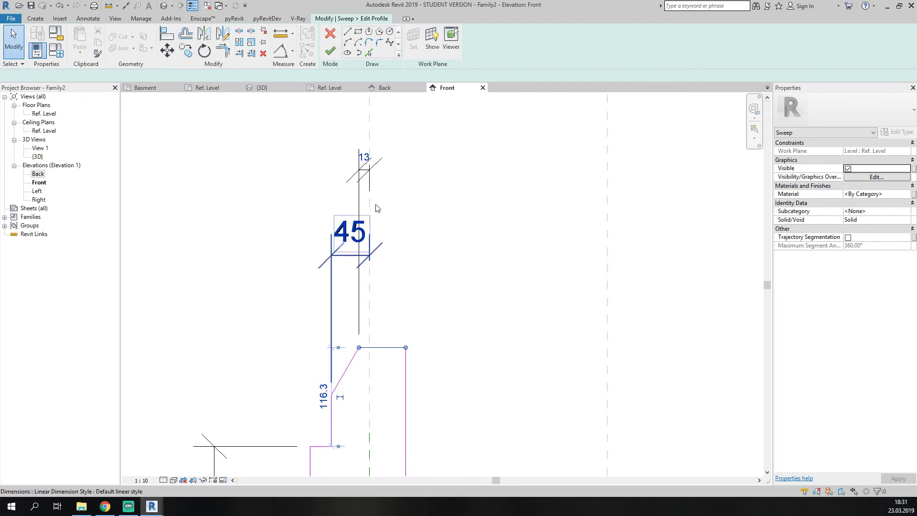
Try to set the distance between the slanted edge's upper endpoint and the centre reference plane to 10 mm.
left_click(366, 348)
left_click(364, 155)
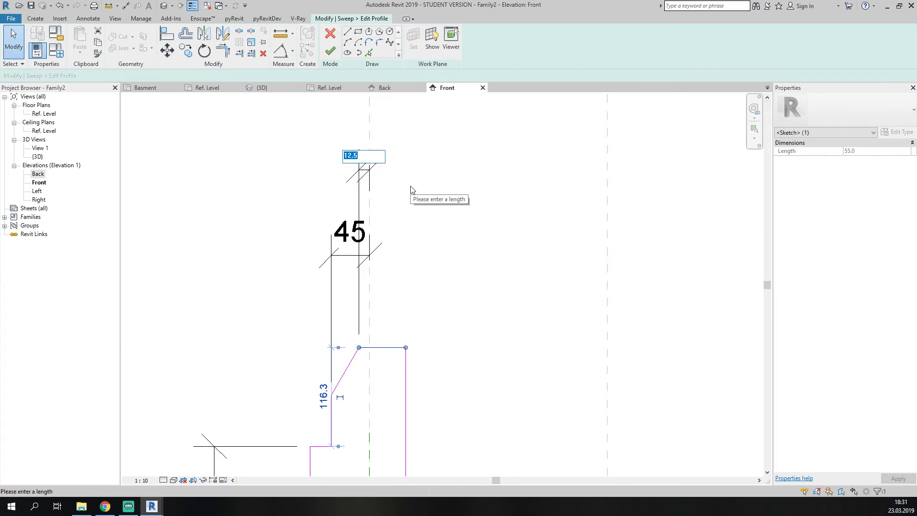
type("10")
key("Return")
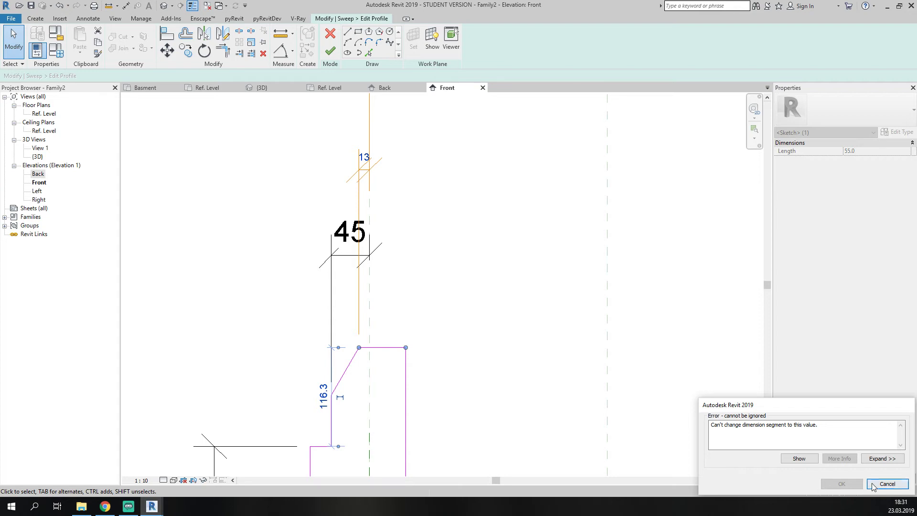
left_click(888, 484)
left_click(352, 369)
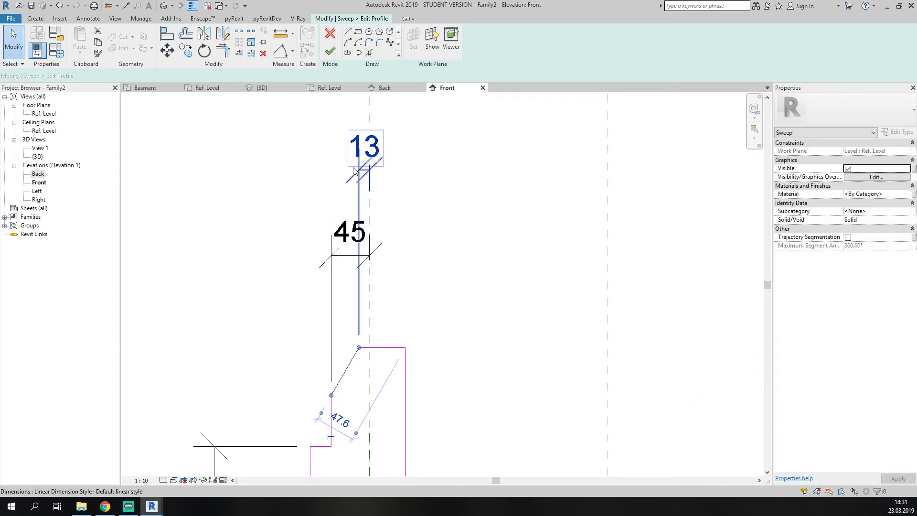
left_click(403, 334)
middle_click_drag(375, 176, 370, 134)
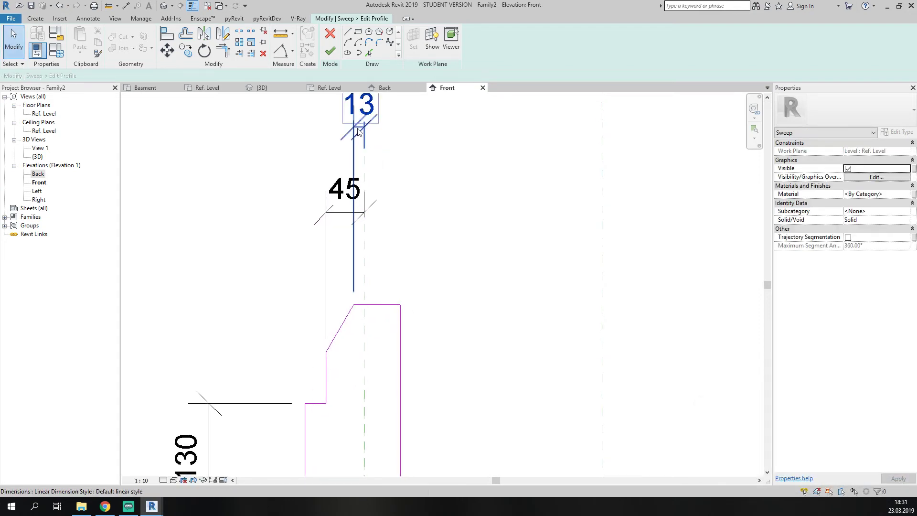
left_click(366, 131)
middle_click_drag(410, 252, 396, 225)
key("Escape")
left_click(359, 278)
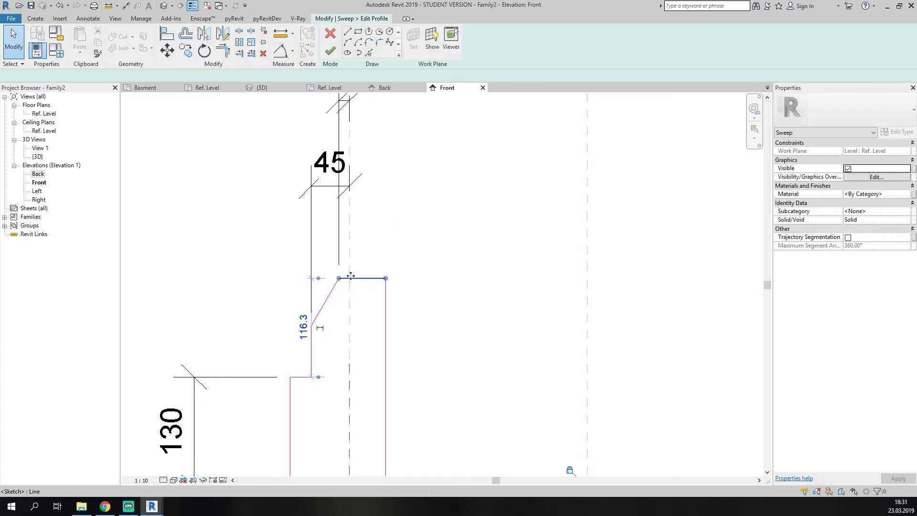
scroll(344, 280, "up", 2)
scroll(363, 276, "down", 3)
key("Escape")
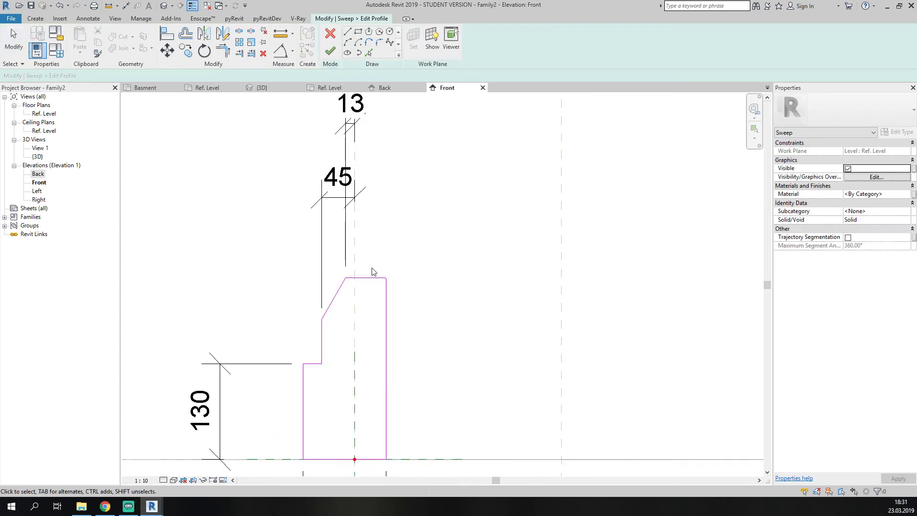
Label the dimension from the centre plane to the full-height vertical side with a new type parameter named P_B_L.
scroll(376, 329, "down", 3)
middle_click_drag(411, 382, 432, 276)
left_click(401, 335)
left_click(422, 42)
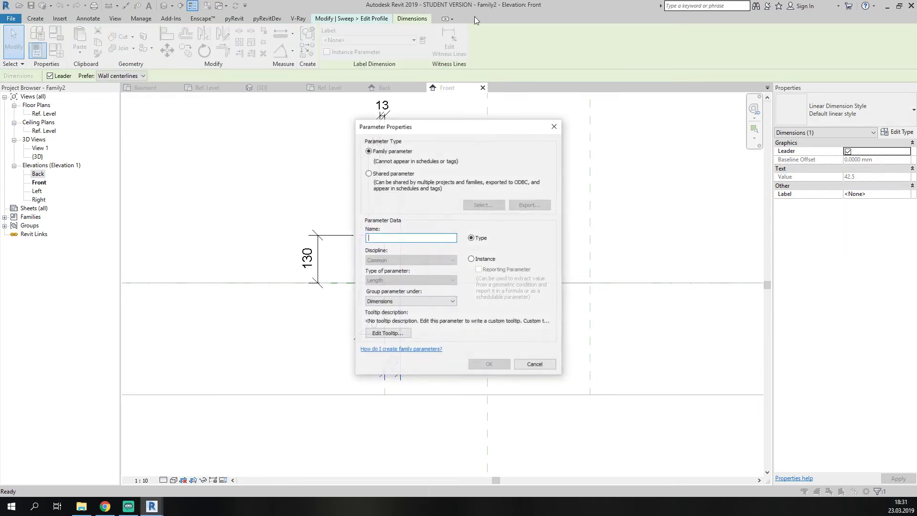
type("P")
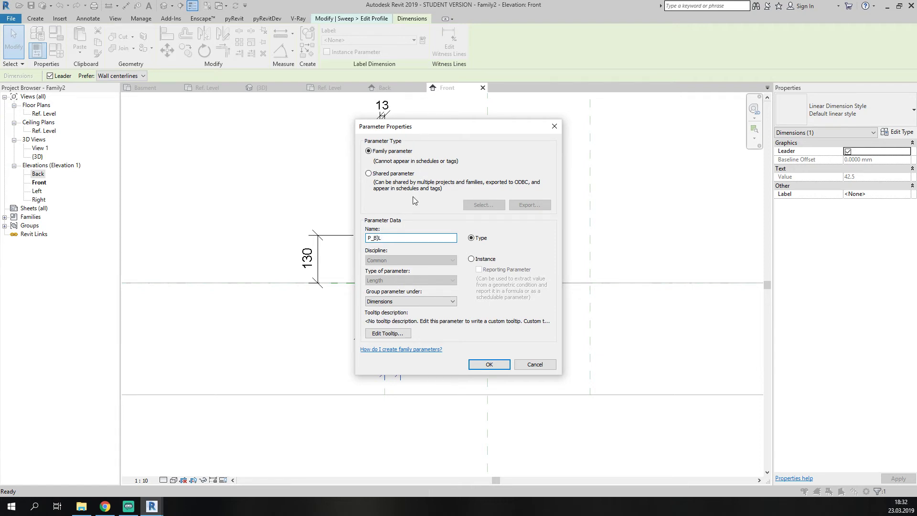
type("_B)L")
key("BackSpace")
key("BackSpace")
type("_L")
left_click(476, 359)
Set the P_B_L parameter to 50 mm in the family types and apply it to the profile.
scroll(407, 371, "up", 4)
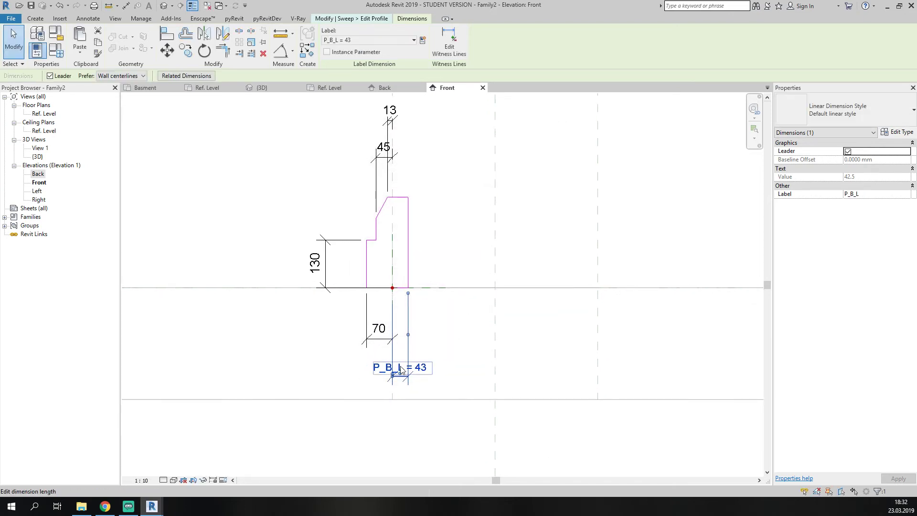
left_click(56, 49)
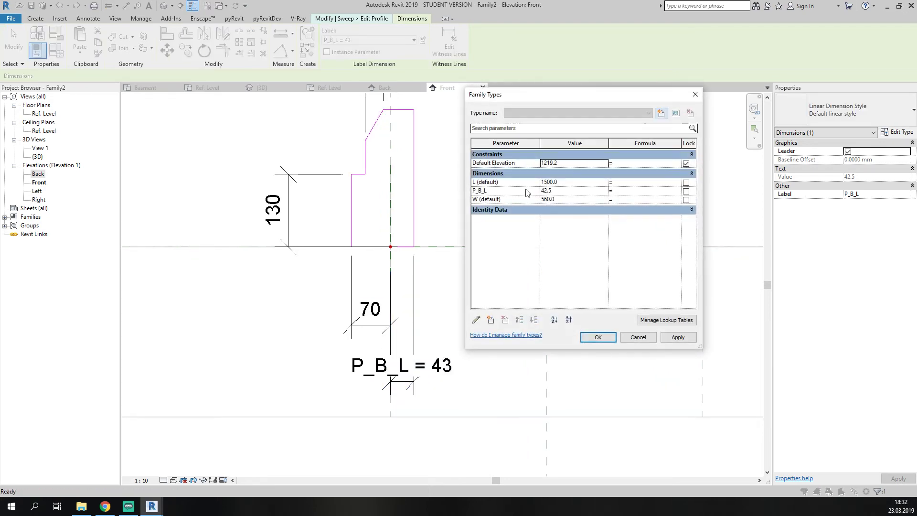
left_click(566, 191)
type("50")
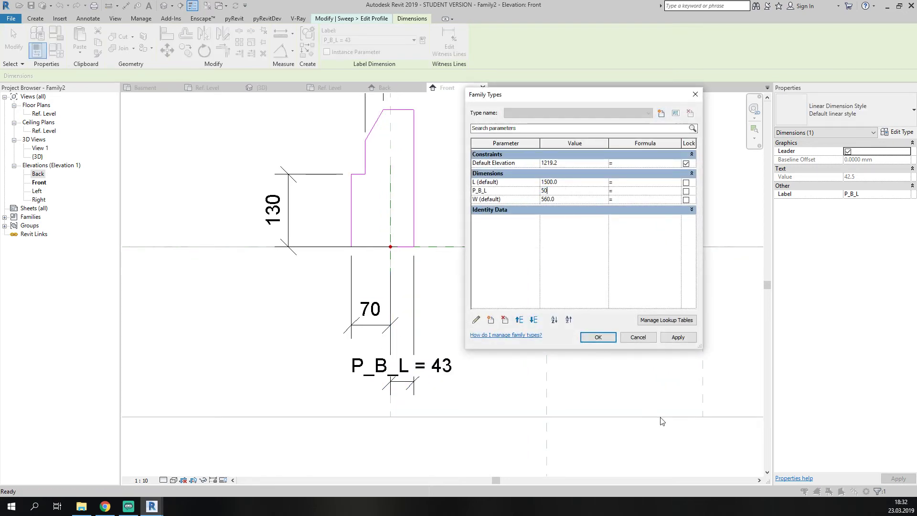
left_click(680, 337)
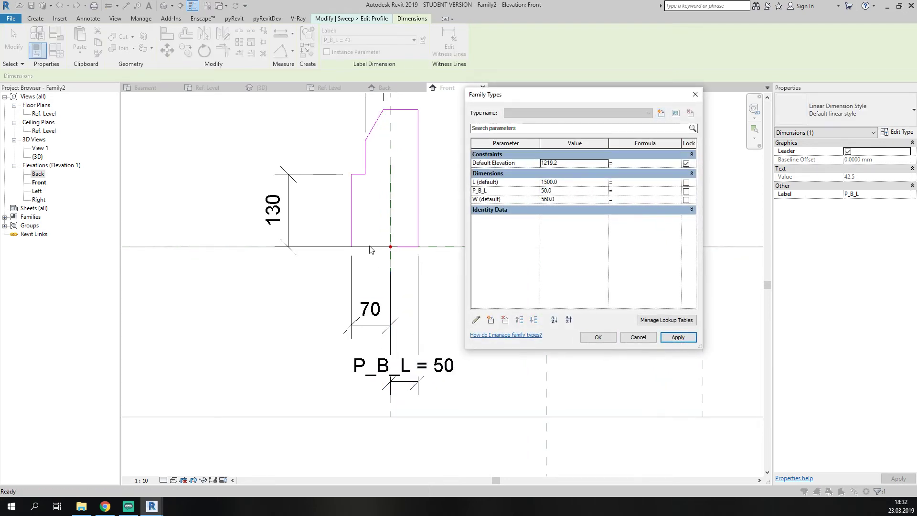
left_click(598, 337)
Label the dimension from the lower outer edge to the centre plane with a new instance parameter named P_B_R.
left_click(370, 310)
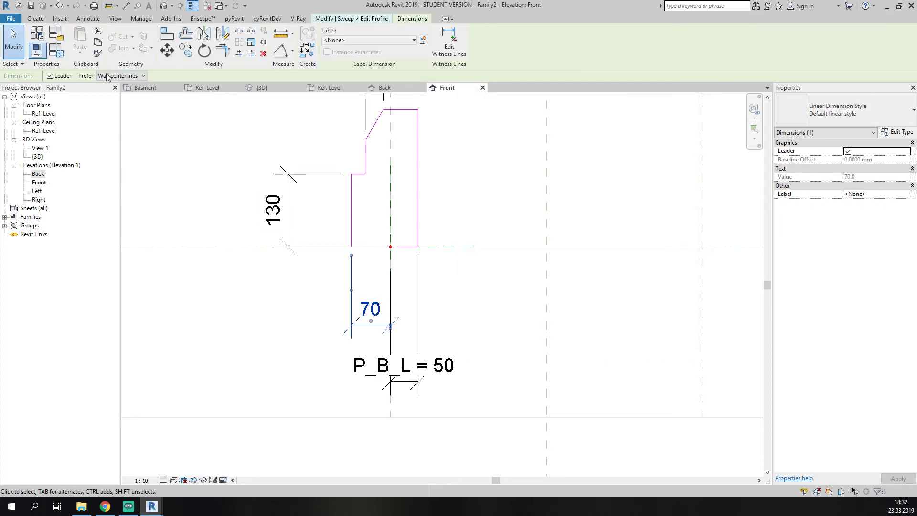
left_click(55, 49)
key("Escape")
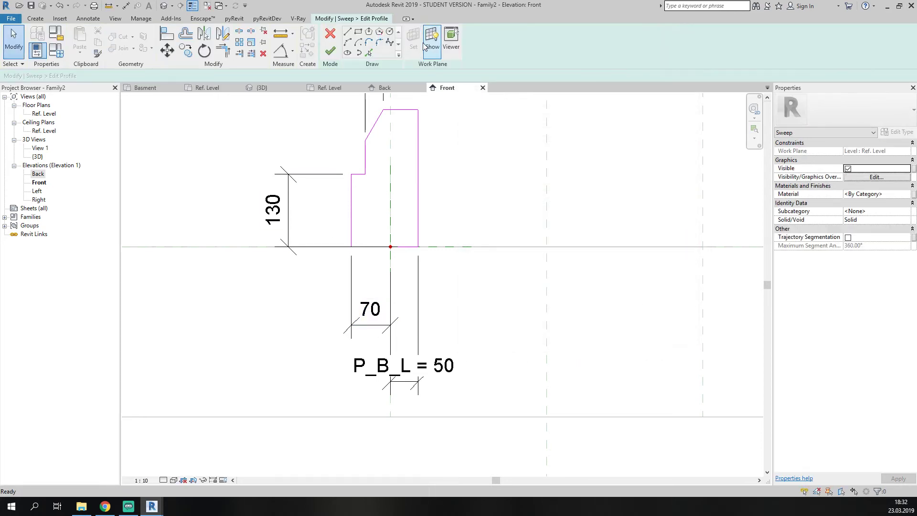
left_click(363, 327)
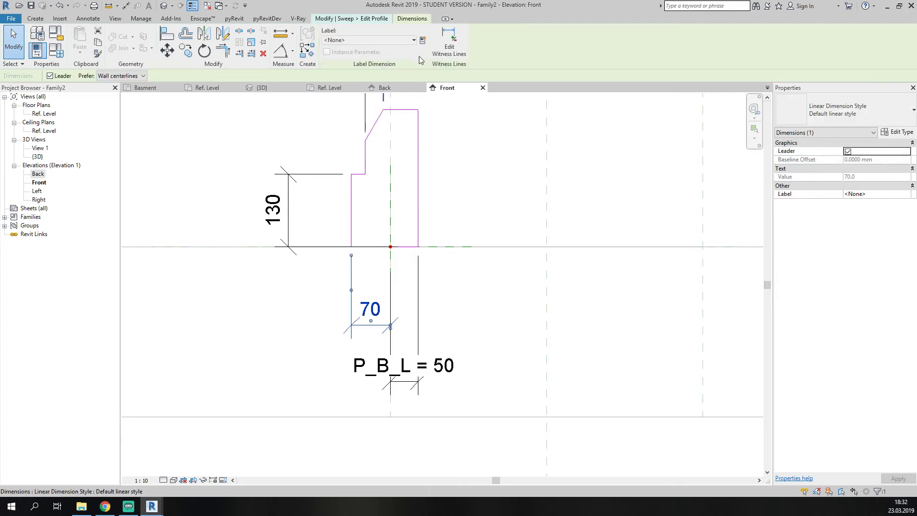
left_click(422, 40)
left_click_drag(445, 131, 544, 122)
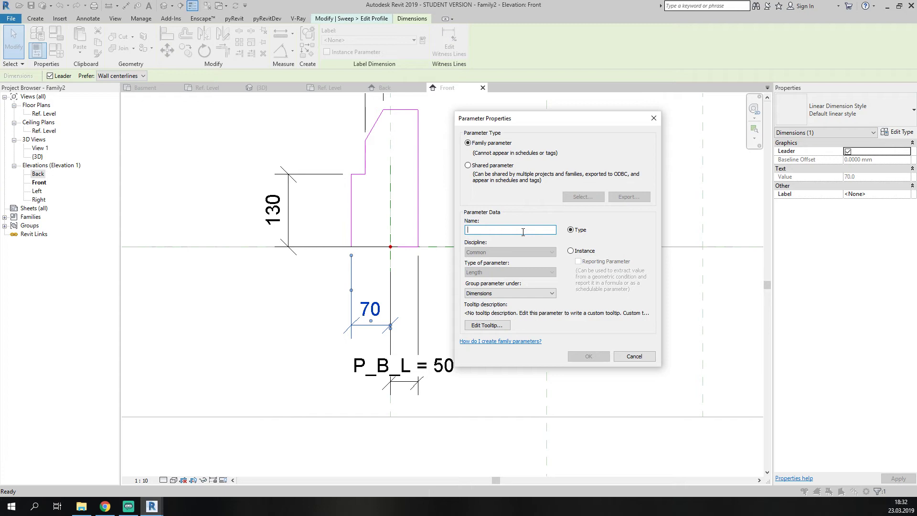
type("P_B_R")
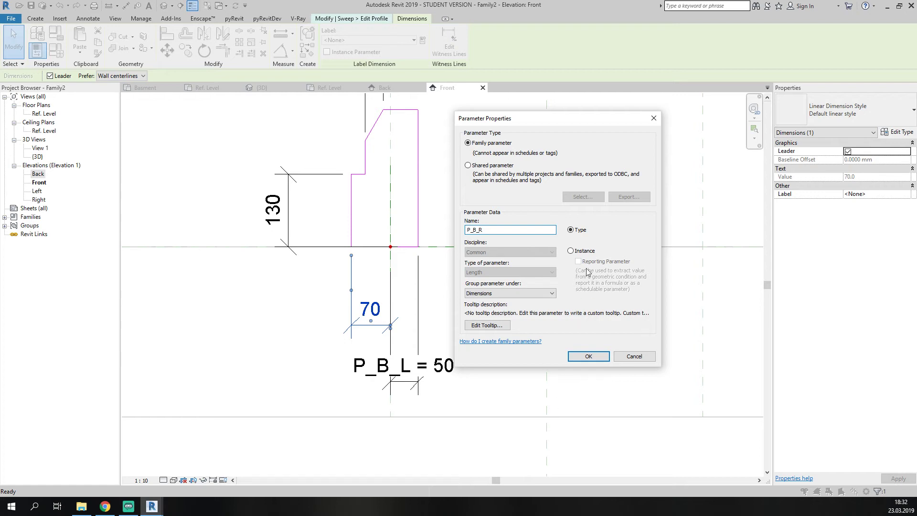
left_click(583, 251)
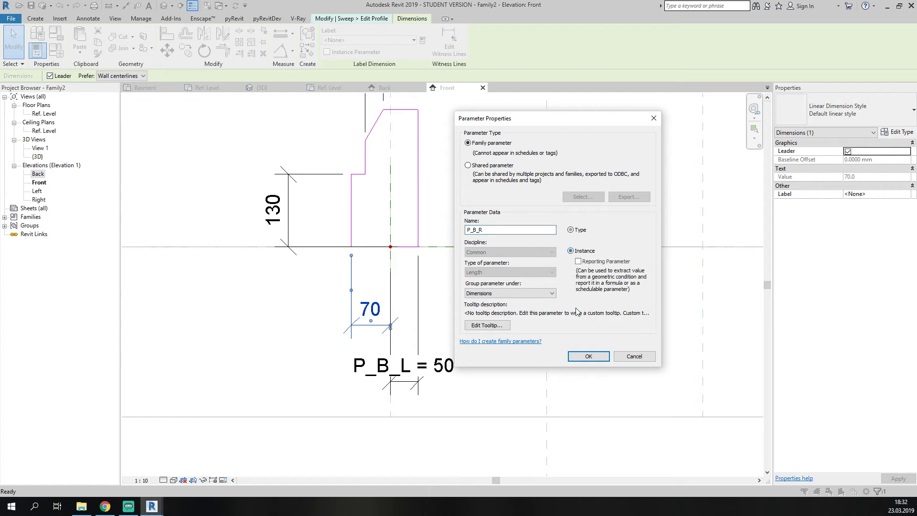
left_click(590, 356)
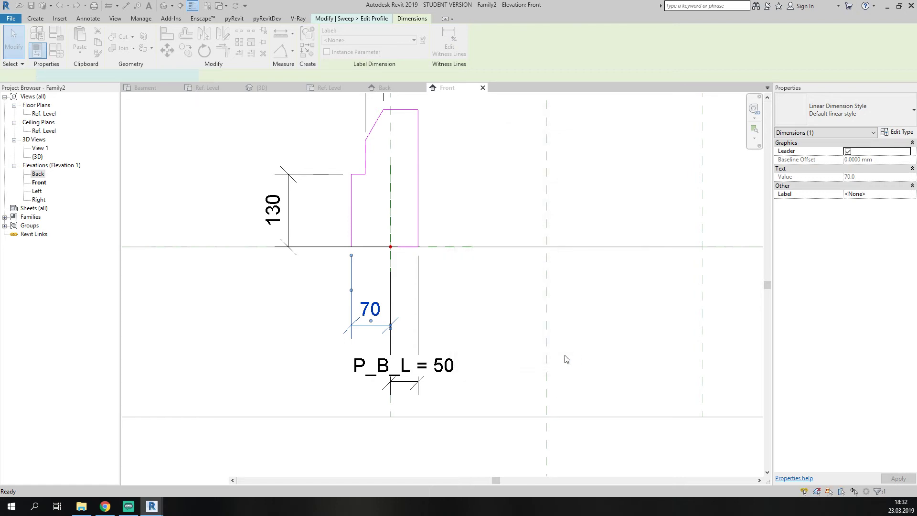
left_click(450, 327)
Change the P_B_R parameter from an instance to a type parameter in the family types.
left_click(56, 50)
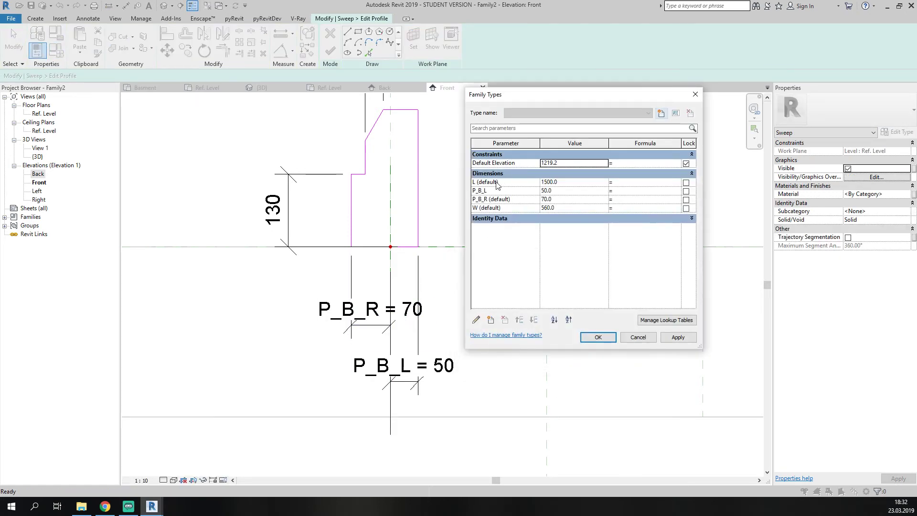
left_click(505, 200)
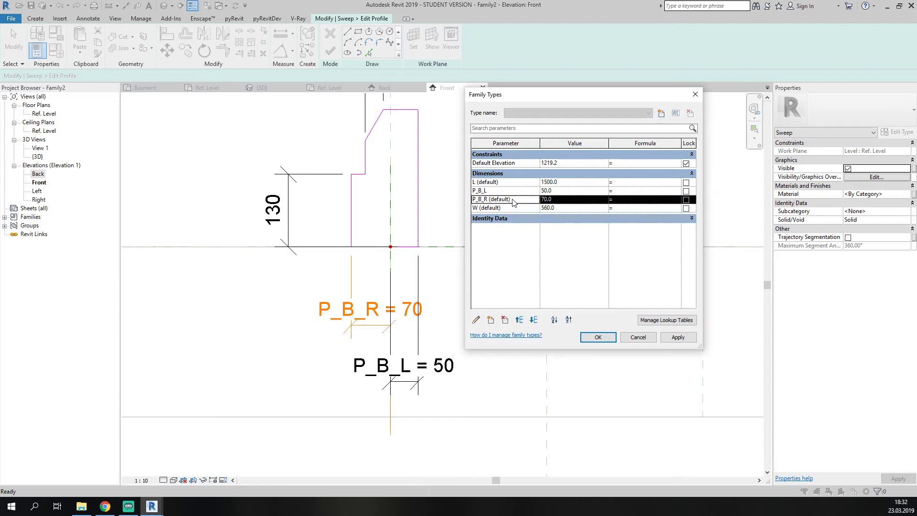
left_click(477, 320)
left_click(570, 230)
left_click(588, 356)
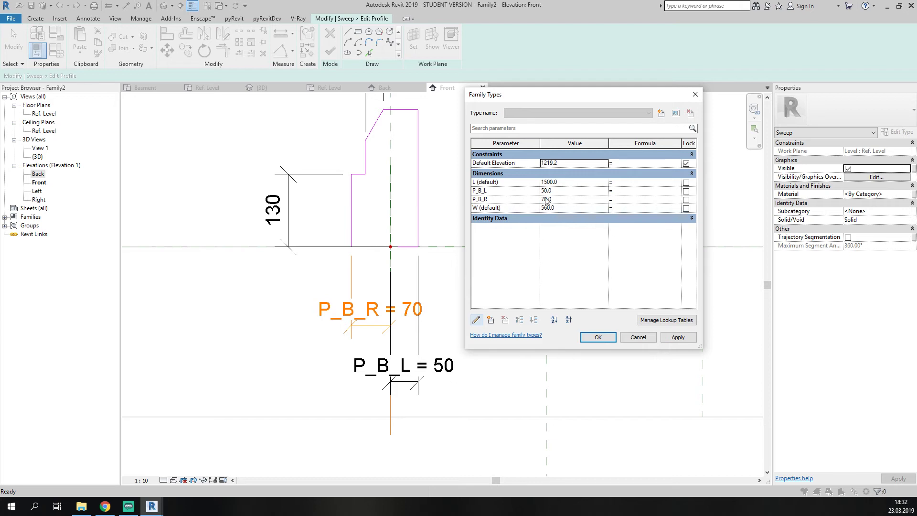
Drive the P_B_R parameter with the formula (P_B_L / 2) + 10 mm and apply it to the profile.
left_click(495, 200)
left_click(497, 192)
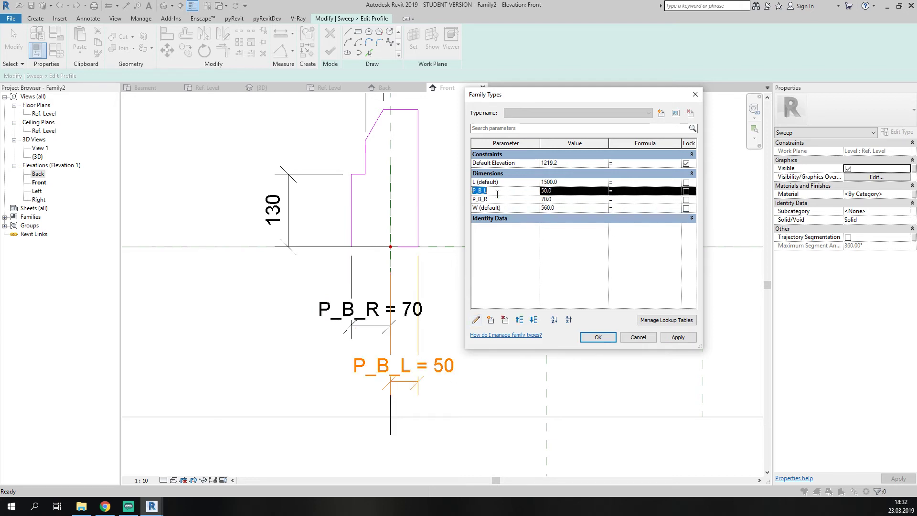
left_click(644, 200)
type("P_B_L/2)")
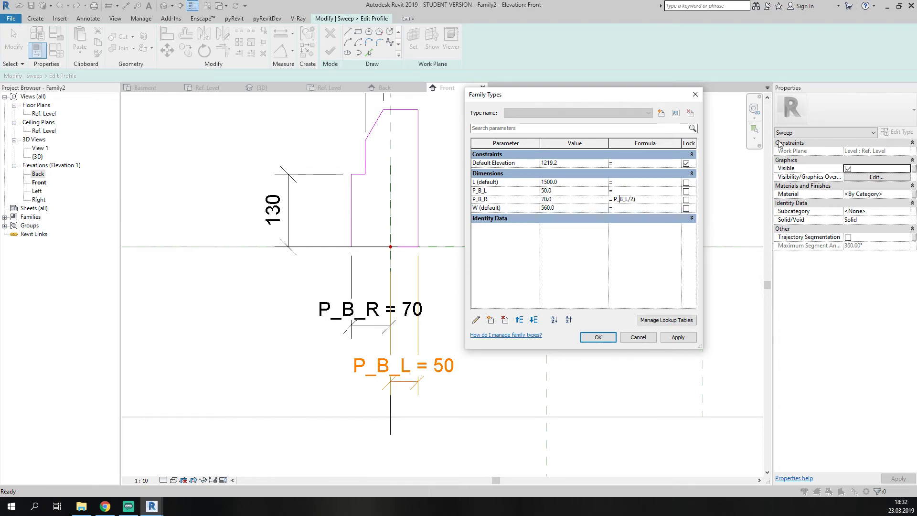
key("Left")
key("Left")
type("(")
type("+")
key("Return")
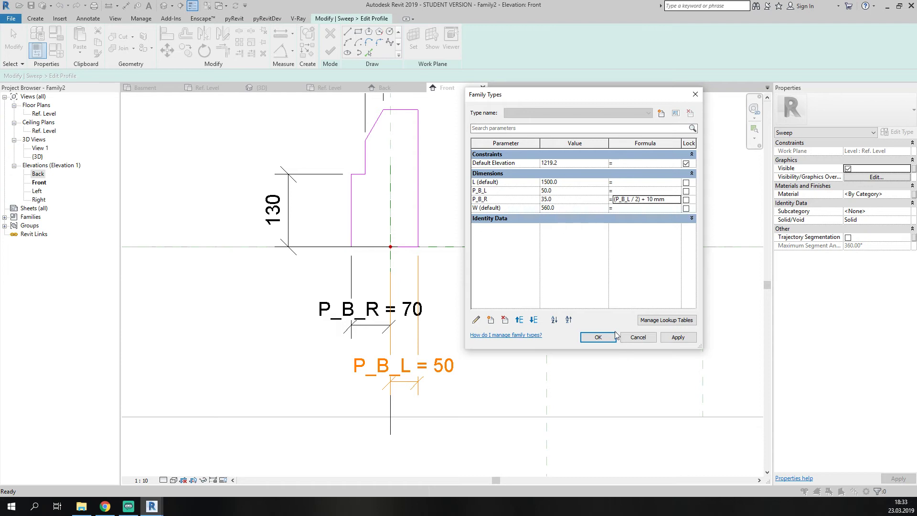
left_click(592, 337)
Move the profile's upper stepped side inward, about 10 mm inside the lower outer side.
middle_click_drag(469, 204, 490, 303)
scroll(392, 280, "up", 2)
scroll(382, 287, "down", 1)
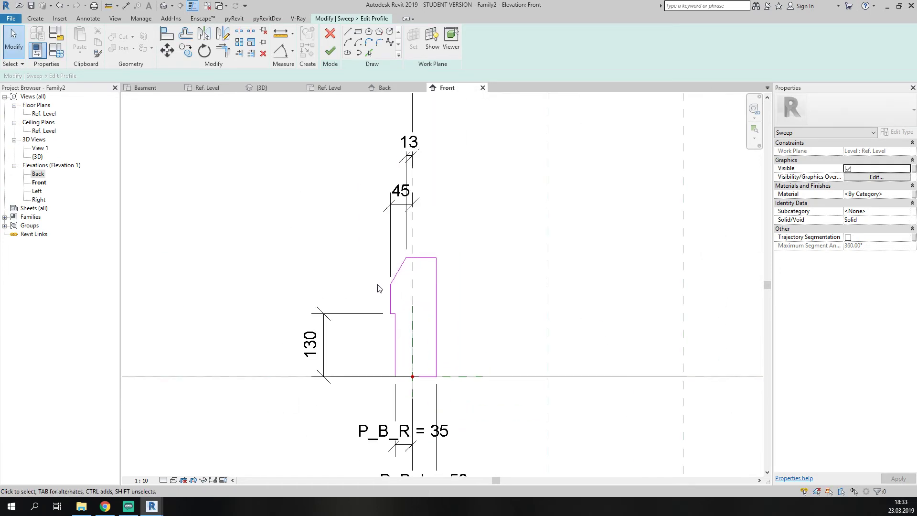
scroll(388, 302, "up", 3)
left_click(393, 298)
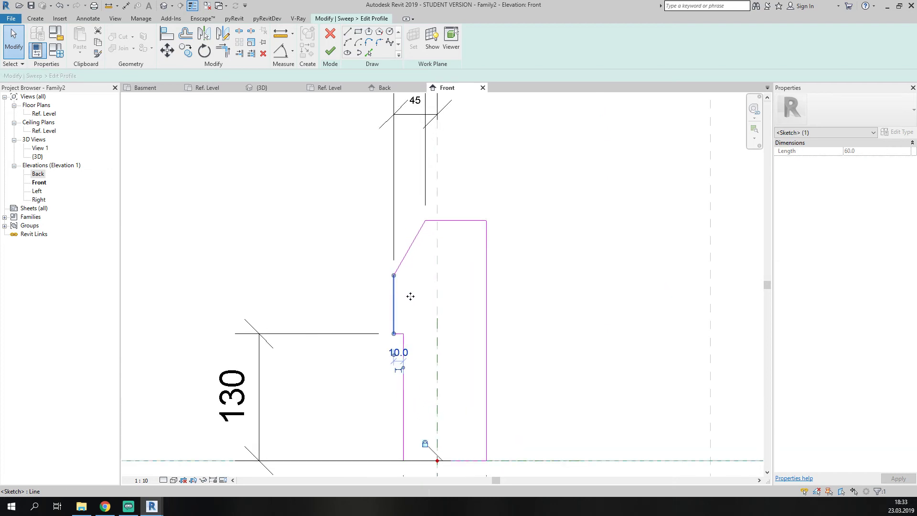
left_click_drag(411, 297, 415, 297)
left_click(572, 331)
mouse_move(572, 330)
middle_mouse_down()
mouse_move(571, 298)
mouse_move(486, 147)
mouse_move(430, 313)
middle_mouse_up()
Add an aligned dimension between the lower outer side and the upper stepped side, placed above the profile.
key("d")
key("i")
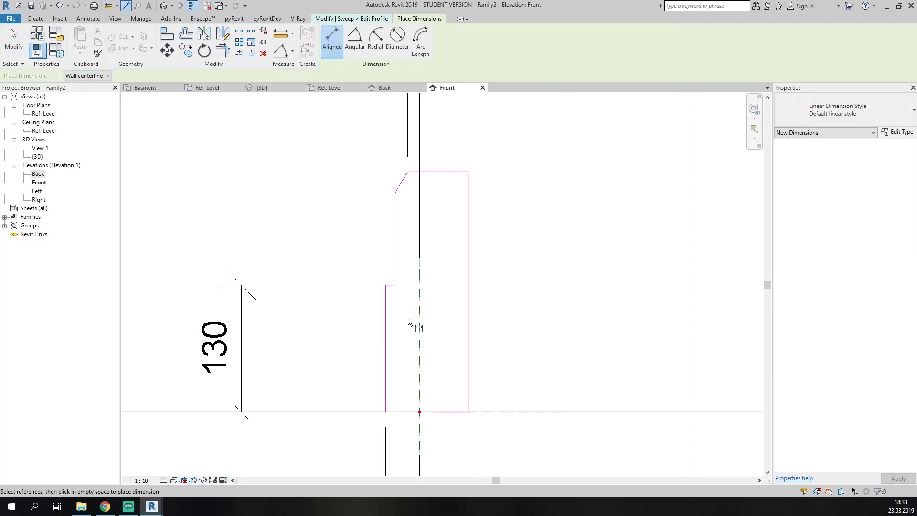
left_click(386, 302)
left_click(399, 251)
left_click(355, 165)
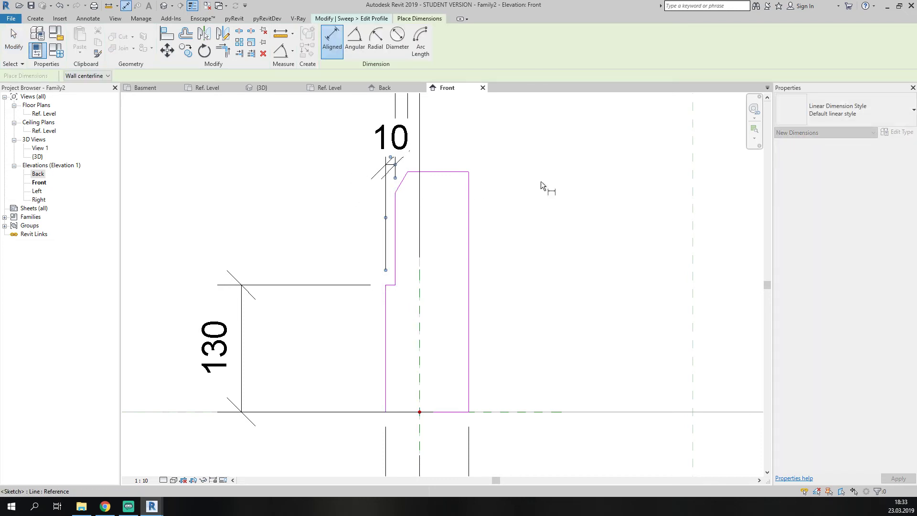
middle_click_drag(452, 166, 421, 276)
key("Escape")
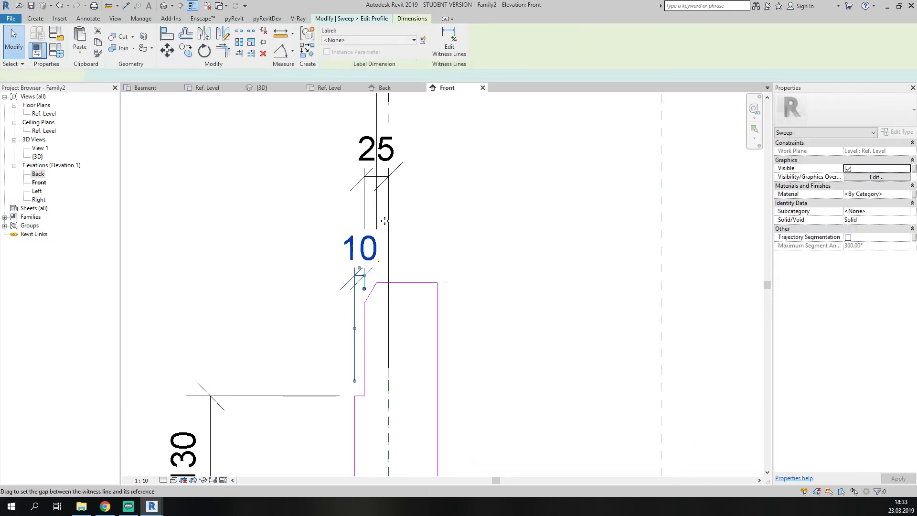
Label the step dimension between the two outer sides with a new type parameter named P_B_R_S.
left_click(422, 40)
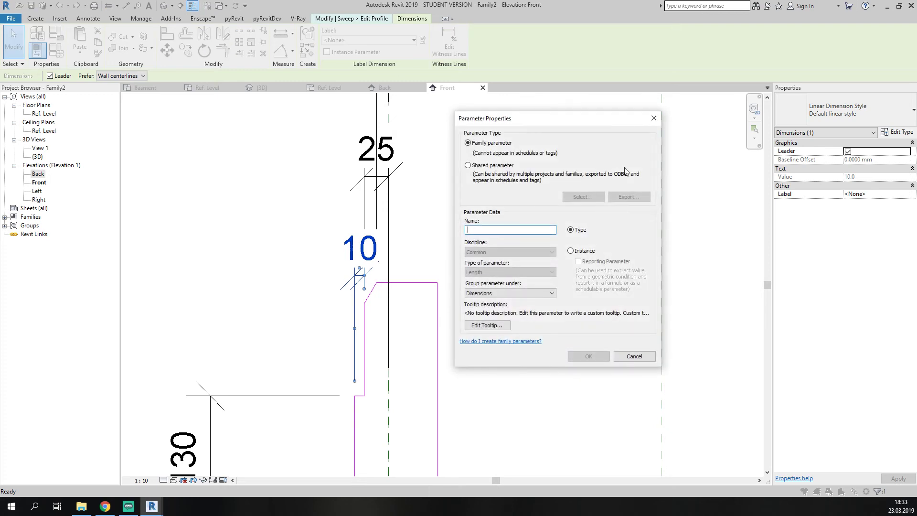
type("P_B_R")
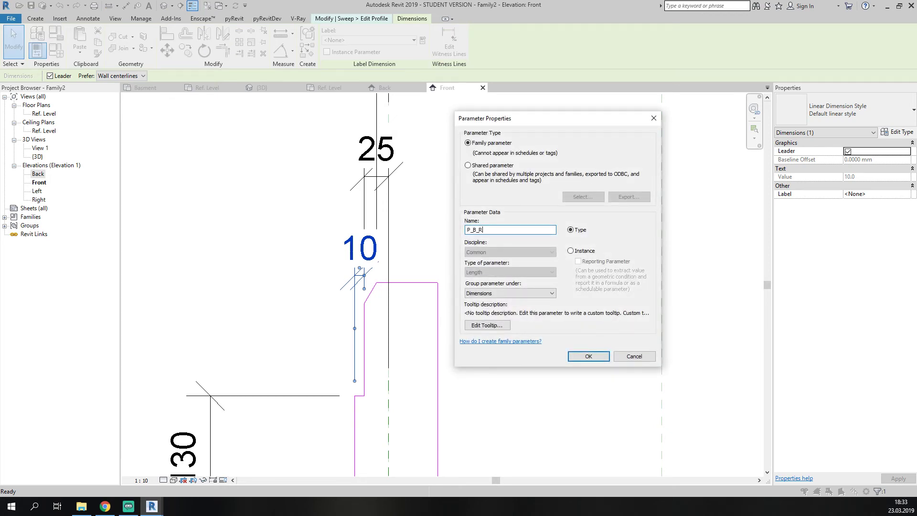
type("_S")
left_click(589, 356)
Drive the P_B_R_S parameter with the formula P_B_R / 2 in the family types and apply it to the profile.
left_click(56, 50)
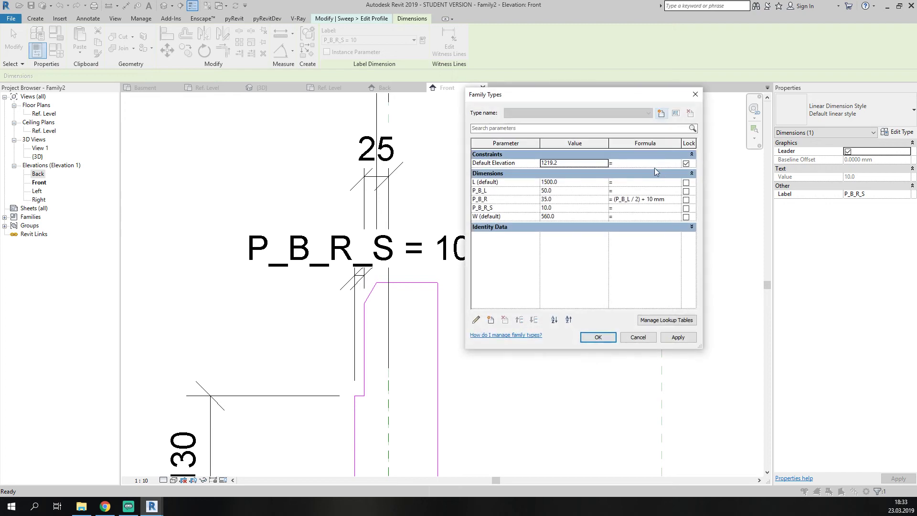
left_click(510, 211)
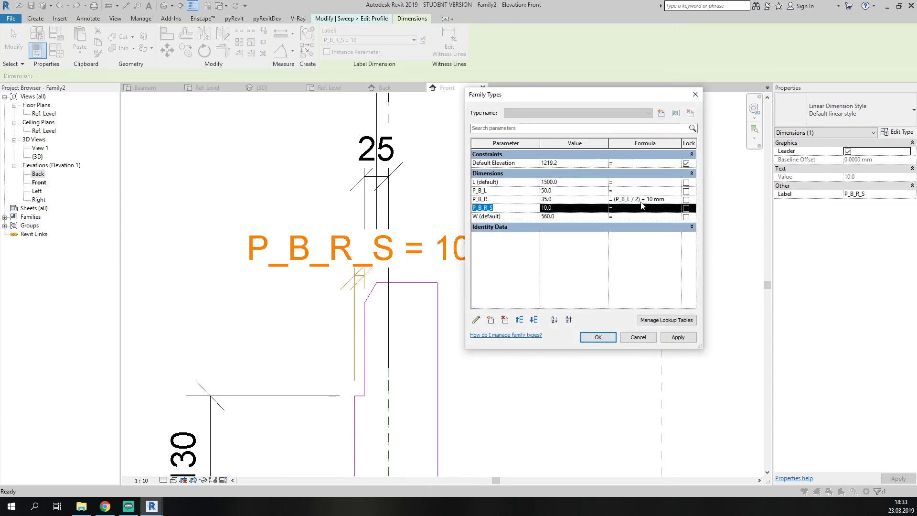
left_click(509, 200)
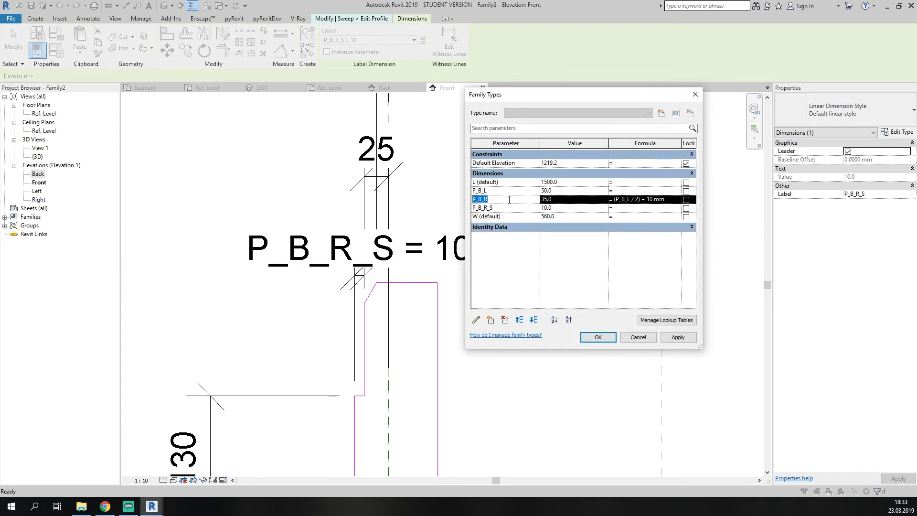
left_click(634, 208)
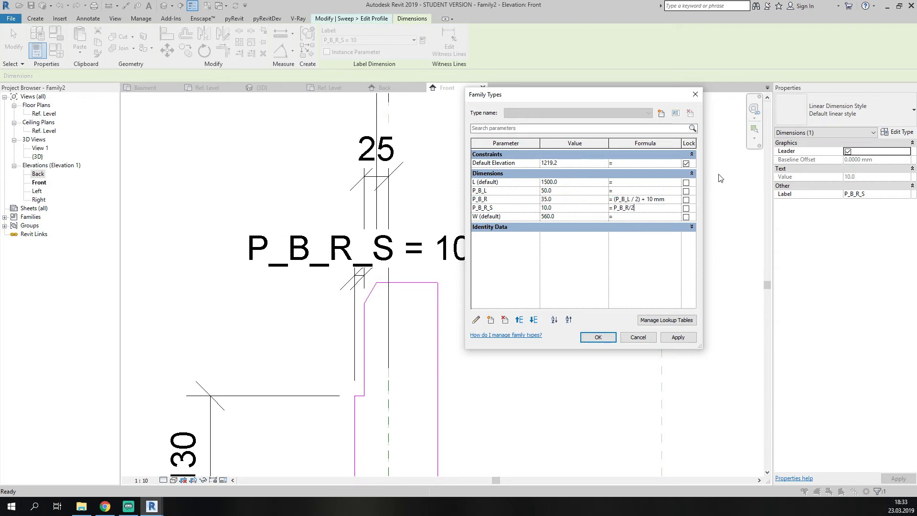
left_click(645, 263)
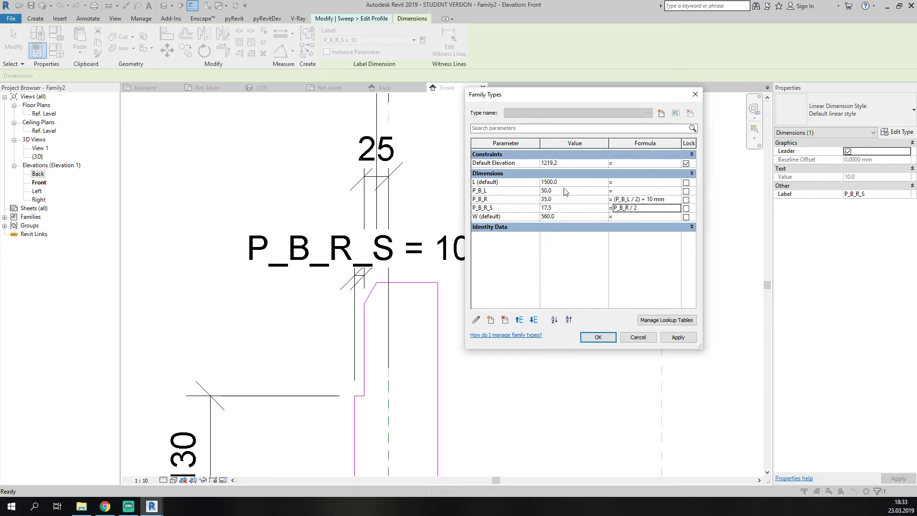
left_click(597, 337)
left_click(505, 317)
scroll(526, 288, "down", 3)
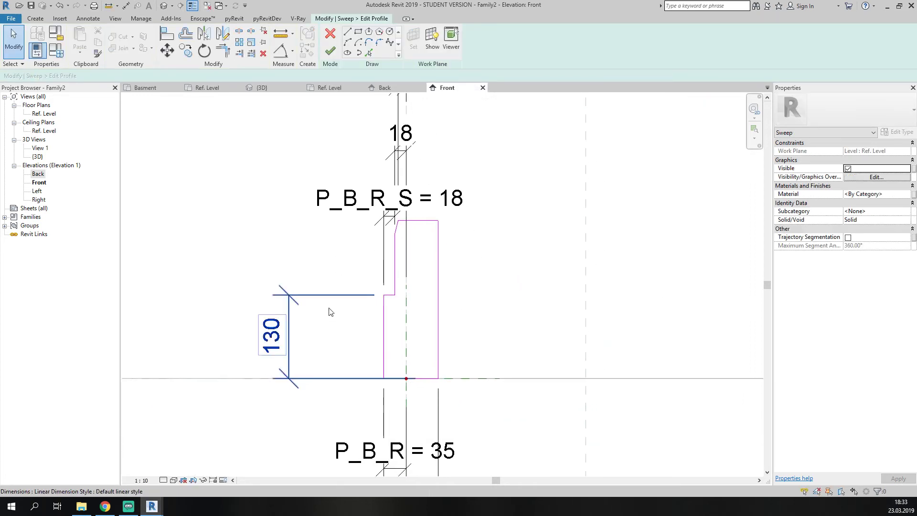
Label the 130 mm step height dimension with a new type parameter named P_B_R_H.
scroll(295, 318, "up", 2)
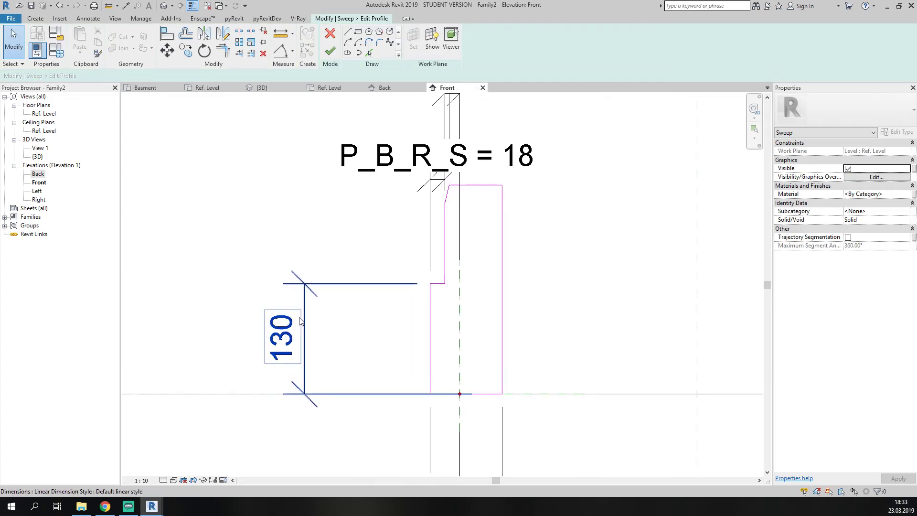
left_click(307, 302)
left_click(423, 40)
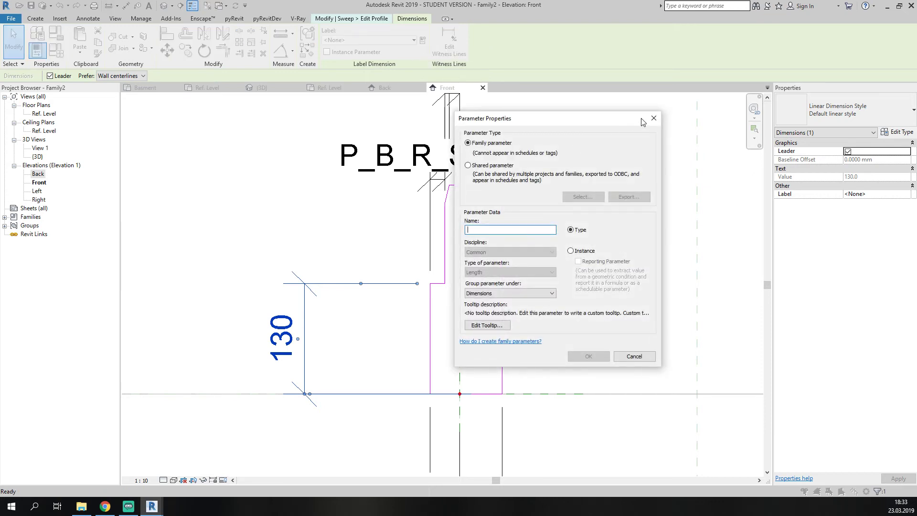
type("P_B_R_H")
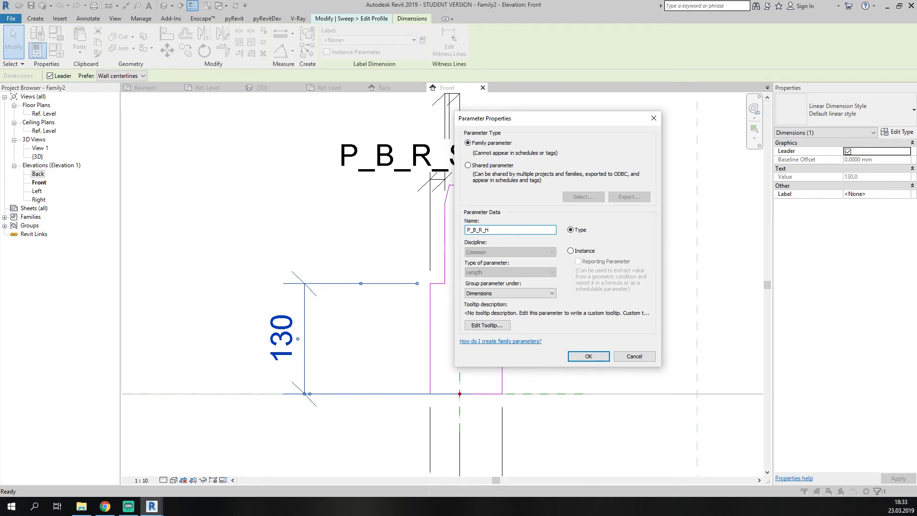
left_click(588, 356)
Finish the profile sketch and complete the sweep in the 3D view.
middle_click_drag(310, 357, 309, 403)
scroll(309, 402, "down", 1)
middle_click_drag(447, 223, 446, 271)
scroll(403, 239, "up", 2)
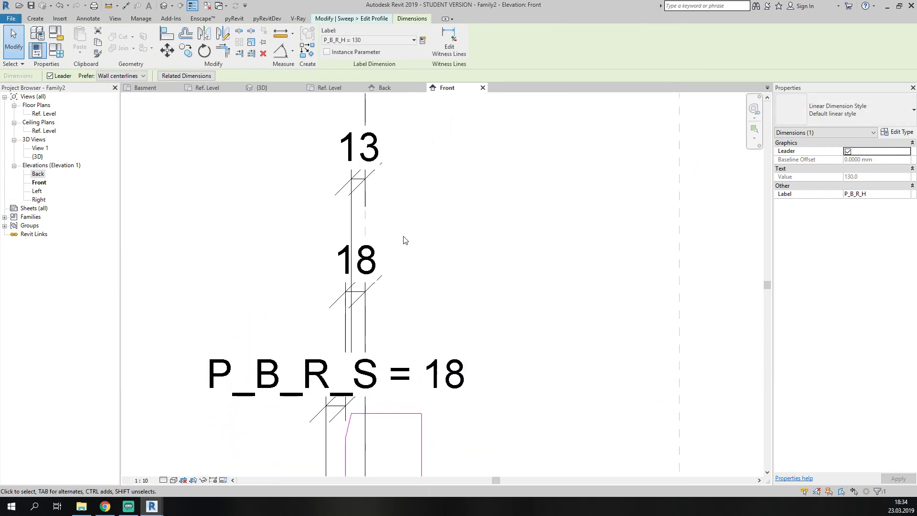
scroll(404, 239, "down", 3)
scroll(497, 392, "down", 3)
scroll(434, 286, "up", 2)
scroll(435, 286, "up", 2)
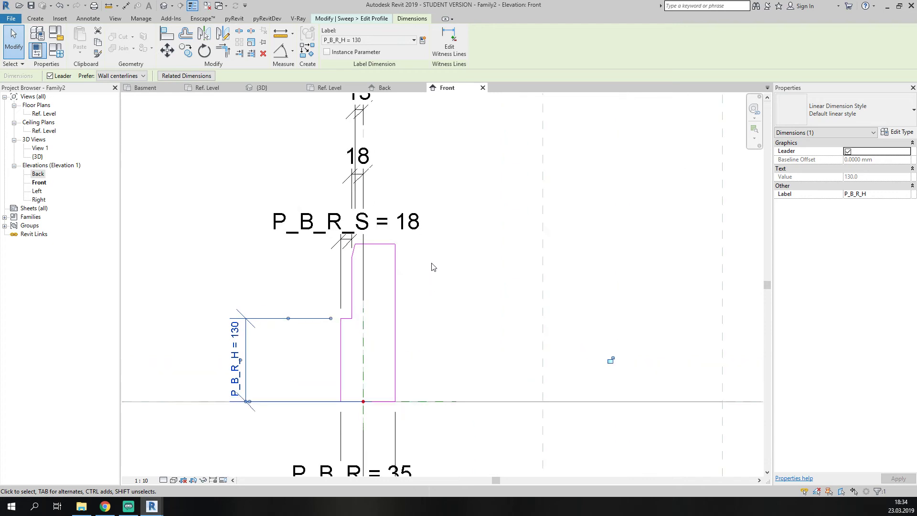
left_click(429, 253)
left_click(329, 51)
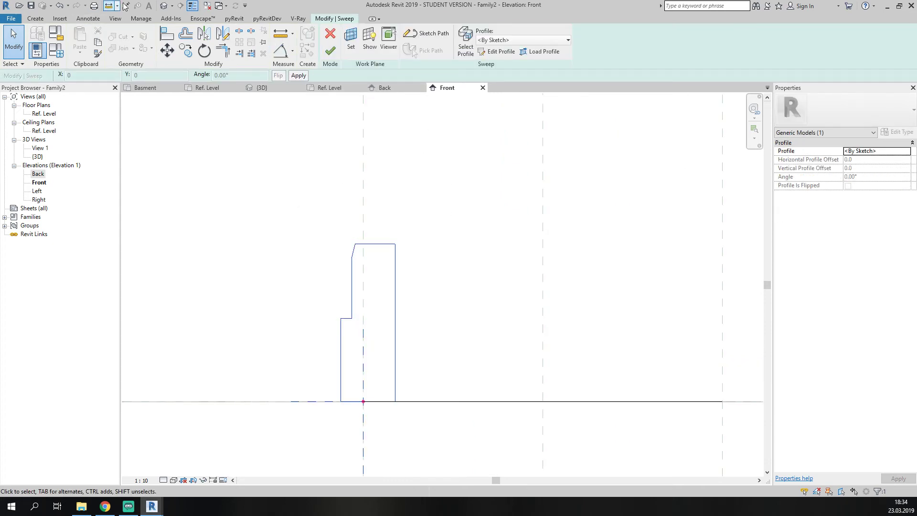
left_click(164, 5)
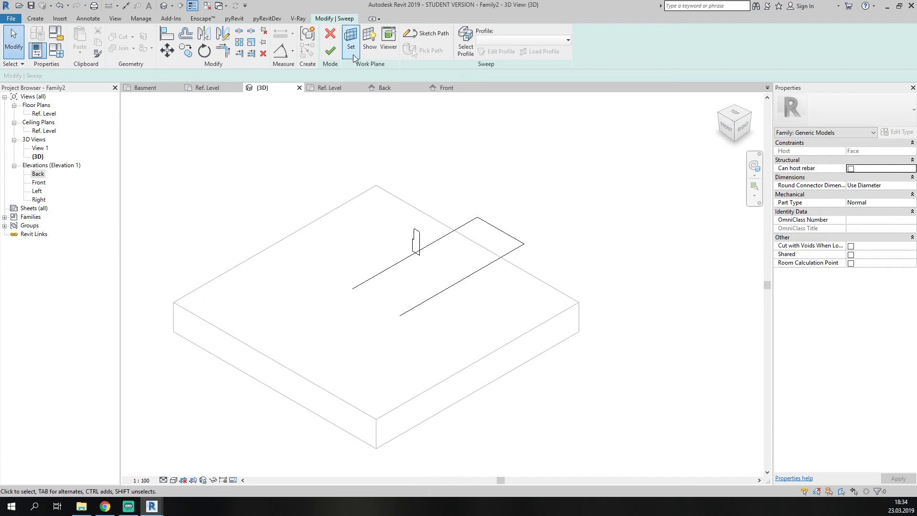
left_click(331, 53)
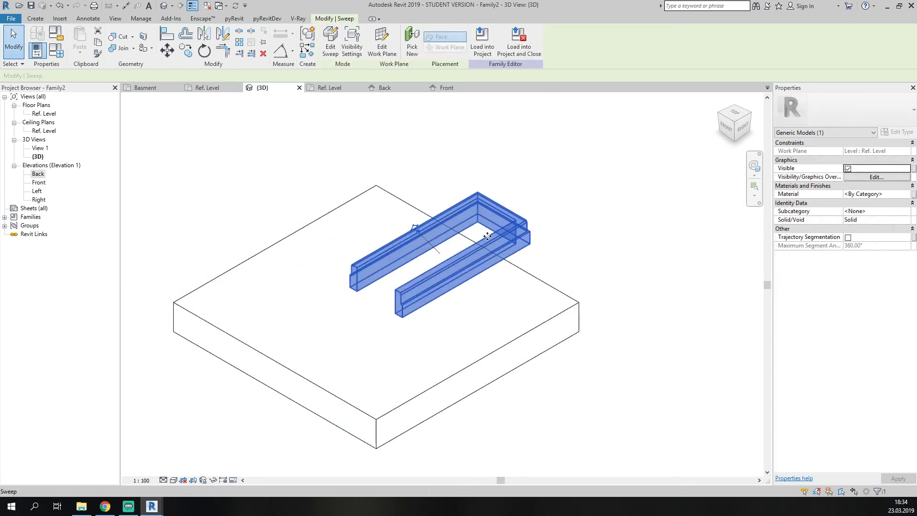
middle_click_drag(453, 233, 535, 268, "shift")
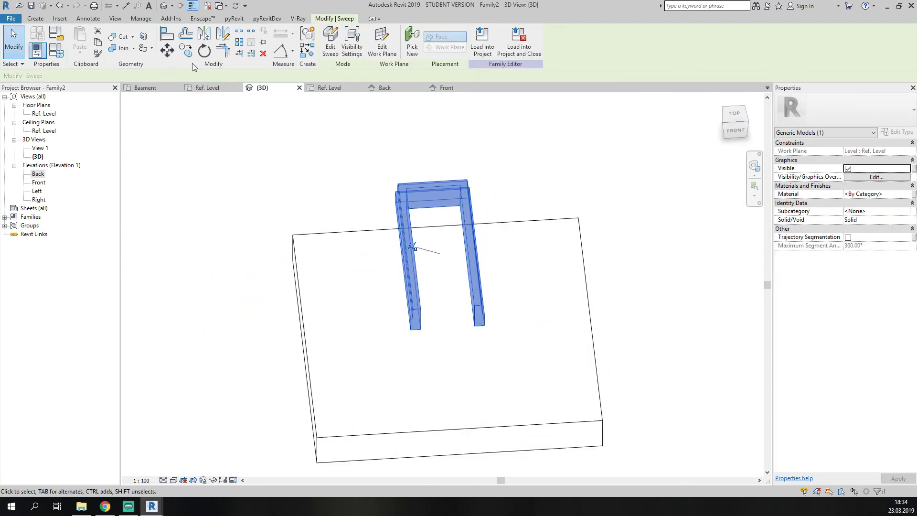
Reorder the family parameters so that W sits directly below L and above the profile parameters.
left_click(238, 159)
key("f")
key("t")
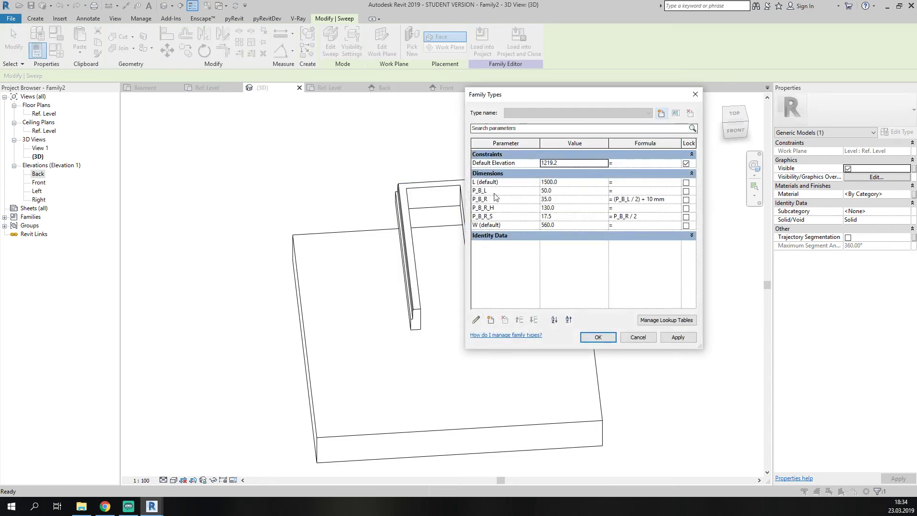
left_click(524, 226)
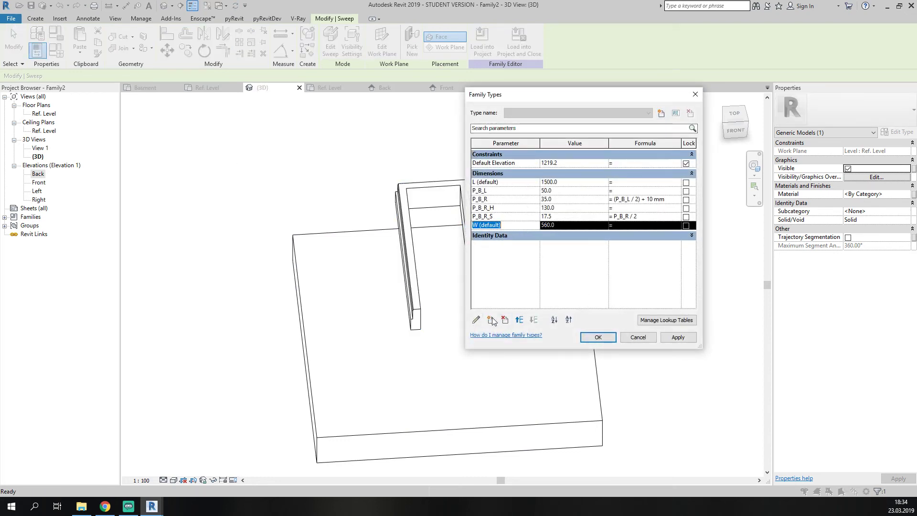
left_click(521, 319)
left_click(520, 320)
left_click(520, 320)
left_click(521, 320)
left_click(520, 320)
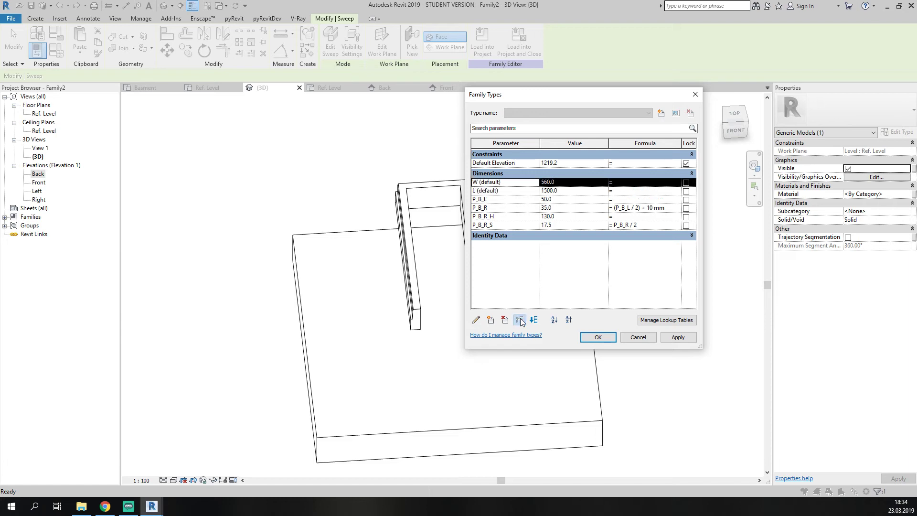
left_click(534, 320)
Set W to 1500 mm and L to 2000 mm in the family types and apply both to the sweep.
left_click(581, 190)
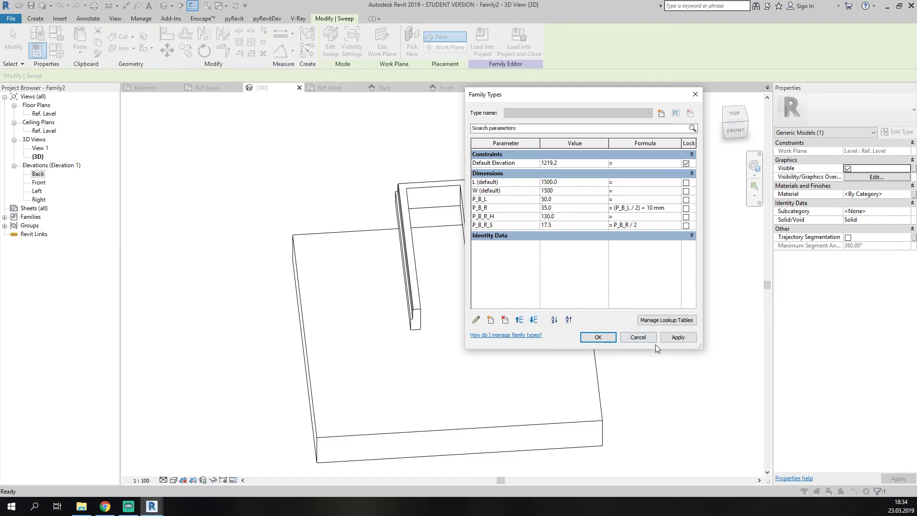
type("1500")
left_click(675, 338)
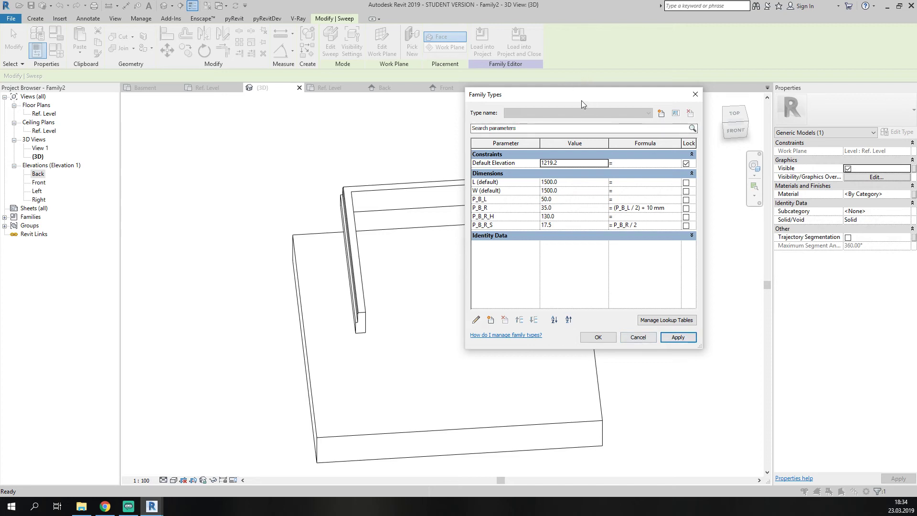
left_click_drag(581, 101, 677, 127)
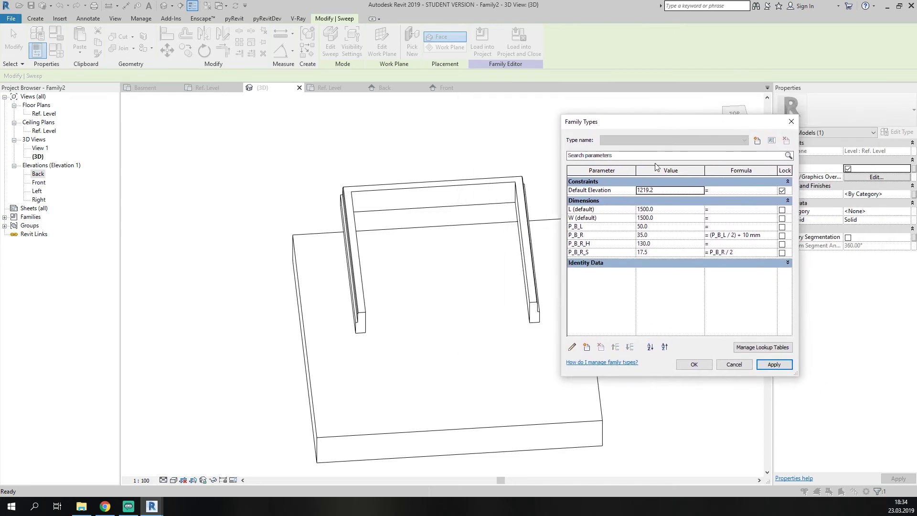
left_click(666, 218)
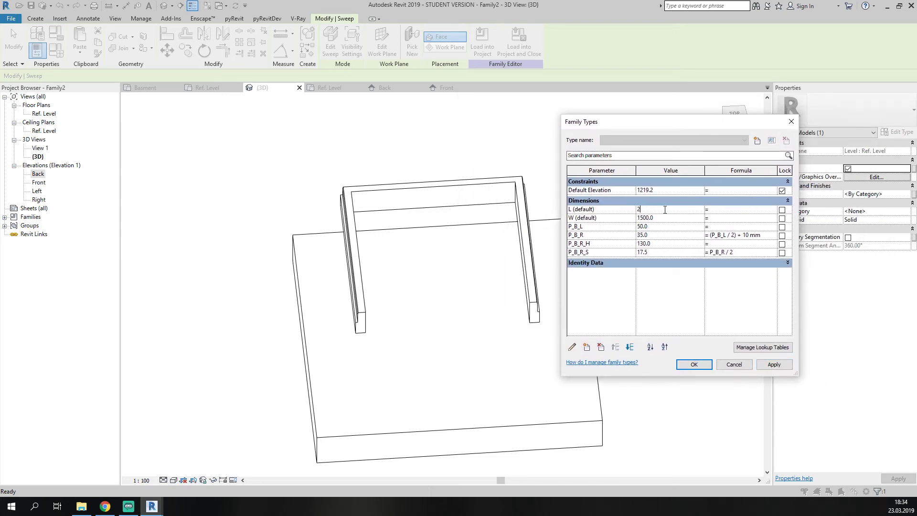
left_click(771, 365)
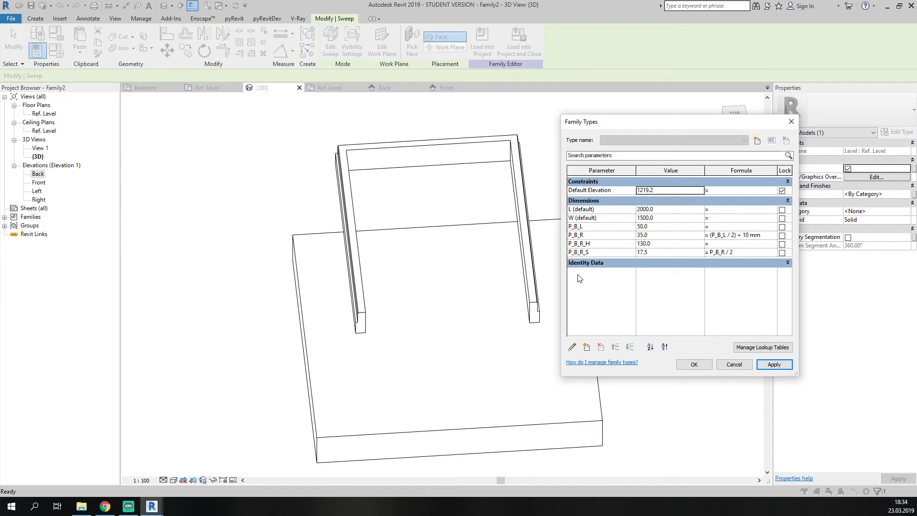
left_click(693, 364)
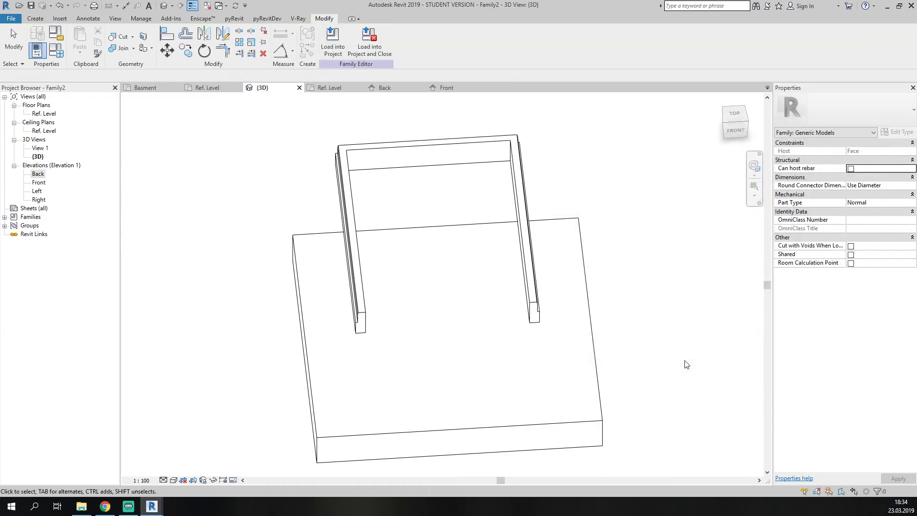
Load the family into Tiny building.rvt and open the project's 3D view with its section box turned off.
left_click(333, 43)
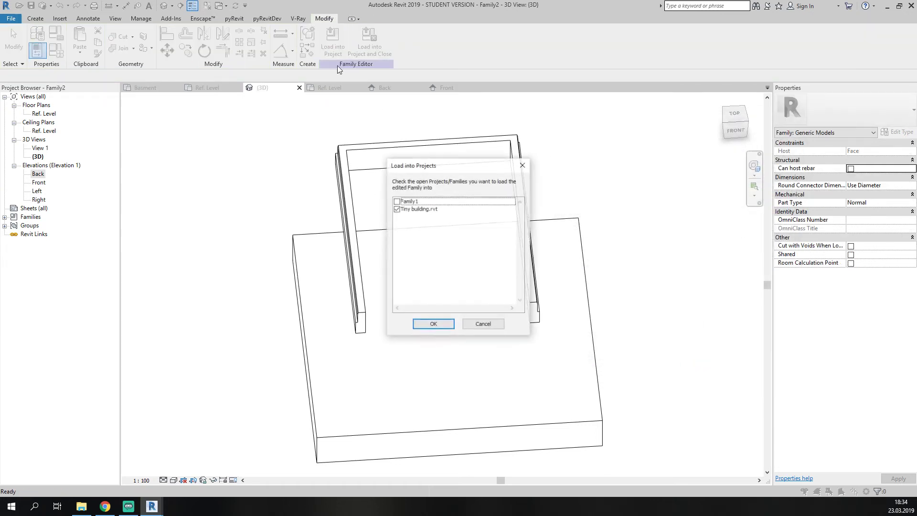
left_click(443, 327)
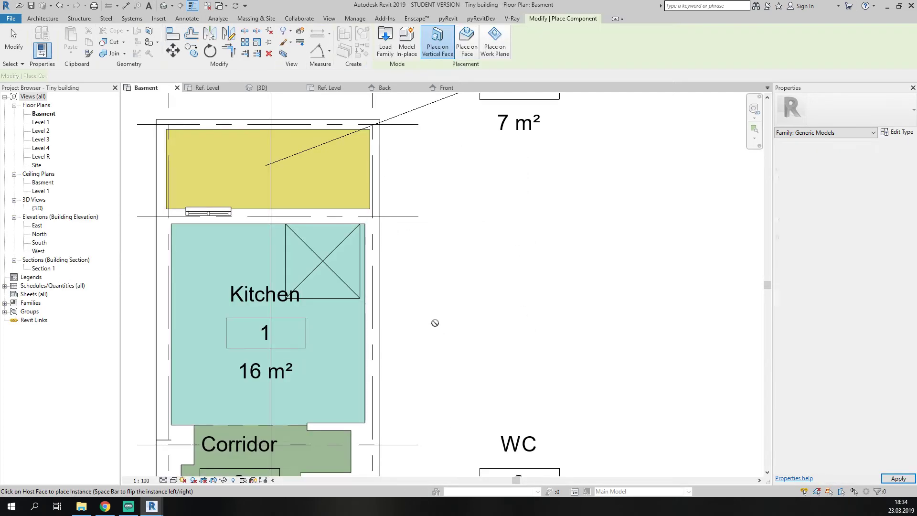
left_click(164, 5)
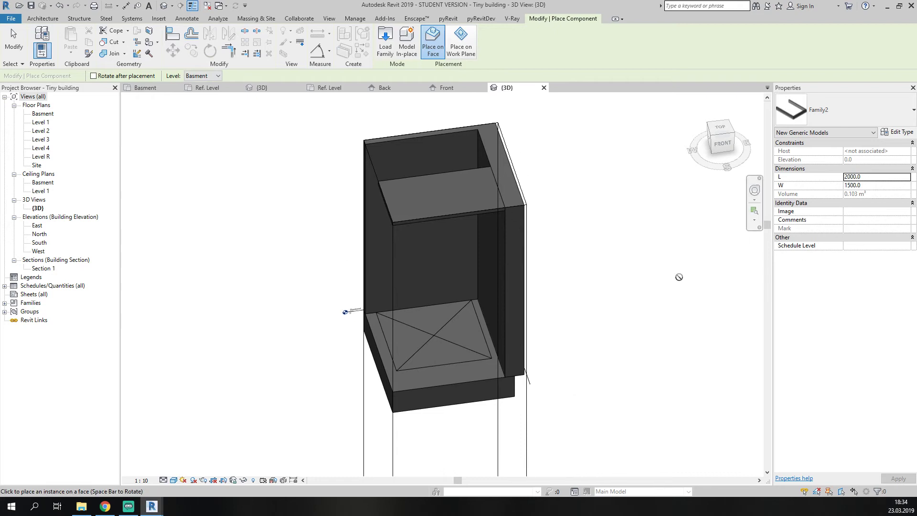
key("Escape")
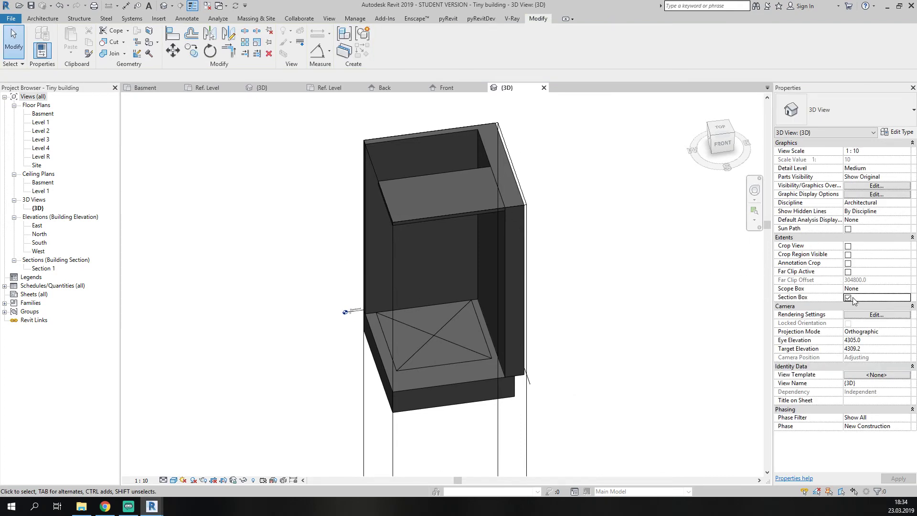
left_click(852, 298)
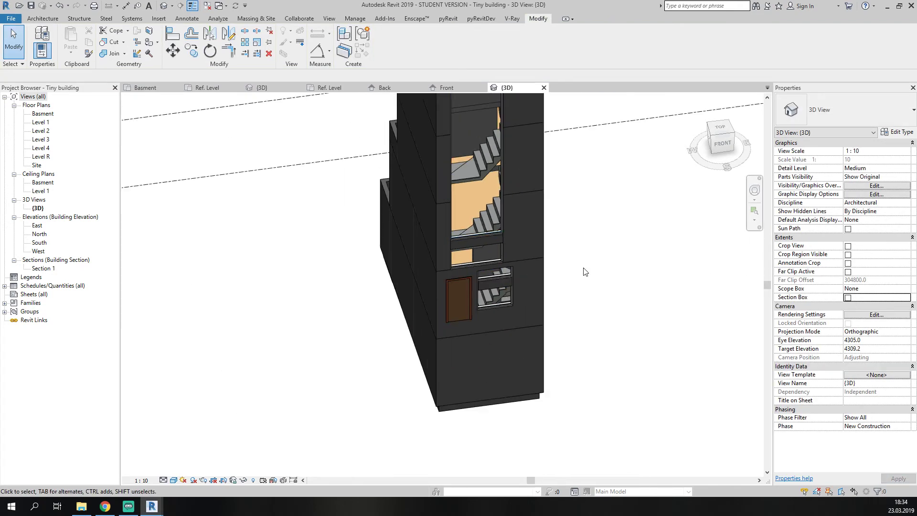
Place an instance of Family2 on the front wall face beside the upper end of the curtain wall opening.
middle_click_drag(585, 272, 529, 282, "shift")
scroll(526, 279, "up", 6)
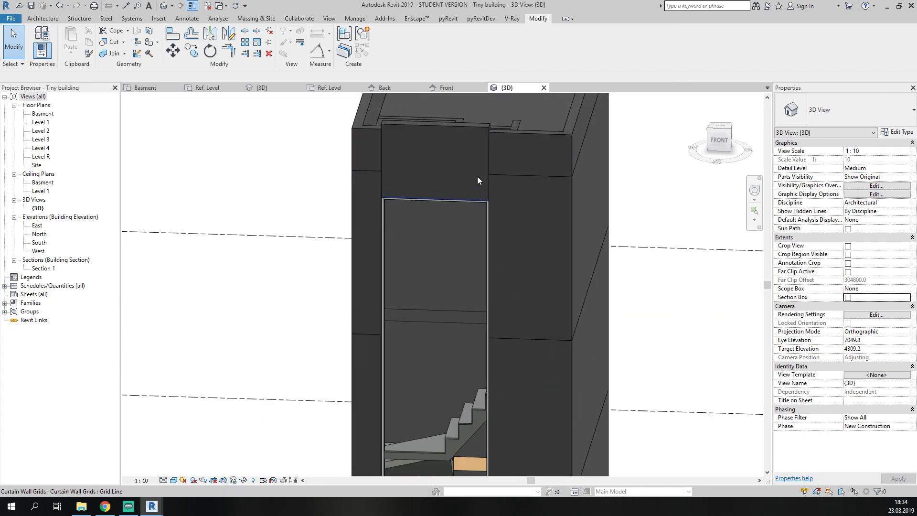
left_click(43, 18)
left_click(111, 39)
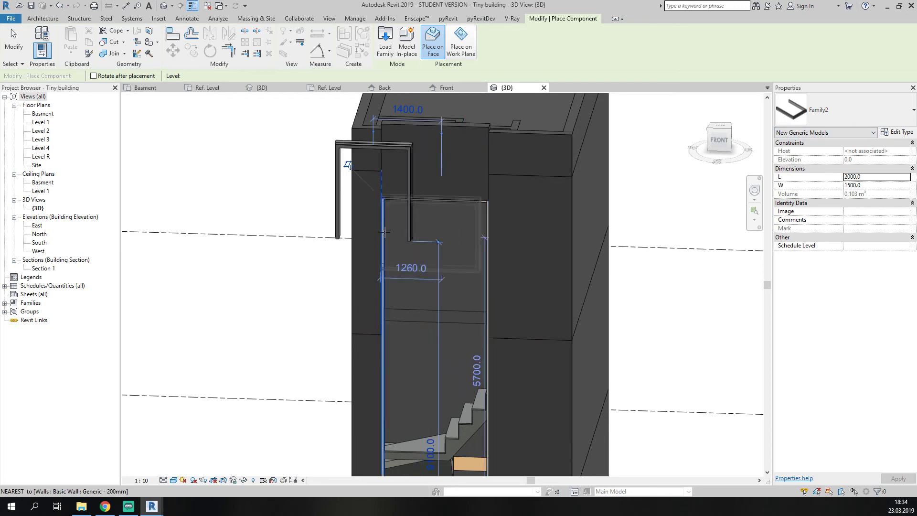
left_click(385, 233)
key("Escape")
key("Escape")
Move the placed frame horizontally across the facade so that it sits in front of the curtain wall.
left_click(413, 165)
scroll(417, 162, "up", 3)
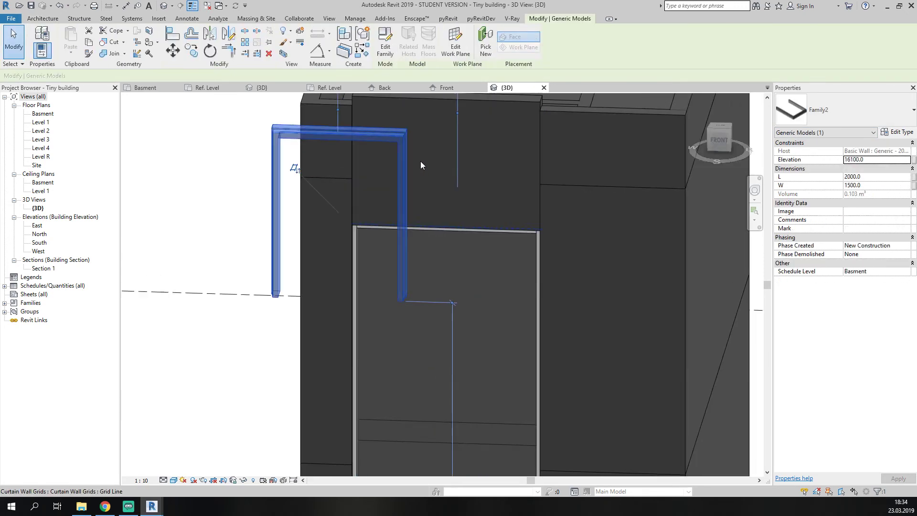
scroll(420, 162, "up", 2)
left_click(174, 51)
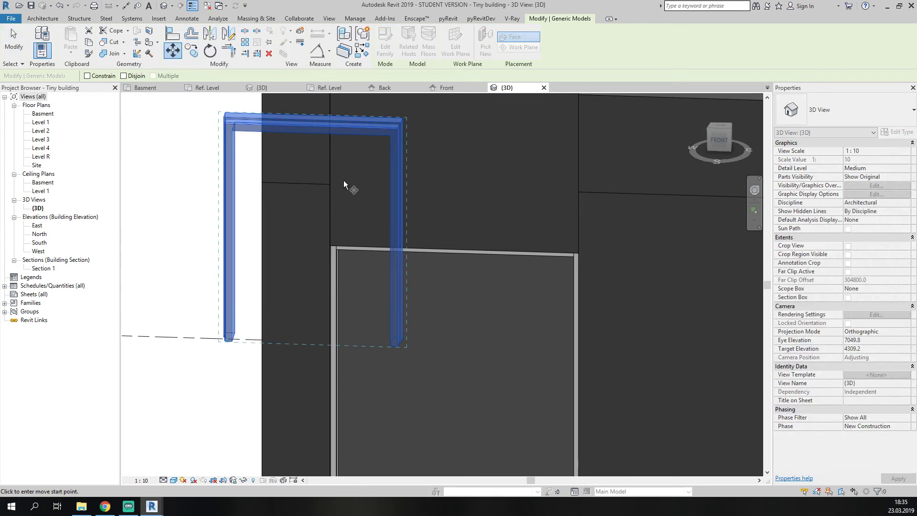
left_click(344, 183)
left_click(458, 189)
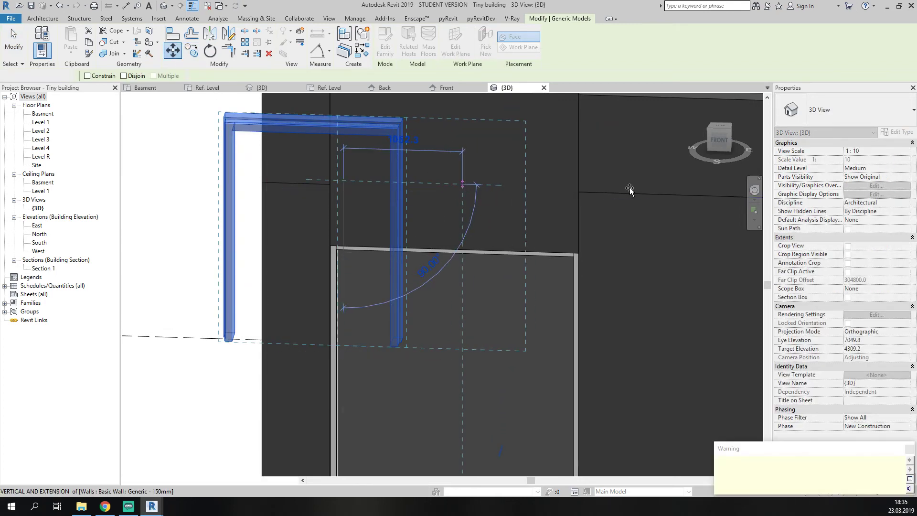
scroll(577, 230, "up", 4)
scroll(538, 214, "down", 4)
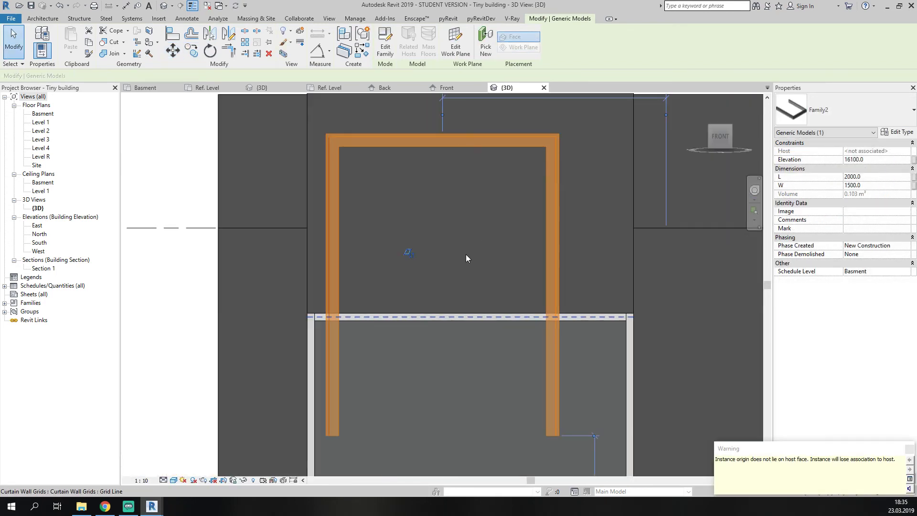
scroll(465, 189, "down", 1)
scroll(340, 207, "up", 2)
key("Escape")
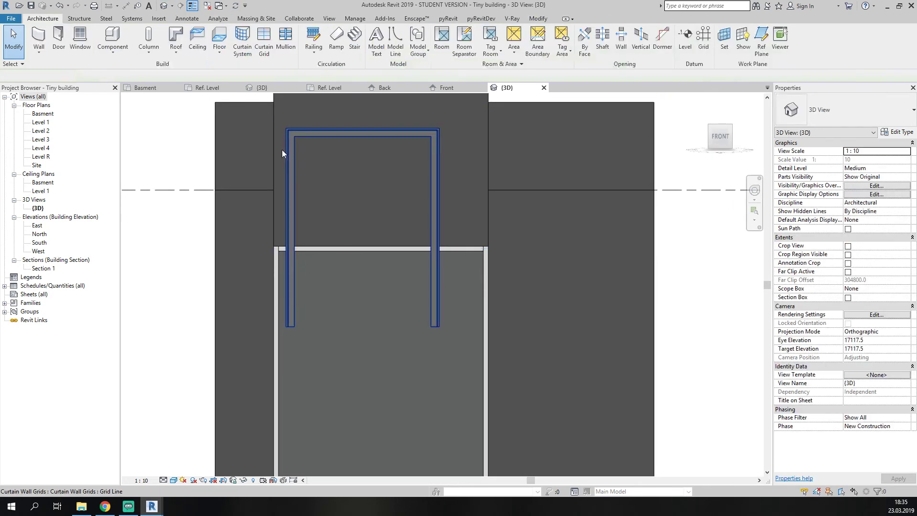
Review the Storefront curtain wall's type properties, including its vertical and horizontal mullion types.
middle_click_drag(378, 168, 365, 154)
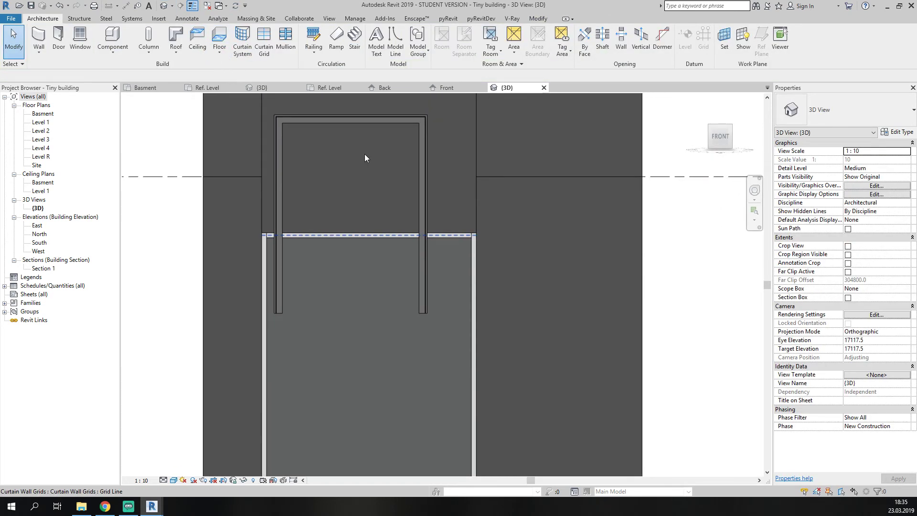
left_click(306, 248)
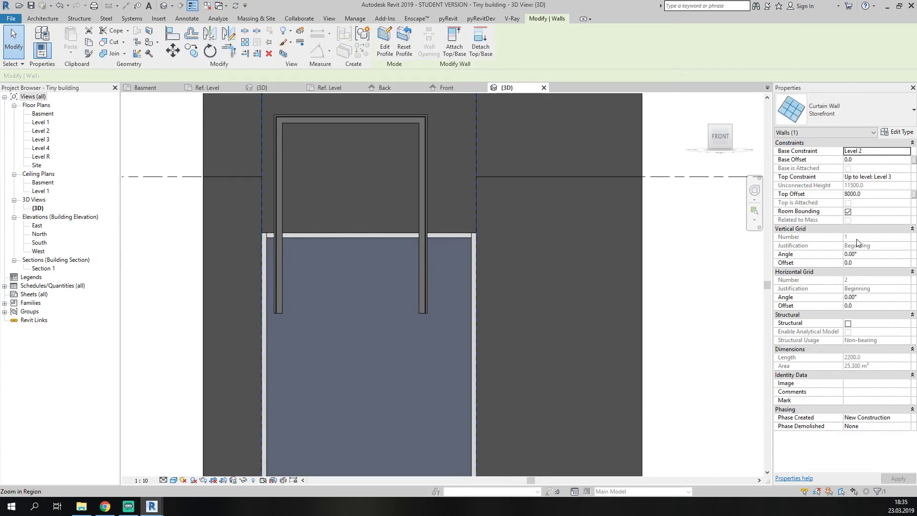
left_click(892, 132)
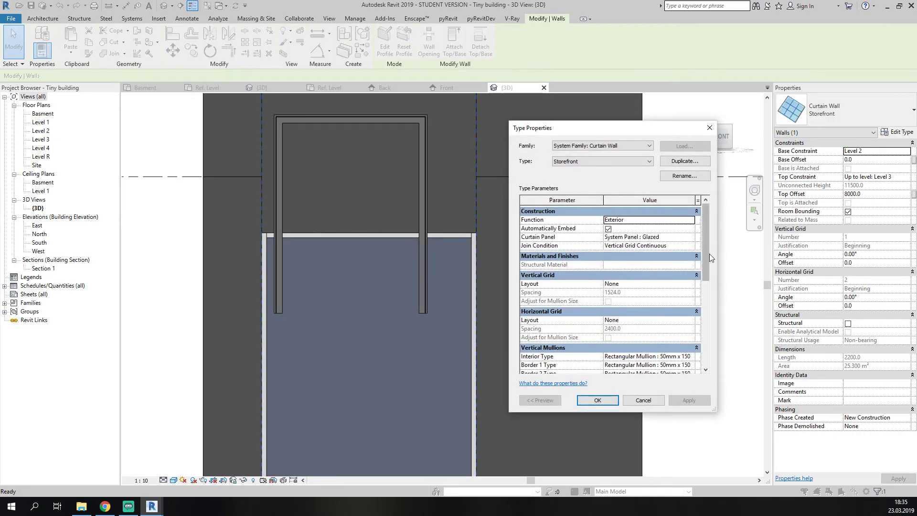
left_click_drag(706, 232, 706, 290)
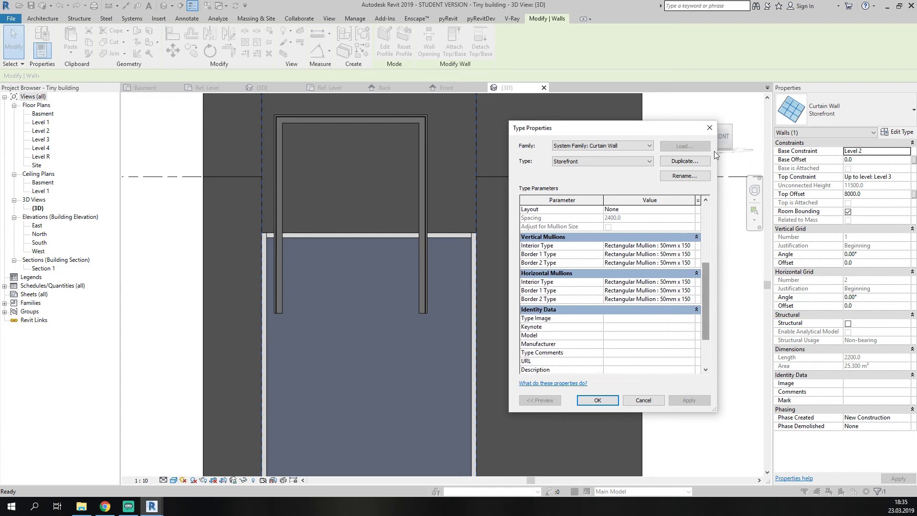
left_click(710, 128)
scroll(382, 191, "down", 2)
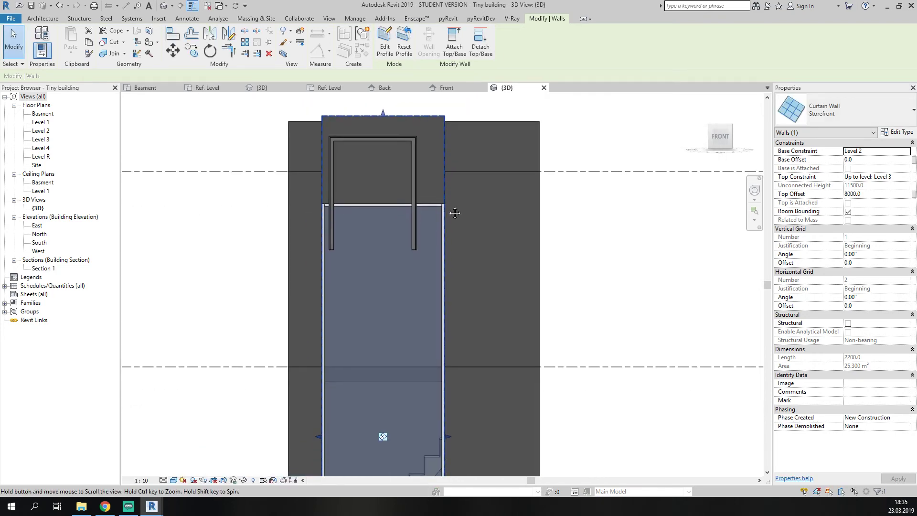
scroll(385, 173, "up", 2)
key("Escape")
Try W values of 2500 and 2000 mm on the frame instance, and settle on 2200 mm.
left_click(429, 140)
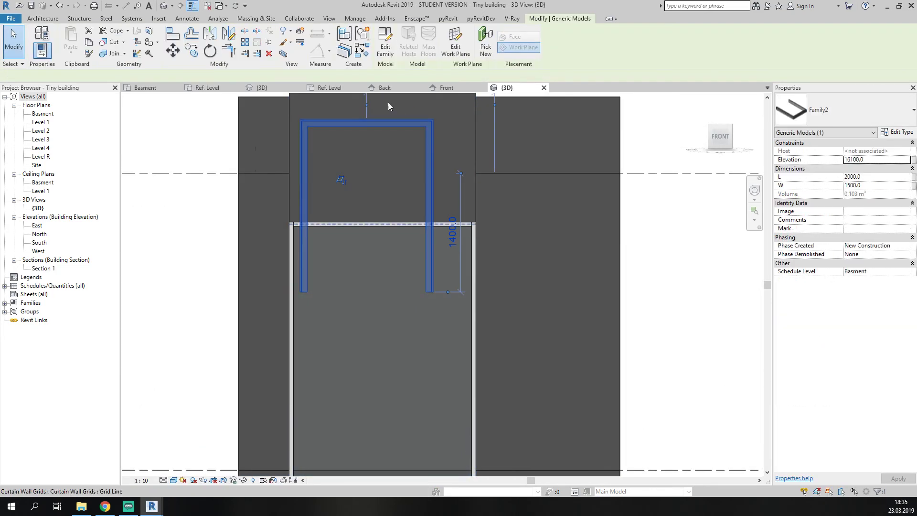
left_click(874, 186)
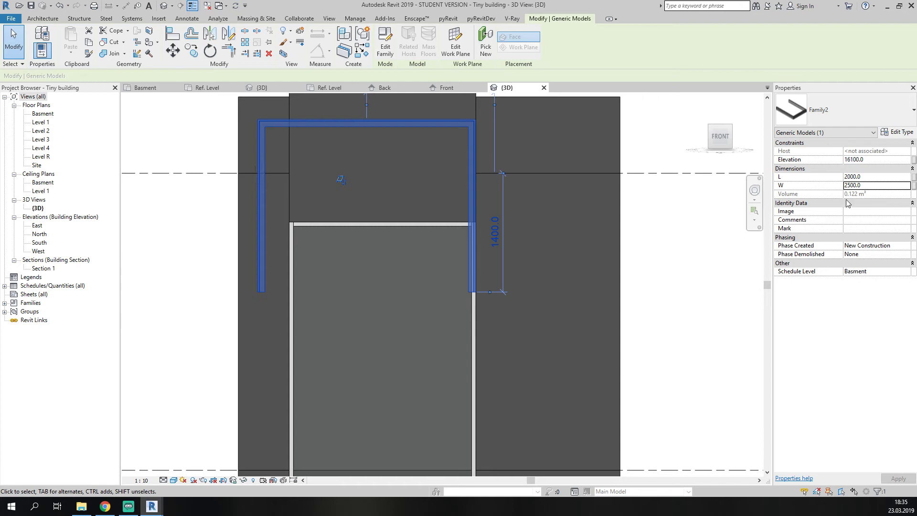
left_click(875, 186)
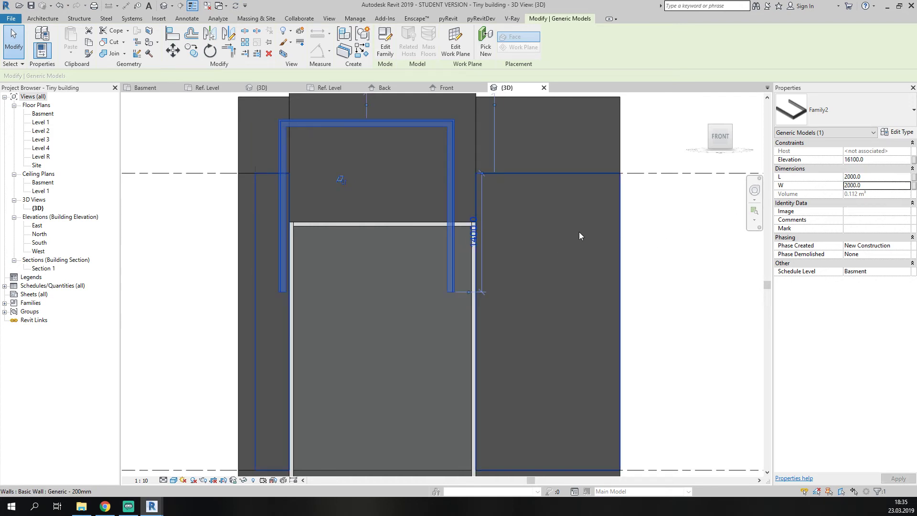
left_click(870, 186)
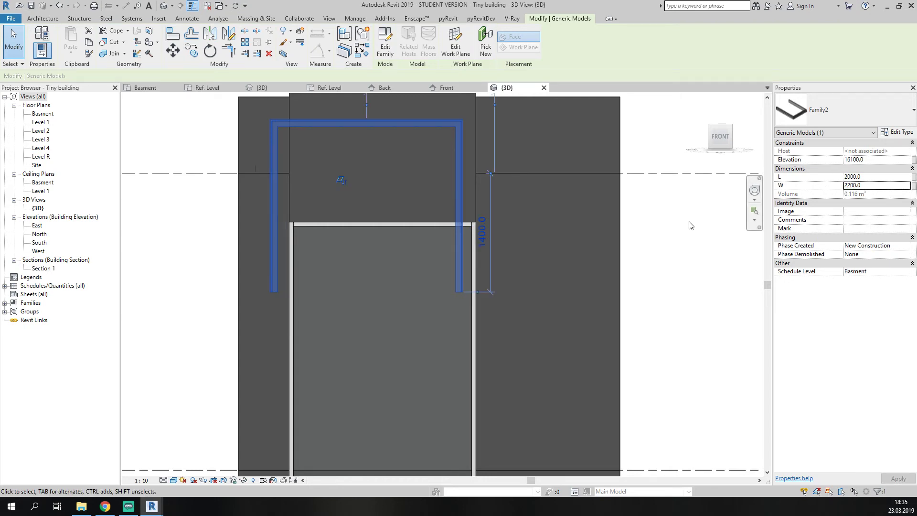
Align the frame horizontally with the curtain wall so its inner edges match the inner edges of the side mullions.
middle_click_drag(418, 227, 453, 246)
key("a")
key("l")
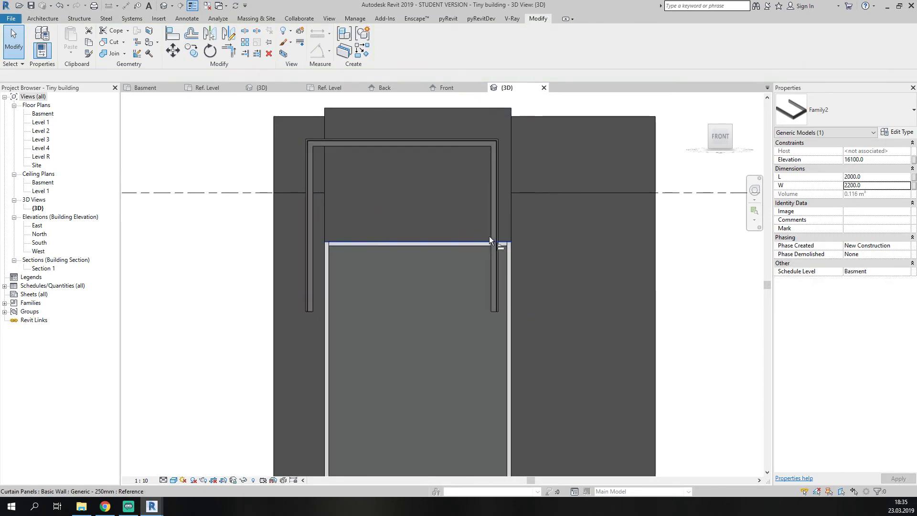
scroll(519, 246, "up", 2)
left_click(501, 217)
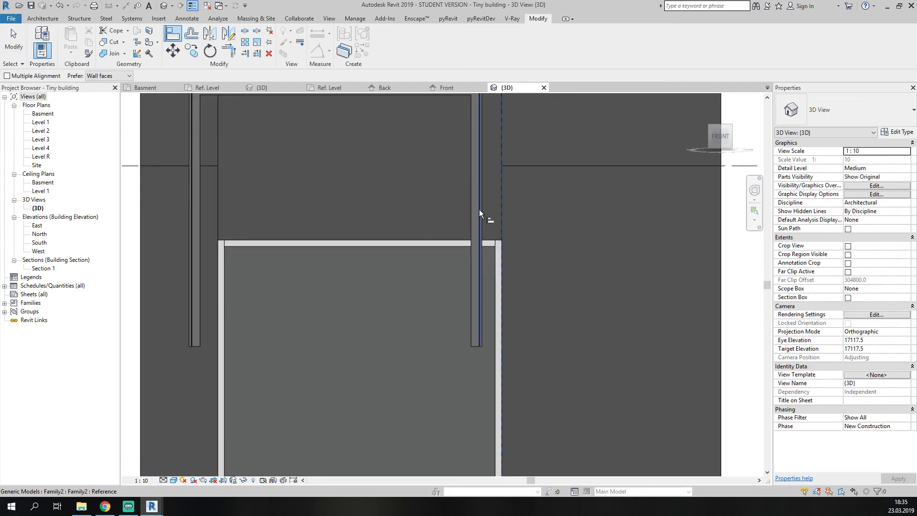
left_click(483, 209)
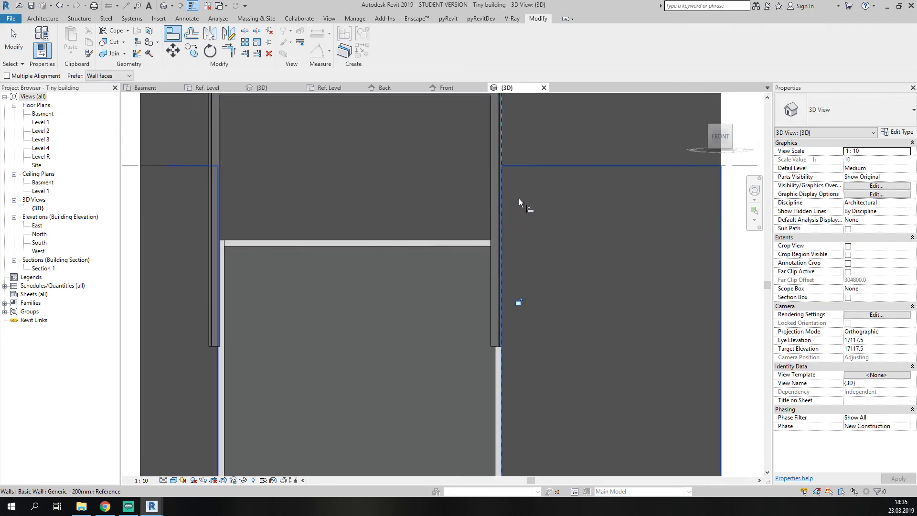
scroll(494, 355, "up", 1)
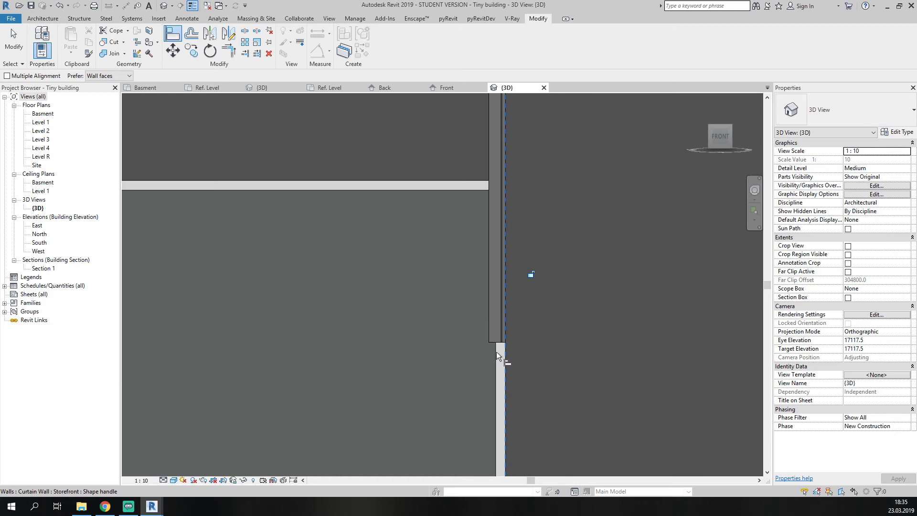
scroll(494, 310, "down", 3)
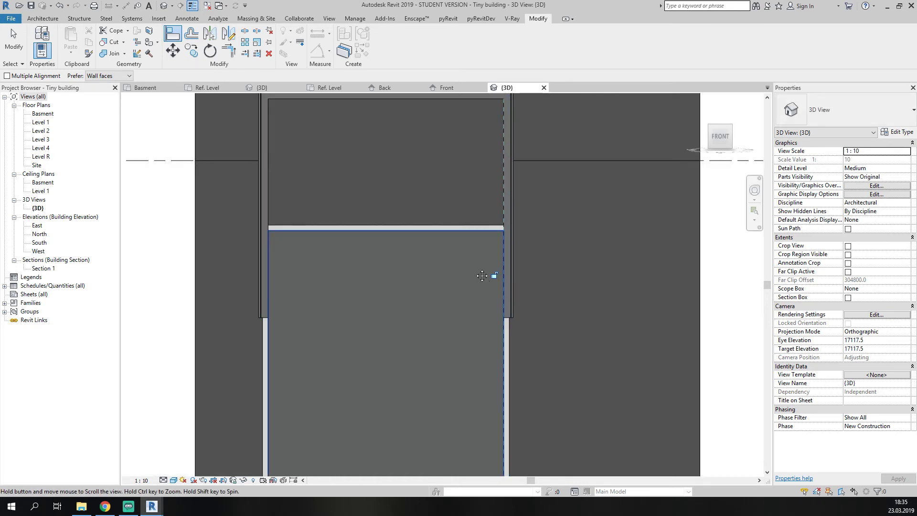
key("Escape")
key("Escape")
Align the frame's upper edge with the lower edge of the wall panel above the glazing.
scroll(433, 250, "down", 2)
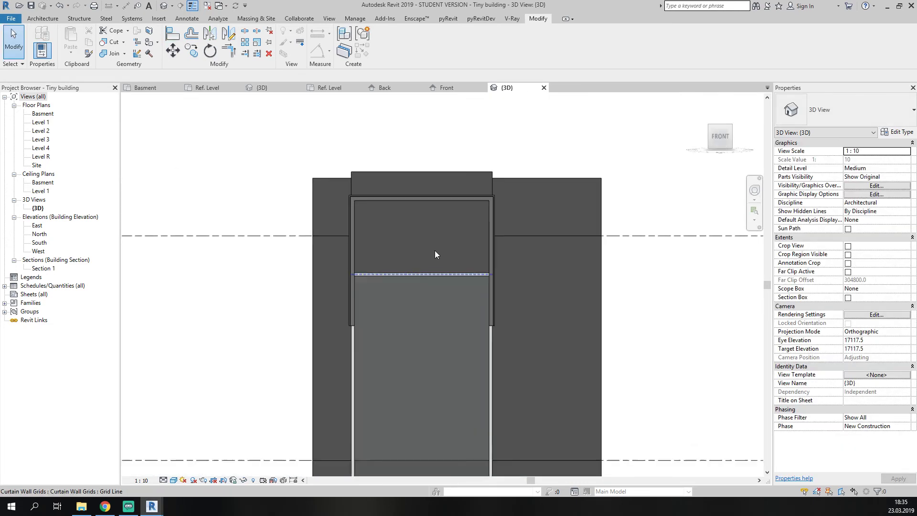
key("l")
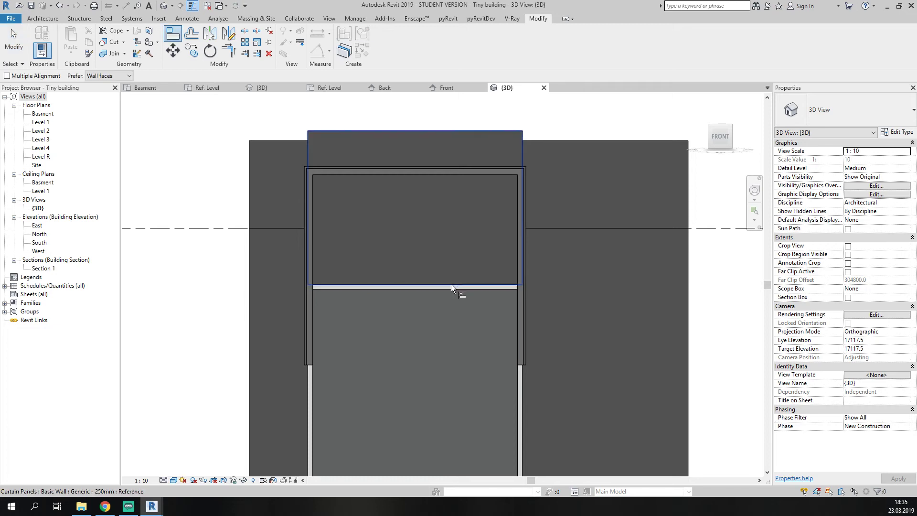
left_click(451, 286)
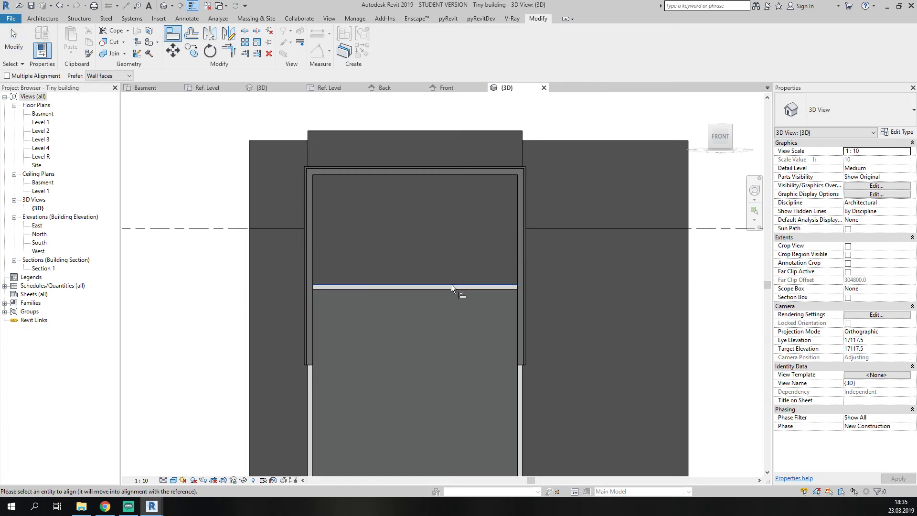
left_click(437, 167)
scroll(432, 266, "down", 2)
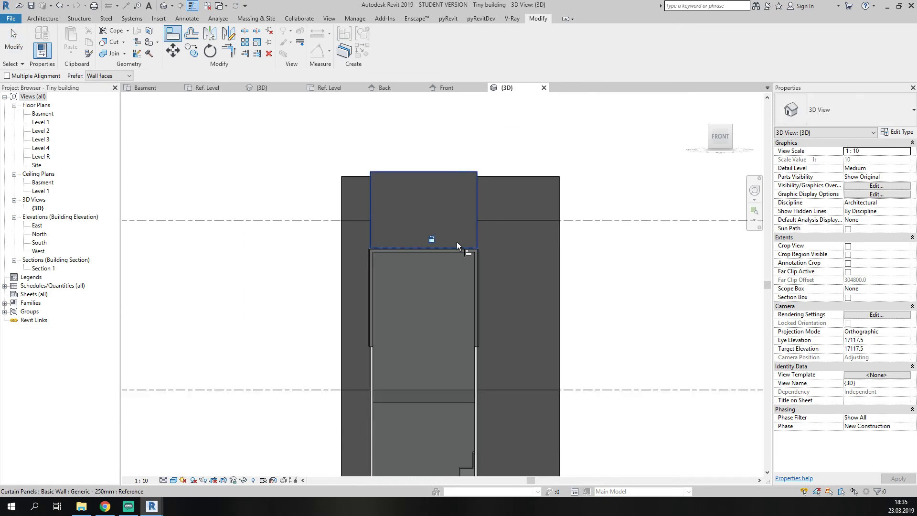
key("Escape")
Try an L value of 5000 mm on the frame instance, and extend it to 8000 mm.
middle_click_drag(472, 223, 402, 254, "shift")
left_click(402, 253)
middle_click_drag(352, 207, 379, 242, "shift")
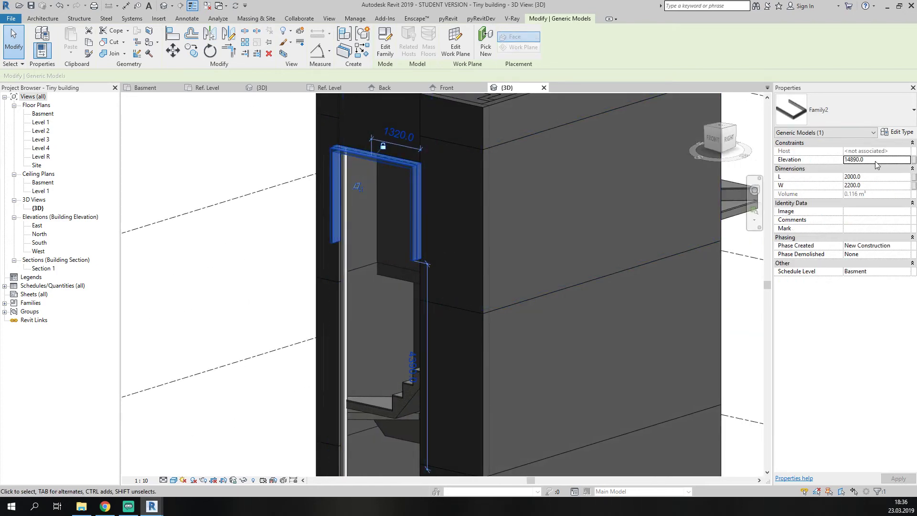
left_click(868, 177)
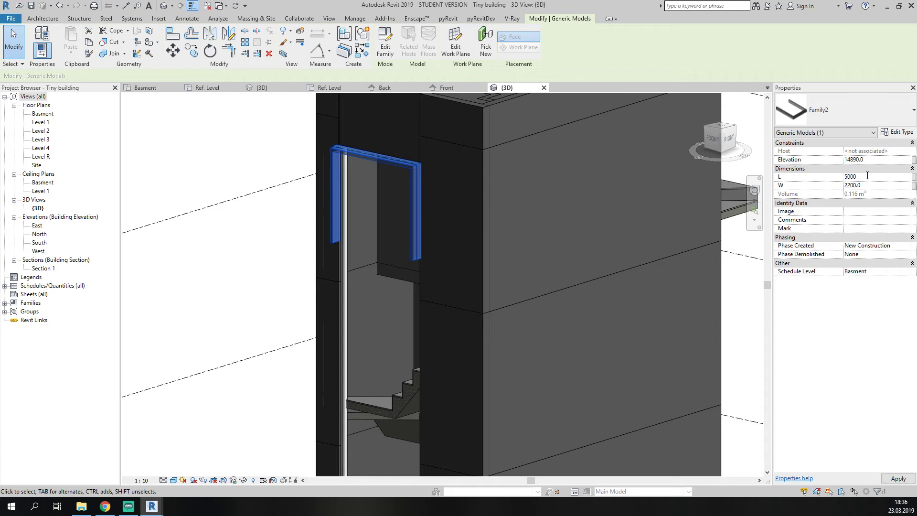
middle_click_drag(400, 276, 484, 241)
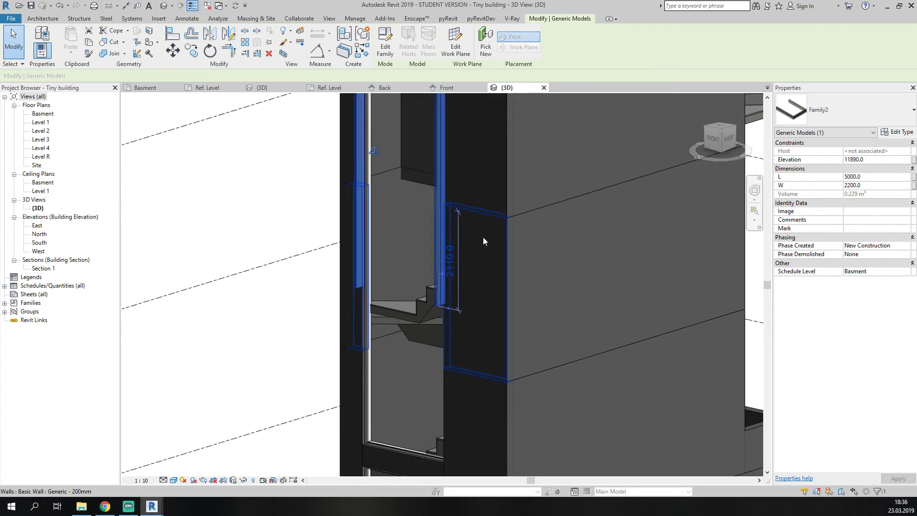
left_click(872, 176)
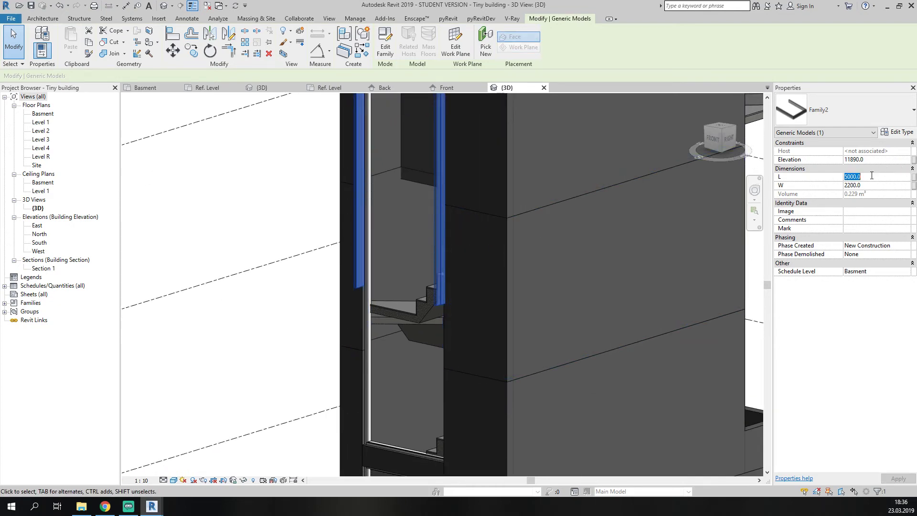
type("8000")
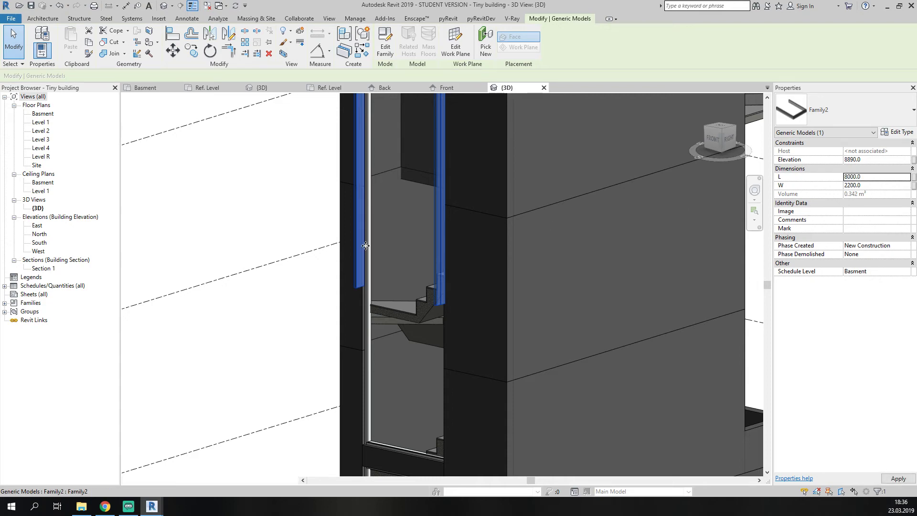
Place a vertical Cornice wall sweep on the building's upper side wall.
scroll(297, 261, "down", 3)
scroll(311, 264, "up", 2)
left_click(293, 218)
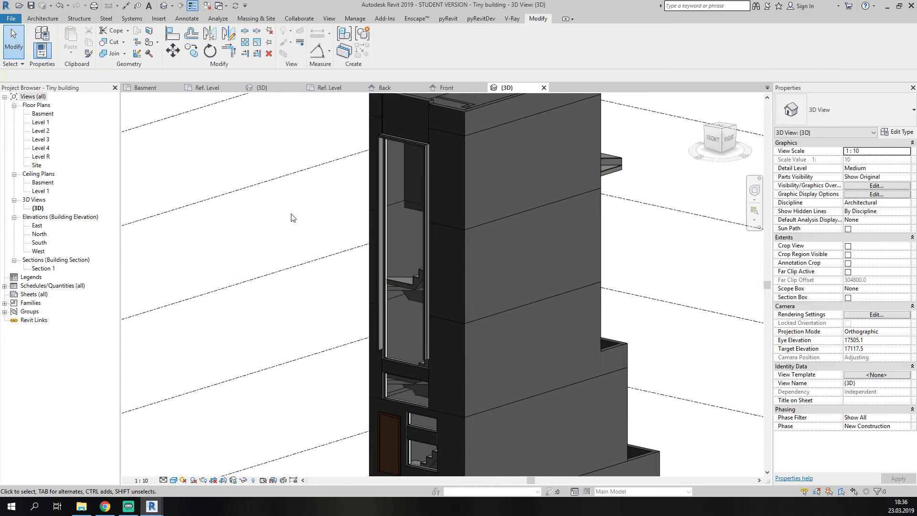
middle_click_drag(294, 216, 292, 178, "shift")
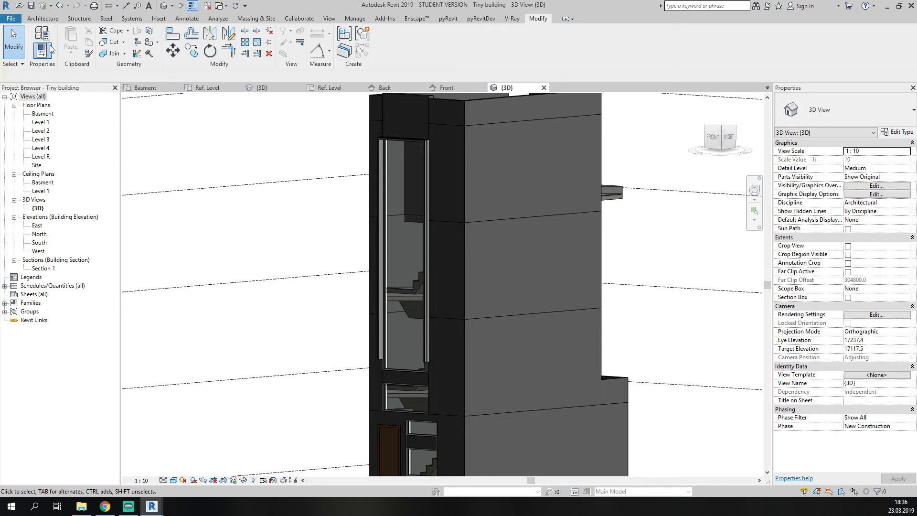
left_click(44, 19)
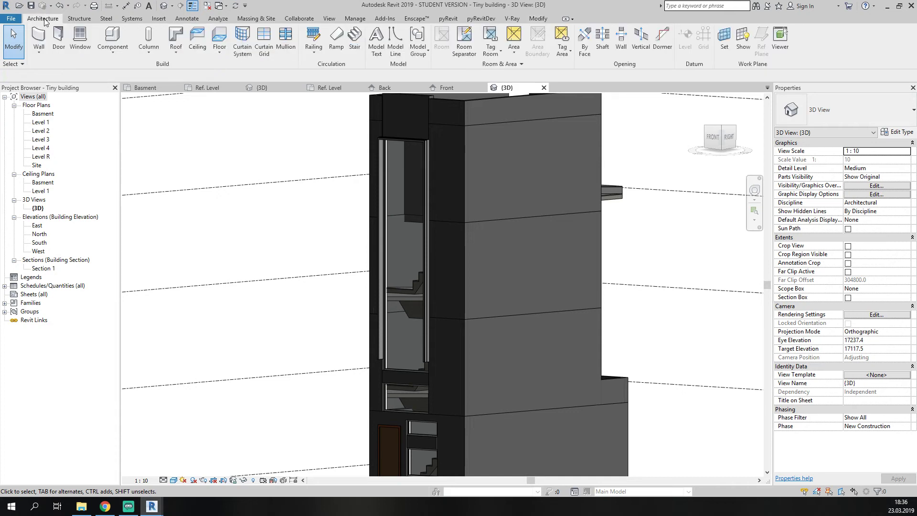
left_click(40, 50)
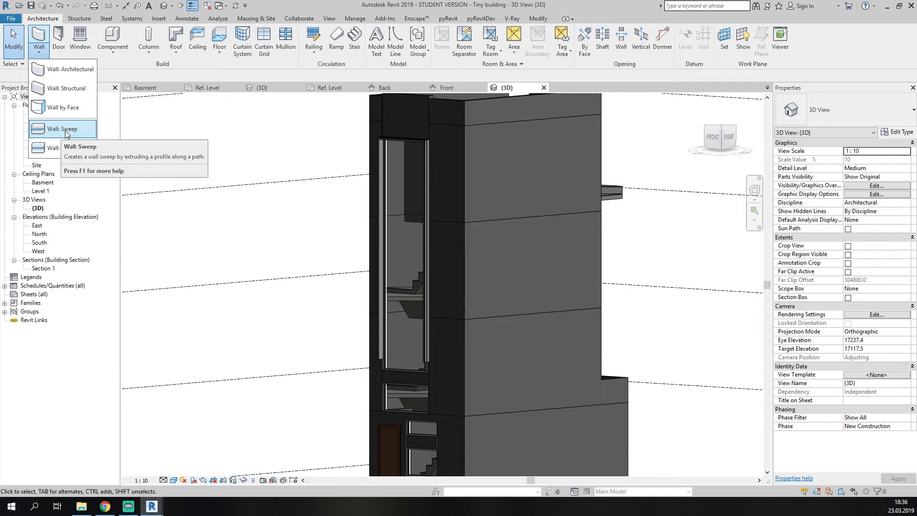
left_click(67, 131)
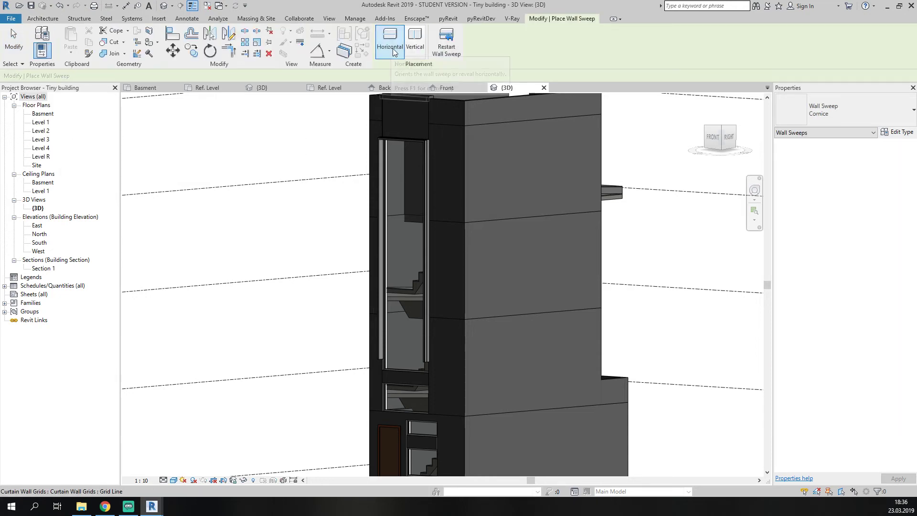
left_click(415, 41)
left_click(444, 260)
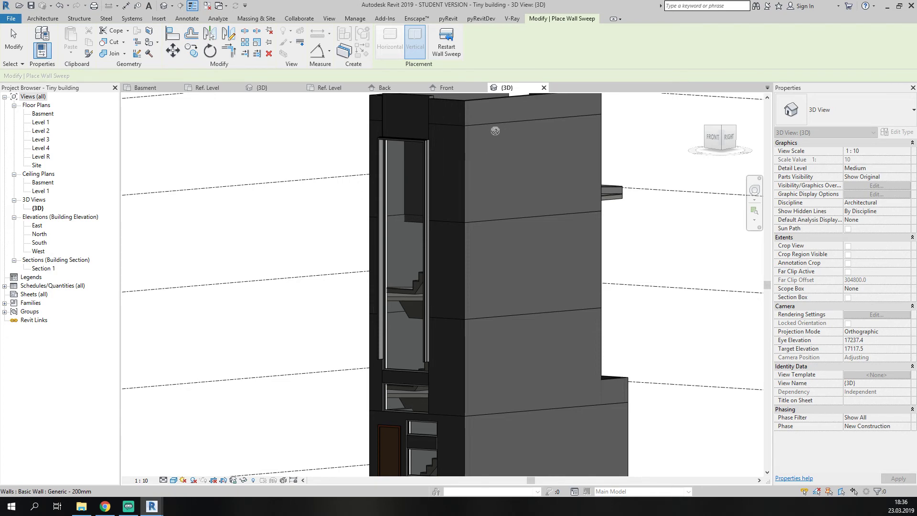
key("Escape")
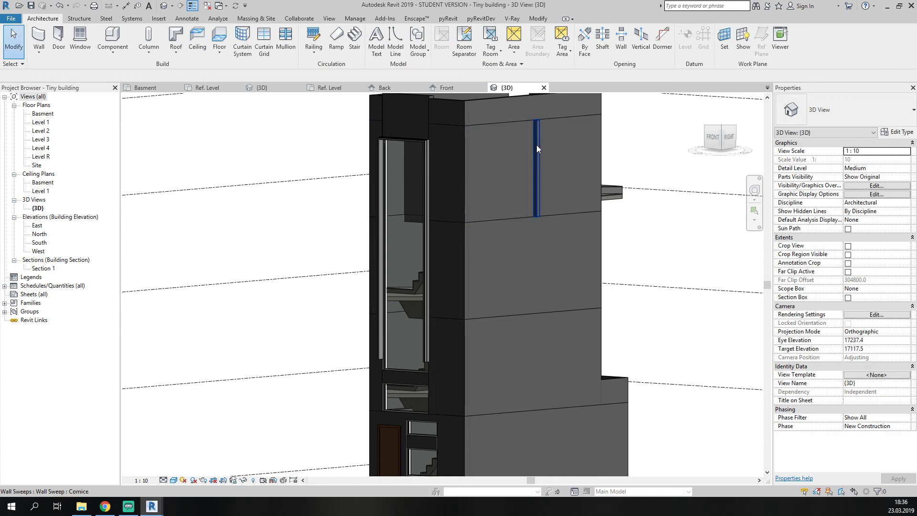
Select the placed wall sweep and examine which types are available for it.
left_click(537, 148)
middle_click_drag(597, 151, 430, 196, "shift")
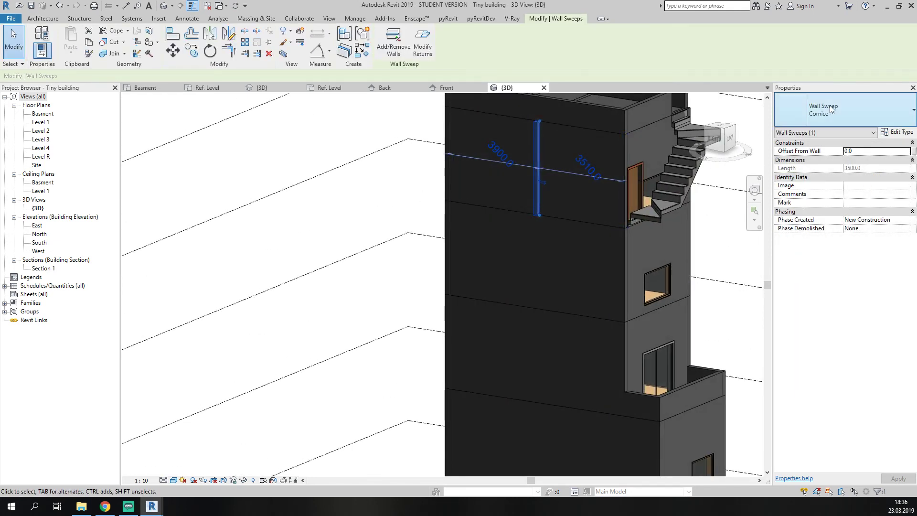
left_click(830, 108)
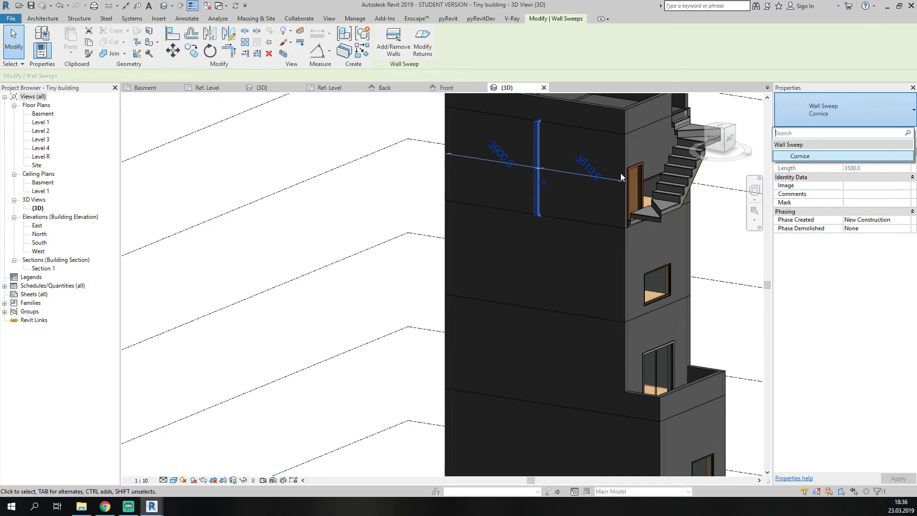
left_click(407, 206)
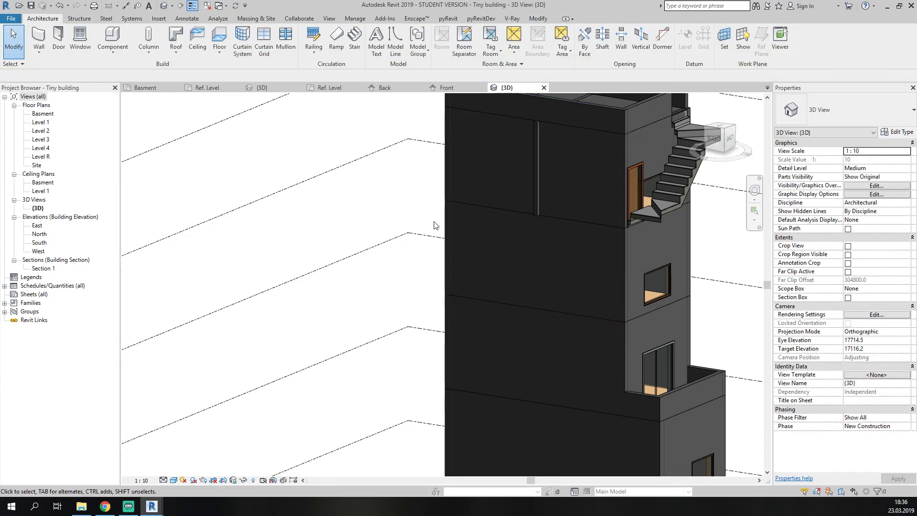
Orient the 3D view to the Front so the curtain wall frame is seen straight on.
middle_click_drag(334, 178, 484, 186)
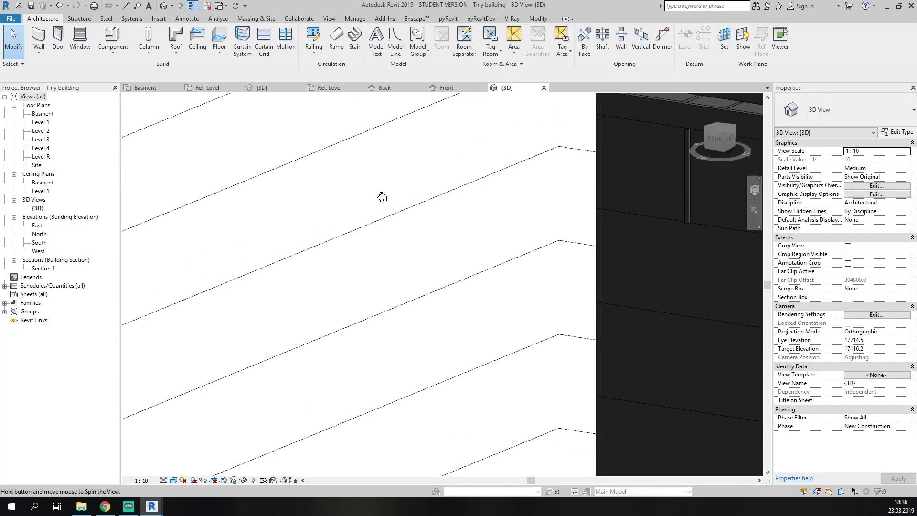
mouse_move(379, 195)
middle_mouse_down("shift")
mouse_move(640, 200)
mouse_move(678, 186)
mouse_move(497, 171)
mouse_move(381, 200)
middle_mouse_up("shift")
scroll(335, 272, "up", 6)
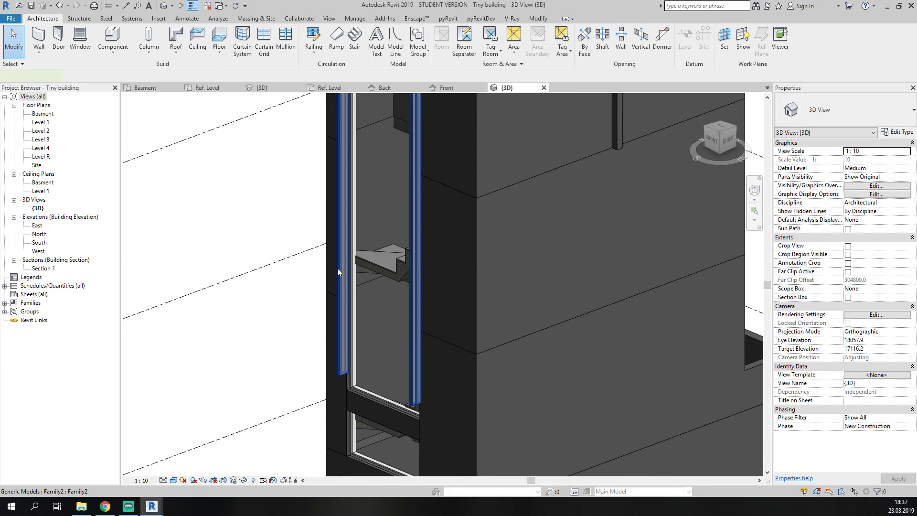
left_click(338, 272)
scroll(354, 256, "down", 6)
middle_click_drag(355, 256, 387, 192, "shift")
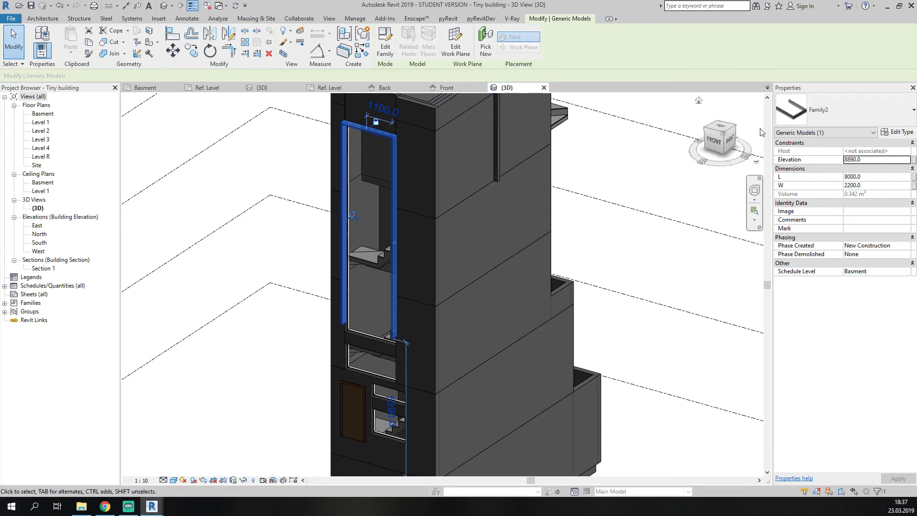
left_click(712, 142)
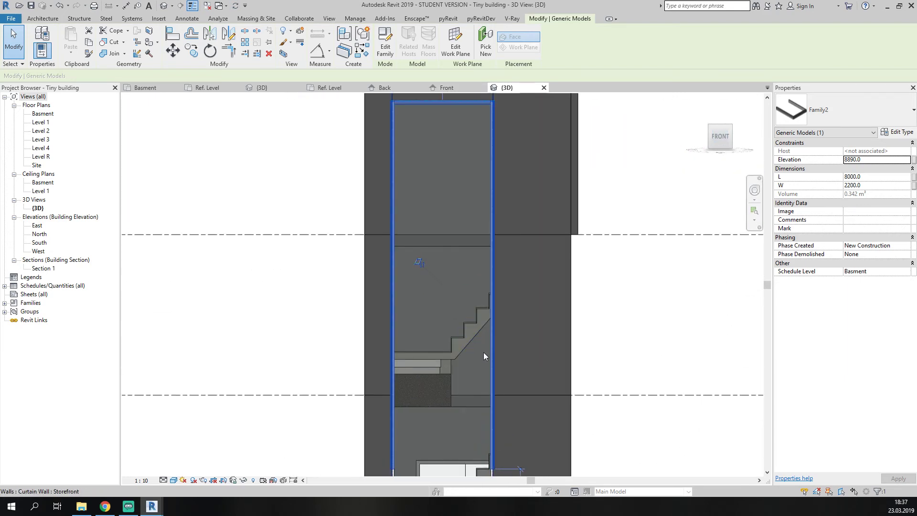
left_click(625, 385)
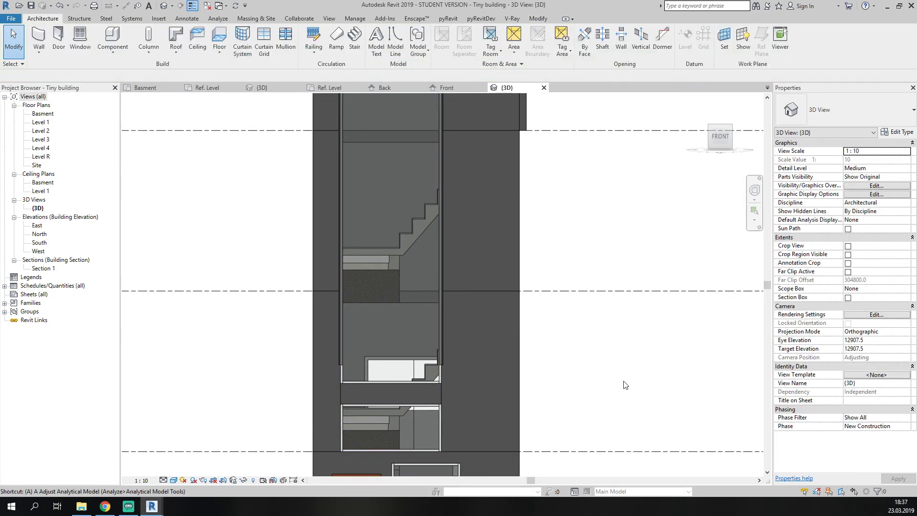
key("a")
key("l")
scroll(415, 390, "up", 2)
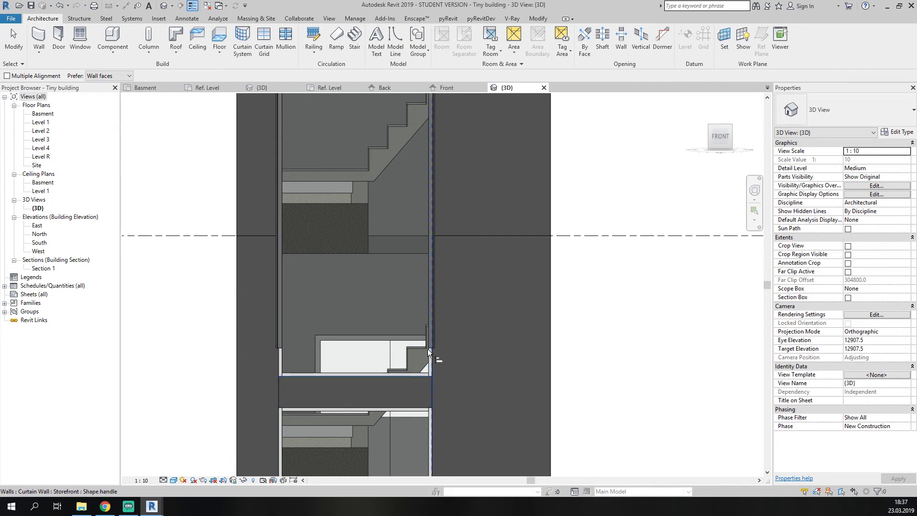
key("Escape")
scroll(429, 351, "up", 2)
scroll(430, 347, "down", 3)
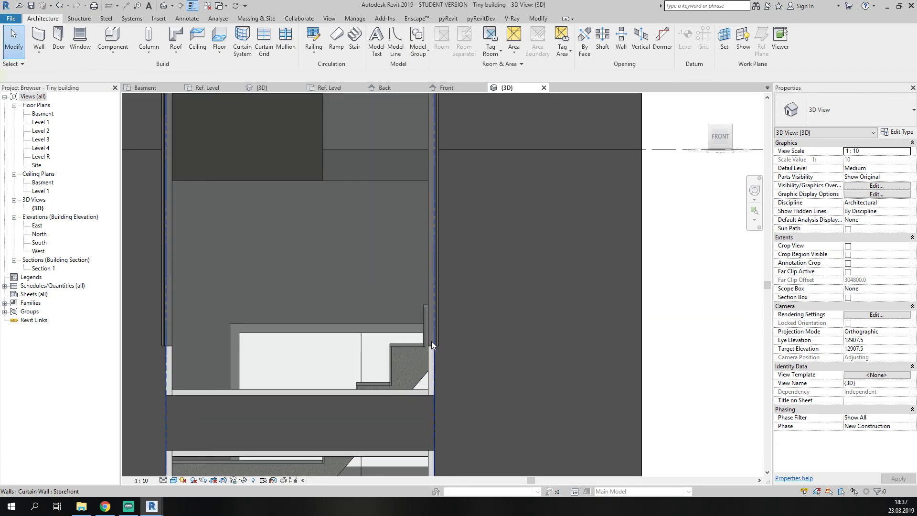
left_click(437, 330)
key("Escape")
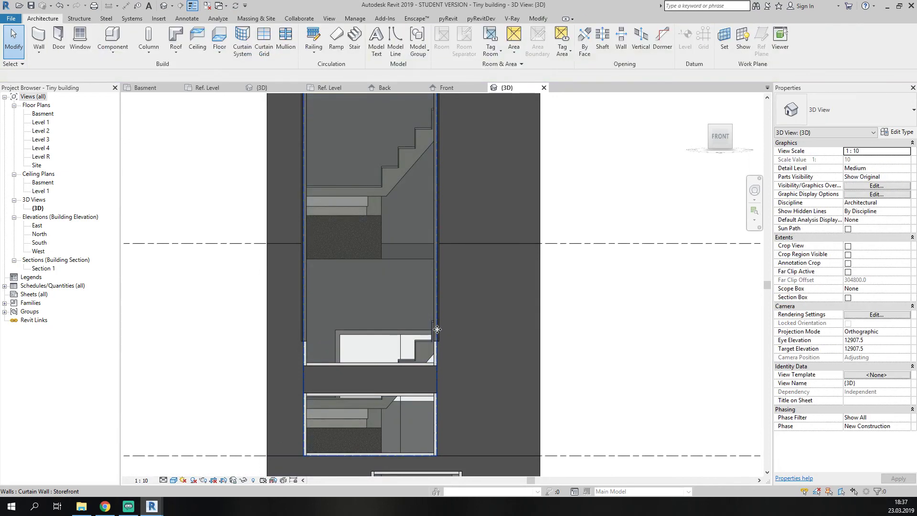
Try a W value of 2400 mm on the frame instance around the curtain wall.
left_click(304, 286)
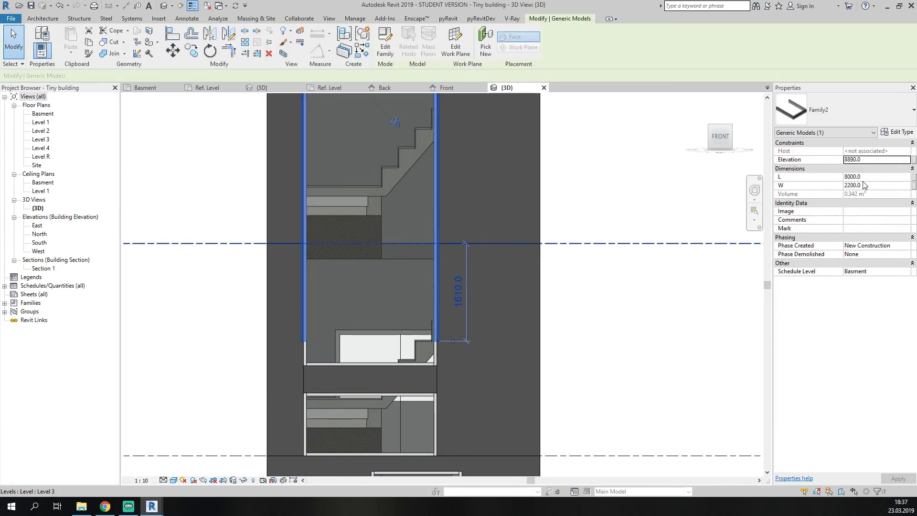
left_click(866, 185)
type("2400")
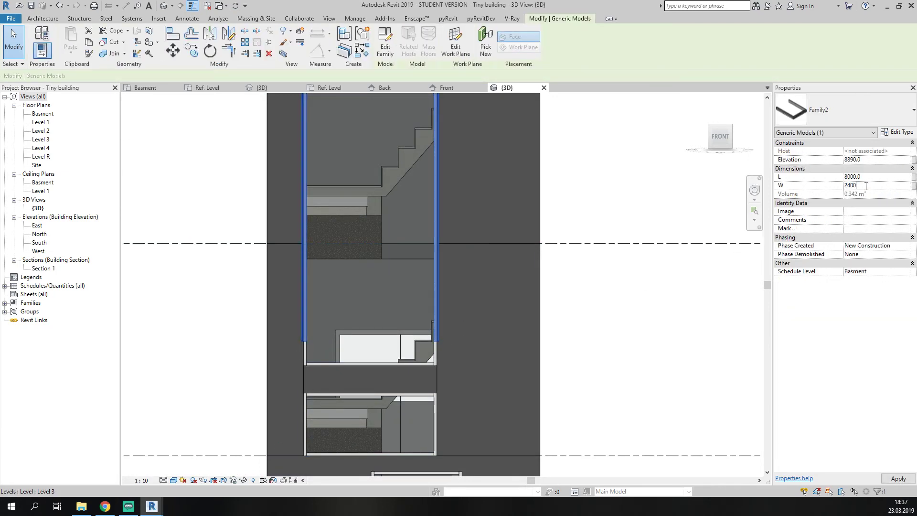
left_click(666, 279)
left_click(438, 307)
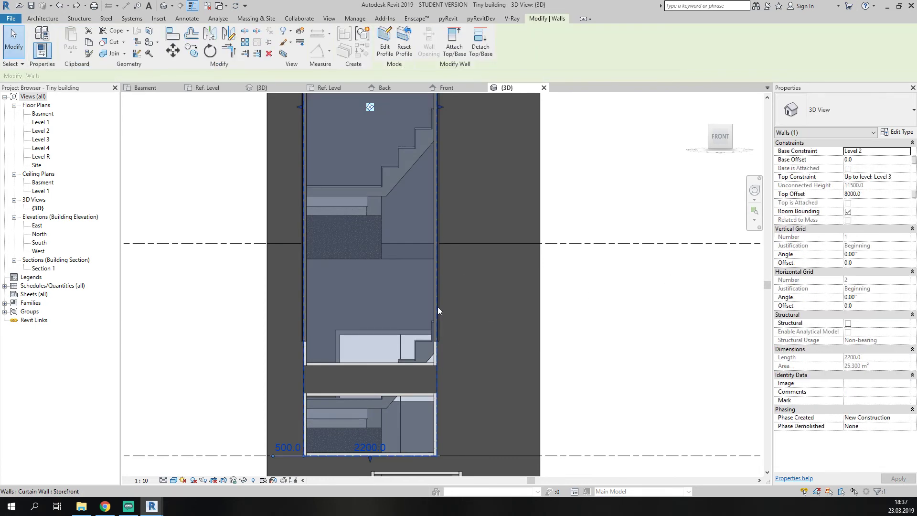
Try an L value of 8500 mm on the frame instance, and settle on 8400 mm.
left_click(437, 307)
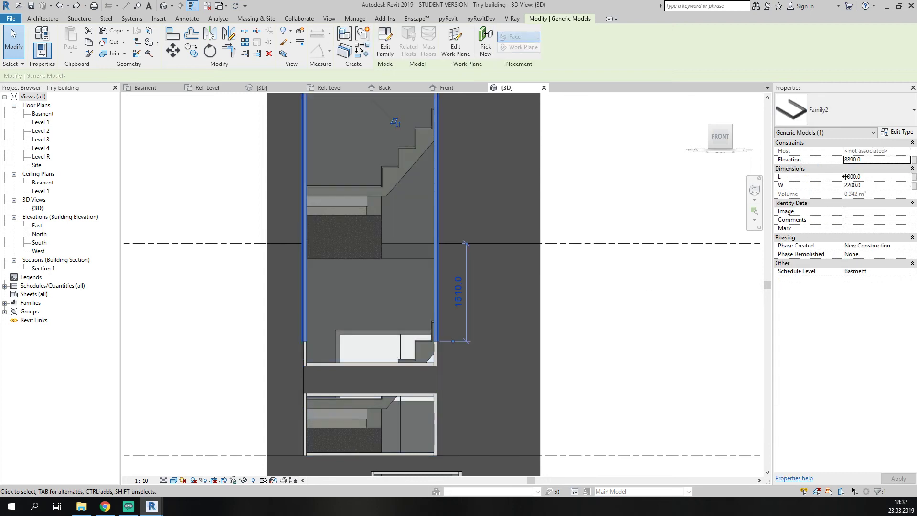
left_click(869, 176)
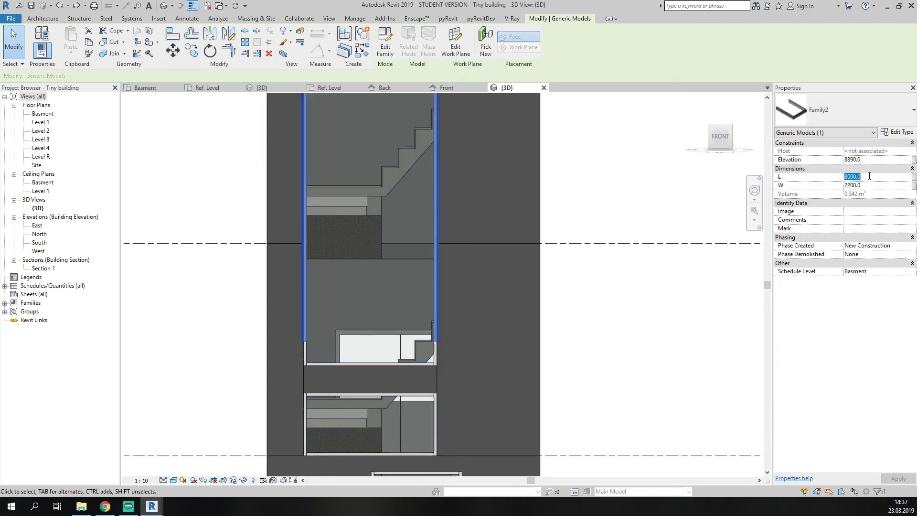
type("8500")
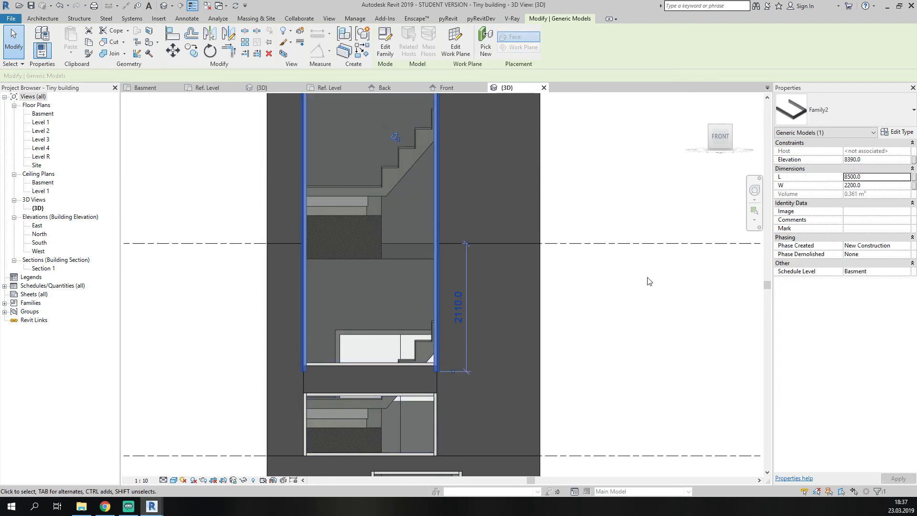
left_click(847, 177)
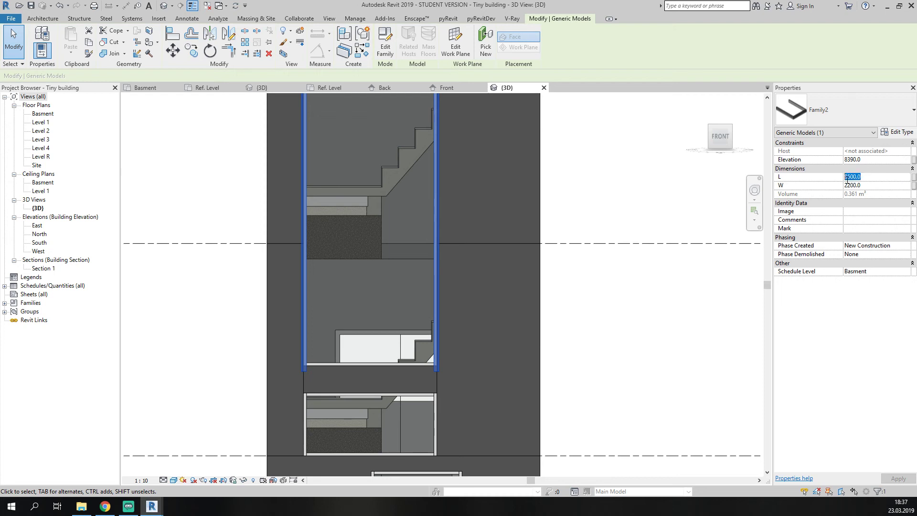
type("81")
key("BackSpace")
type("400")
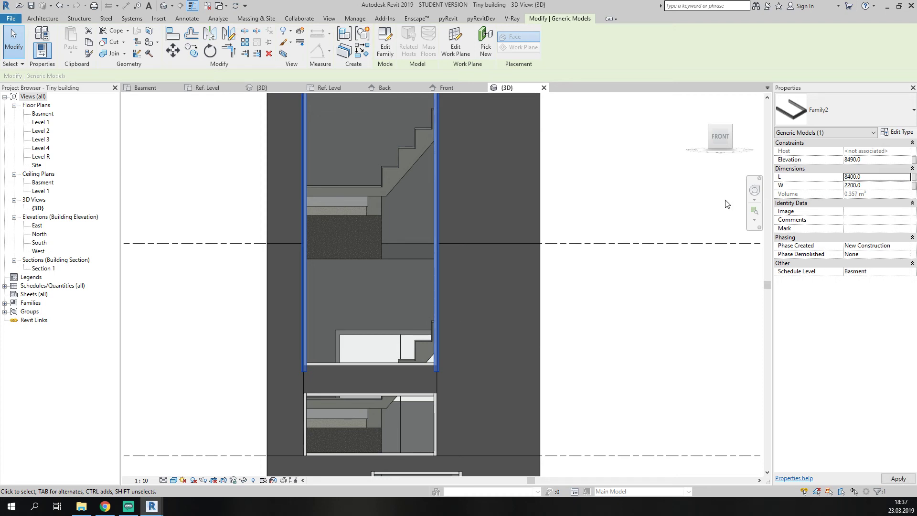
left_click(726, 204)
scroll(643, 355, "down", 2)
scroll(643, 355, "down", 1)
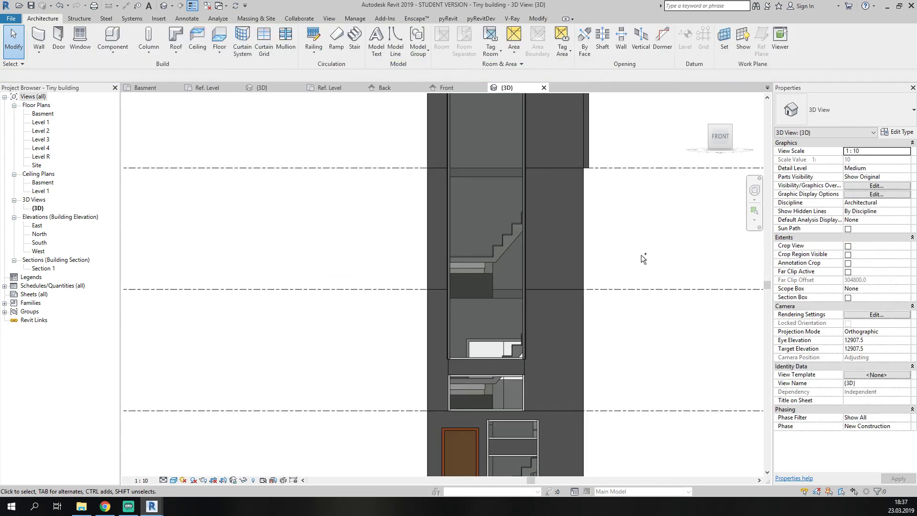
Preview a new Family2 component on different wall faces around the building without placing it.
middle_click_drag(635, 250, 563, 350, "shift")
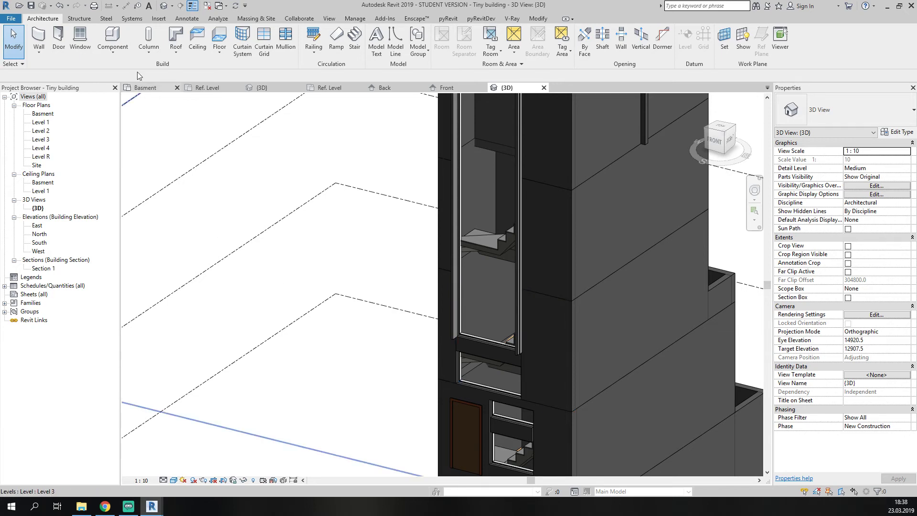
left_click(113, 38)
middle_click_drag(362, 234, 225, 241)
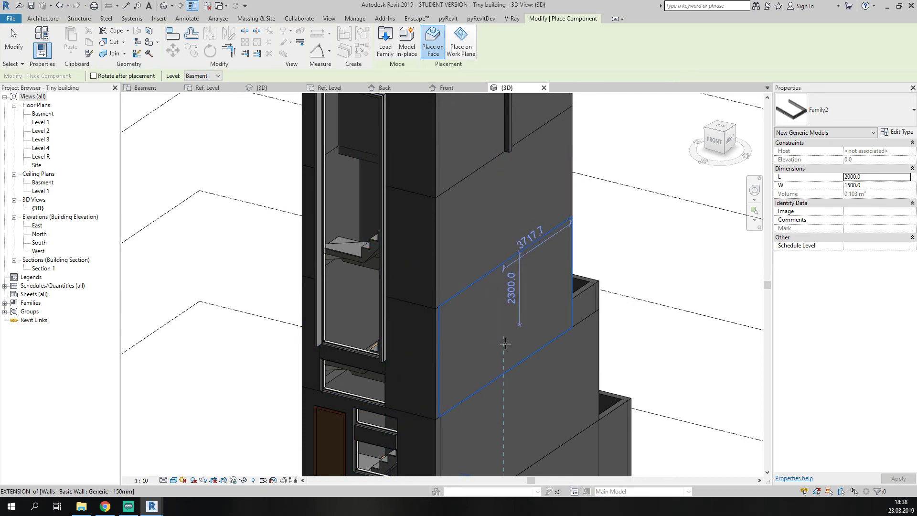
middle_click_drag(511, 347, 368, 167)
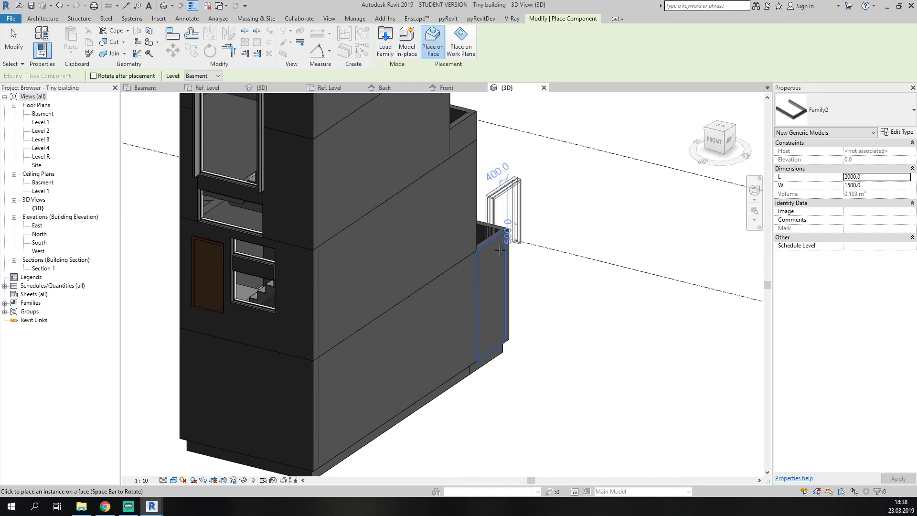
middle_click_drag(522, 242, 439, 341, "shift")
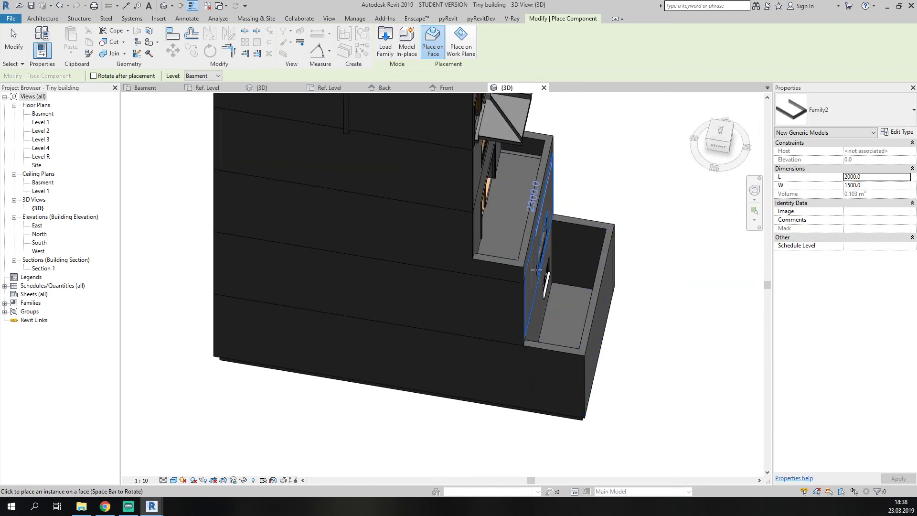
middle_click_drag(539, 269, 449, 322, "shift")
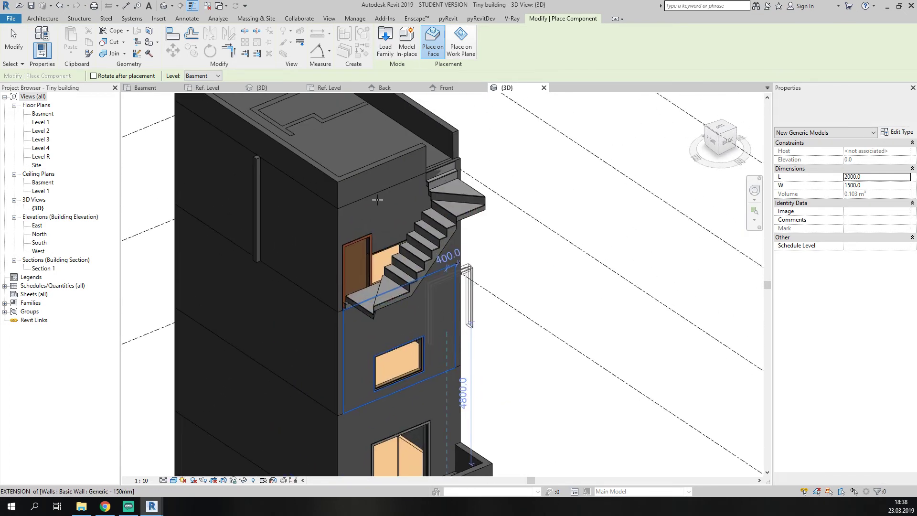
scroll(356, 185, "down", 5)
middle_click_drag(356, 185, 307, 235, "shift")
scroll(333, 171, "up", 5)
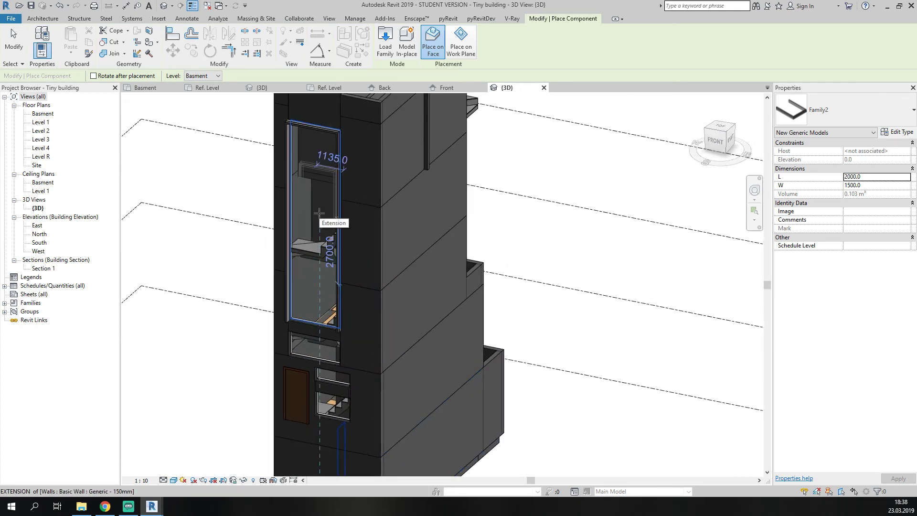
key("Escape")
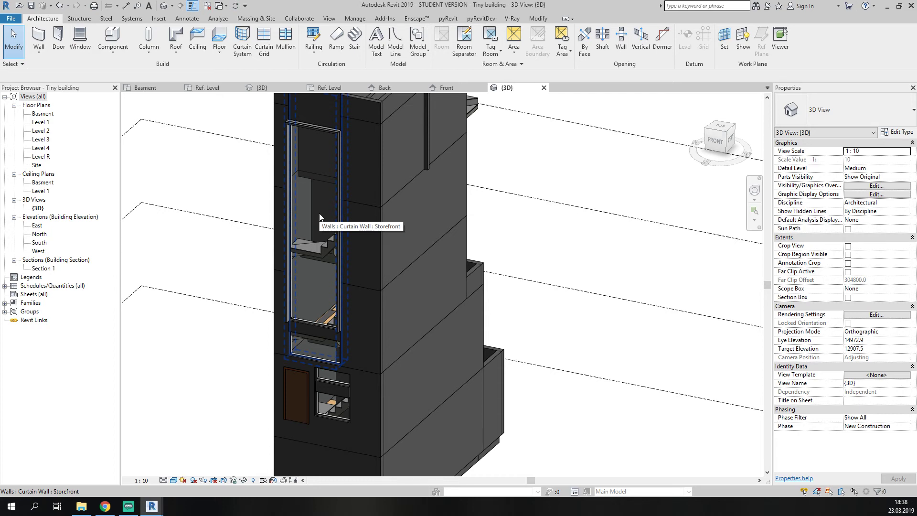
scroll(334, 294, "up", 3)
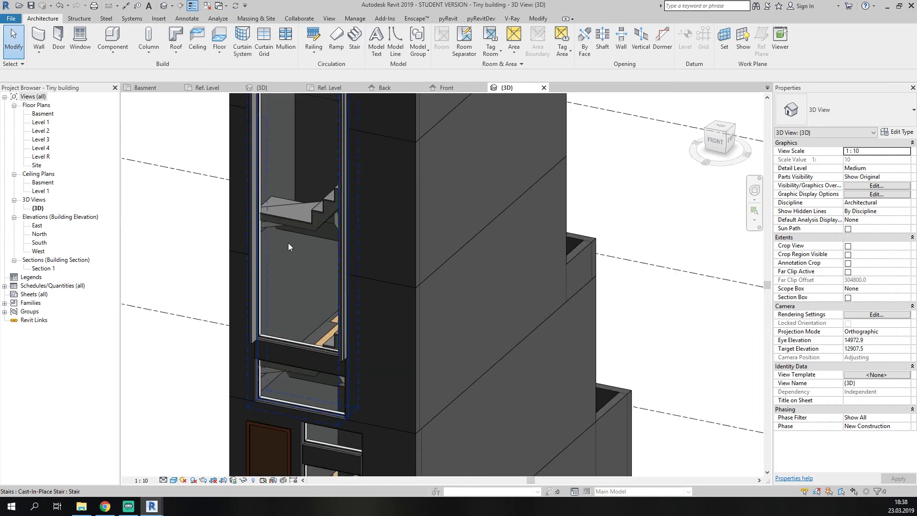
Inspect the Family2 frame instance around the front curtain wall up to its upper edge.
middle_click_drag(337, 289, 400, 318)
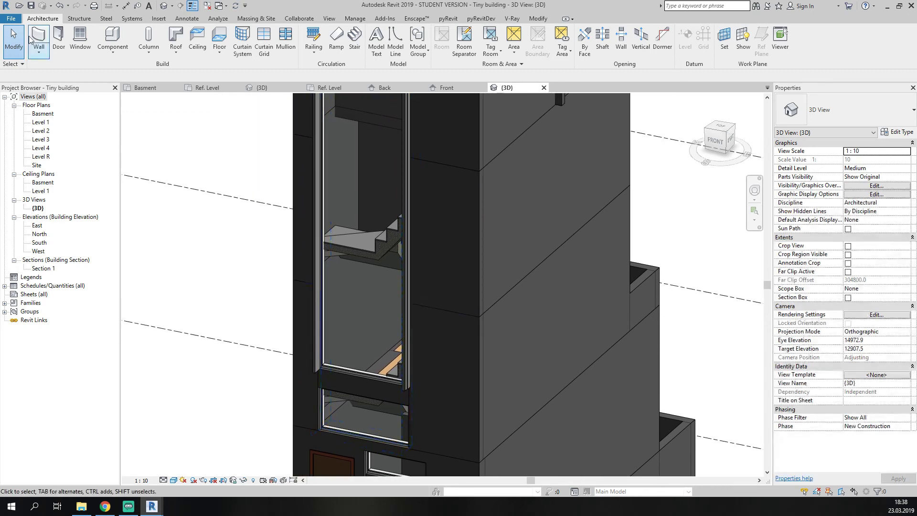
left_click(317, 301)
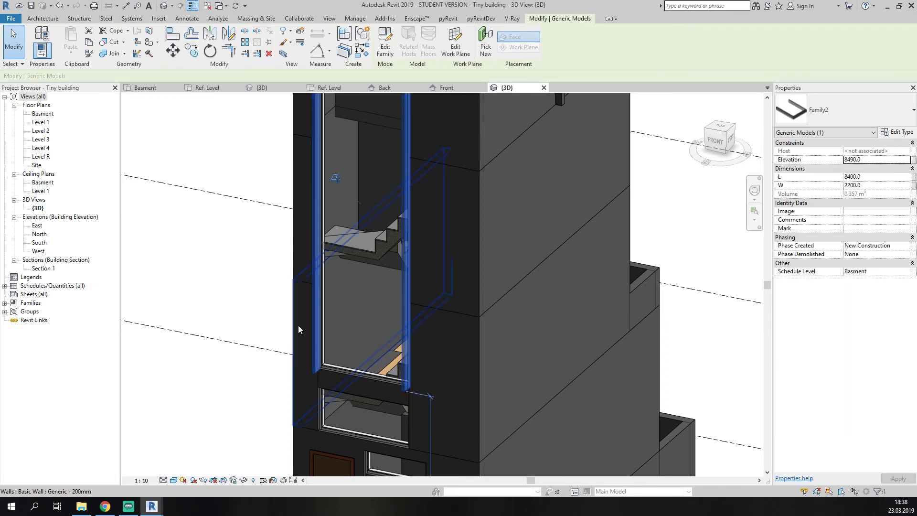
middle_click_drag(415, 264, 404, 424)
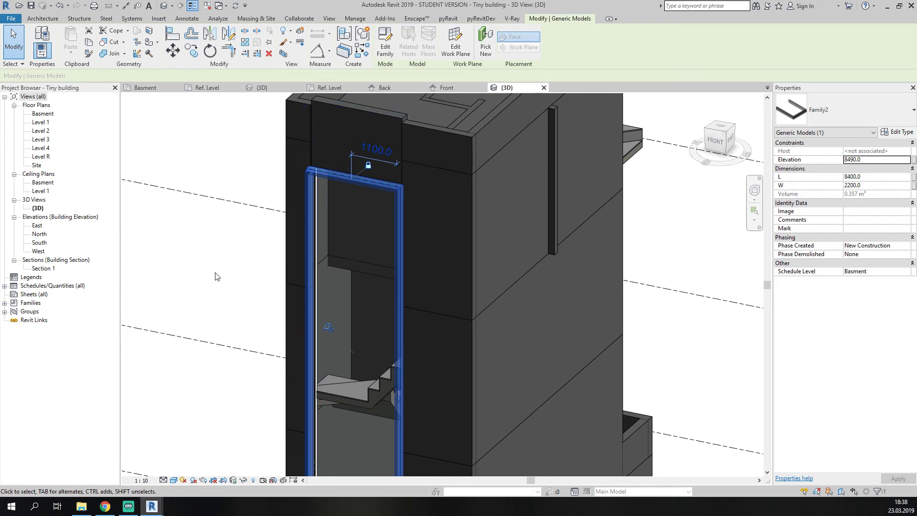
key("Escape")
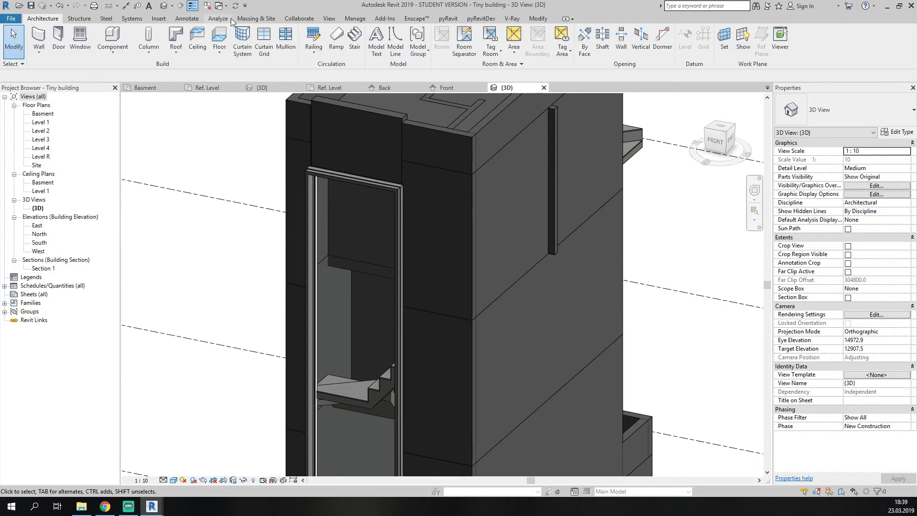
Launch Dynamo, create a new workspace, and move its window aside so the curtain wall frame stays in view.
left_click(338, 20)
left_click(358, 20)
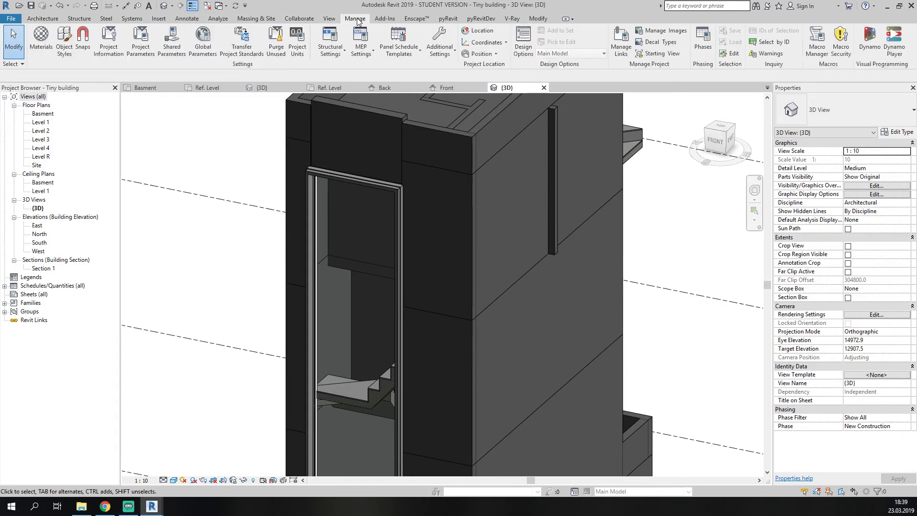
left_click(869, 40)
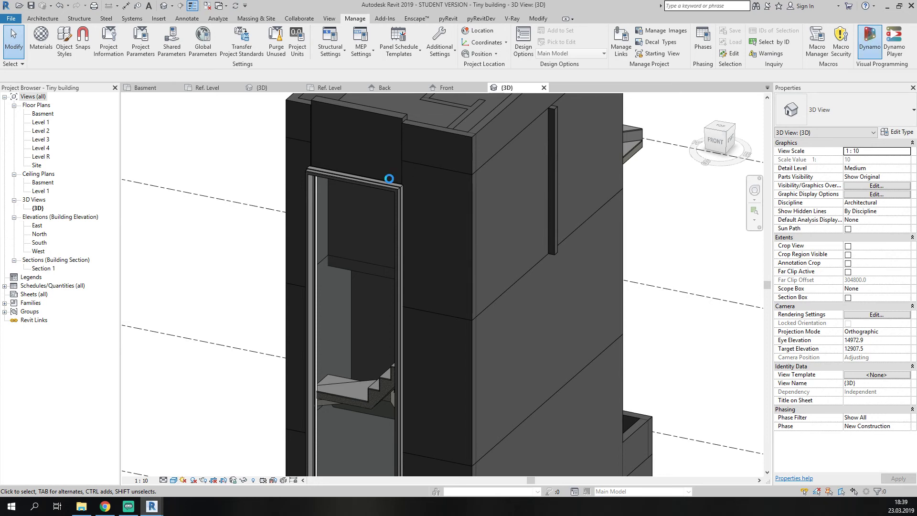
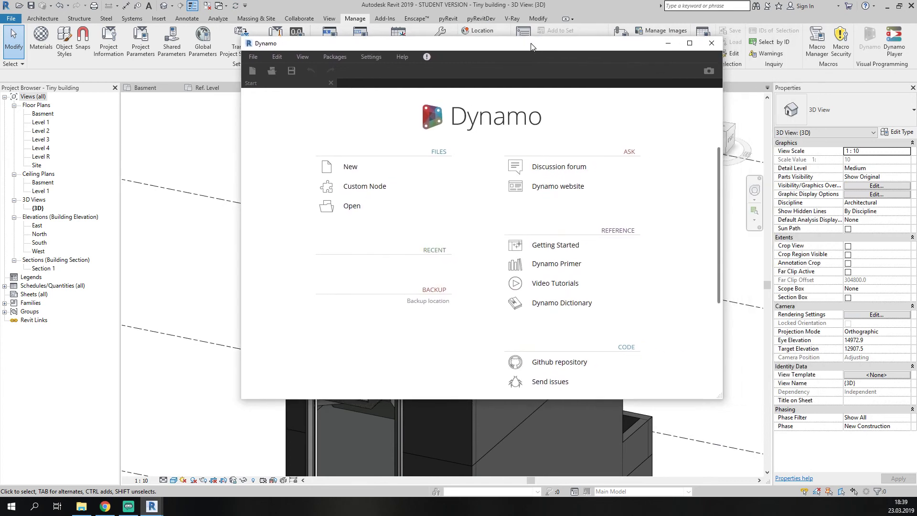
left_click(351, 168)
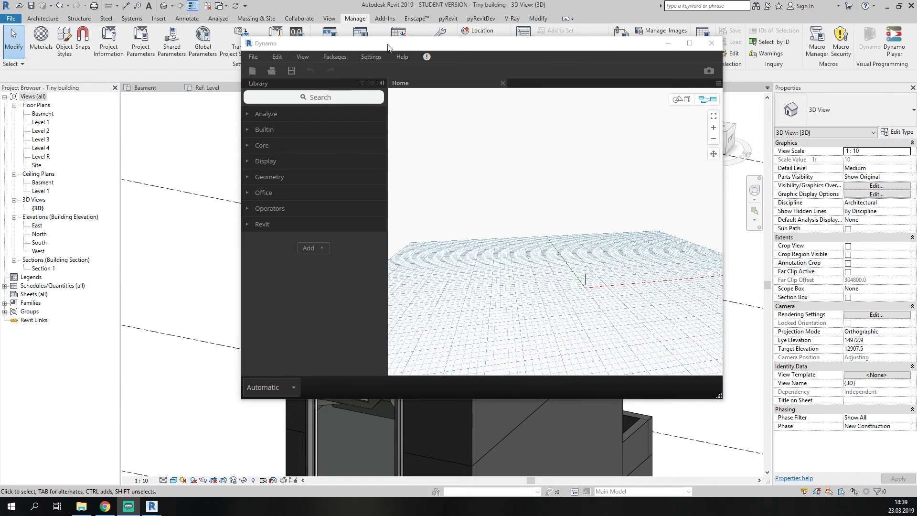
left_click_drag(386, 45, 537, 81)
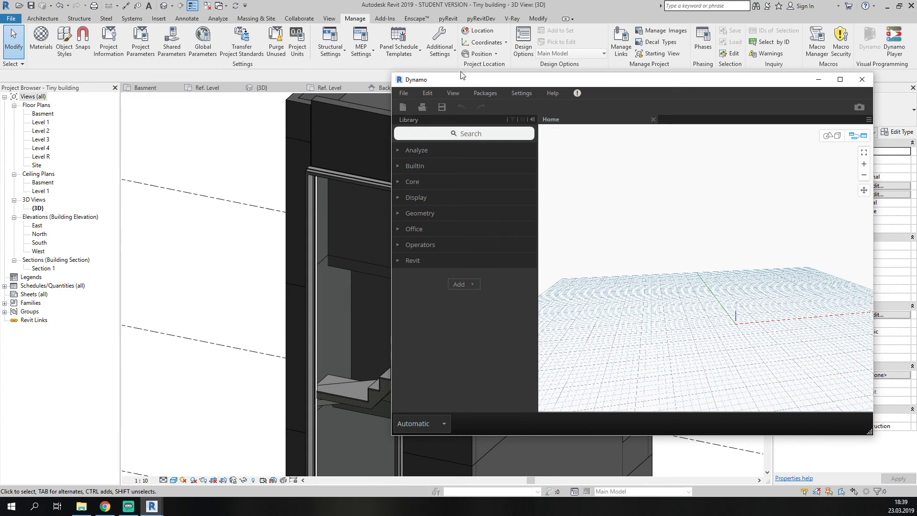
left_click_drag(462, 75, 444, 68)
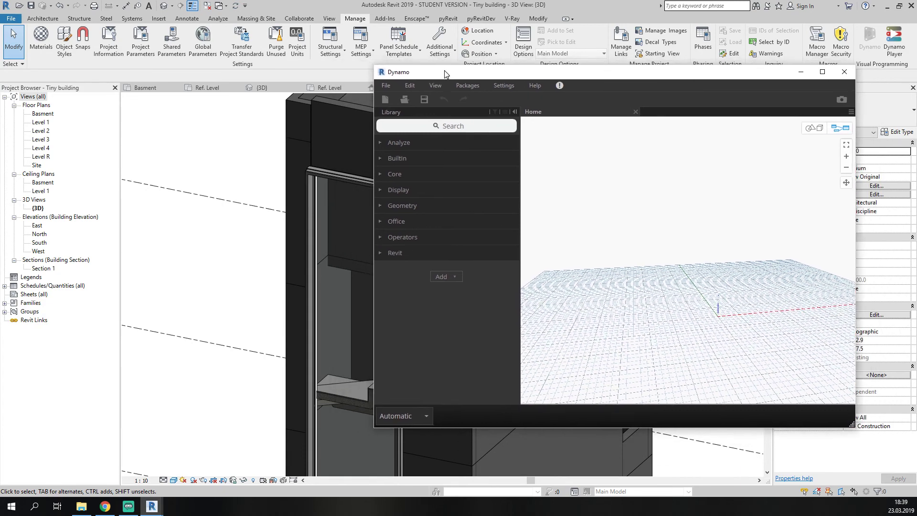
left_click(311, 182)
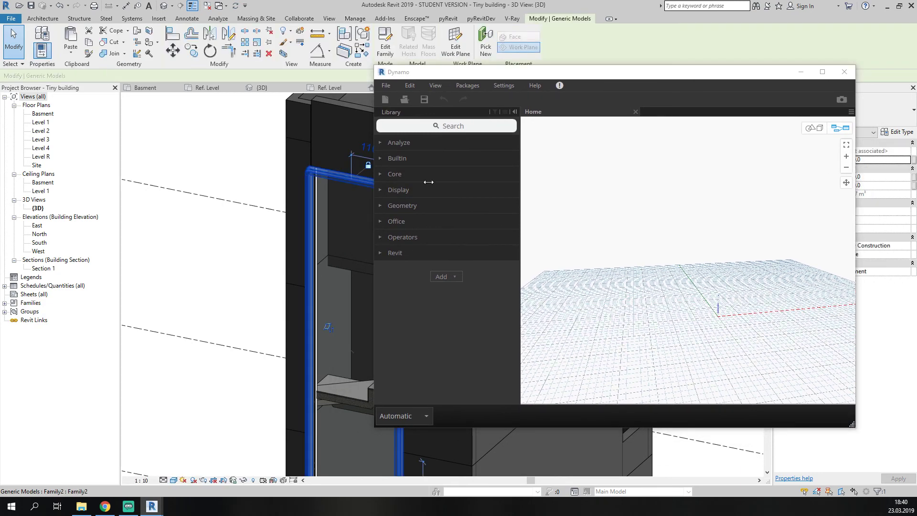
left_click(584, 200)
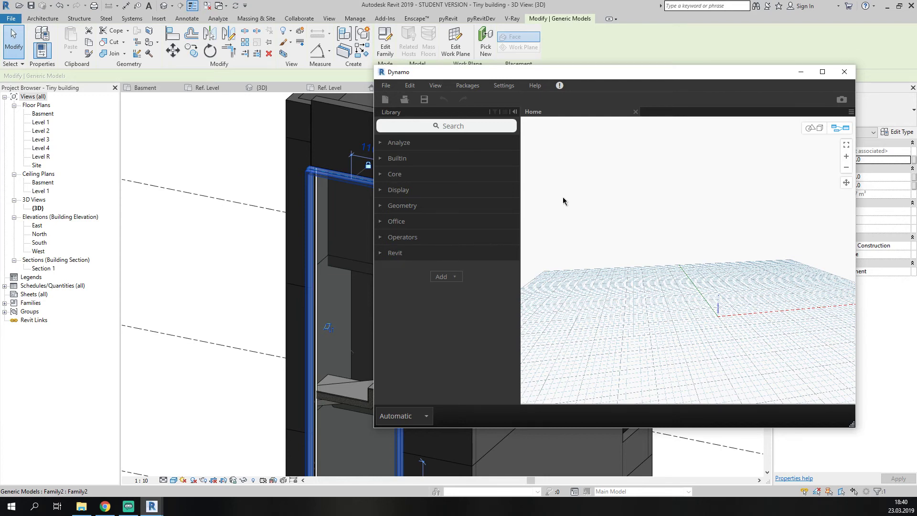
double_click(579, 193)
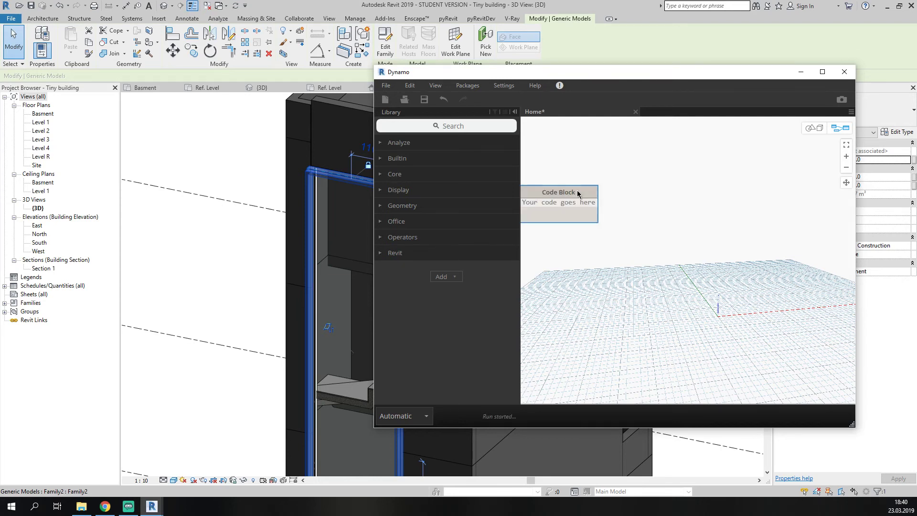
right_click(579, 192)
left_click(600, 180)
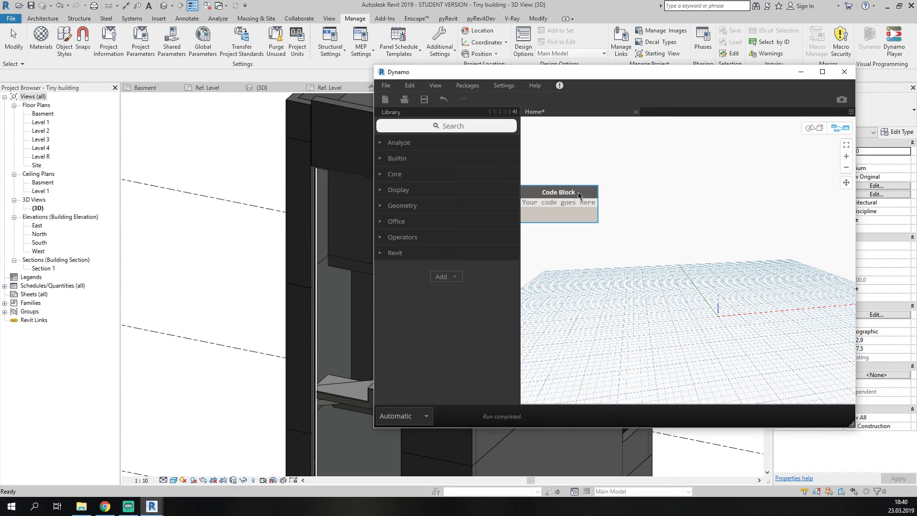
scroll(578, 201, "down", 4)
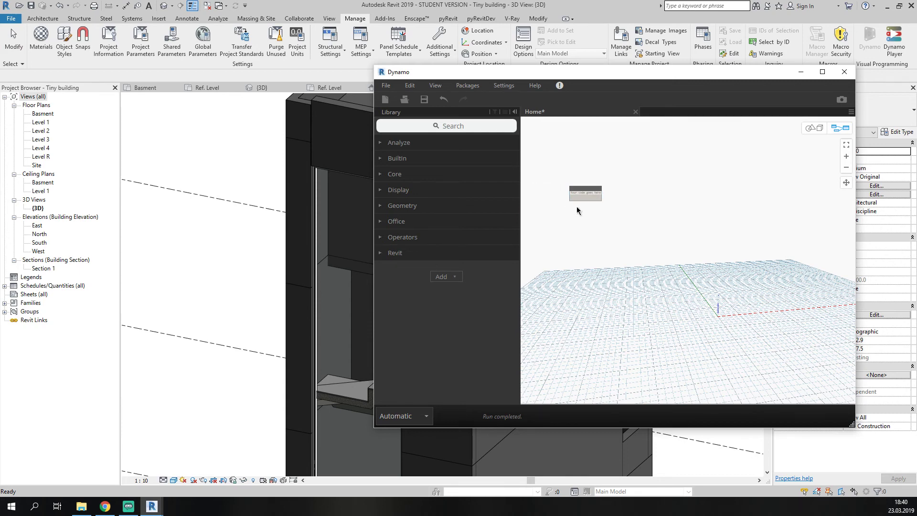
right_click(594, 232)
scroll(573, 172, "up", 5)
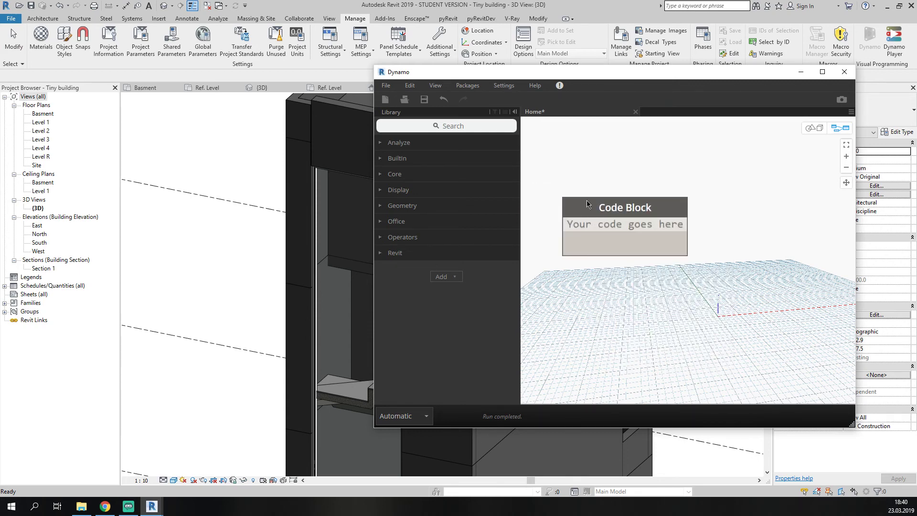
mouse_move(595, 207)
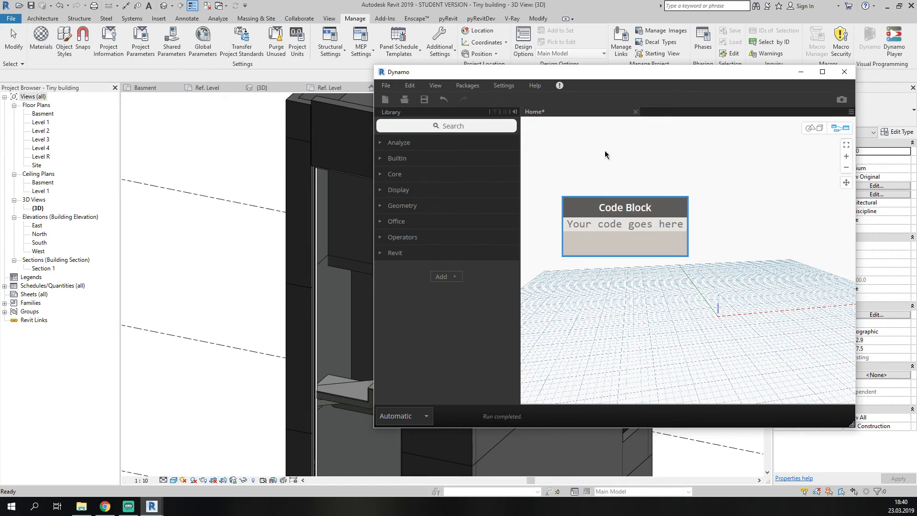
right_click(596, 225)
right_click(597, 202)
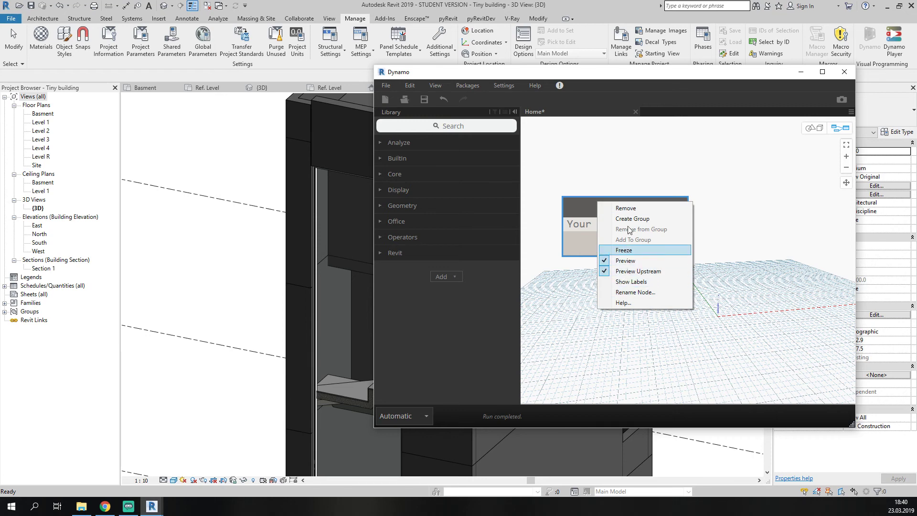
left_click(628, 208)
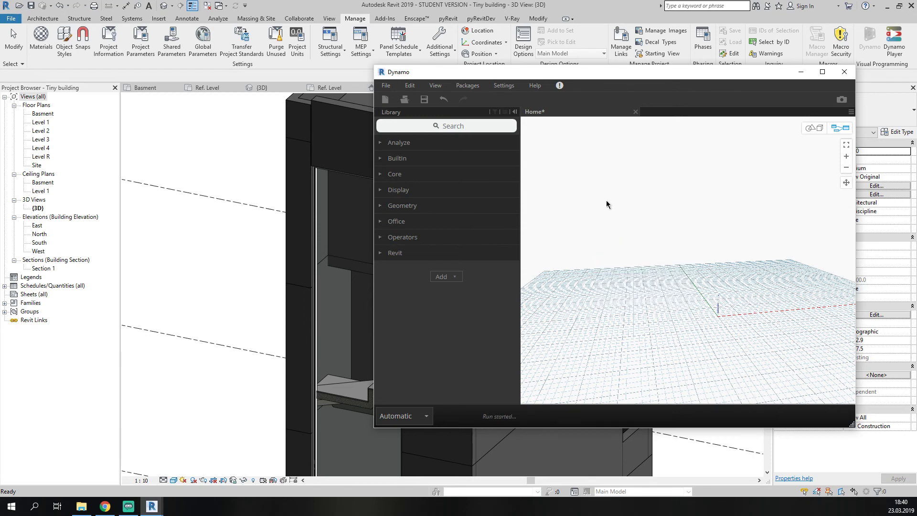
Add an Element Types node to the Dynamo workspace and position it on the canvas.
right_click(600, 202)
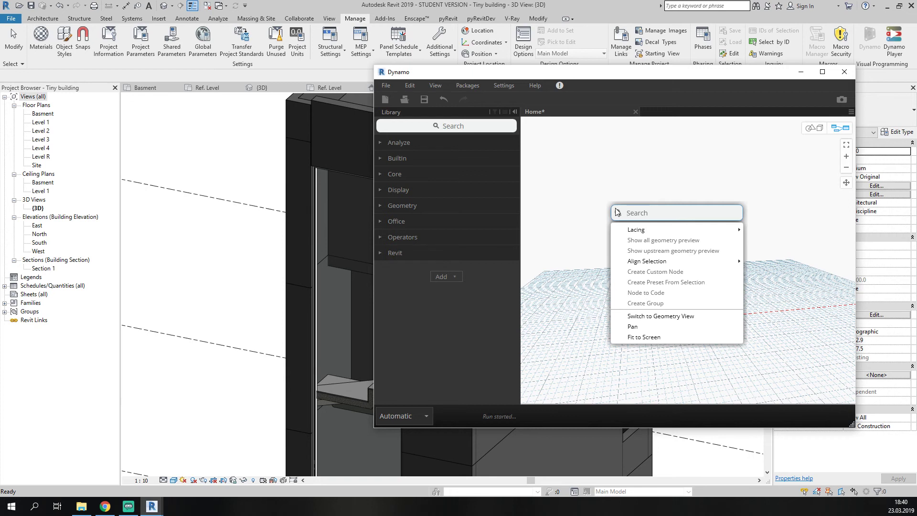
type("eleme")
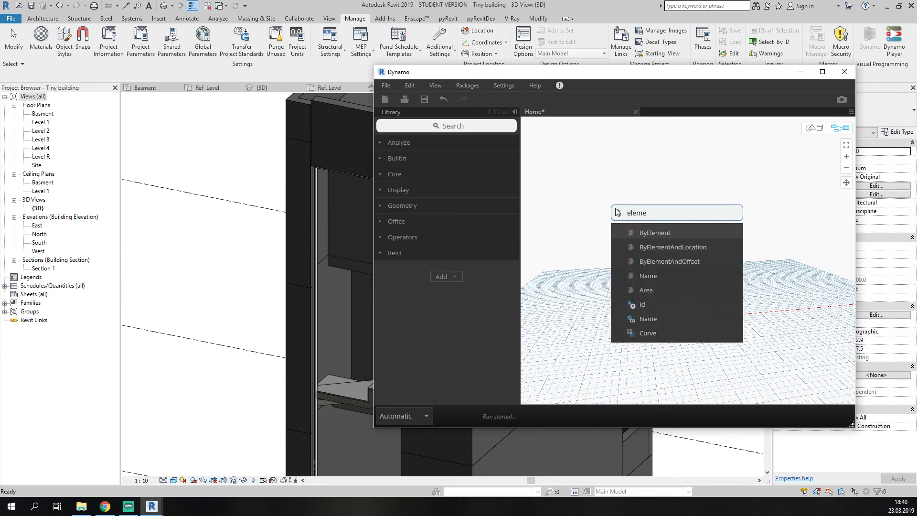
type("nt sece")
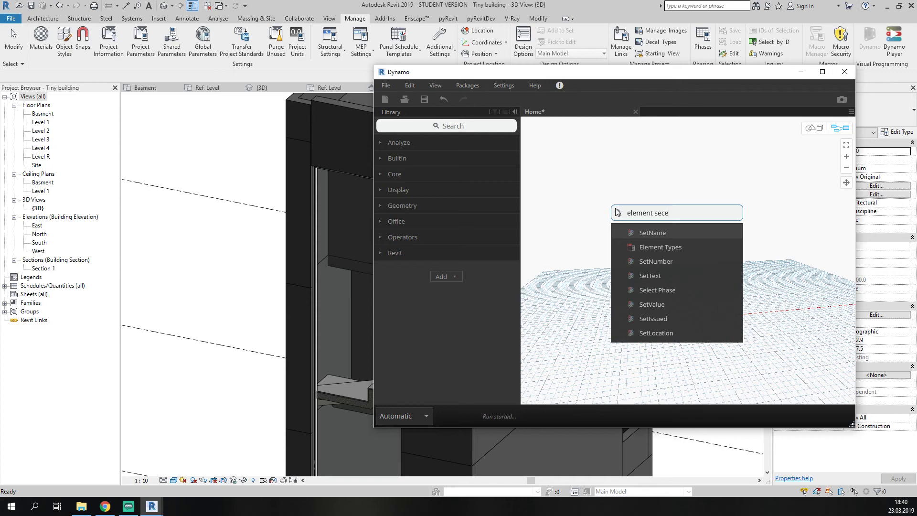
left_click(660, 248)
left_click_drag(693, 269, 633, 215)
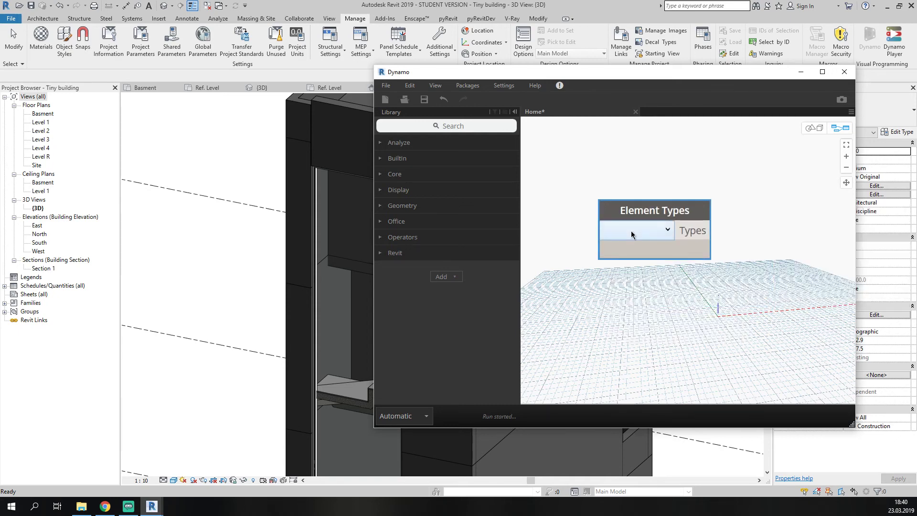
Look through the element types offered by the Element Types node without choosing one.
left_click(632, 231)
scroll(637, 297, "down", 7)
scroll(638, 296, "down", 20)
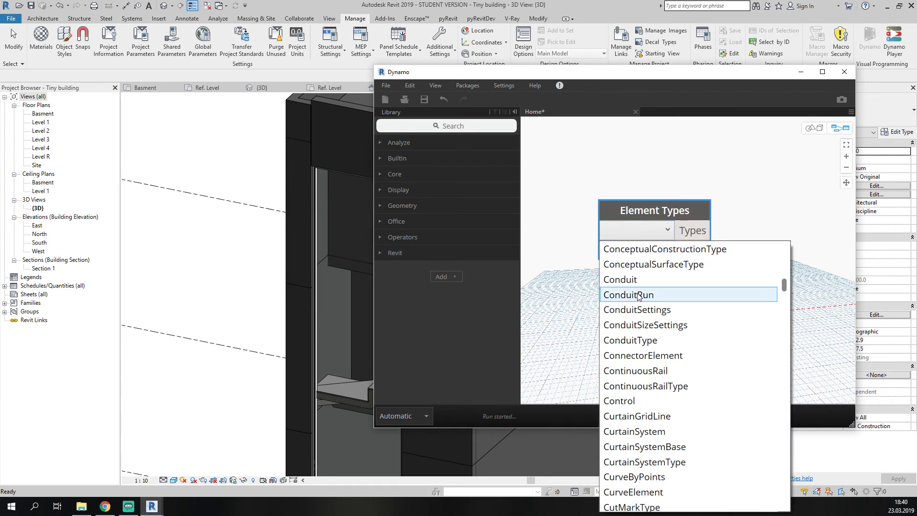
scroll(641, 296, "down", 20)
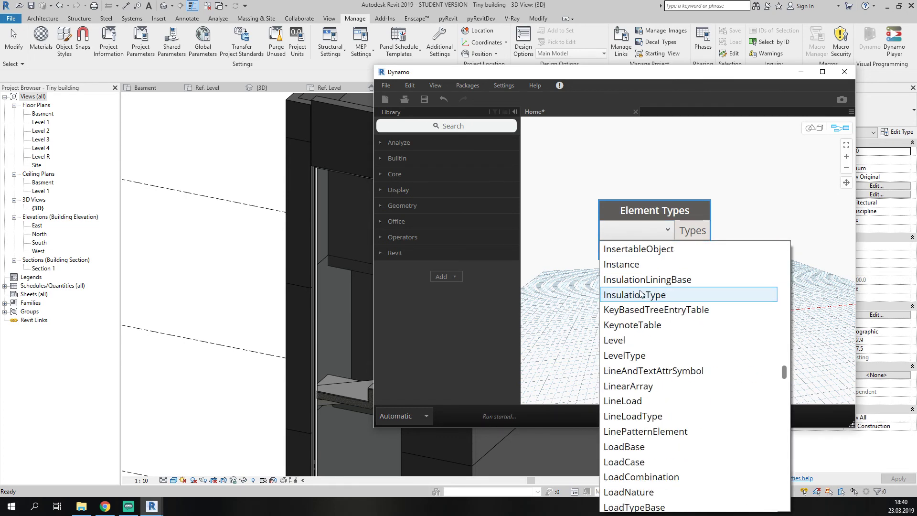
scroll(644, 296, "up", 20)
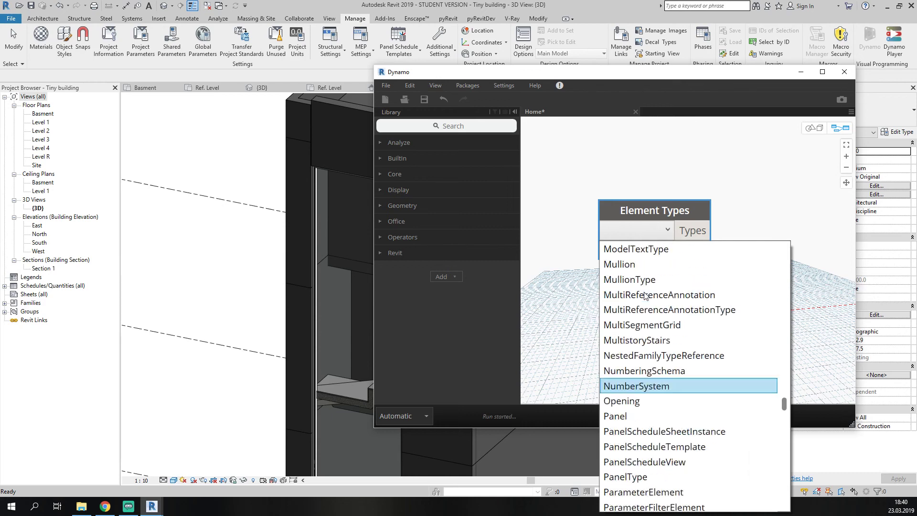
scroll(646, 298, "up", 15)
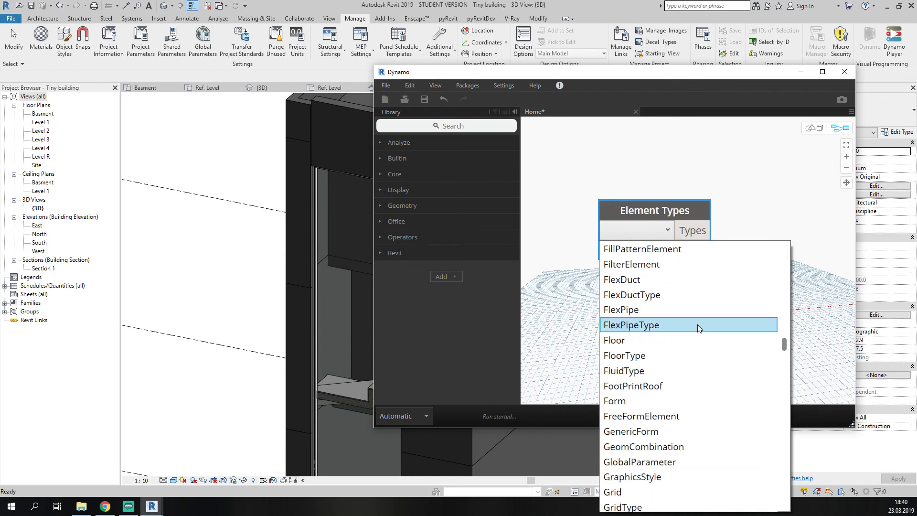
left_click(378, 190)
left_click(603, 189)
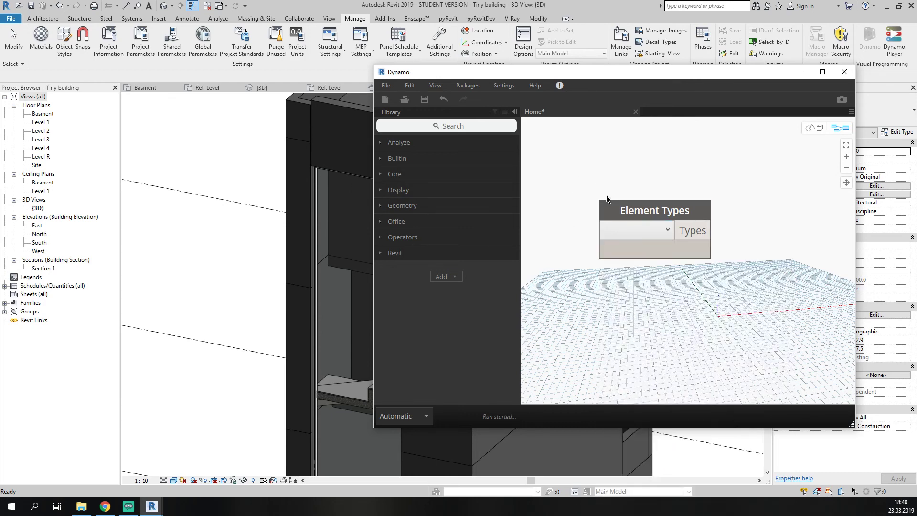
Search the node library for "element select" and add a Select Model Elements node to the workspace.
right_click(564, 242)
type("e")
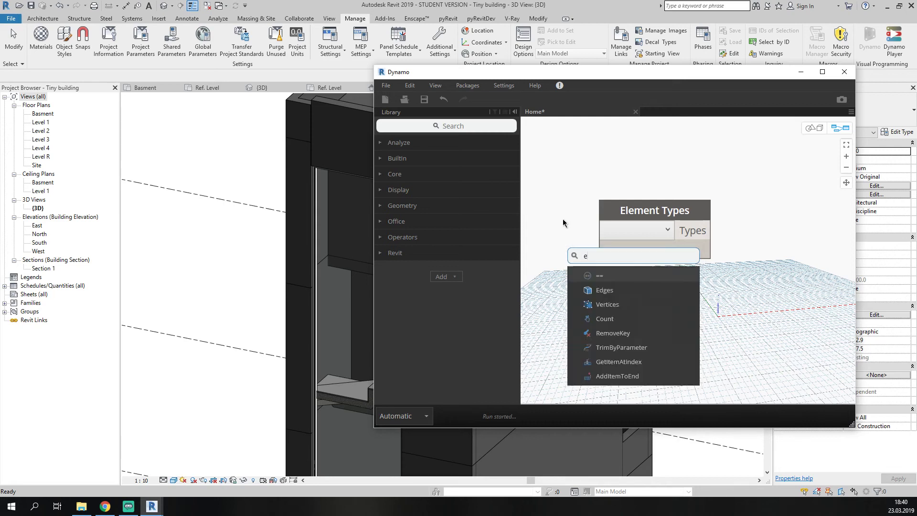
type("lement")
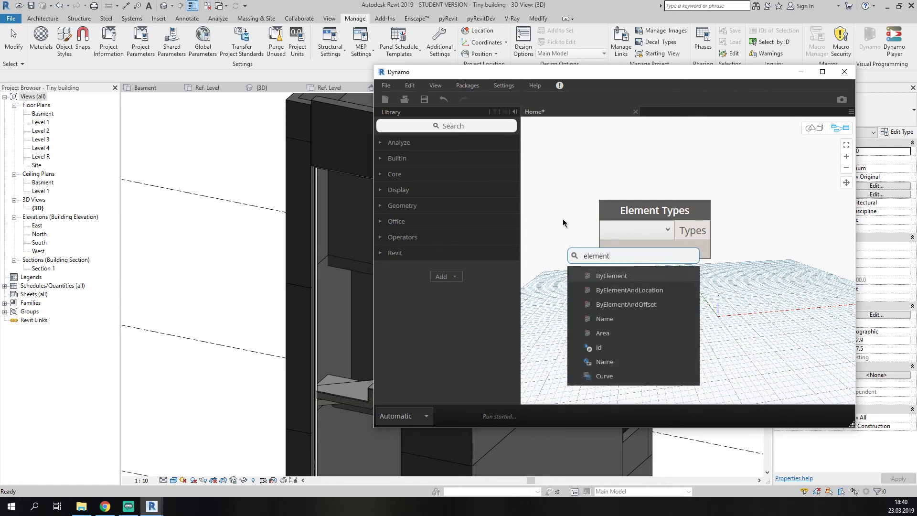
left_click(429, 127)
type("elemen")
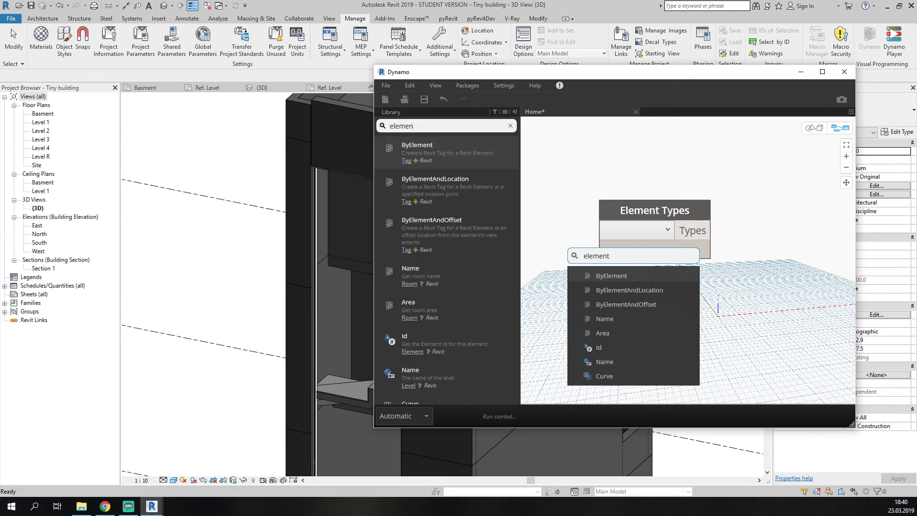
type("t select")
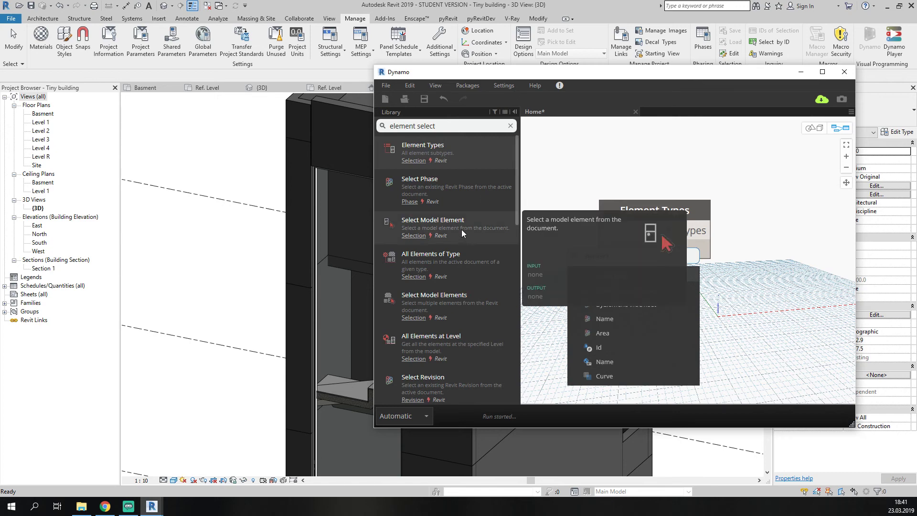
left_click(469, 308)
Remove the Element Types node from the canvas and move the Select Model Elements node toward its place.
left_click(641, 206)
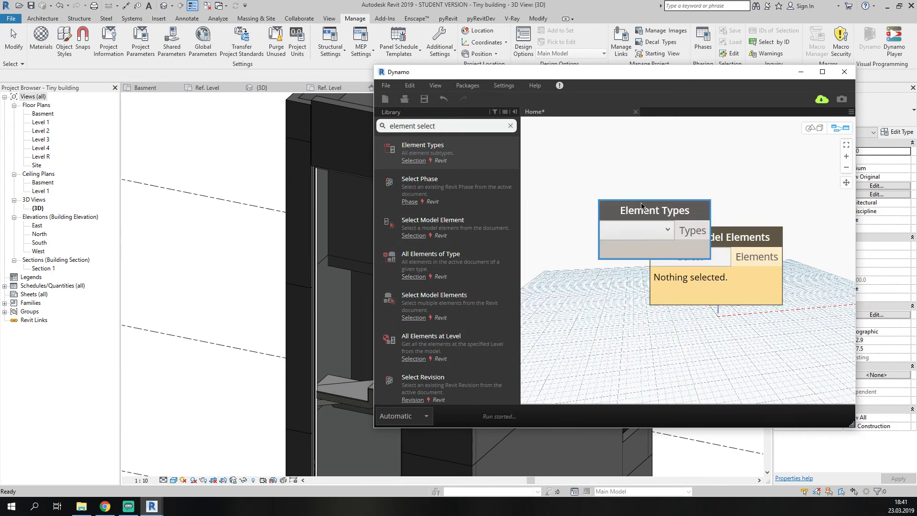
scroll(641, 203, "down", 3)
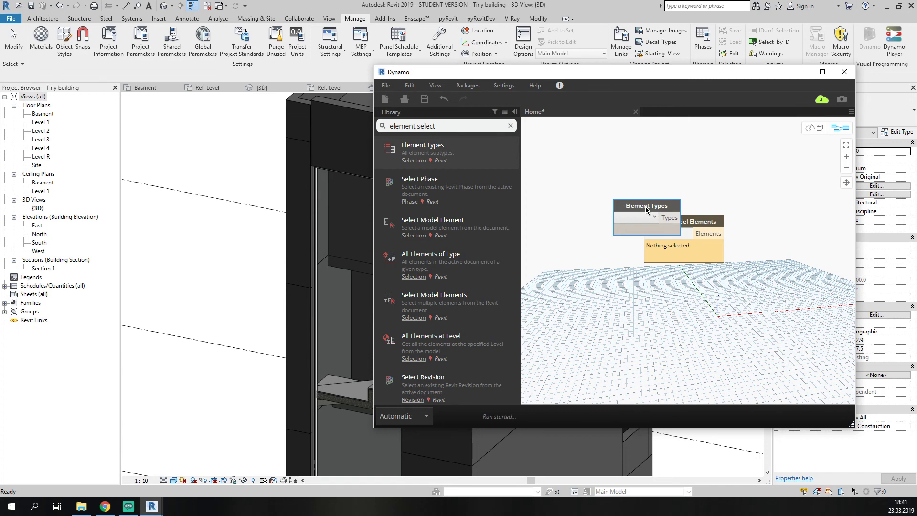
left_click_drag(643, 201, 569, 168)
right_click(571, 170)
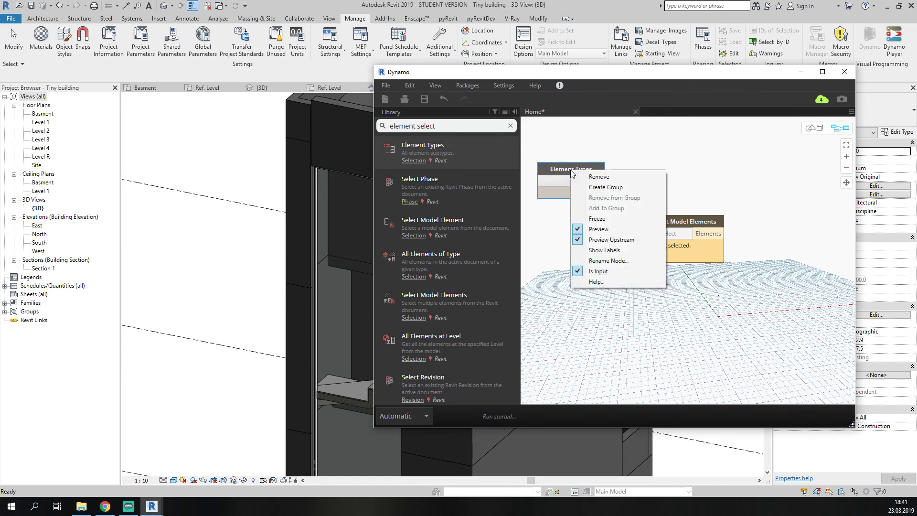
left_click(620, 176)
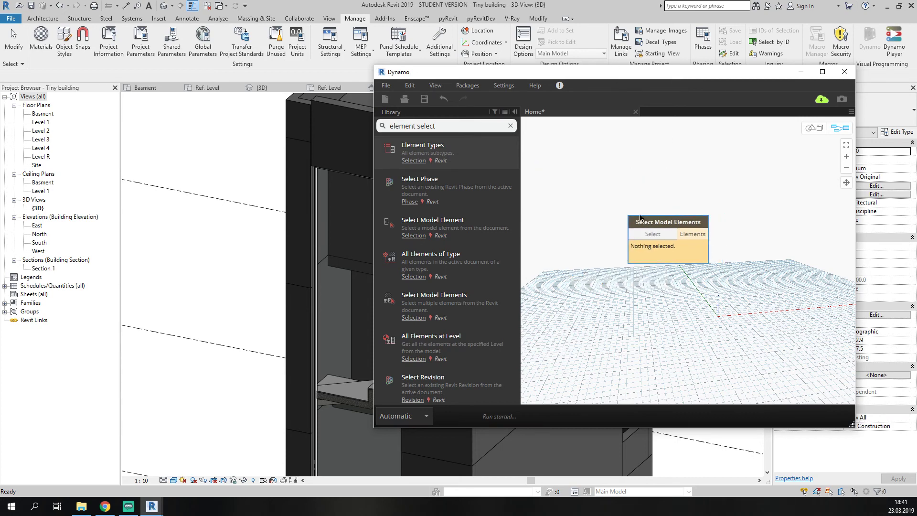
left_click_drag(683, 223, 611, 194)
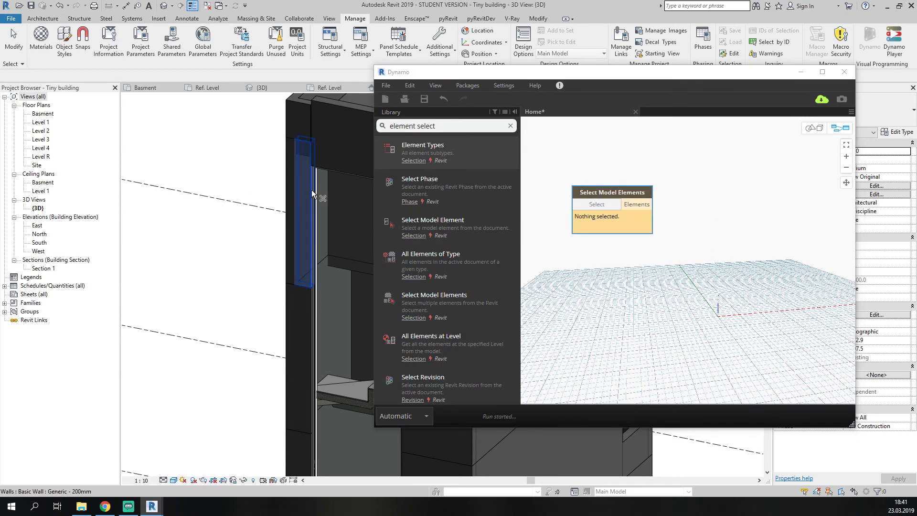
Try to pick the sweep frame around the front curtain wall for the Select Model Elements node.
scroll(313, 190, "up", 4)
scroll(314, 190, "down", 5)
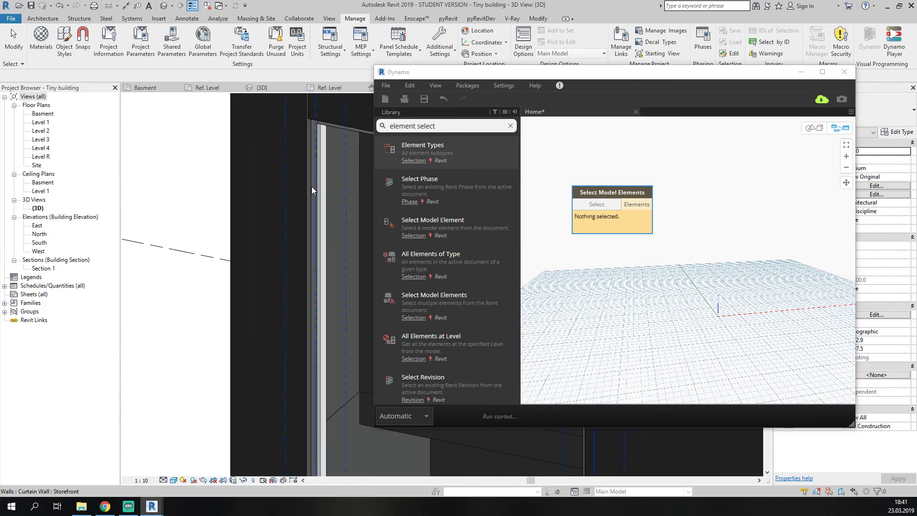
scroll(234, 192, "down", 1)
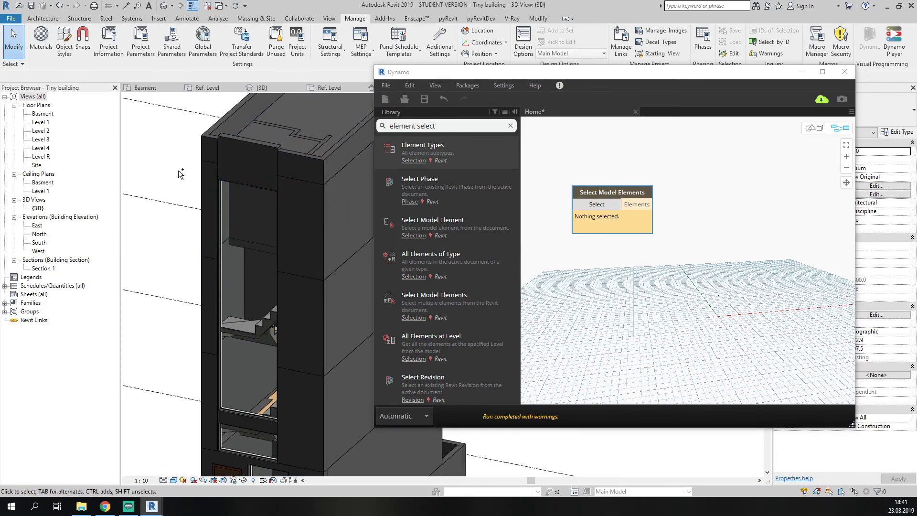
scroll(181, 174, "up", 3)
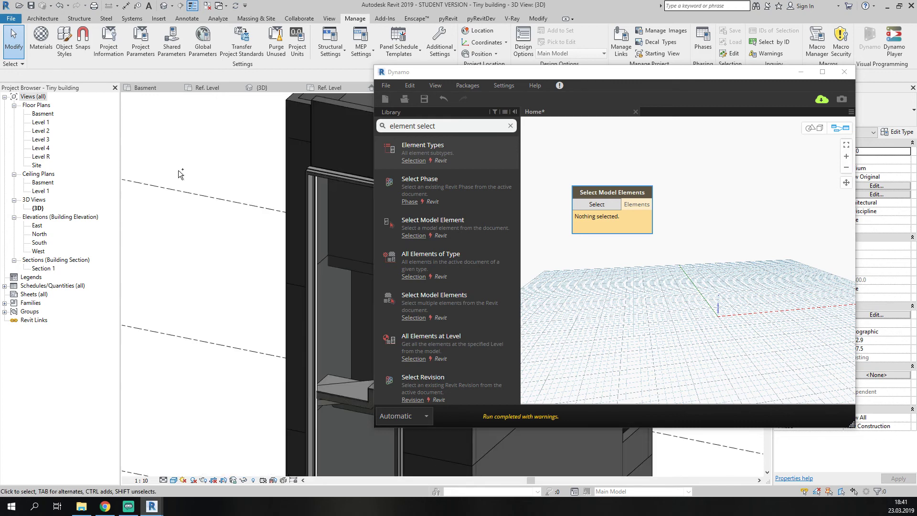
left_click(309, 185)
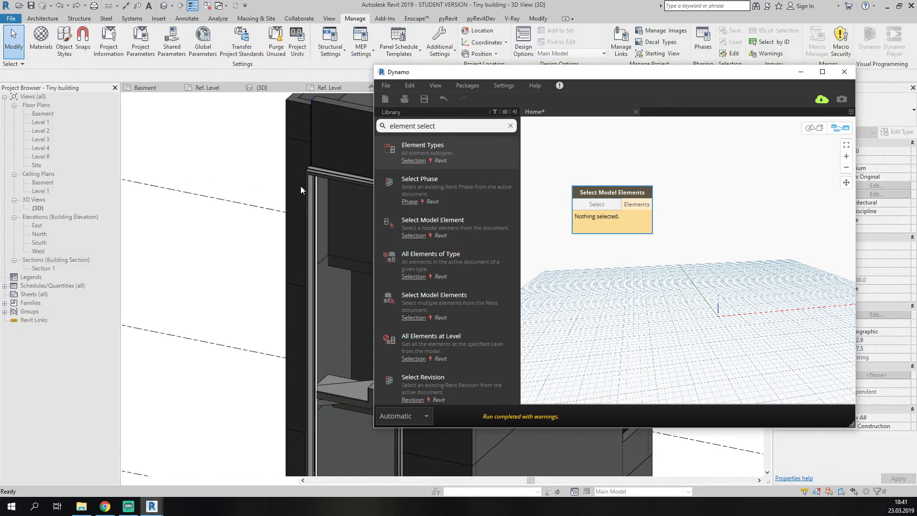
scroll(308, 182, "up", 3)
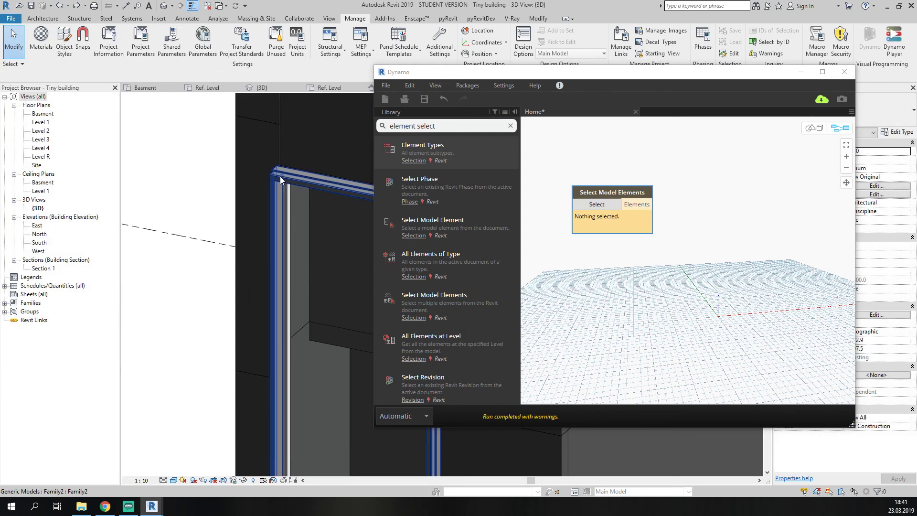
left_click(279, 178)
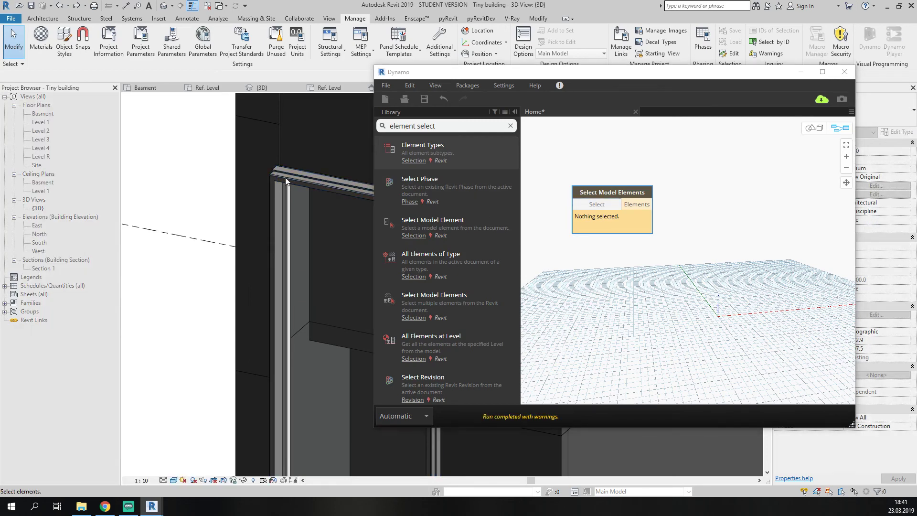
left_click(269, 180)
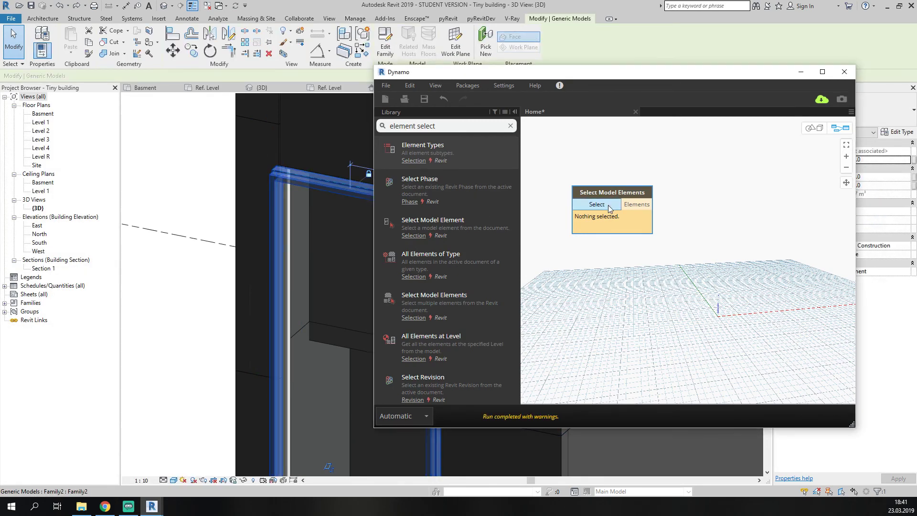
left_click(597, 204)
left_click(256, 147)
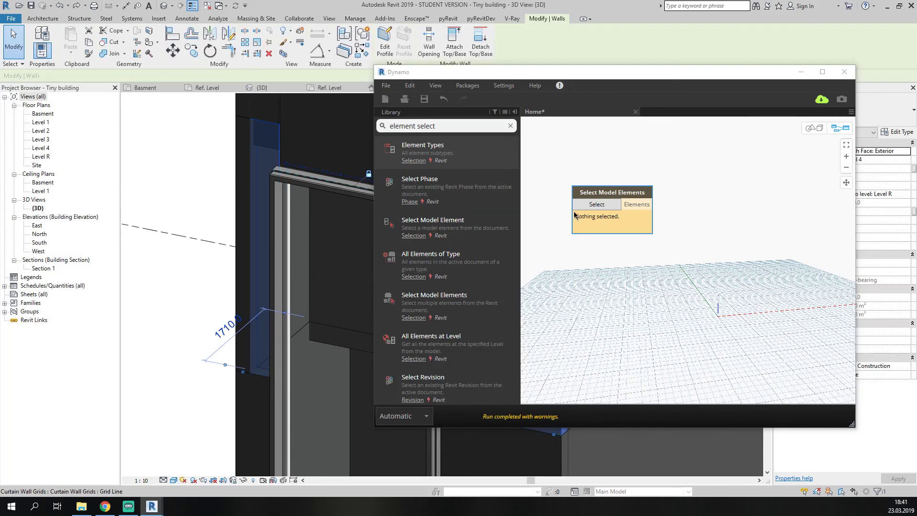
left_click(597, 205)
key("Escape")
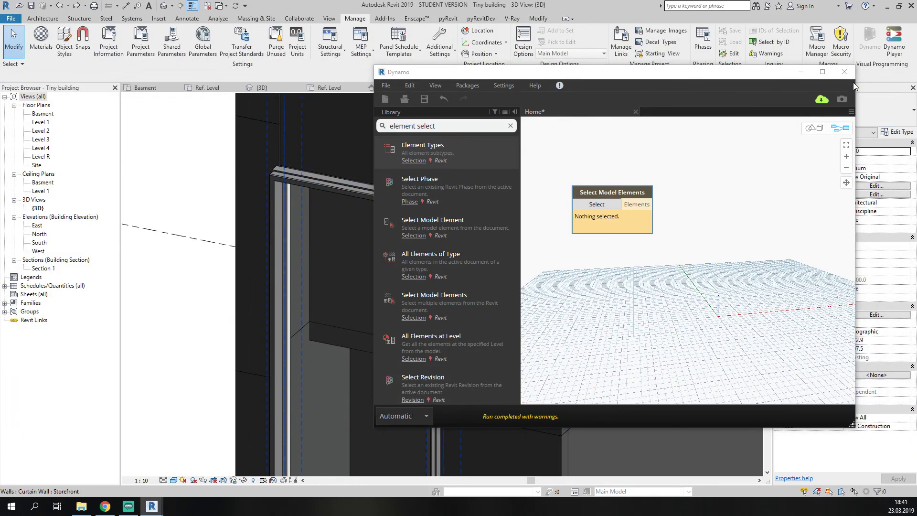
Restart Dynamo and create a new workspace.
left_click(844, 71)
left_click(607, 296)
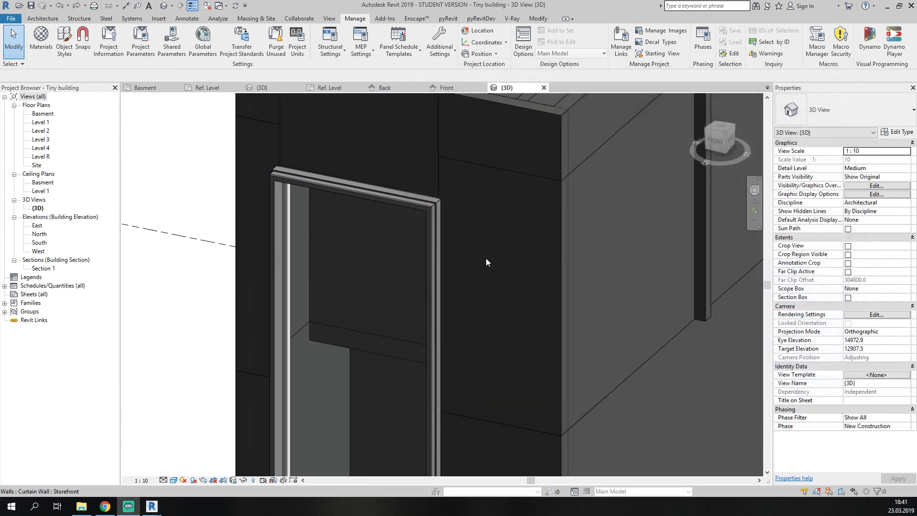
scroll(339, 221, "down", 3)
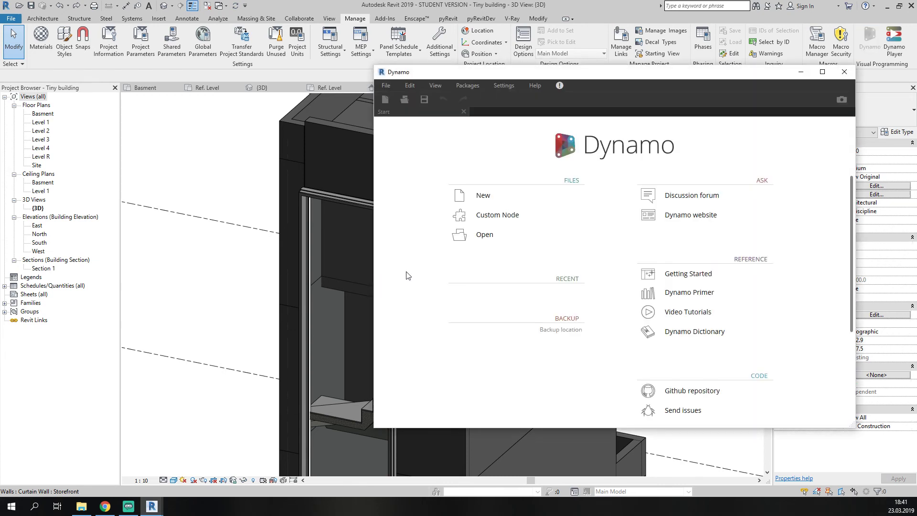
left_click(506, 195)
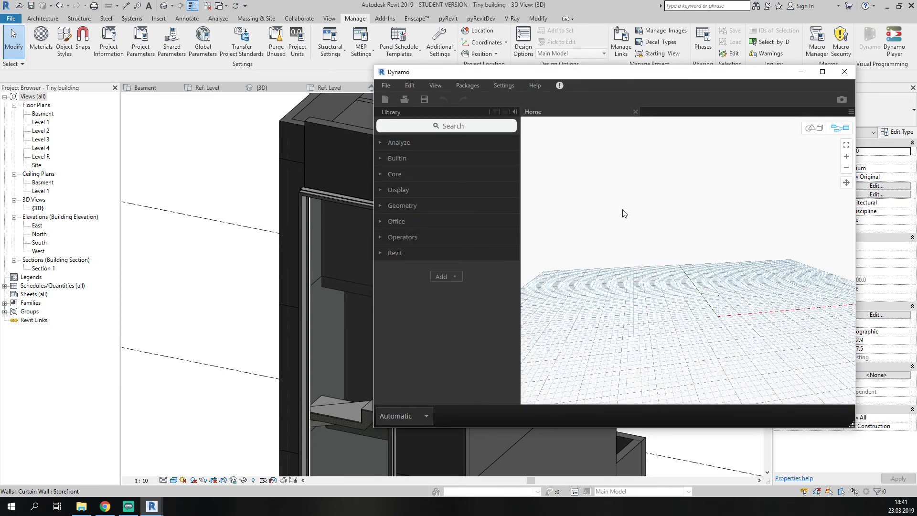
Search the Dynamo node library for "element select".
left_click(486, 127)
type("element")
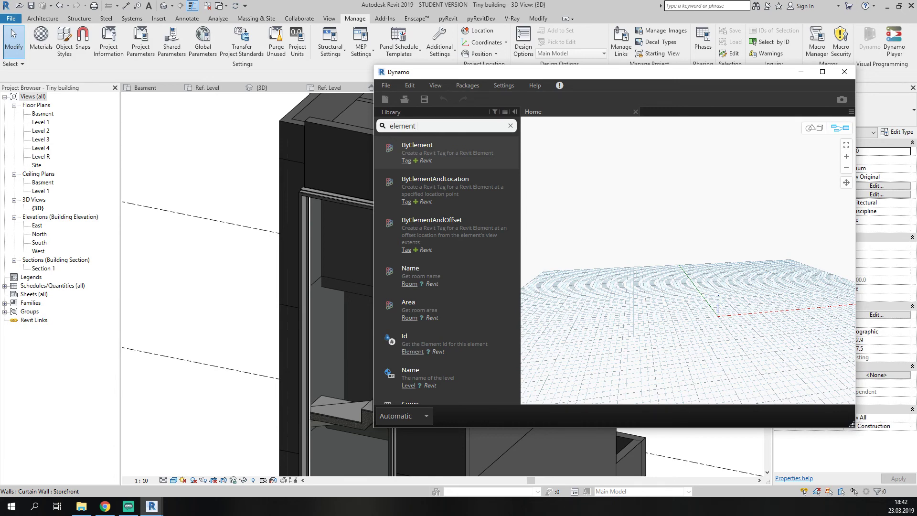
type("ele")
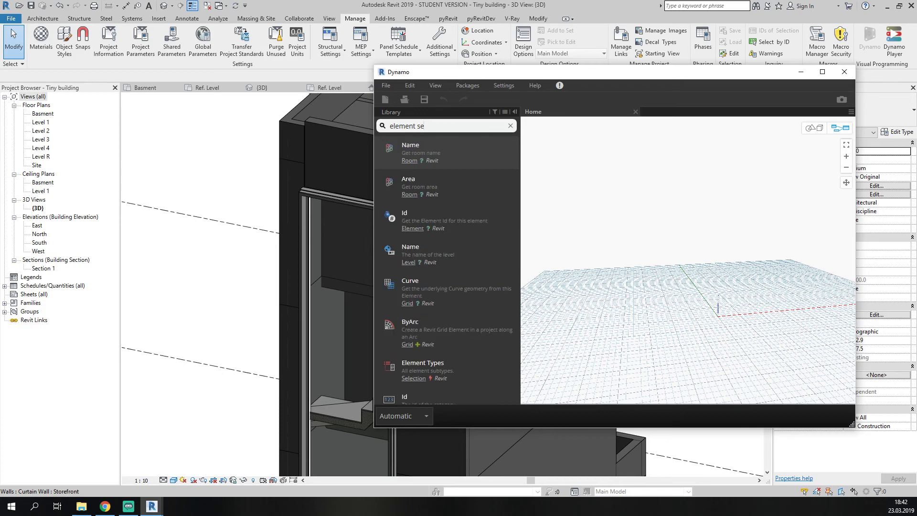
type("ct")
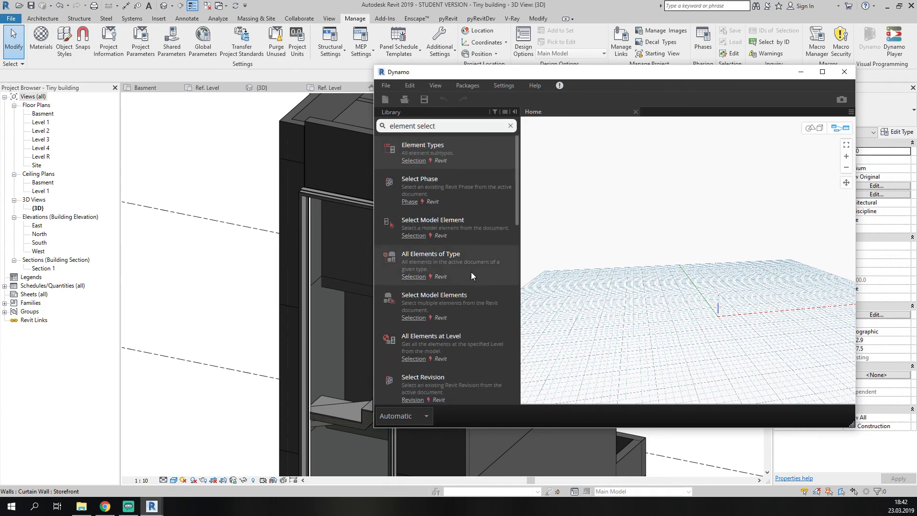
Add a Select Model Elements node and try to pick the sweep frame around the curtain wall with it.
left_click_drag(434, 299, 682, 264)
left_click(682, 263)
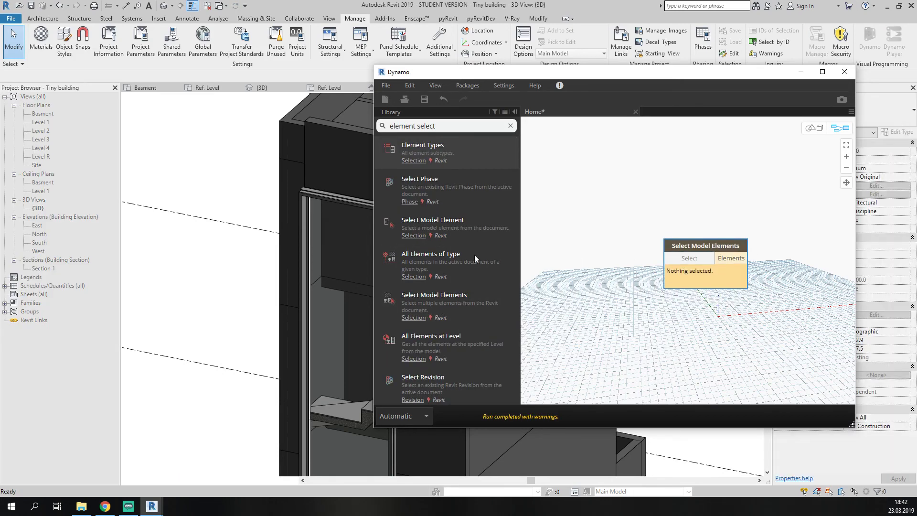
left_click(303, 196)
left_click(700, 258)
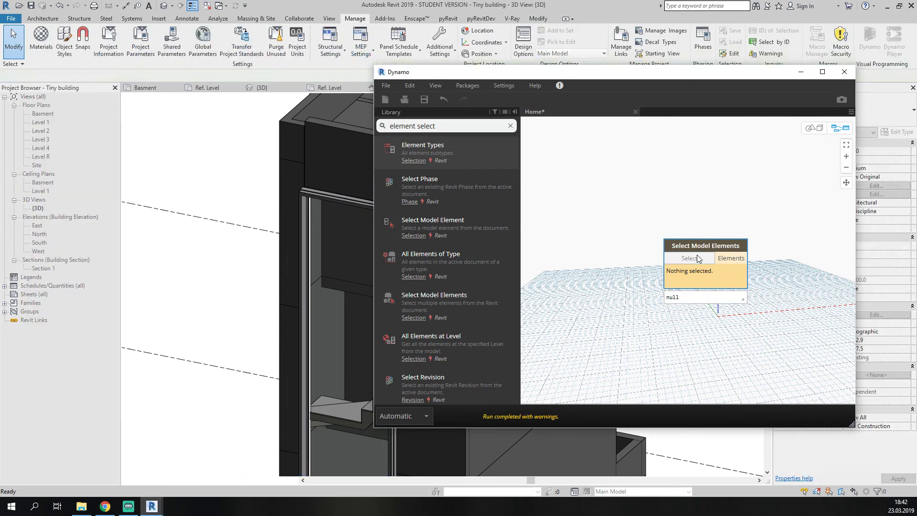
left_click_drag(682, 248, 612, 198)
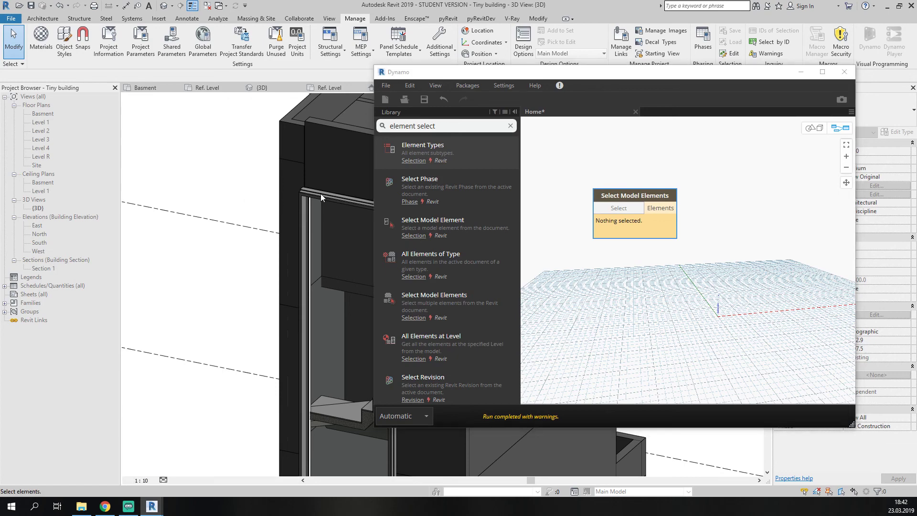
left_click(320, 193)
left_click(619, 208)
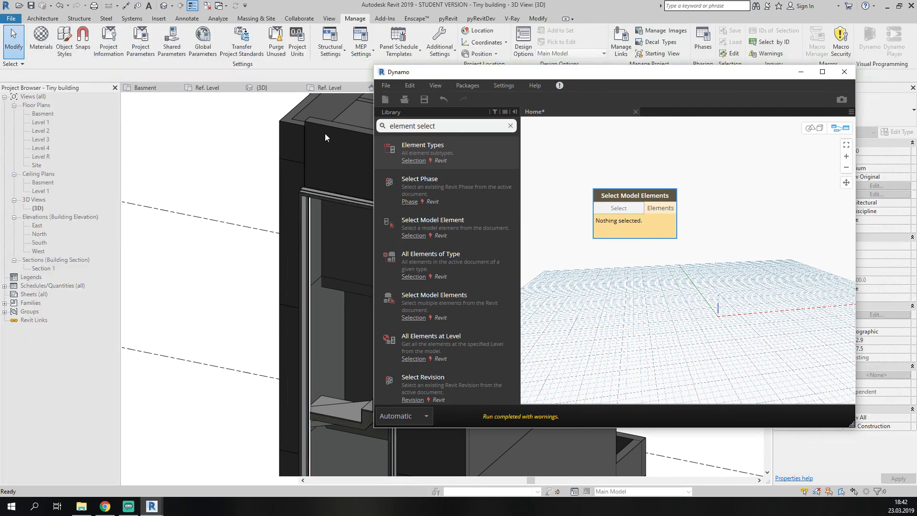
left_click(330, 125)
scroll(330, 126, "down", 6)
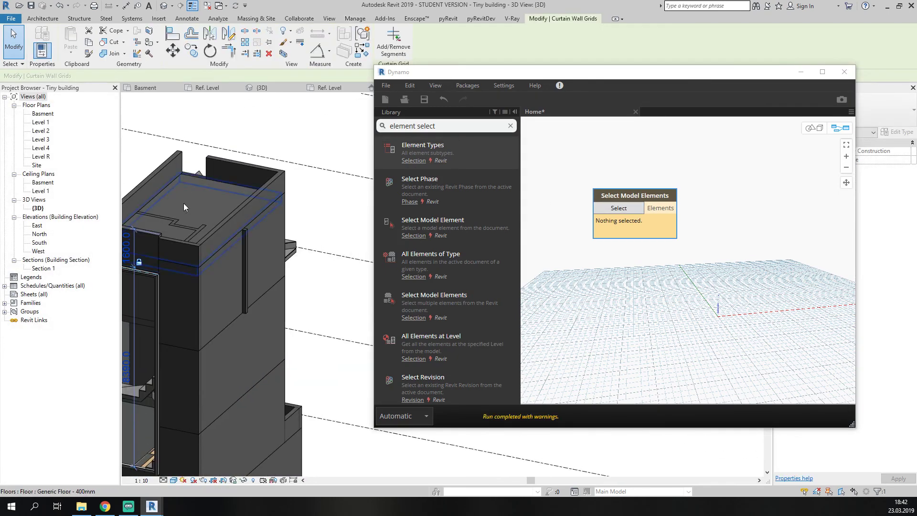
left_click_drag(235, 146, 291, 220)
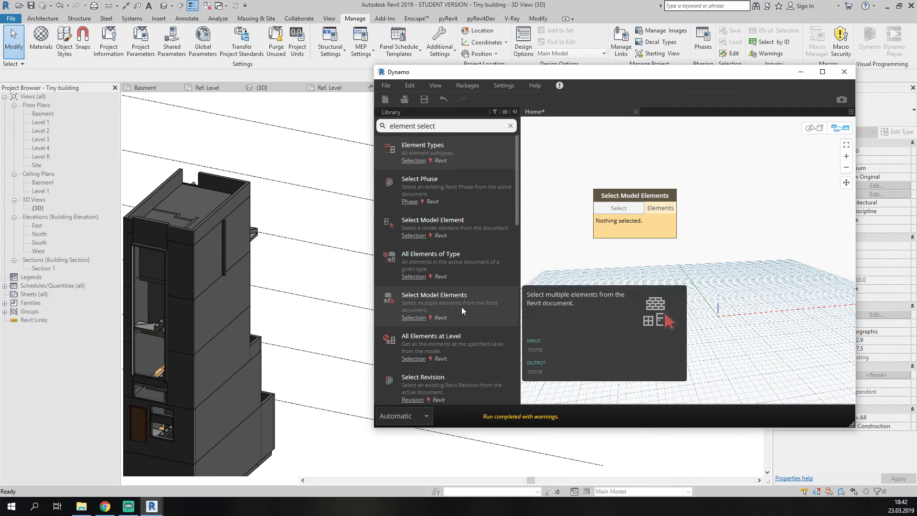
Add a Select Model Element node and pick the sweep frame around the front curtain wall as its element.
left_click(482, 234)
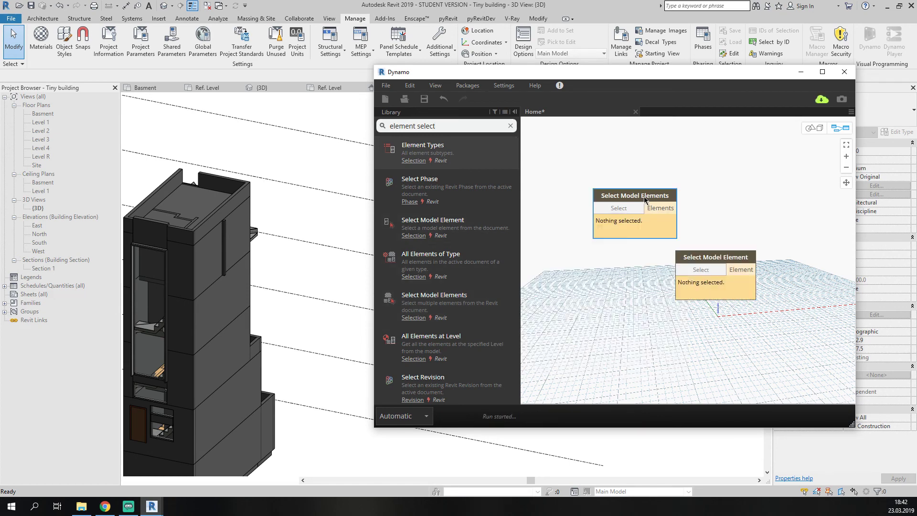
left_click(707, 261)
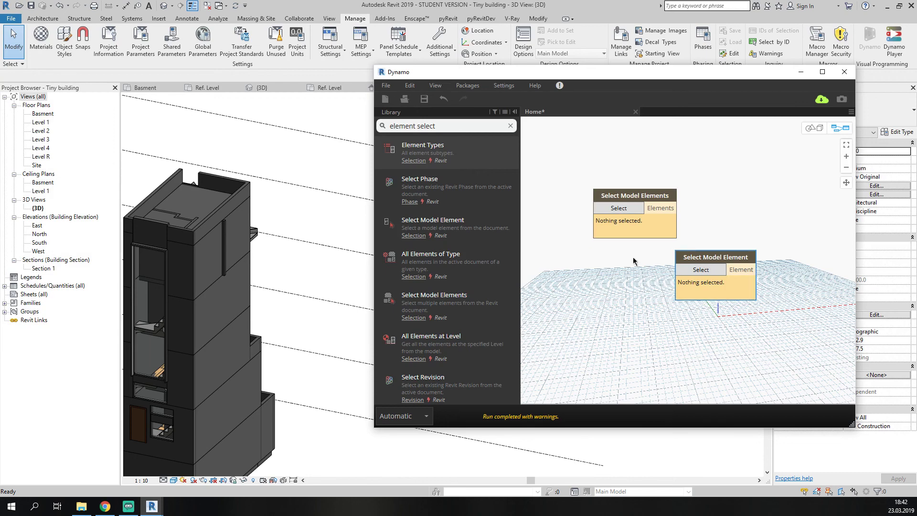
left_click(701, 270)
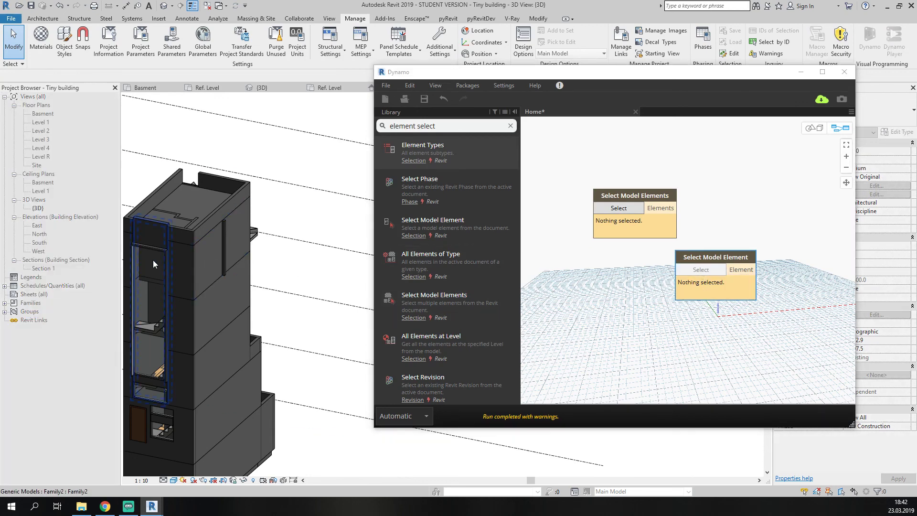
left_click(165, 257)
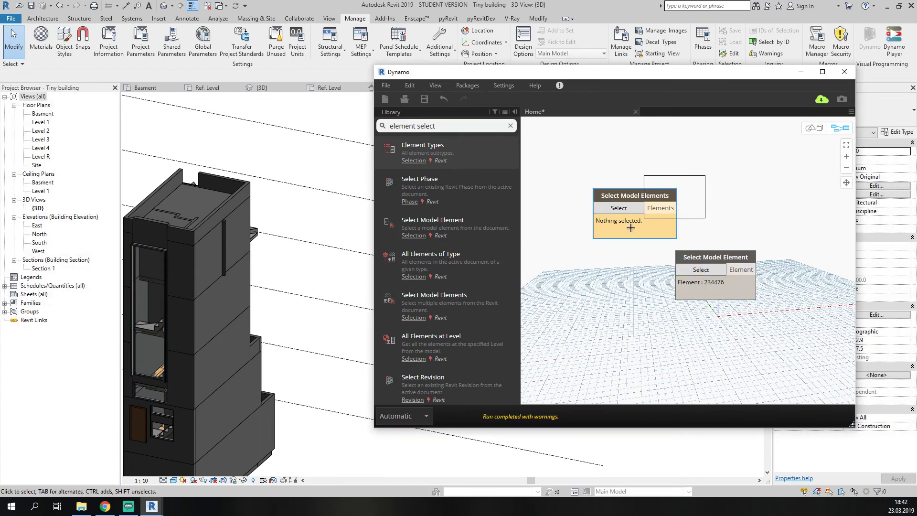
Remove the unused Select Model Elements node and reposition the Select Model Element node on the canvas.
left_click_drag(631, 227, 633, 222)
right_click(646, 199)
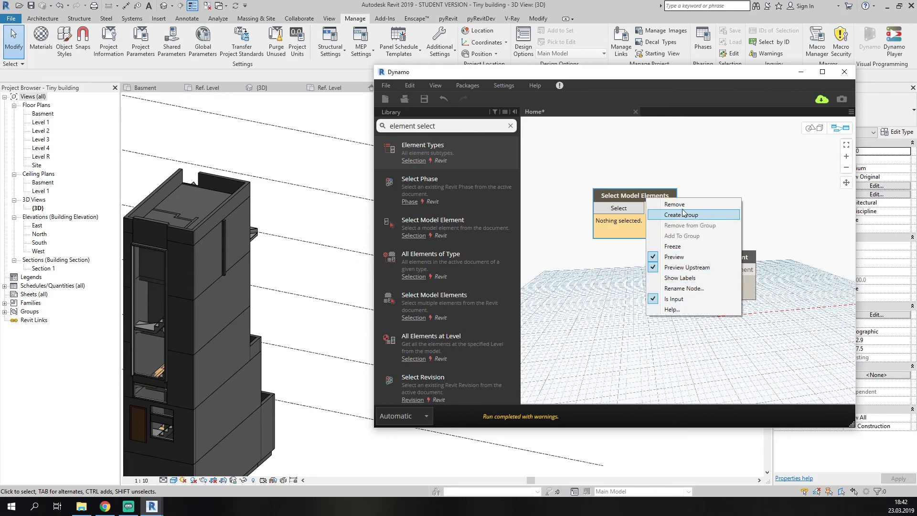
left_click(666, 213)
left_click_drag(710, 259, 580, 202)
scroll(630, 277, "down", 3)
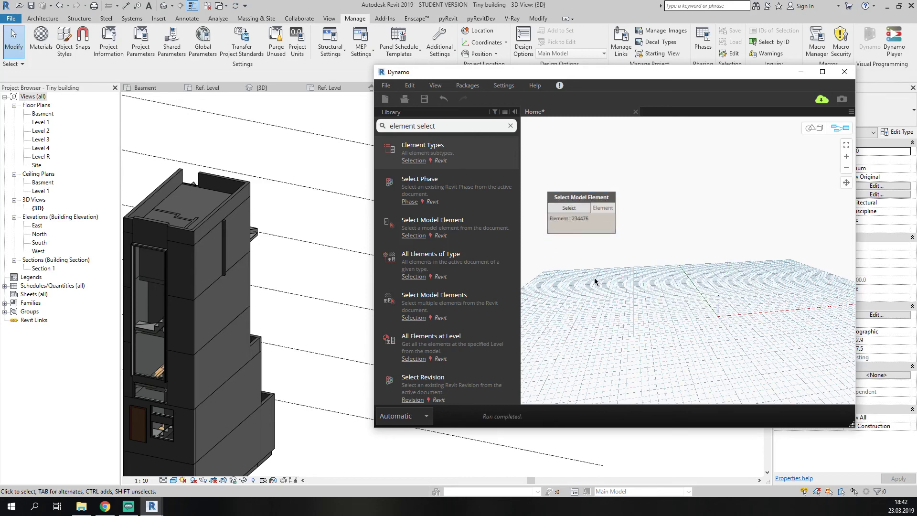
scroll(624, 241, "up", 1)
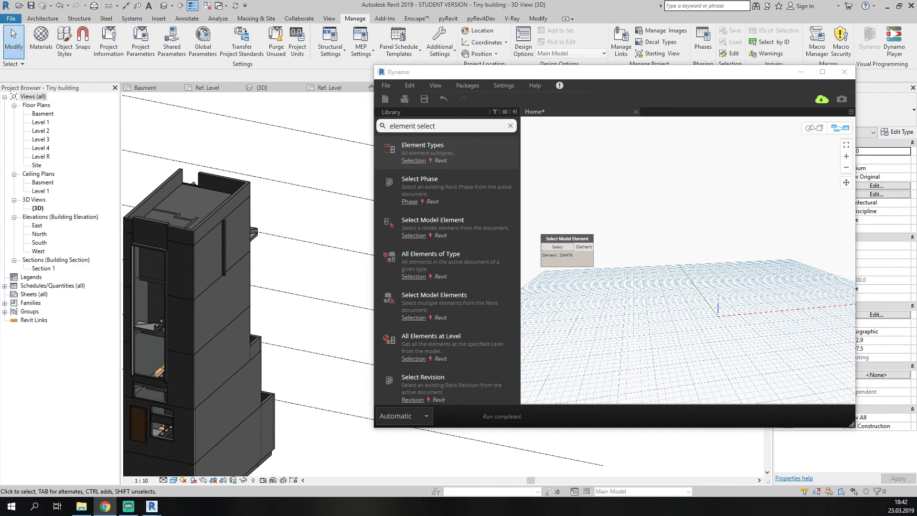
left_click(643, 209)
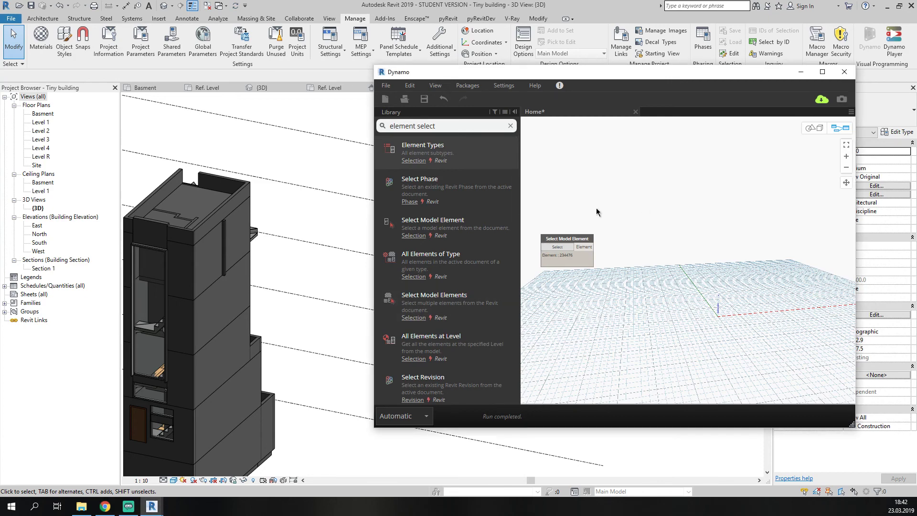
scroll(597, 211, "up", 1)
left_click_drag(565, 245, 594, 209)
Search the node library for "elements" and add an Element Types node below the Select Model Element node.
scroll(443, 204, "down", 5)
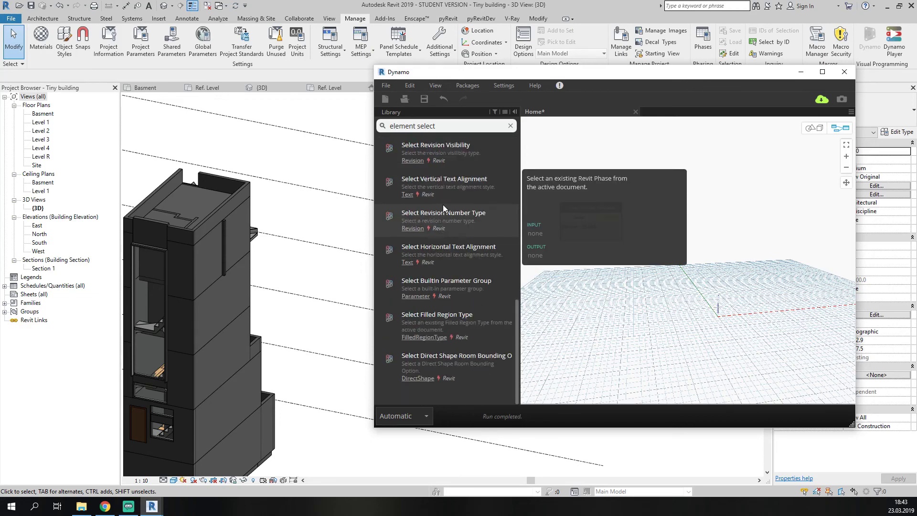
scroll(443, 204, "up", 5)
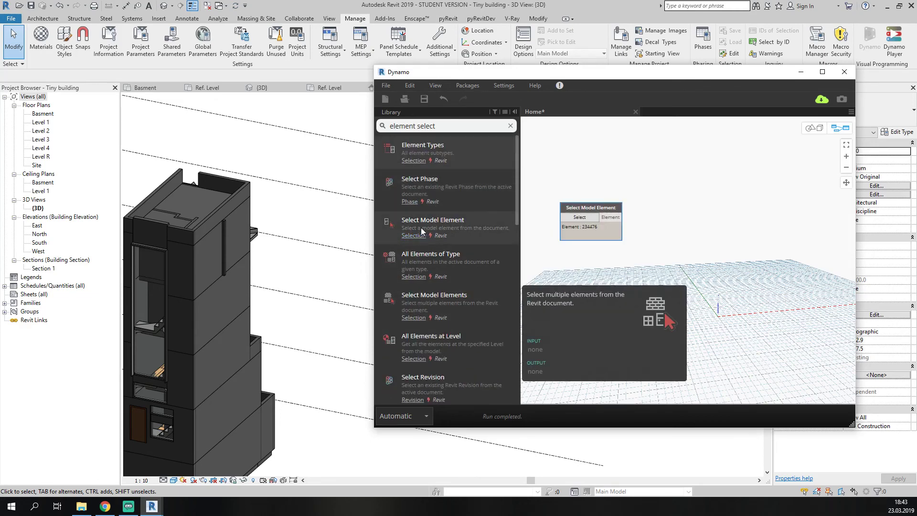
left_click_drag(445, 127, 320, 116)
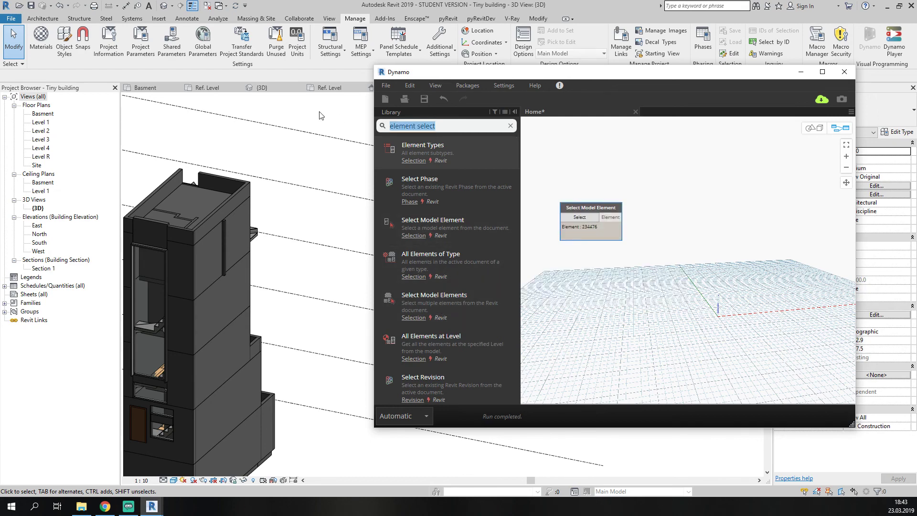
type("elem")
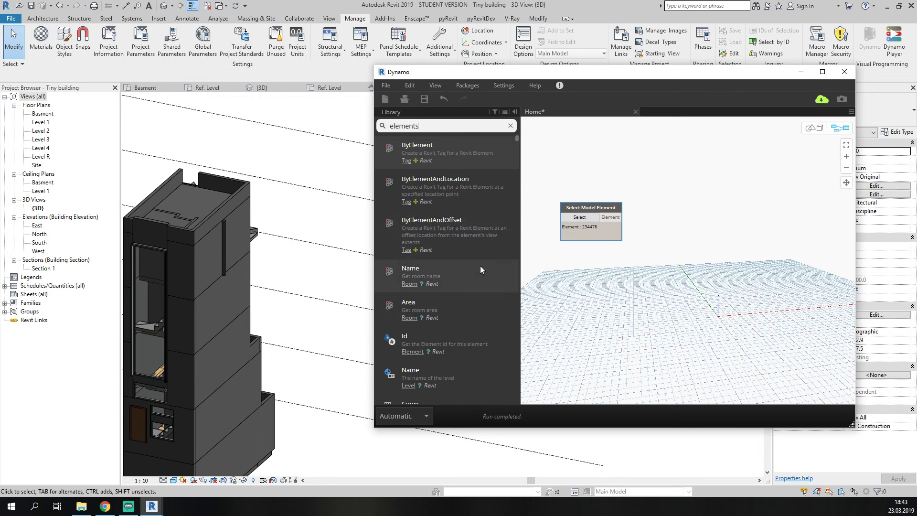
scroll(474, 250, "down", 6)
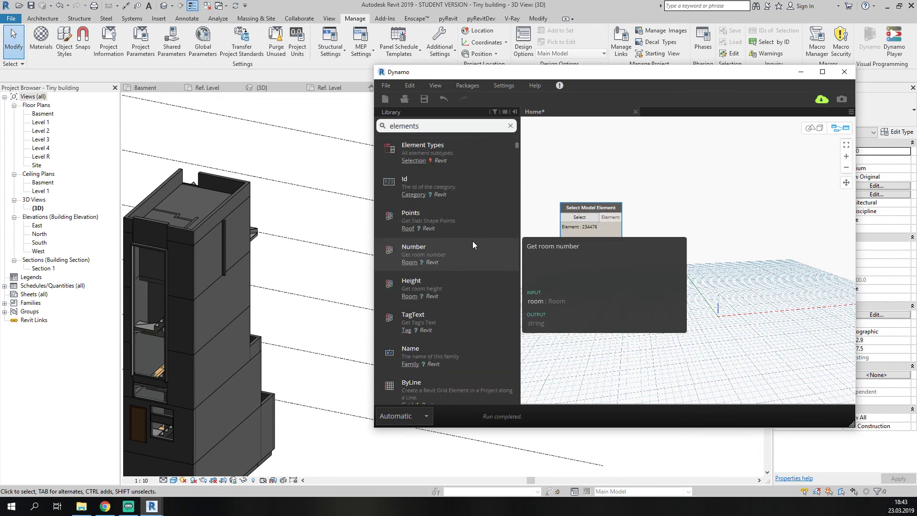
scroll(472, 244, "down", 3)
scroll(477, 265, "up", 3)
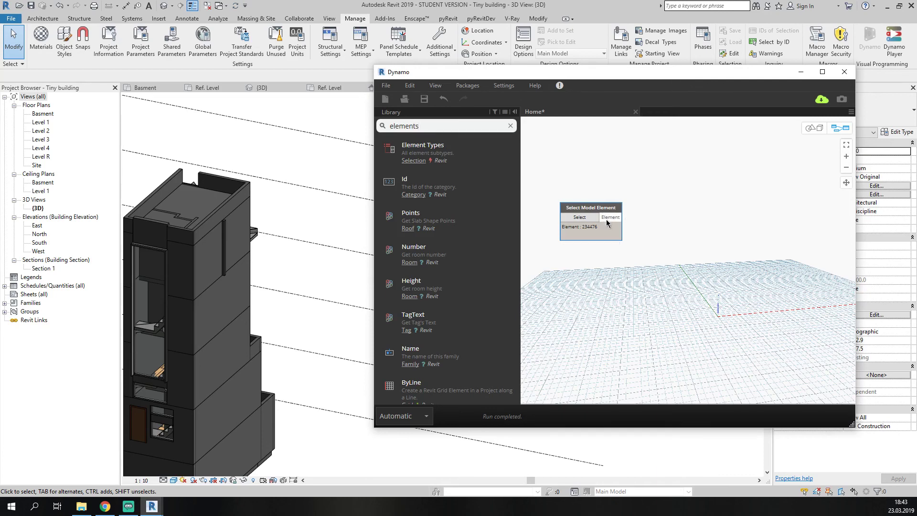
left_click(458, 149)
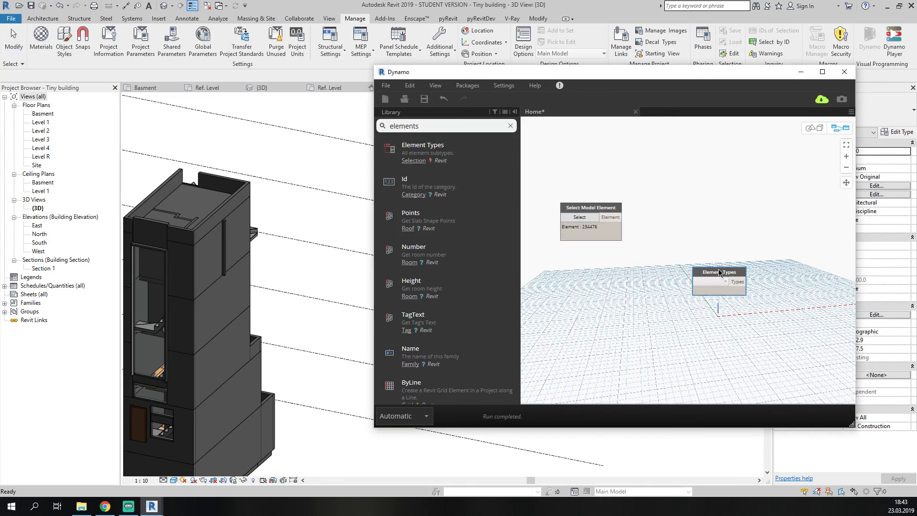
left_click_drag(719, 274, 562, 367)
Search the node library for "elements parameters" and add an Element.SetParameterByName node beside the Element Types node.
scroll(469, 282, "up", 3)
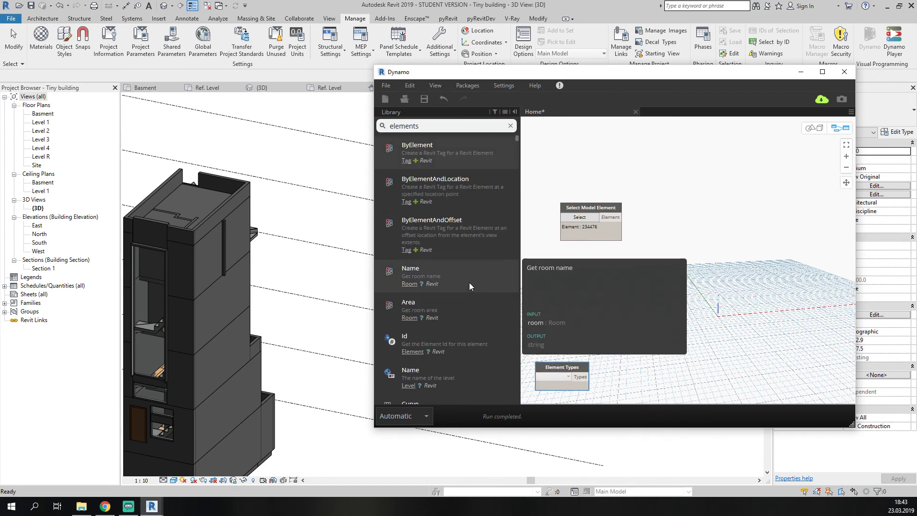
scroll(493, 243, "down", 5)
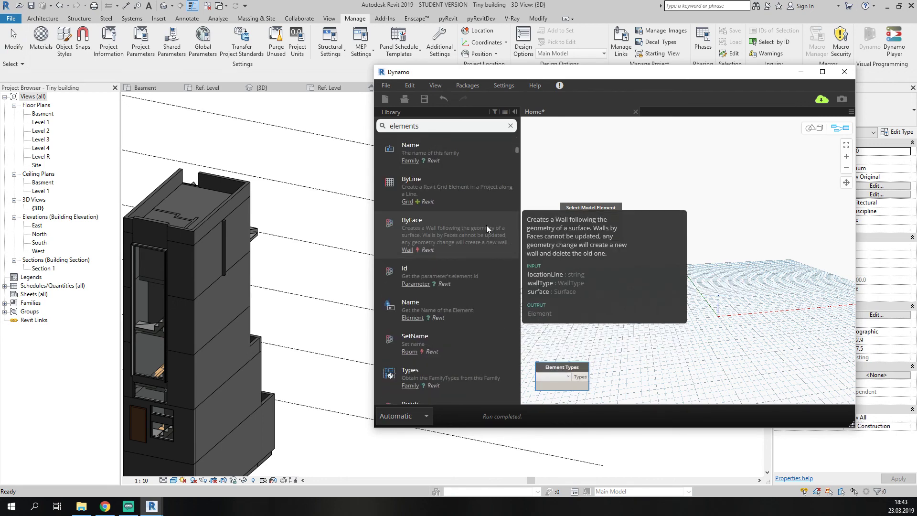
scroll(469, 306, "down", 3)
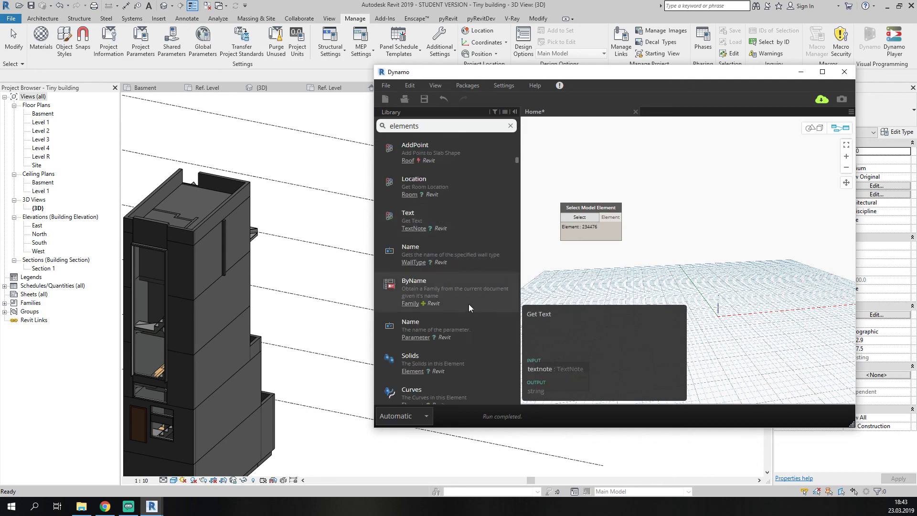
type("parameters")
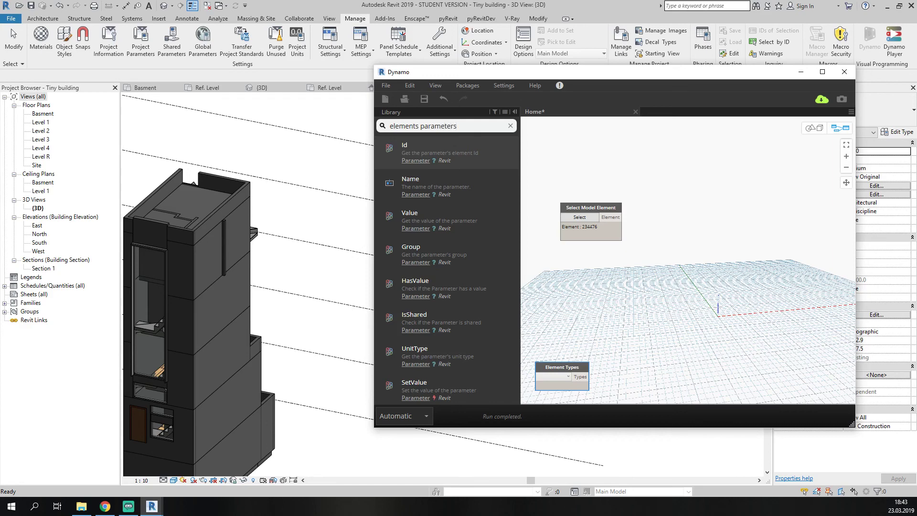
scroll(424, 201, "down", 6)
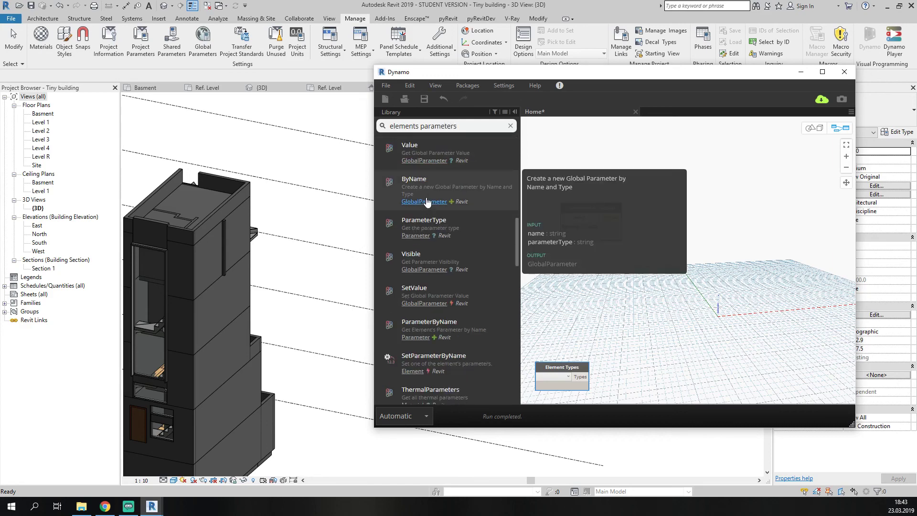
left_click_drag(458, 359, 674, 376)
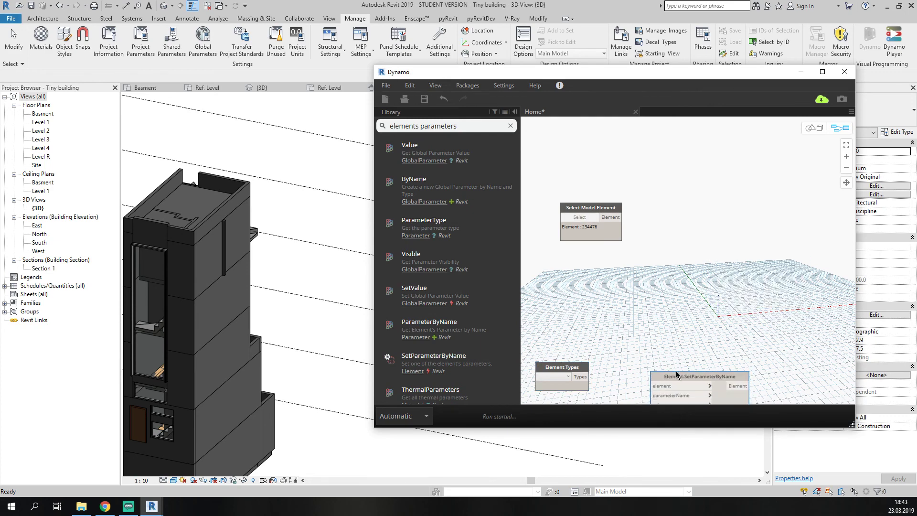
Add an Element.Parameters node and connect the Select Model Element output to its element input.
scroll(441, 328, "up", 5)
scroll(440, 325, "up", 3)
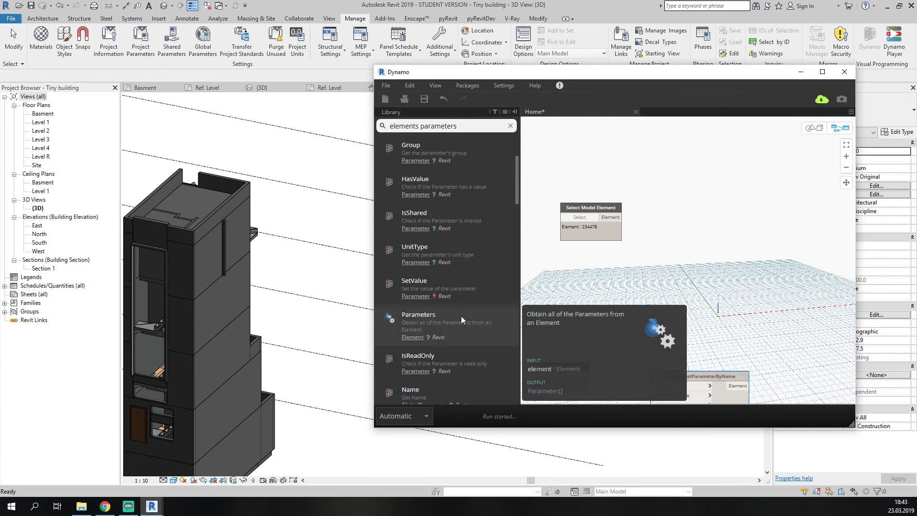
left_click(460, 317)
left_click_drag(622, 217, 686, 226)
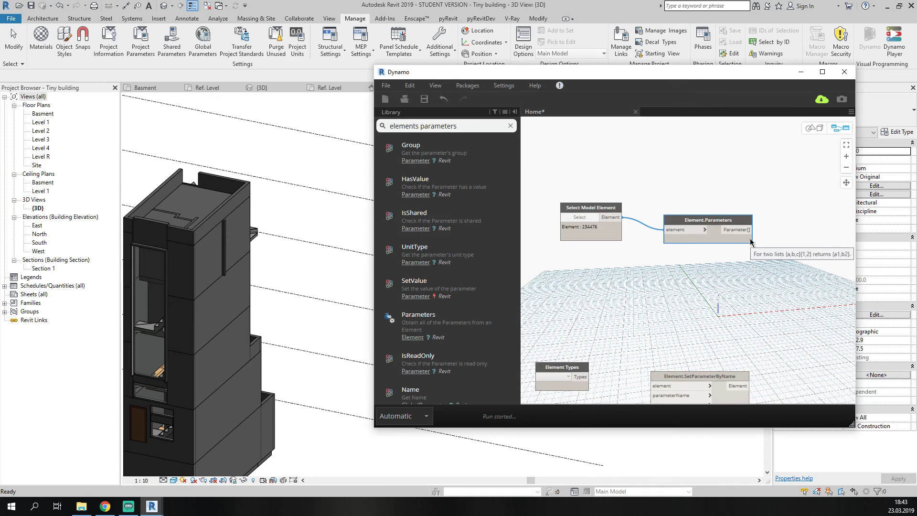
Show the Element category in the node library and remove the duplicate Element.SetParameterByName node.
scroll(481, 266, "down", 5)
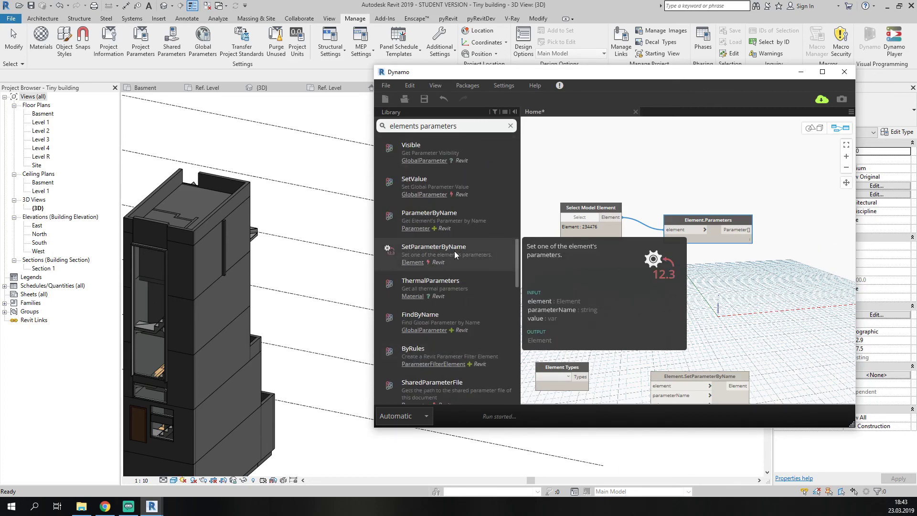
left_click(455, 252)
scroll(430, 257, "down", 2)
scroll(411, 238, "up", 4)
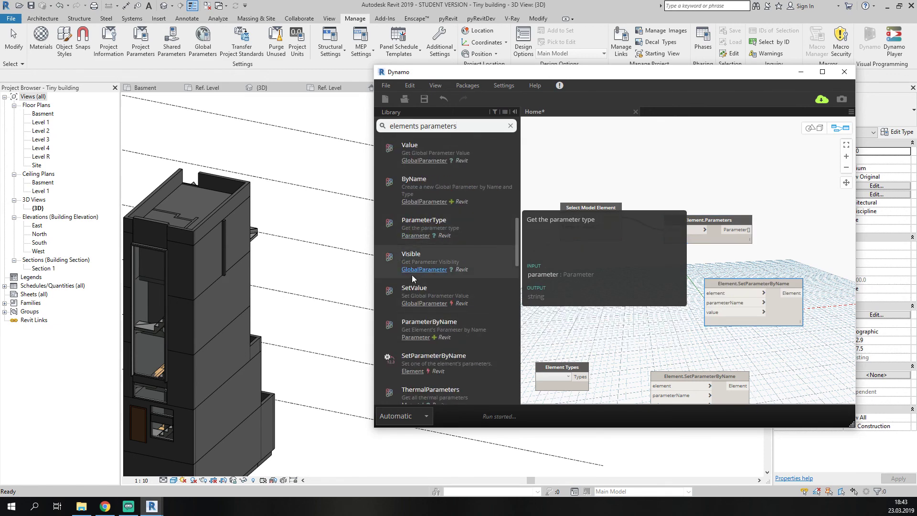
left_click(435, 372)
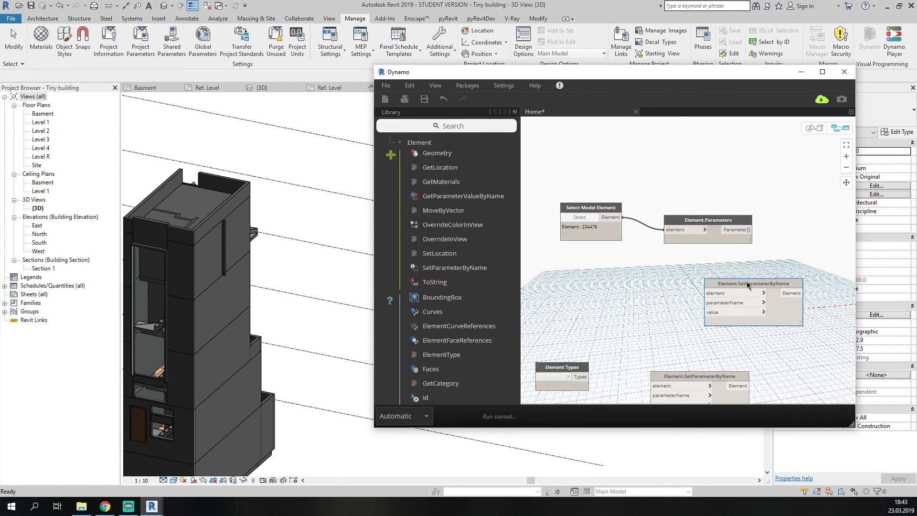
right_click(748, 286)
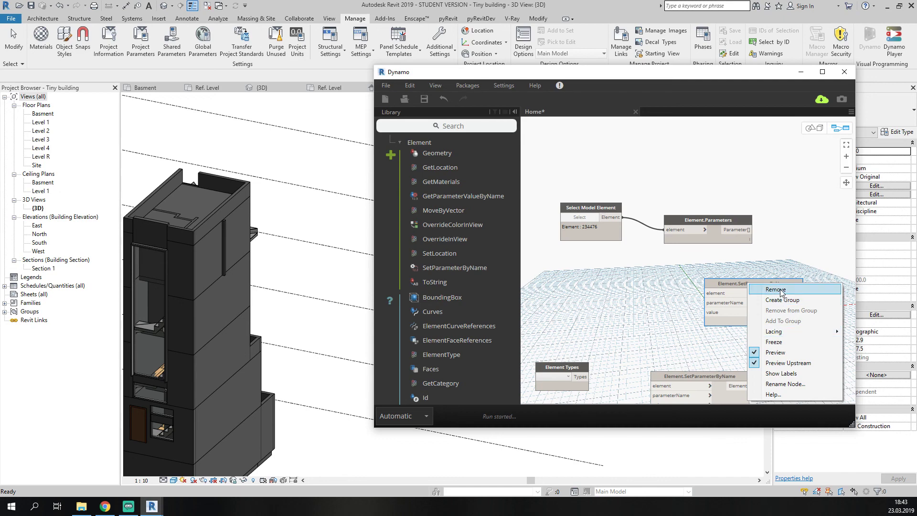
left_click(776, 289)
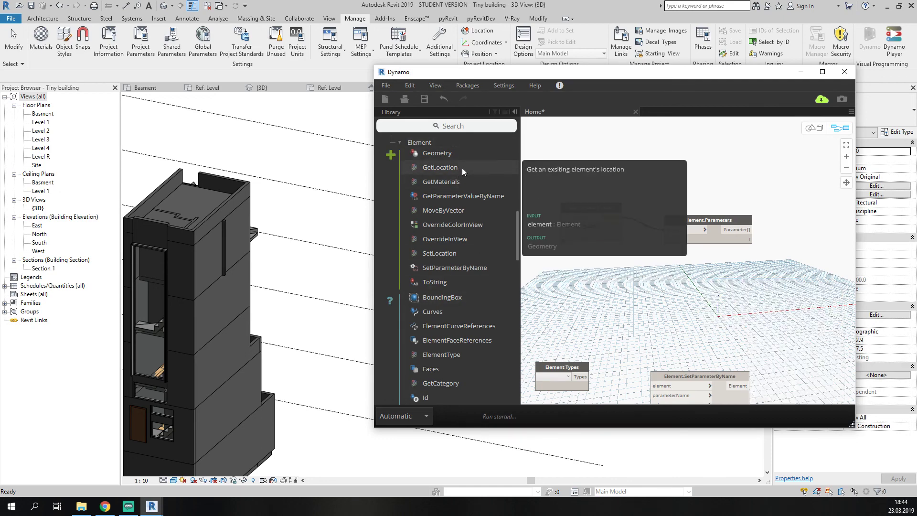
Add an Element.GetParameterValueByName node and connect the Select Model Element output to its element input.
left_click(464, 196)
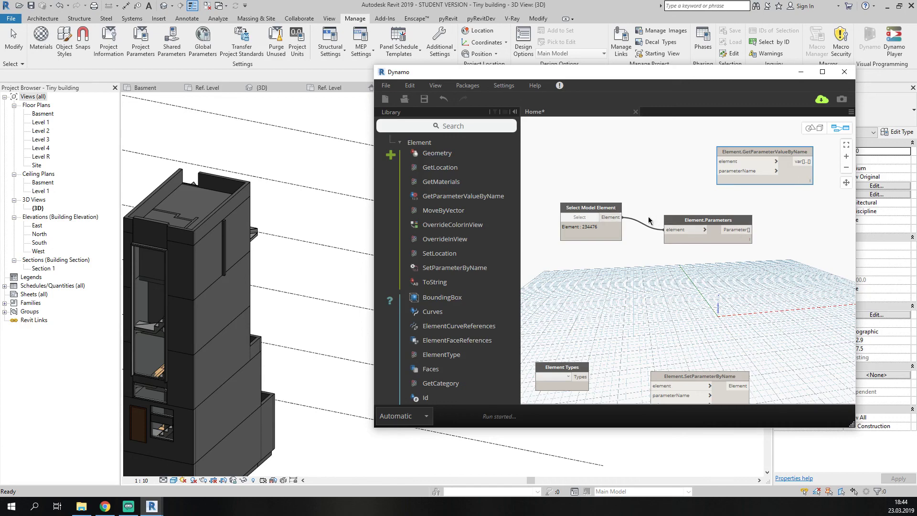
left_click(621, 218)
left_click(731, 164)
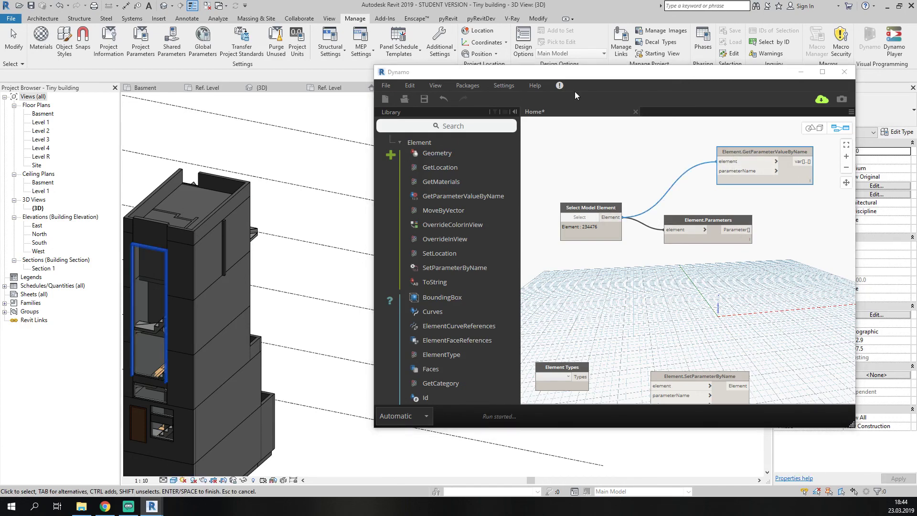
Move the Dynamo window clear of the Revit properties and select the curtain wall's sweep frame to view its family name and parameters.
left_click_drag(591, 74, 505, 116)
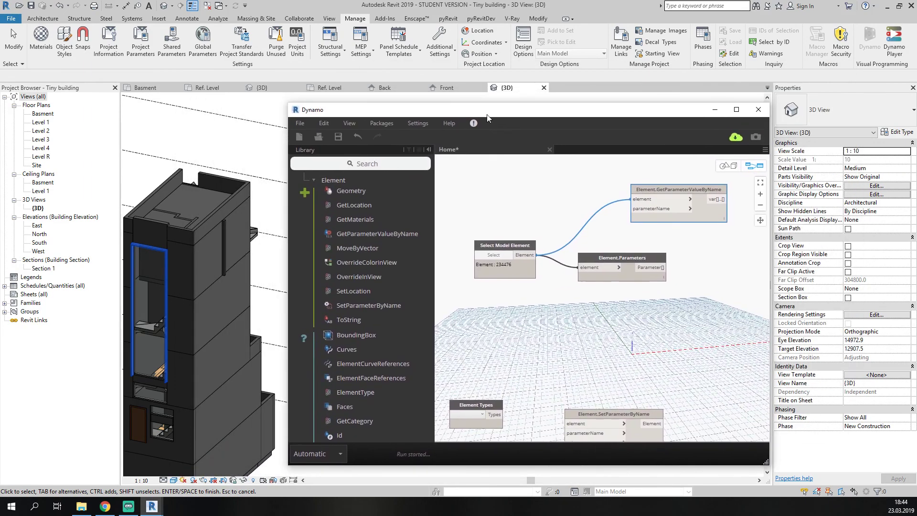
left_click(150, 267)
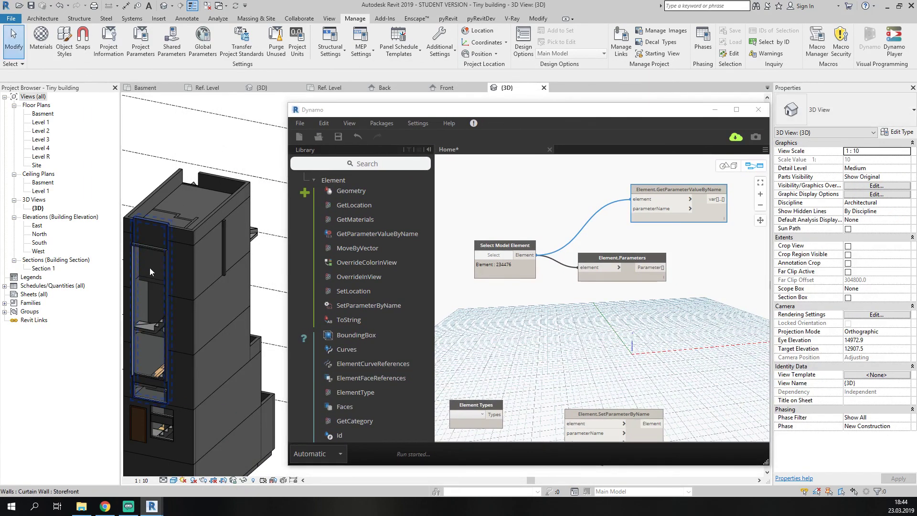
left_click(534, 197)
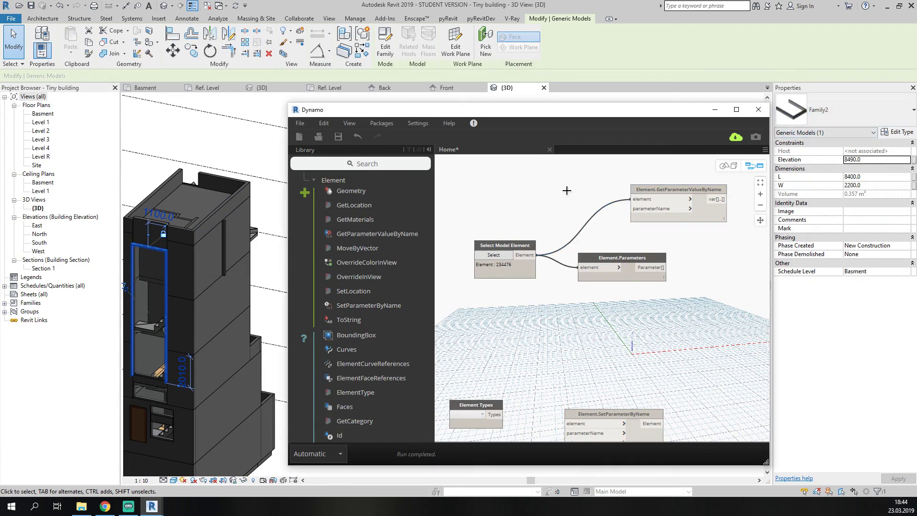
Add a Code Block containing "Family2"; and connect it to the parameterName input of the Element.GetParameterValueByName node.
double_click(516, 205)
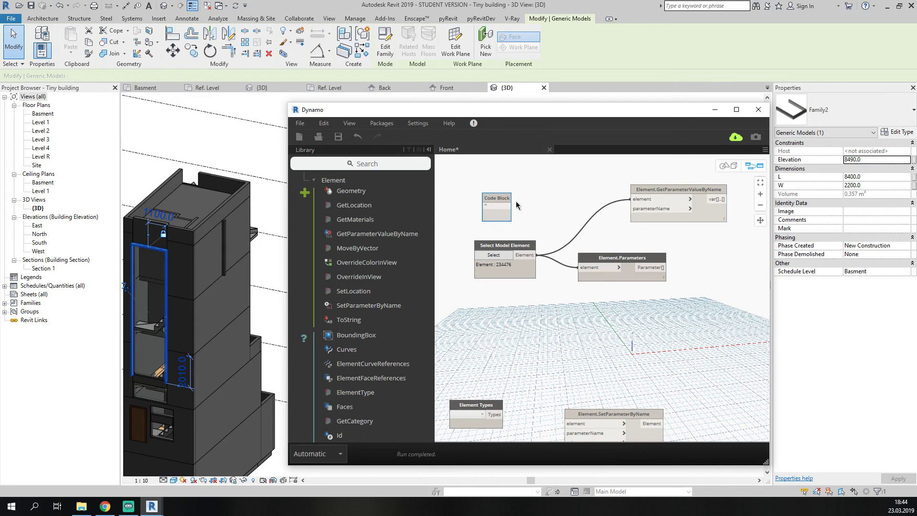
key("BackSpace")
type("A@")
type("ыщдн")
type("2")
key("BackSpace")
key("BackSpace")
key("BackSpace")
key("BackSpace")
key("BackSpace")
key("BackSpace")
key("BackSpace")
type("famili")
key("BackSpace")
type("y2\";")
left_click(532, 203)
left_click_drag(521, 206, 644, 209)
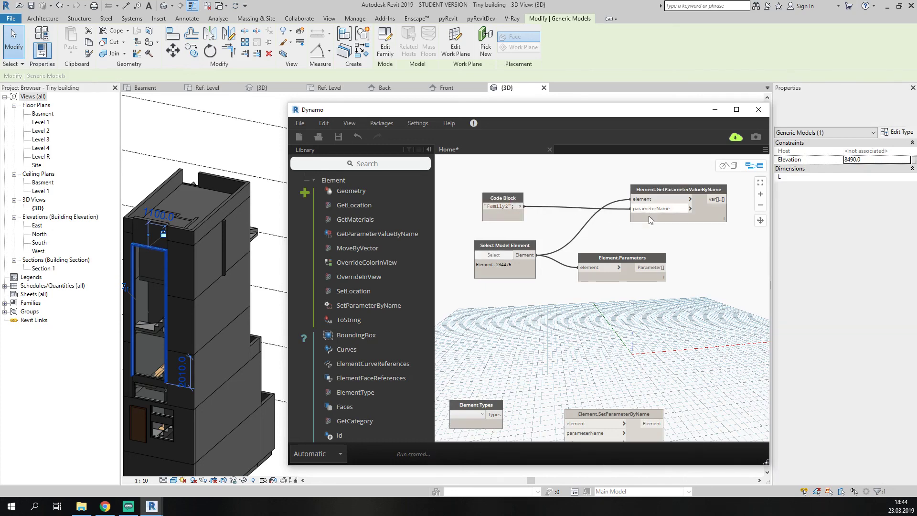
Check the output preview of the Element.GetParameterValueByName node and switch the graph's run mode to Manual.
left_click(725, 220)
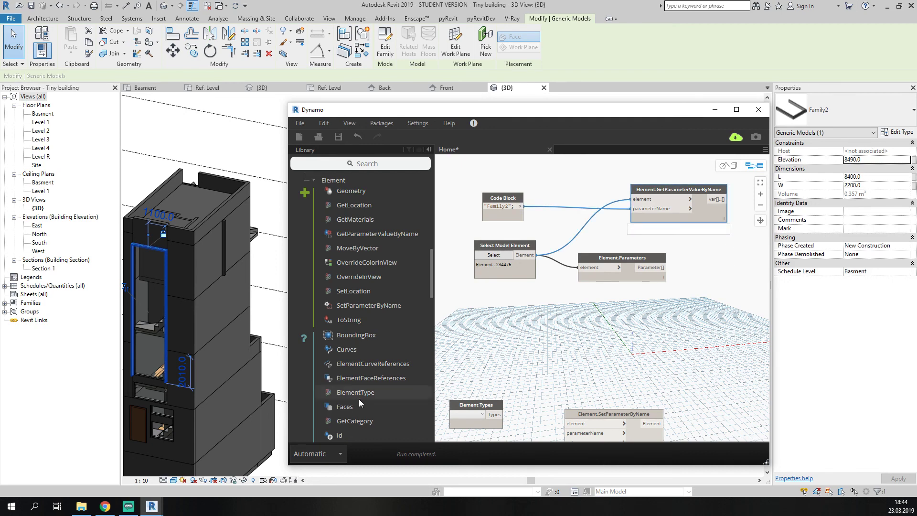
left_click(317, 454)
left_click(310, 473)
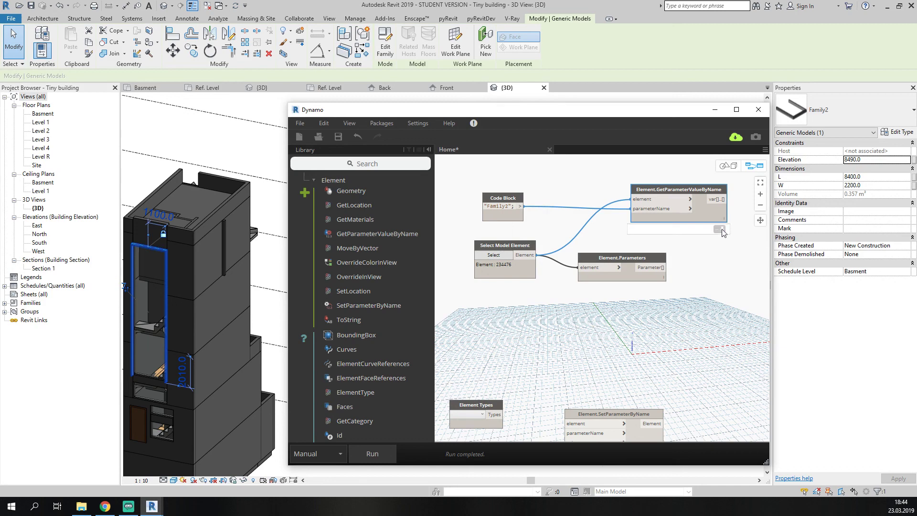
Examine the output list of the Element.Parameters node and move that node slightly lower on the canvas.
right_click(667, 295)
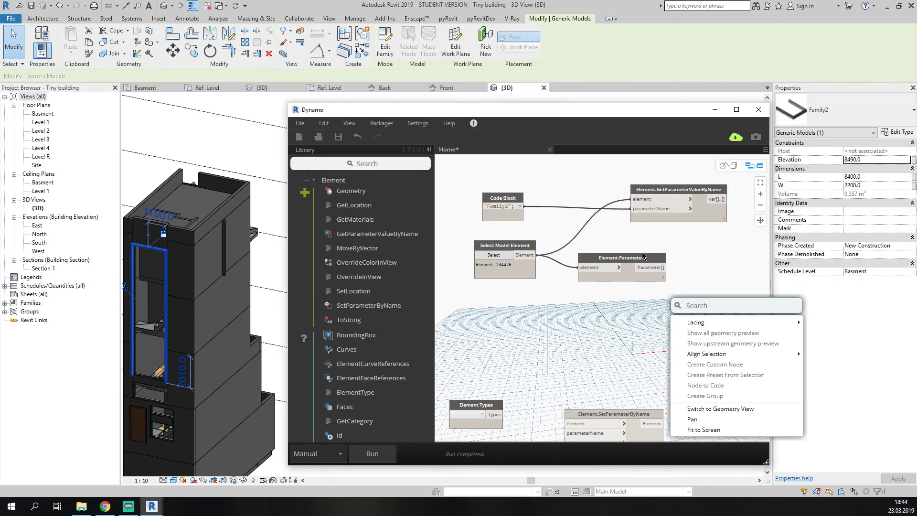
left_click(643, 260)
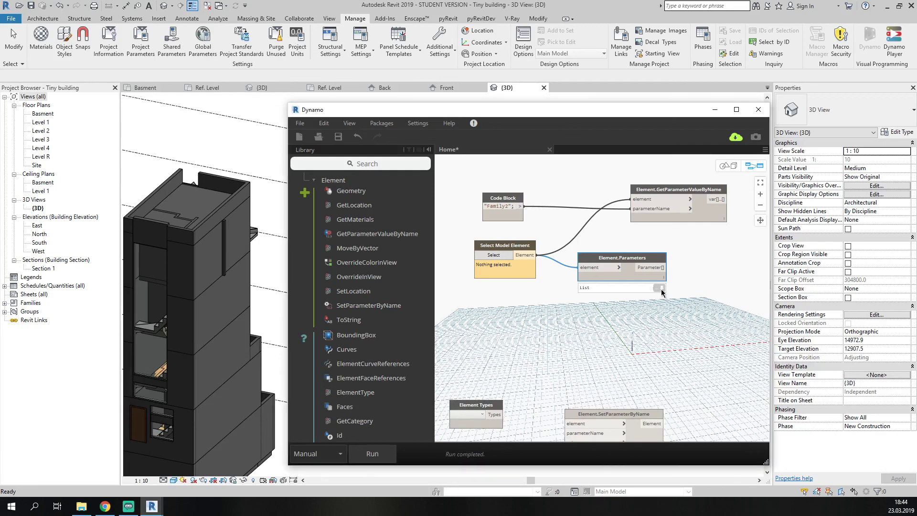
left_click(647, 294)
mouse_move(642, 287)
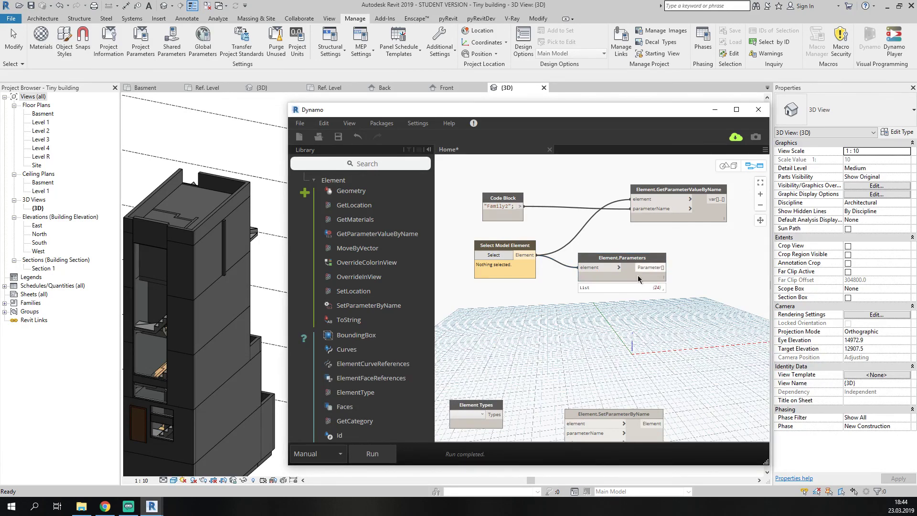
left_click(659, 288)
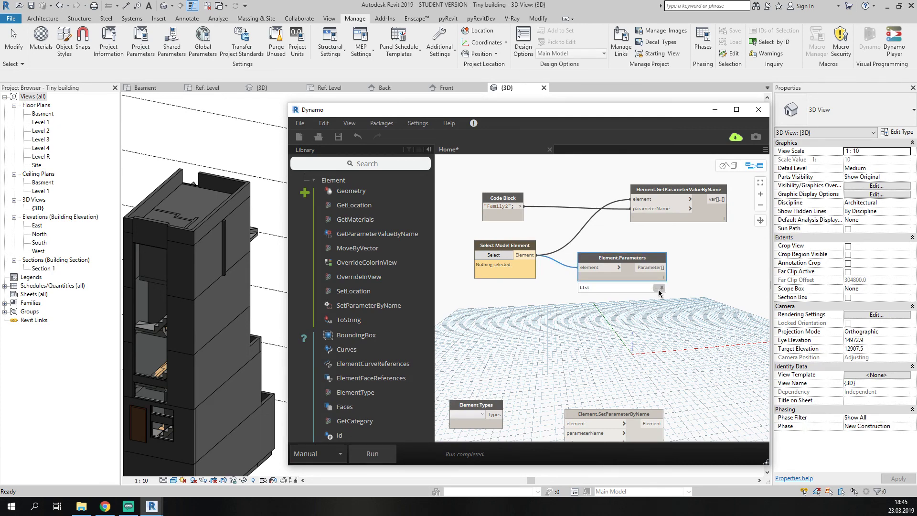
left_click(623, 330)
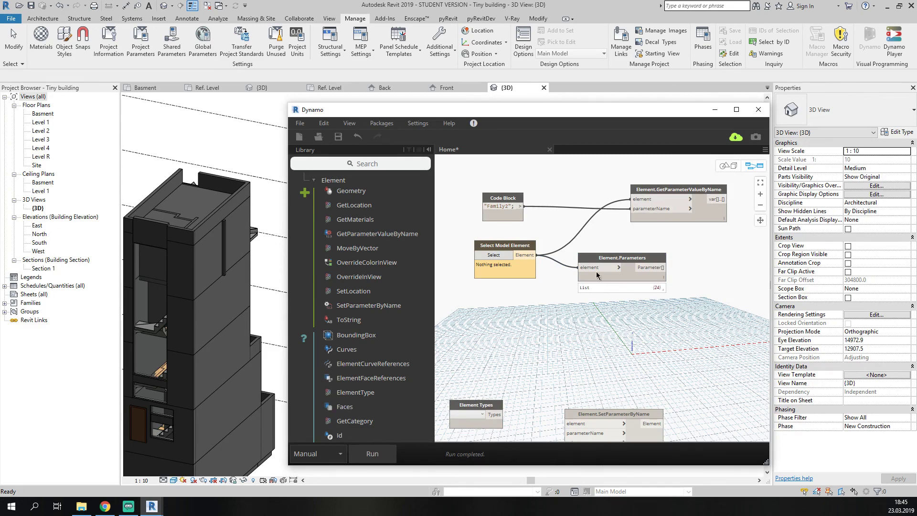
left_click_drag(605, 262, 626, 288)
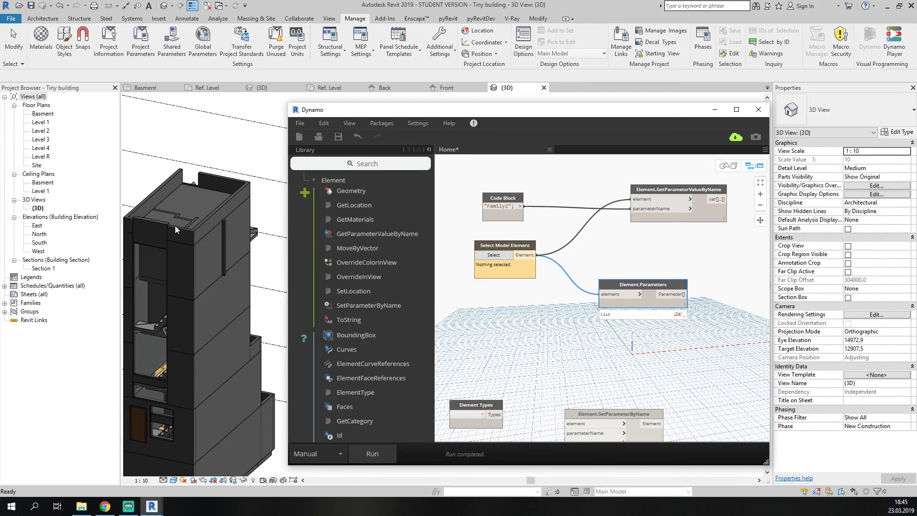
Compare the curtain wall sweep frame's properties with the Element.Parameters output list and move that node slightly higher.
left_click(254, 158)
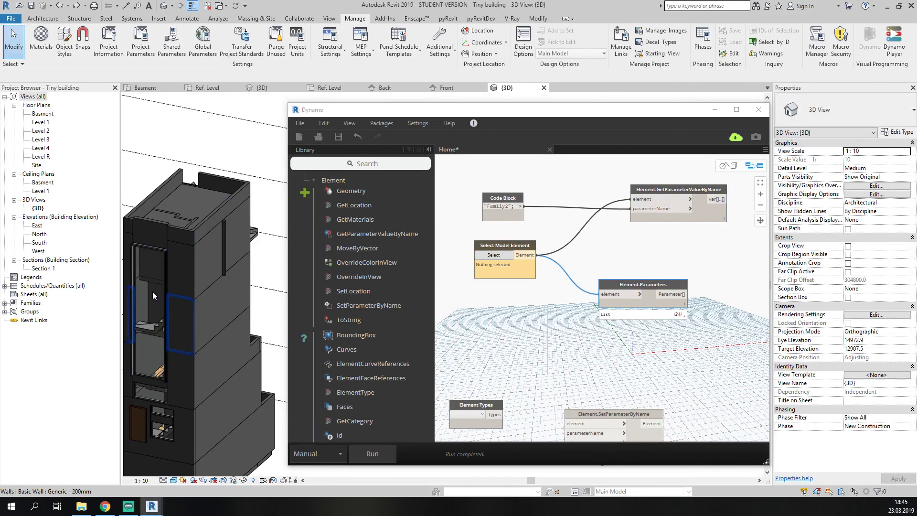
left_click(167, 266)
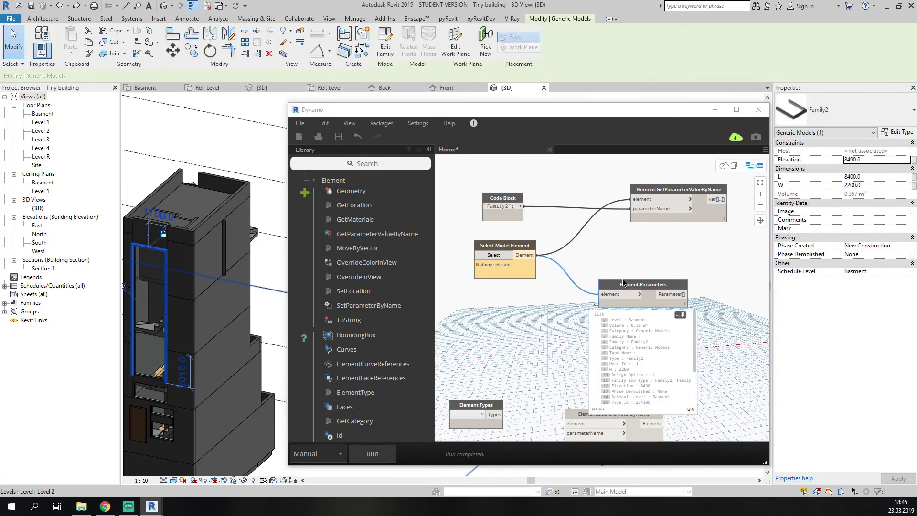
mouse_move(687, 347)
left_click_drag(695, 352, 696, 386)
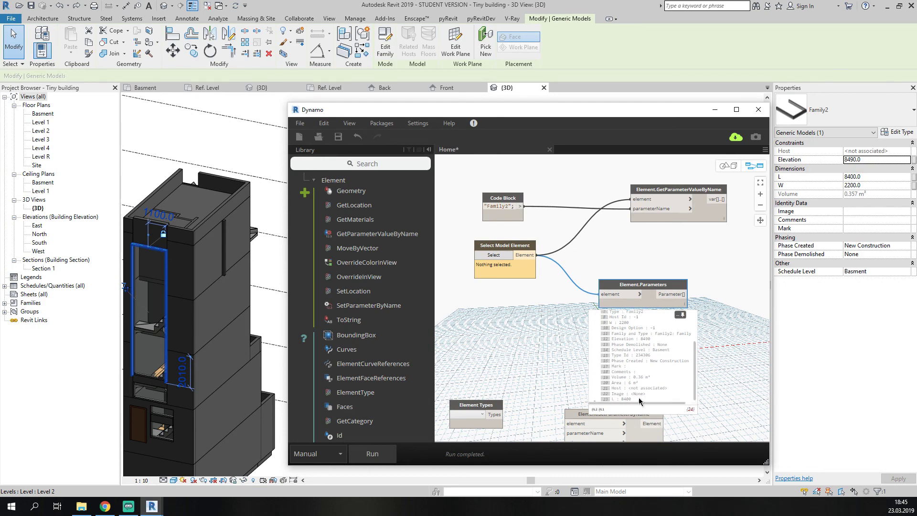
left_click(725, 227)
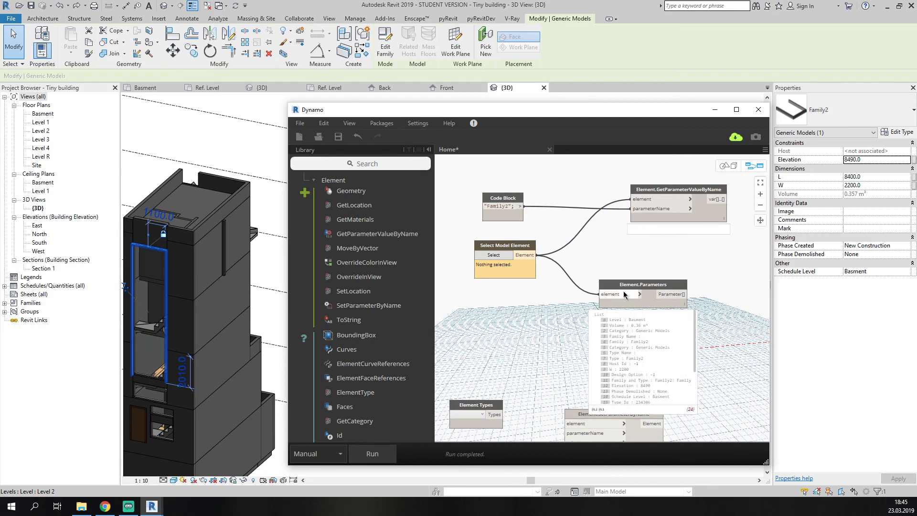
left_click_drag(621, 293, 625, 270)
Assign the curtain wall's sweep frame to the Select Model Element node and run the graph.
left_click(495, 255)
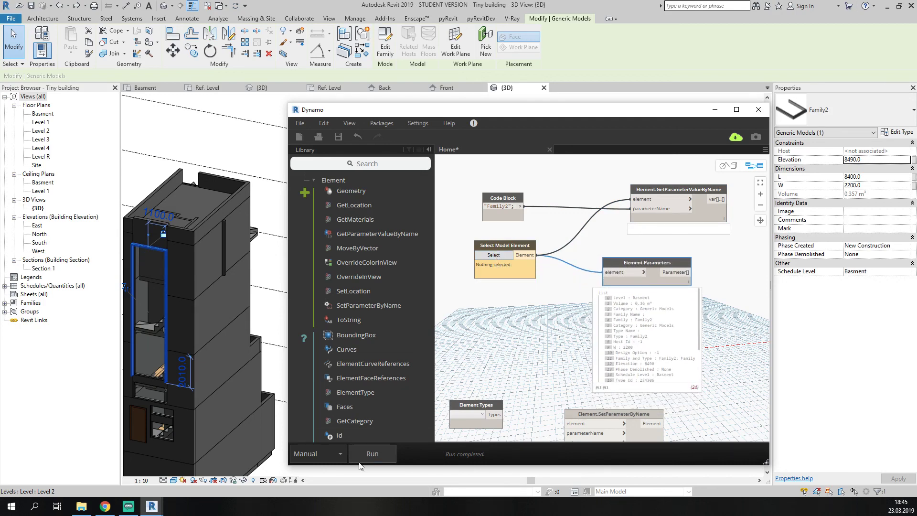
left_click(372, 451)
left_click(496, 373)
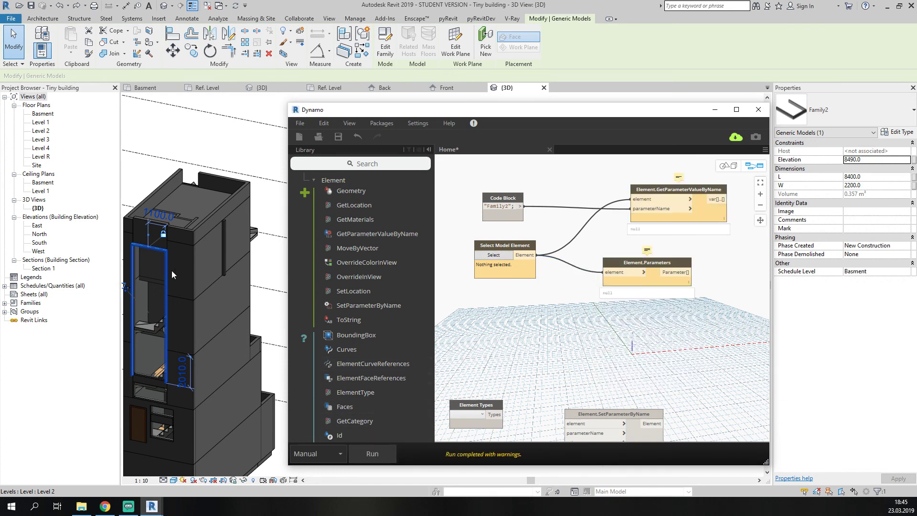
left_click(480, 257)
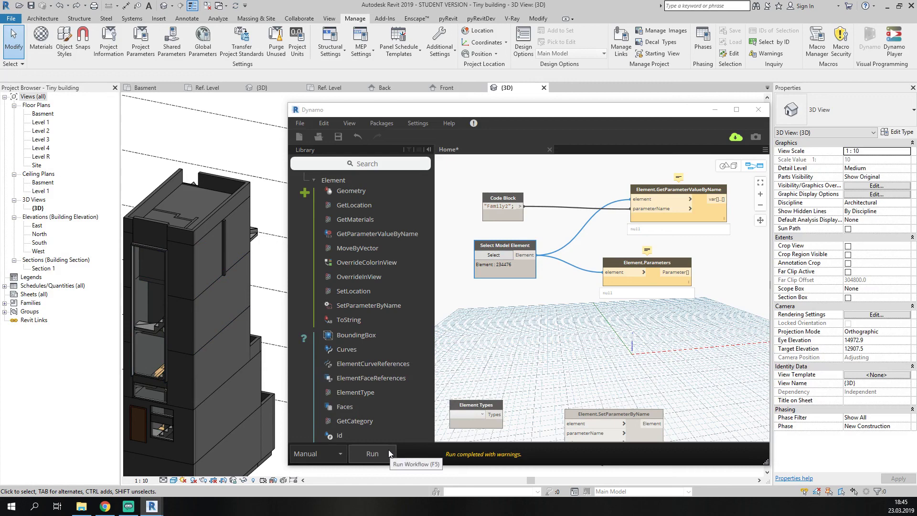
left_click(372, 453)
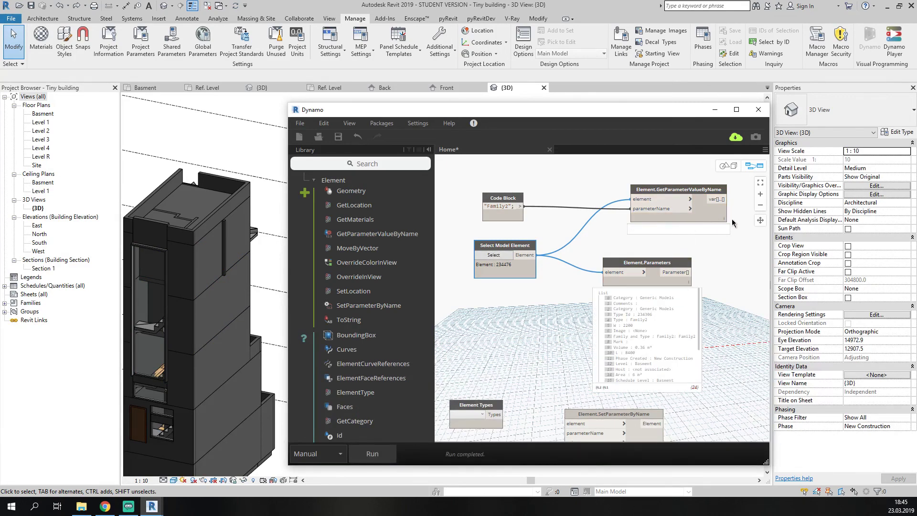
Delete the Element.GetParameterValueByName node and the Code Block containing "Family2"; from the graph.
left_click(712, 198)
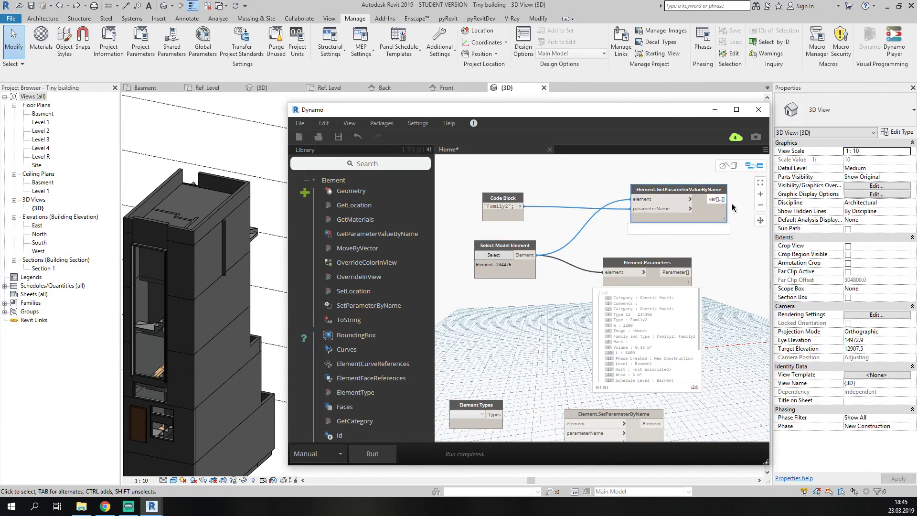
right_click(702, 219)
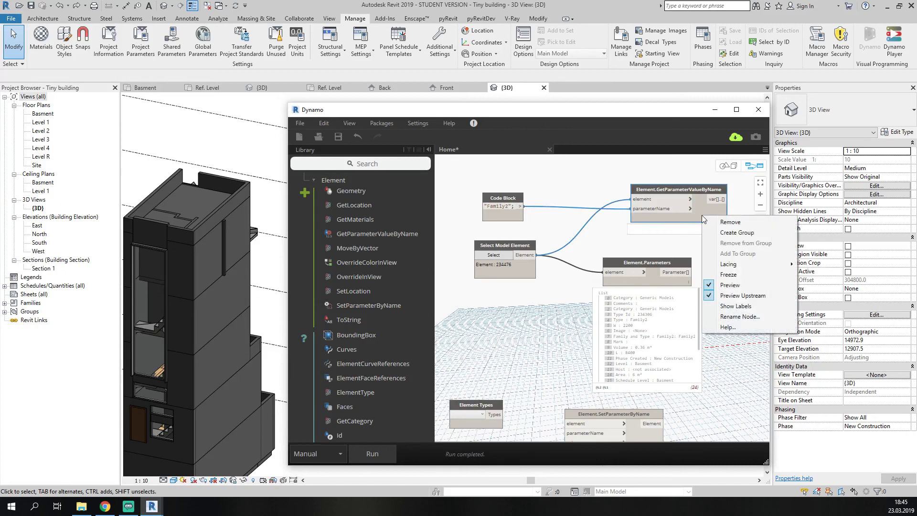
left_click(730, 222)
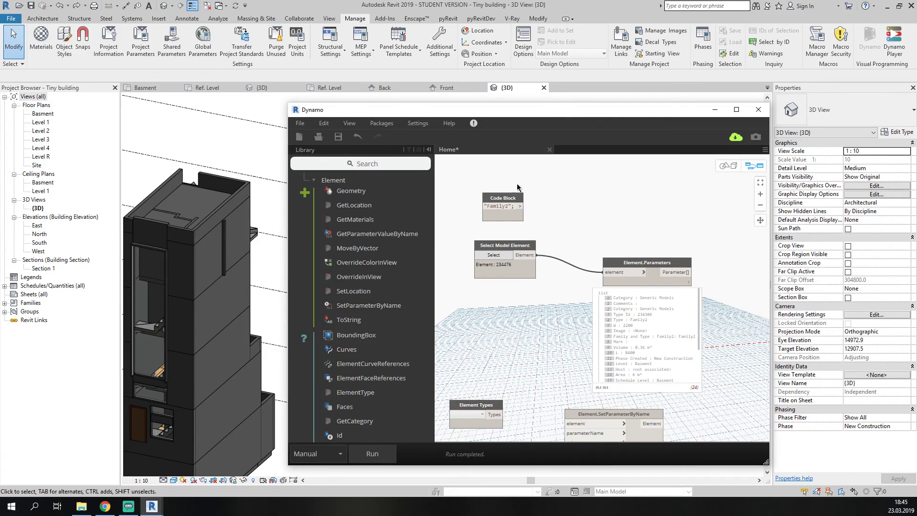
right_click(508, 200)
left_click(535, 203)
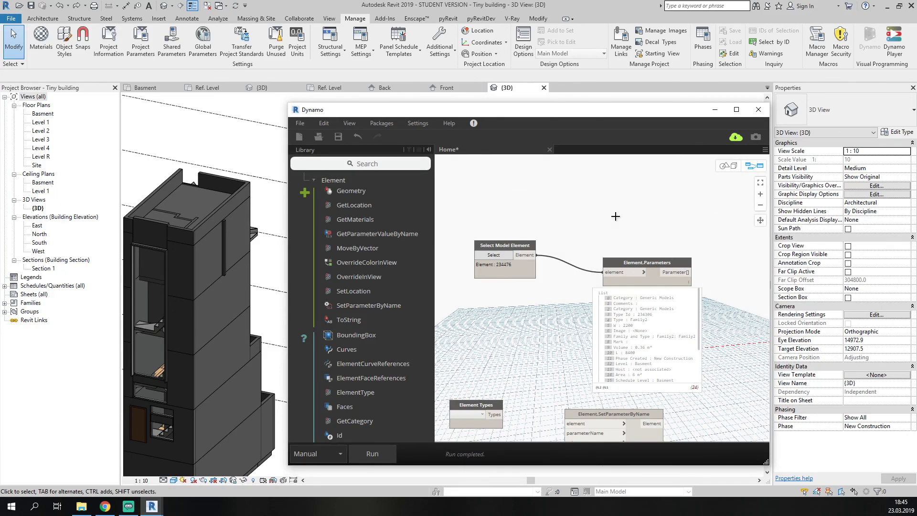
Rearrange the graph with Element.Parameters higher, Select Model Element slightly lower, and Element.SetParameterByName fully in view beneath the parameter list.
left_click_drag(523, 246, 507, 266)
left_click_drag(657, 261, 646, 215)
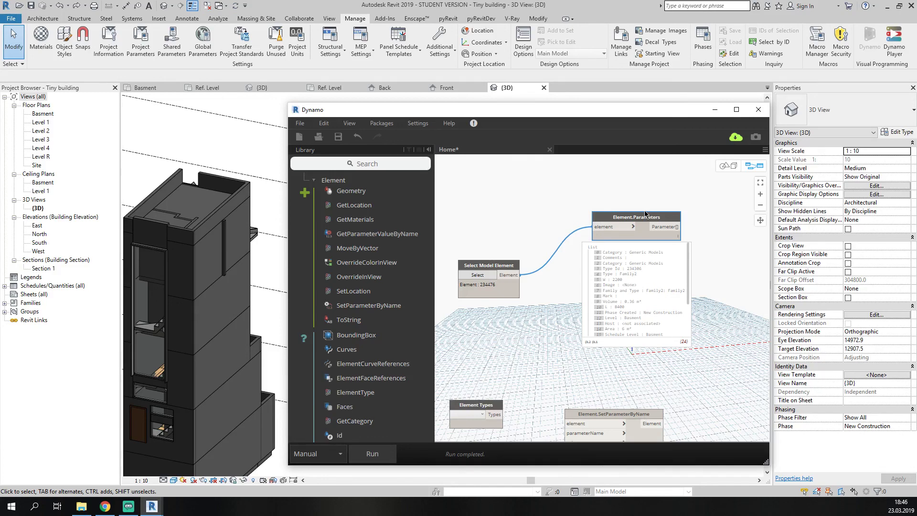
mouse_move(492, 266)
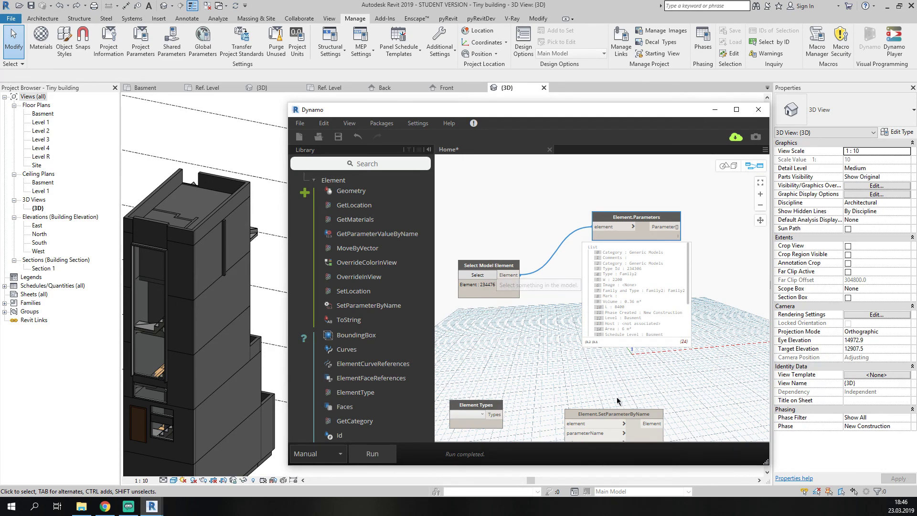
left_click_drag(617, 417, 634, 392)
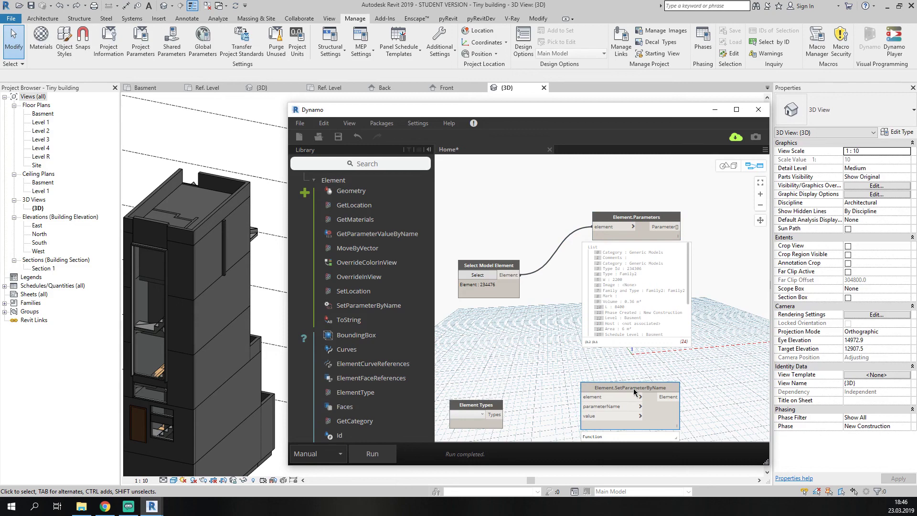
left_click(651, 220)
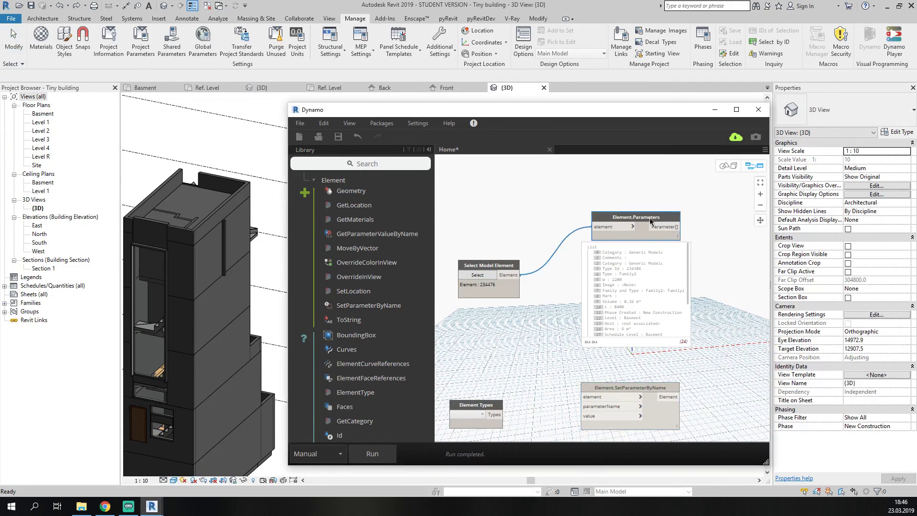
left_click(707, 199)
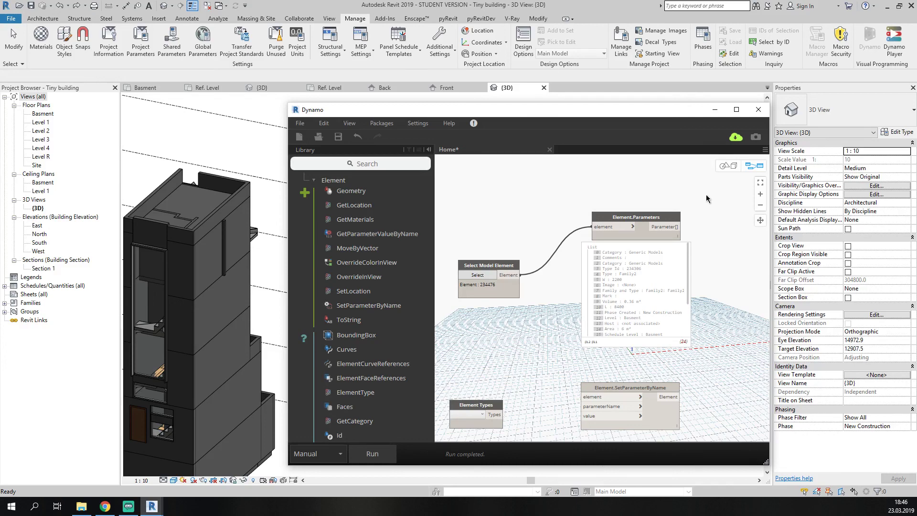